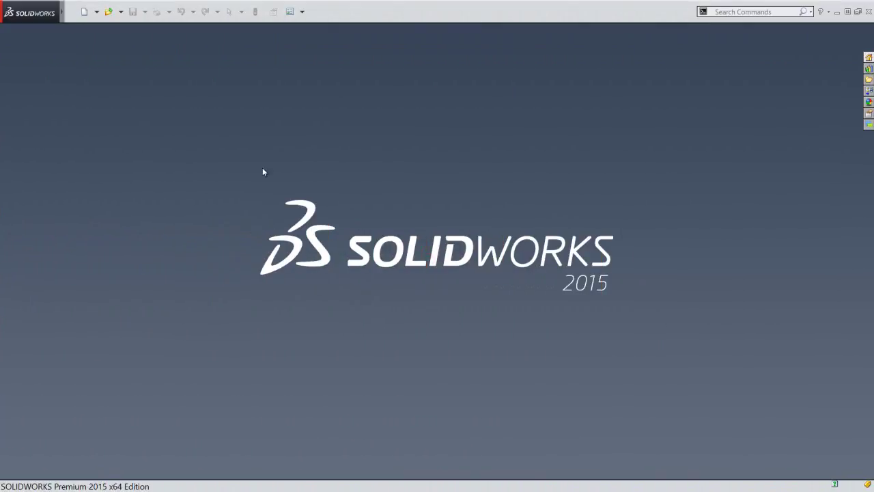
# Create a new part, Part1, from the first IPS template and select Front Plane
pyautogui.click(84, 12)
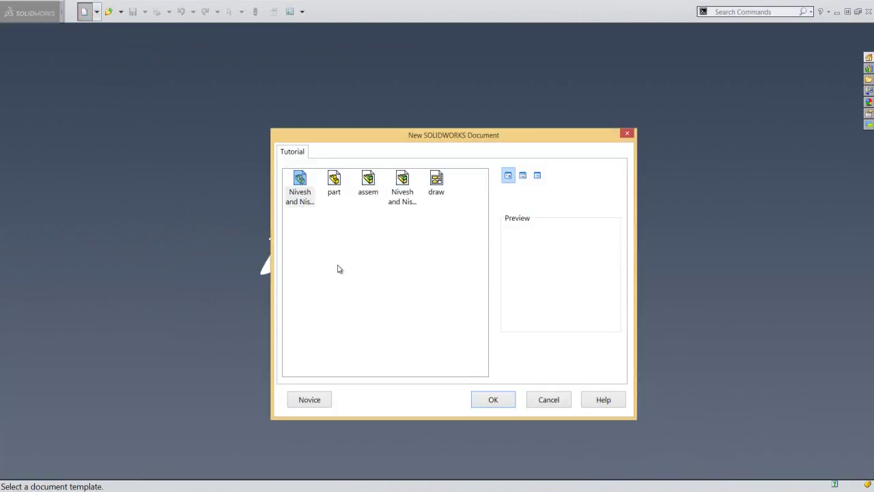
pyautogui.doubleClick(299, 183)
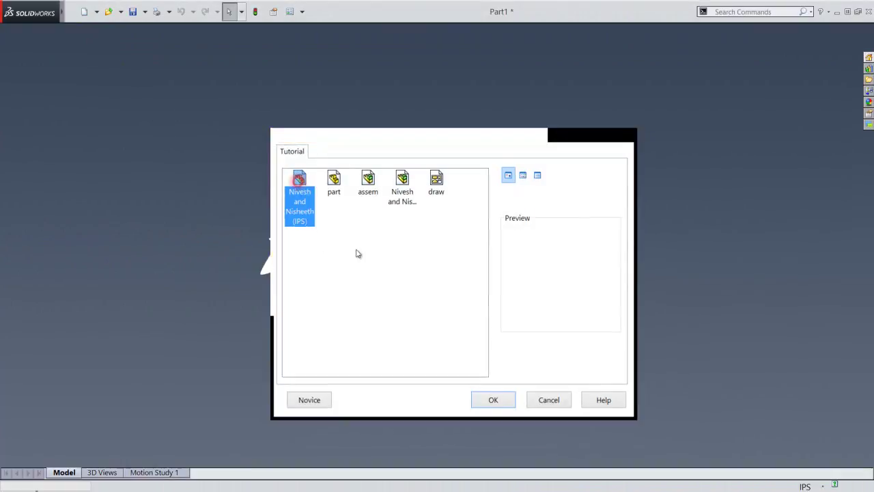
pyautogui.click(437, 310)
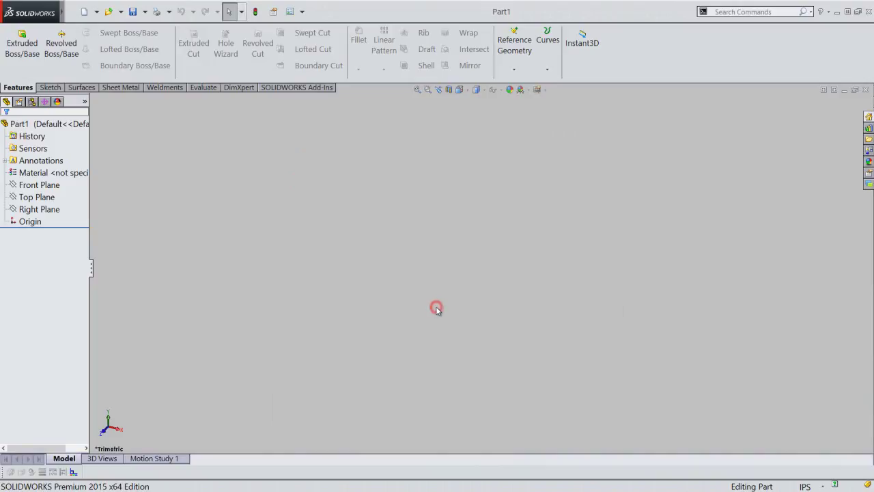
pyautogui.click(45, 187)
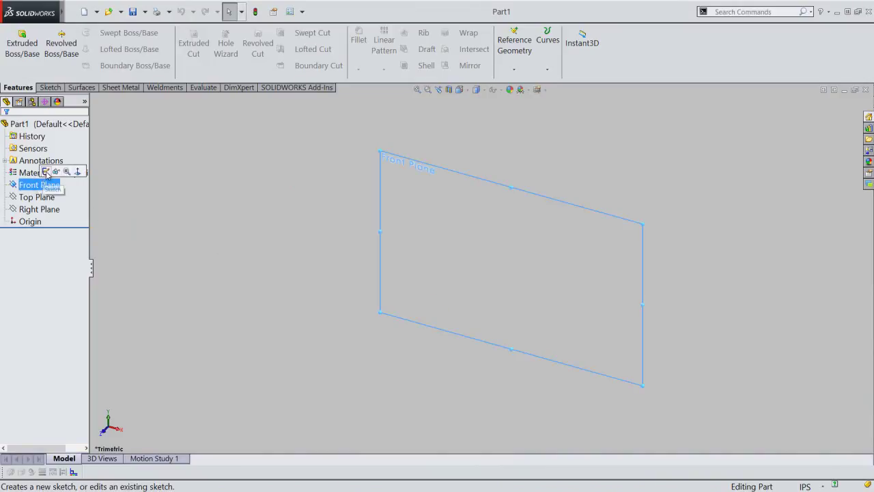
# Start a Front Plane sketch and draw a 1.25 in horizontal line from the origin
pyautogui.click(46, 171)
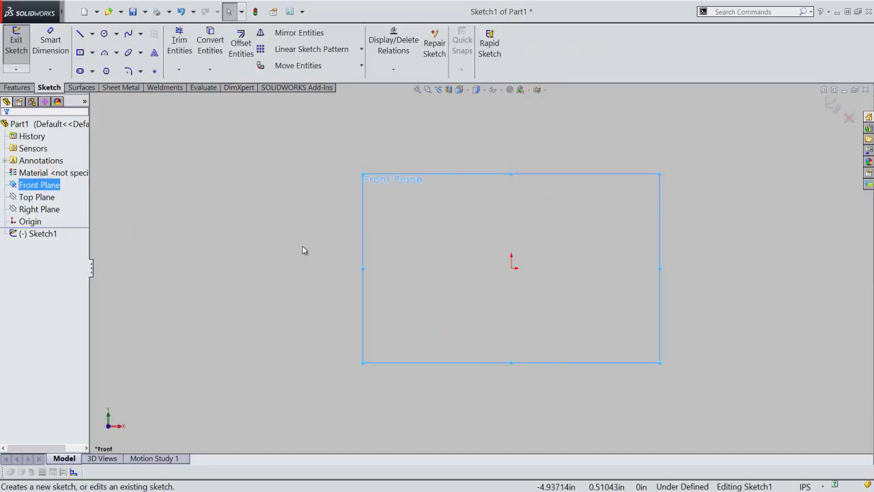
pyautogui.click(303, 247)
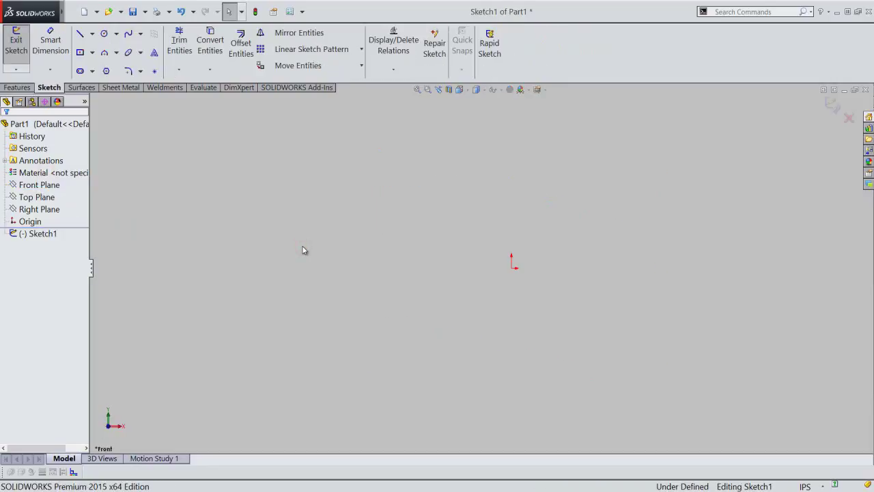
pyautogui.rightClick(303, 250)
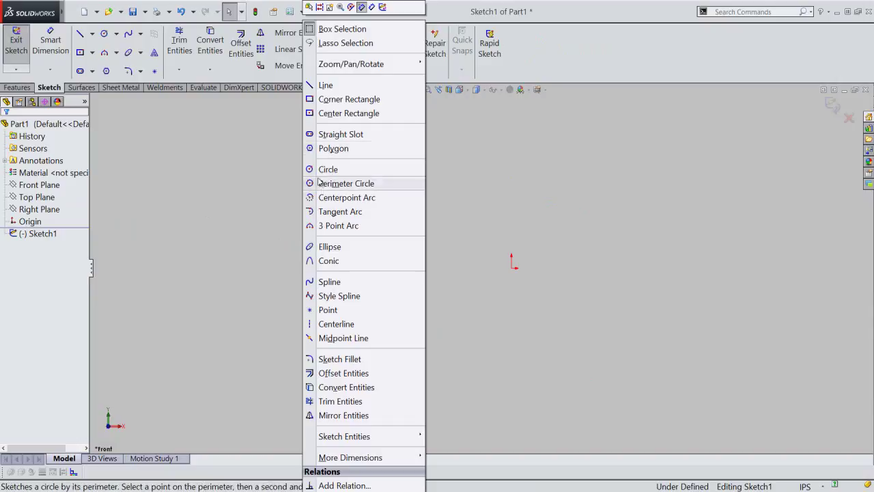
pyautogui.click(334, 85)
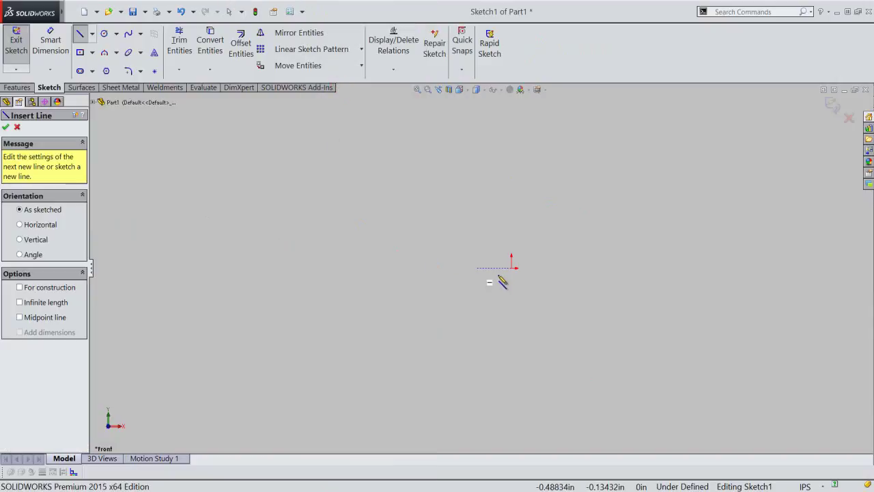
pyautogui.click(512, 268)
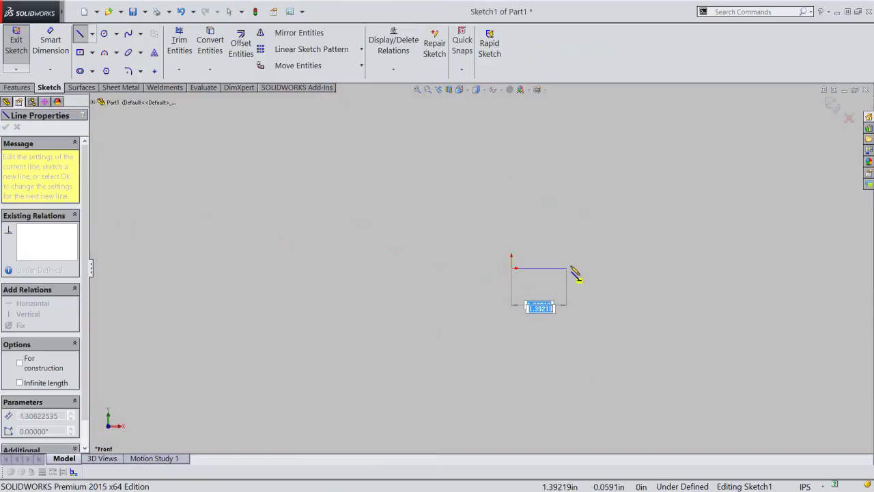
pyautogui.write('1.25')
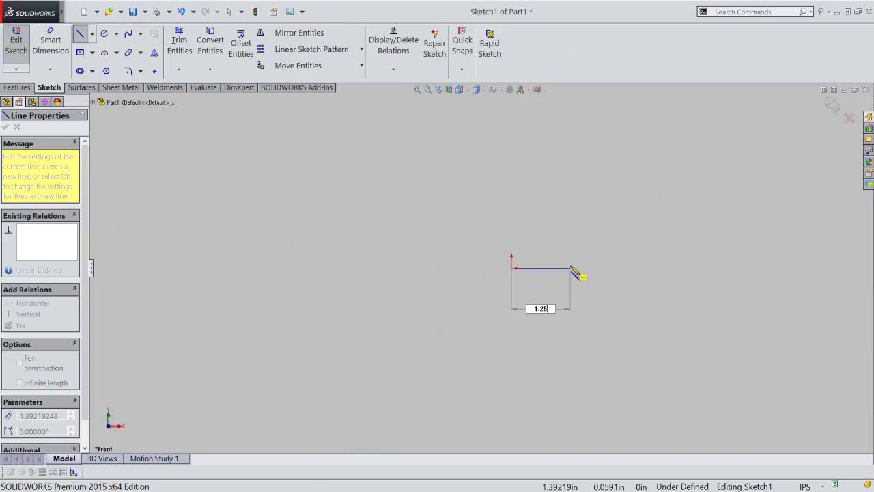
pyautogui.press('Return')
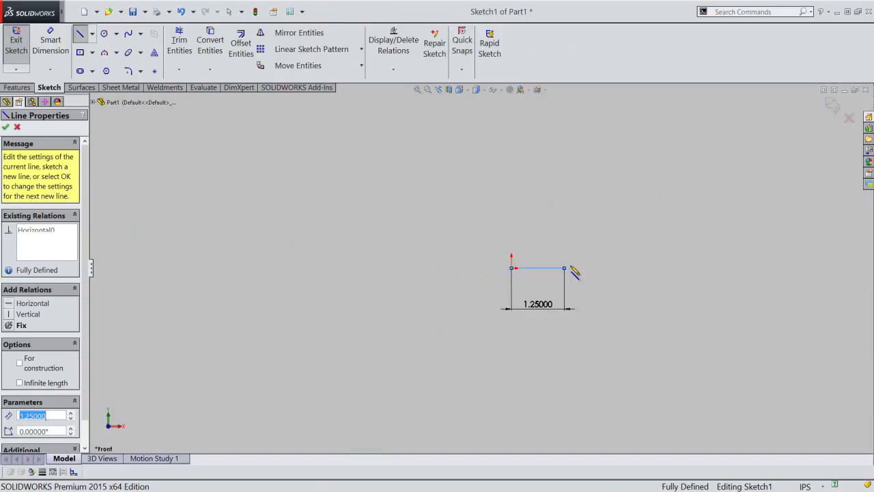
pyautogui.doubleClick(585, 250)
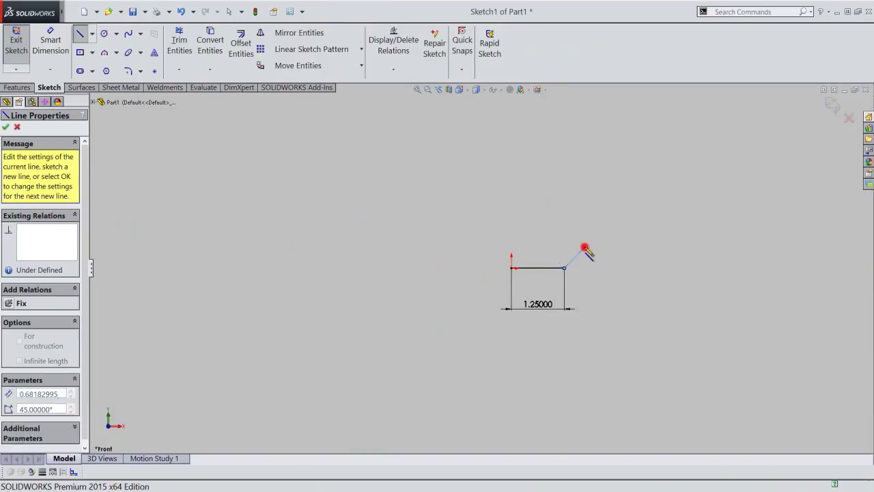
# Add a 1.25 in vertical line from the origin and place both dimensions near their lines
pyautogui.click(511, 268)
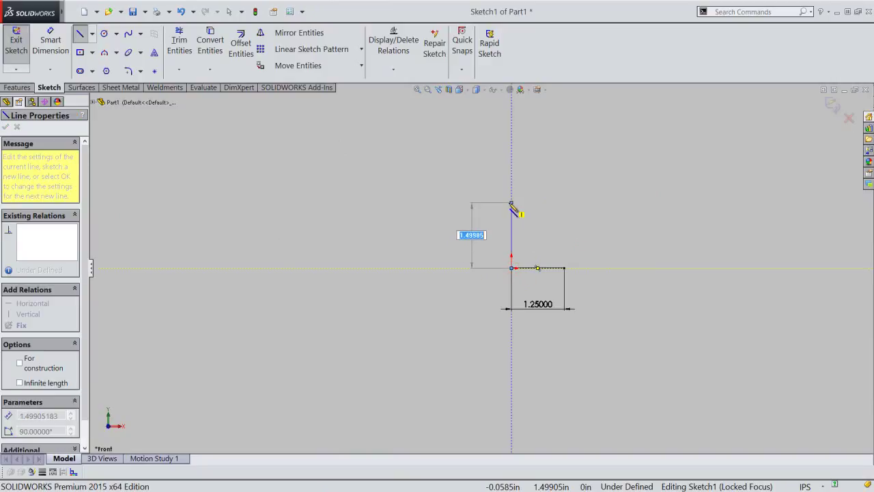
pyautogui.write('1.25')
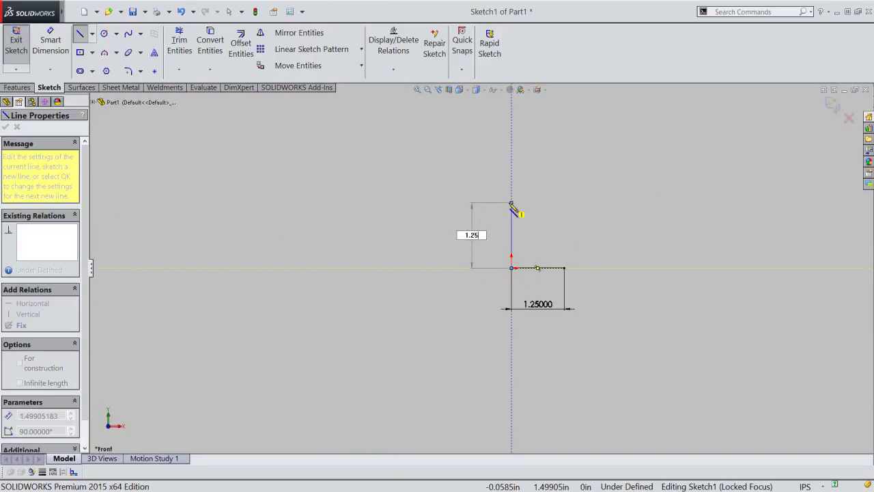
pyautogui.press('Return')
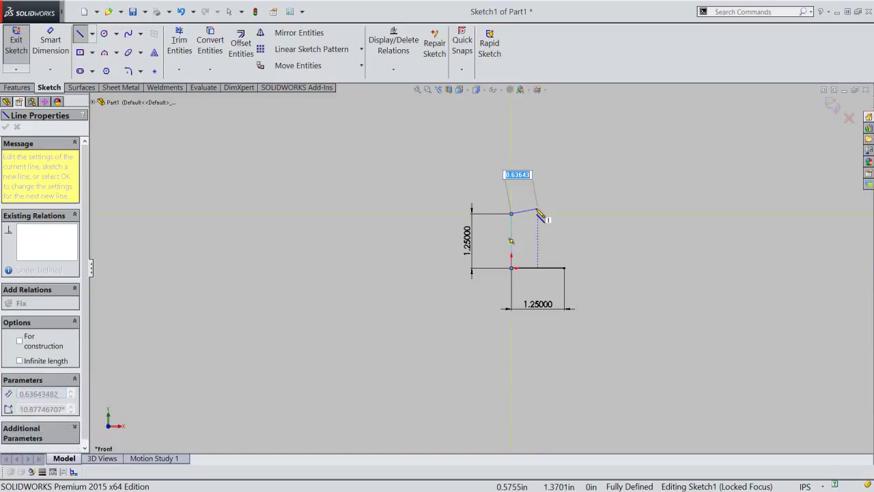
pyautogui.rightClick(540, 156)
pyautogui.click(564, 180)
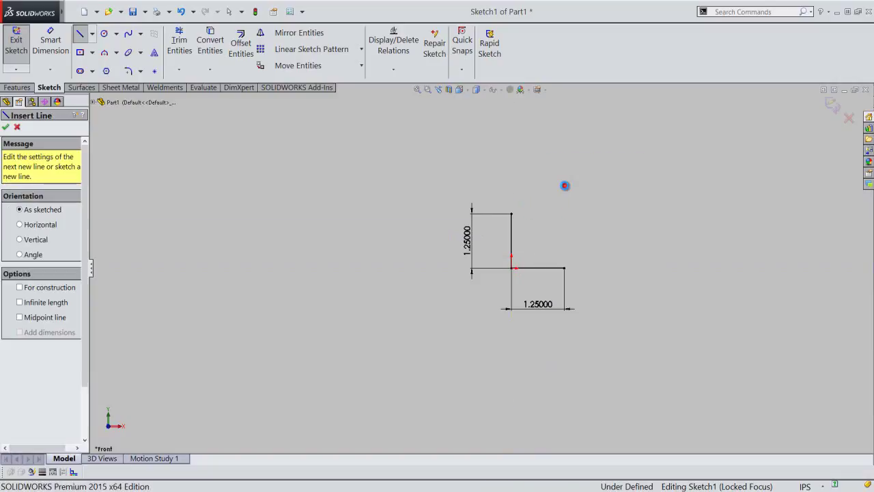
pyautogui.moveTo(471, 236); pyautogui.dragTo(490, 240)
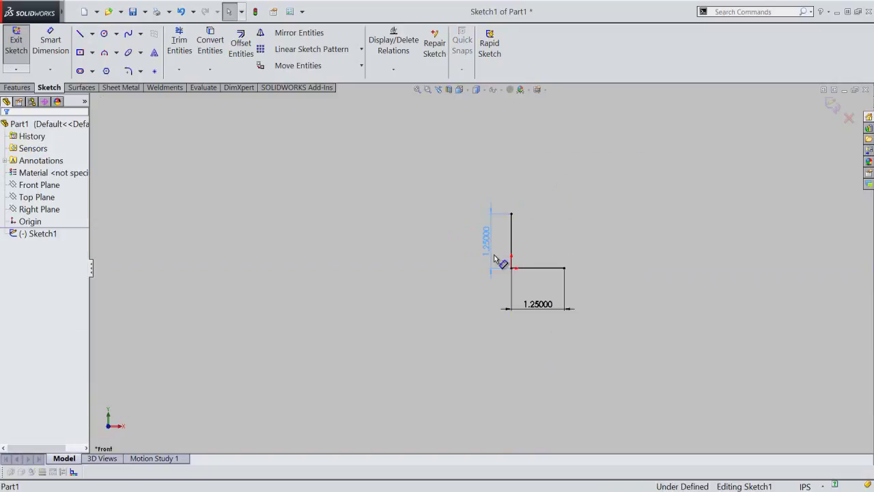
pyautogui.moveTo(539, 304); pyautogui.dragTo(539, 285)
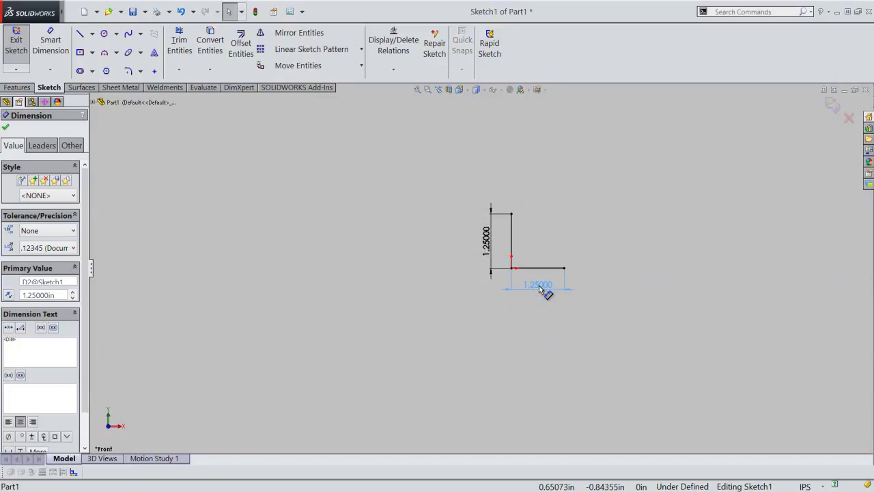
pyautogui.click(557, 323)
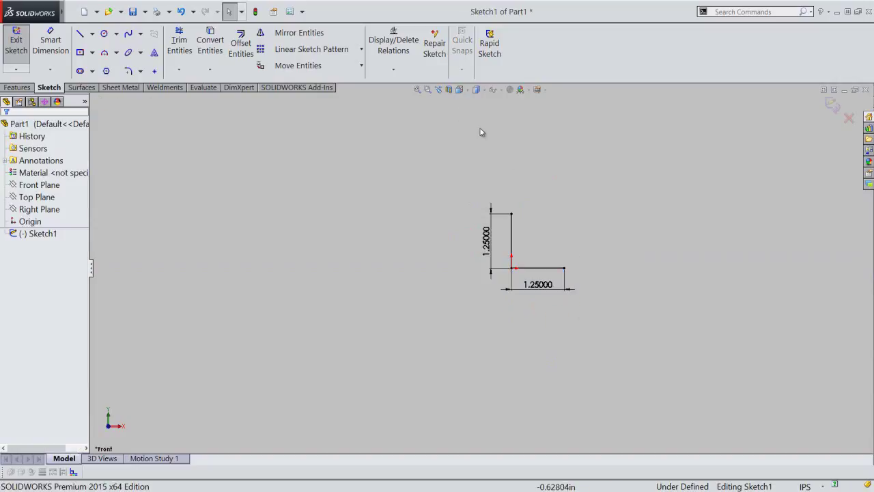
pyautogui.click(417, 90)
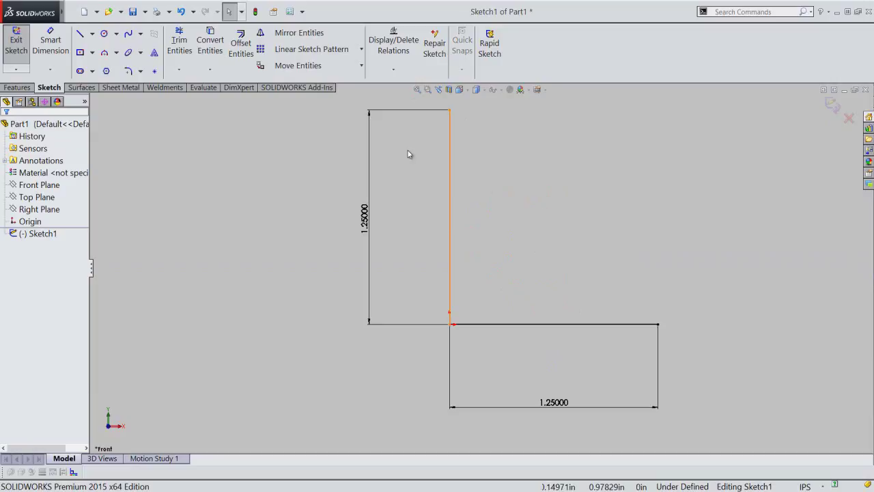
# Offset the L-shaped line chain 0.1875 in toward the inside
pyautogui.click(240, 46)
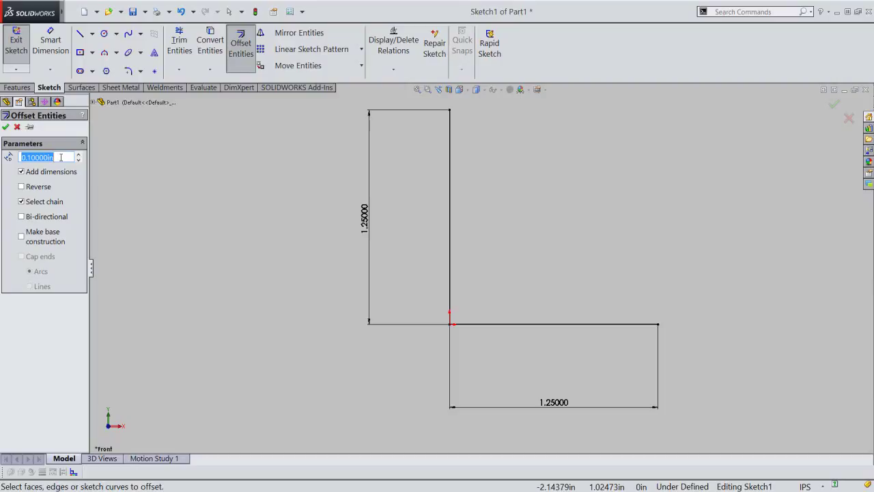
pyautogui.press('BackSpace')
pyautogui.press('Return')
pyautogui.click(451, 252)
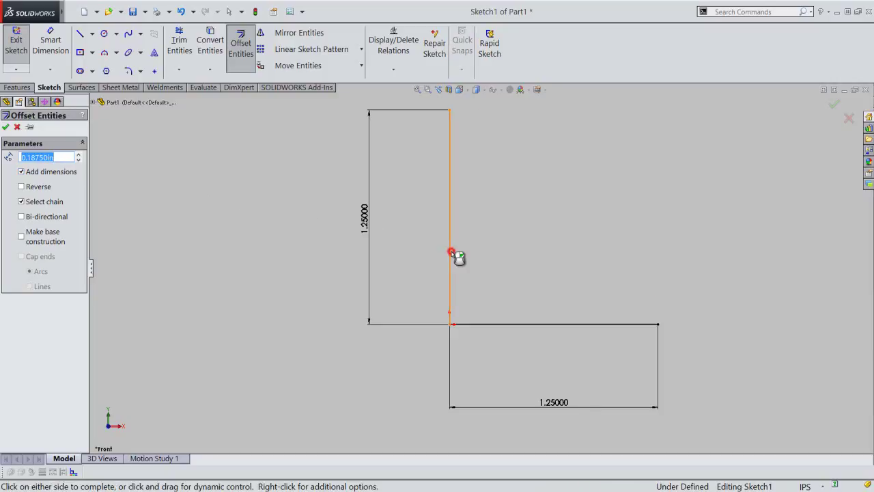
pyautogui.rightClick(260, 224)
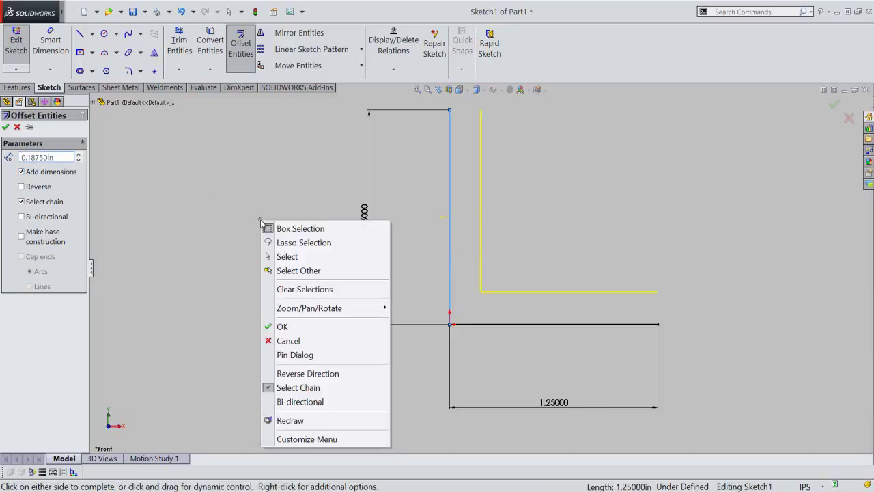
pyautogui.click(293, 326)
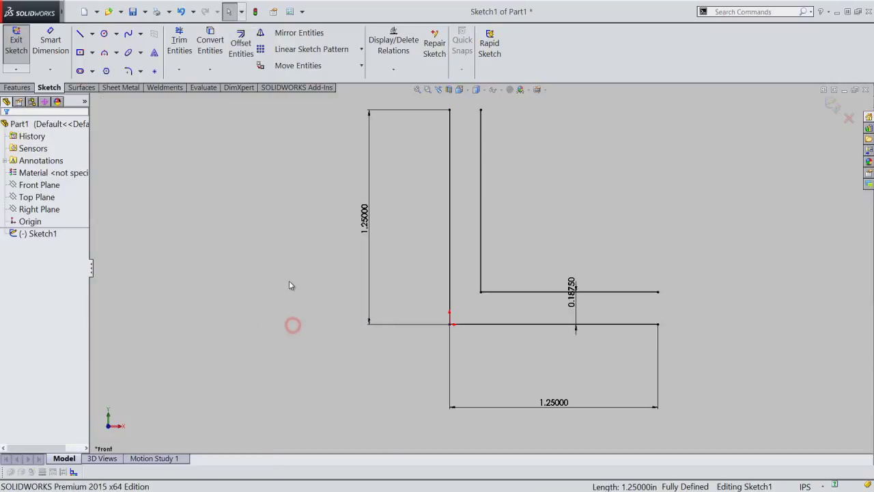
# Cap the open ends of the vertical and horizontal legs with short lines
pyautogui.rightClick(287, 255)
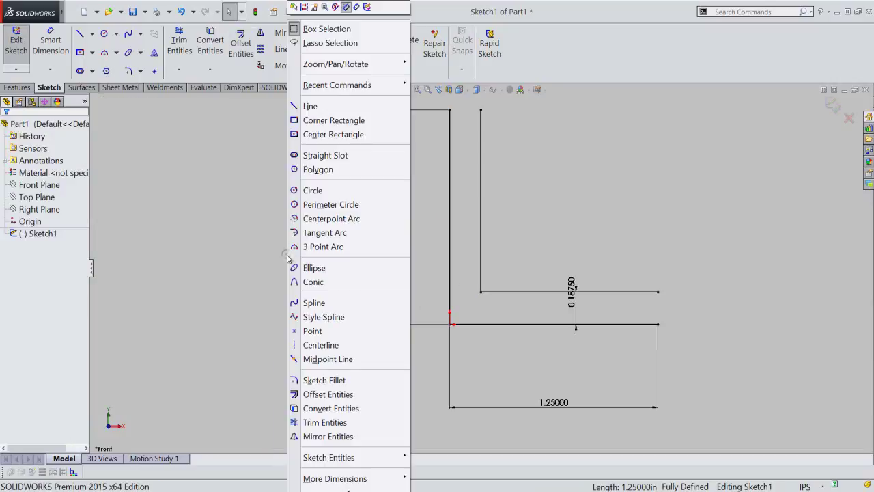
pyautogui.click(311, 106)
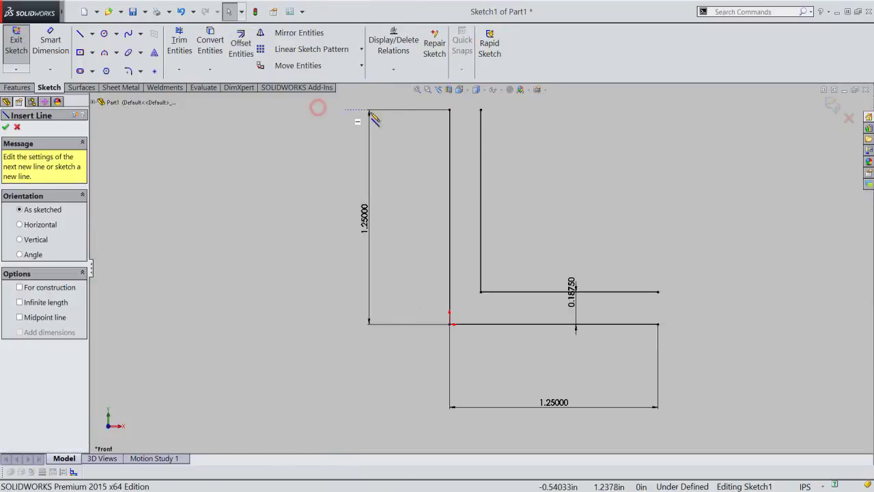
pyautogui.click(450, 110)
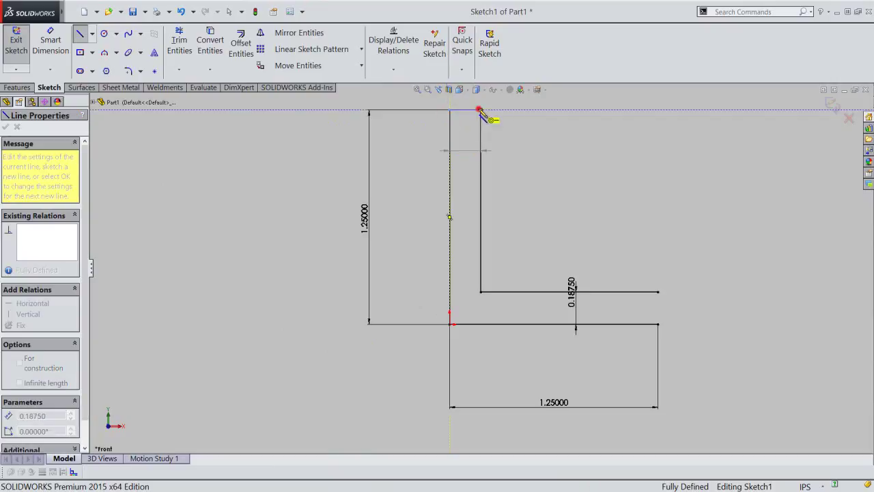
pyautogui.doubleClick(480, 110)
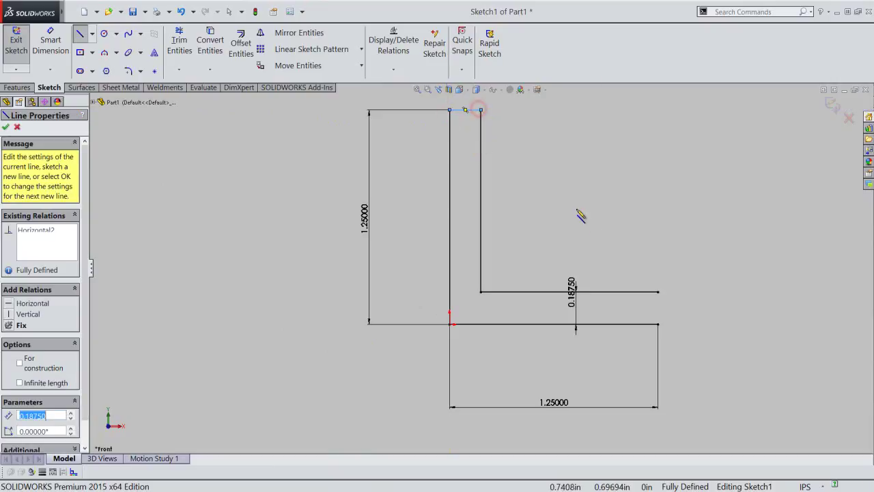
pyautogui.click(659, 291)
pyautogui.click(659, 324)
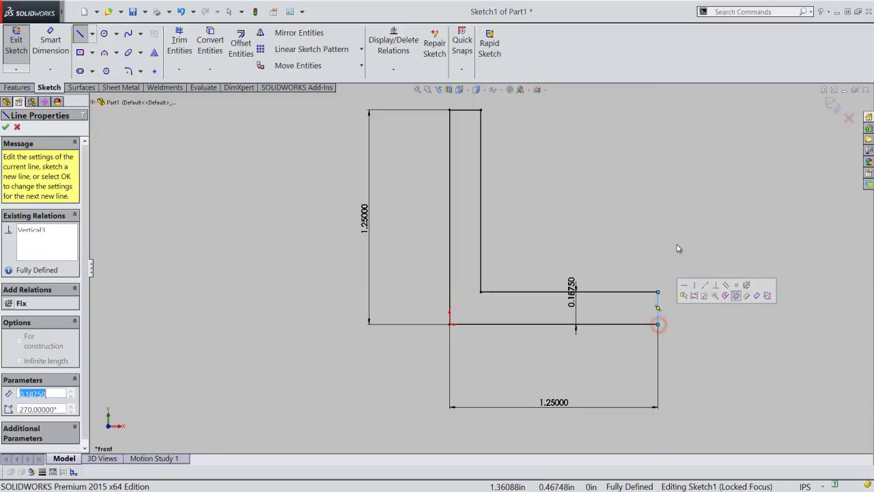
pyautogui.rightClick(677, 247)
pyautogui.click(683, 250)
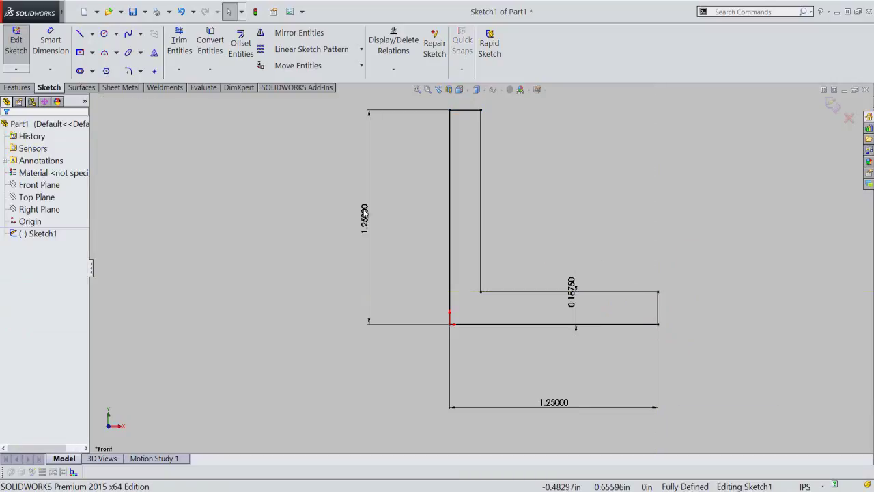
# Fillet the inner corner of the L profile with a 0.19 in radius
pyautogui.click(128, 72)
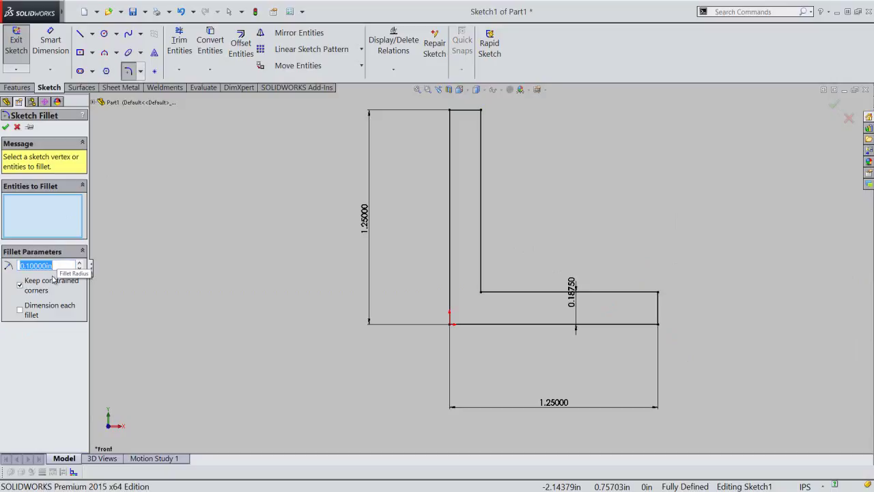
pyautogui.press('BackSpace')
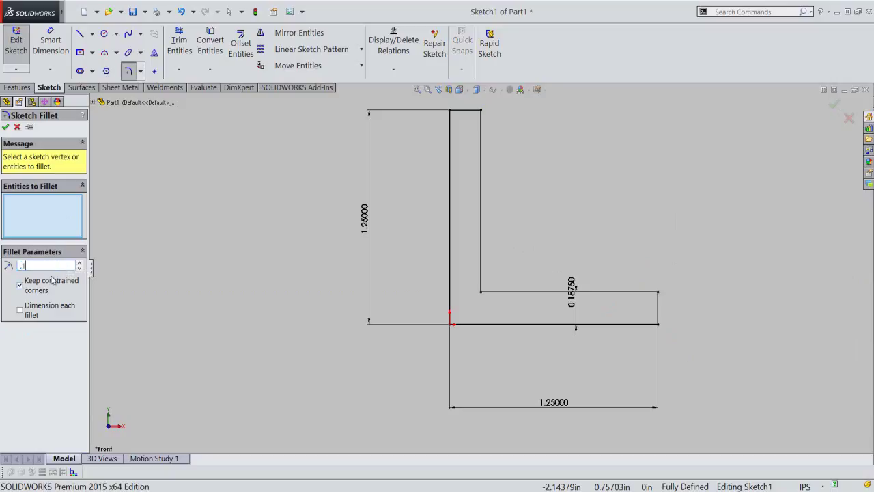
pyautogui.write('9')
pyautogui.press('Return')
pyautogui.click(483, 267)
pyautogui.click(504, 292)
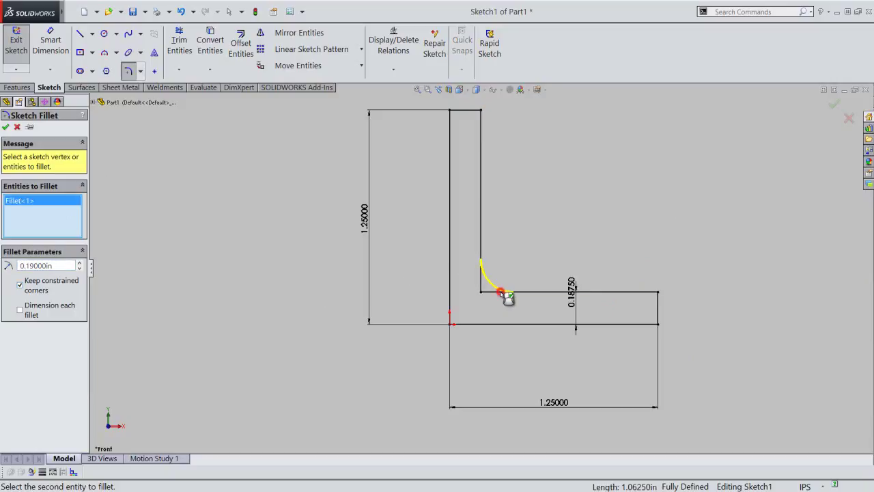
pyautogui.rightClick(311, 239)
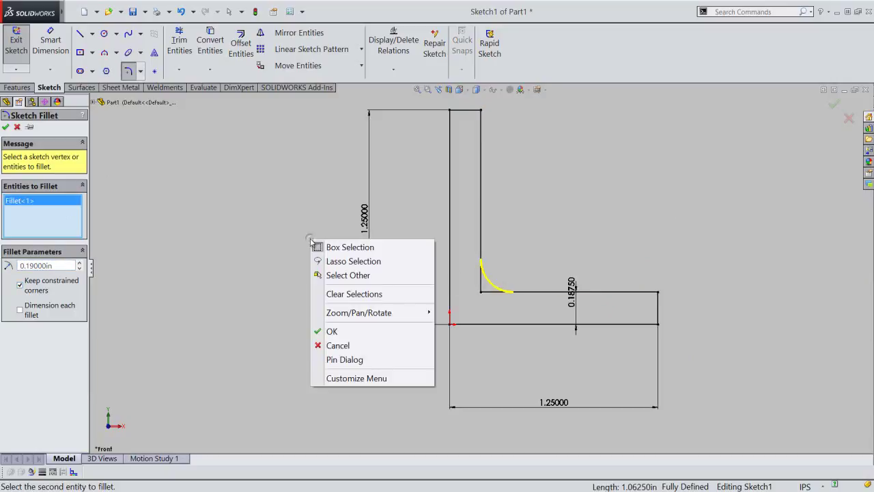
pyautogui.click(334, 331)
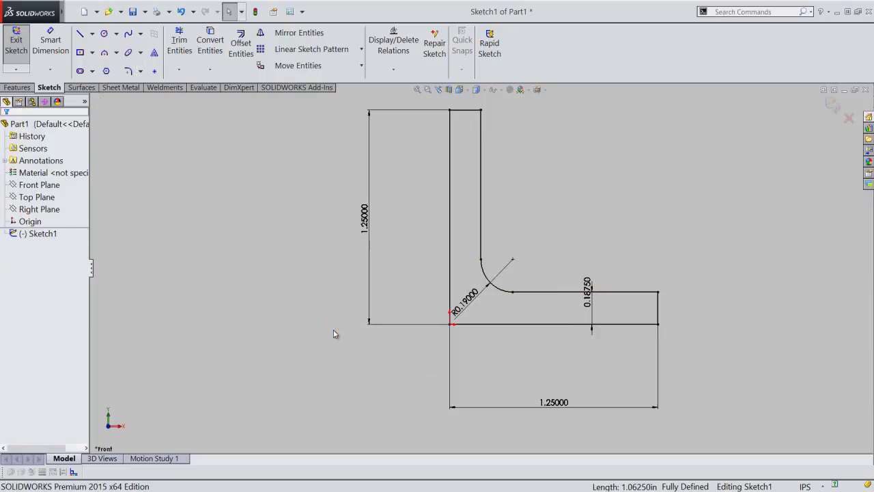
# Round the outer tips of both legs with 0.09 in fillets
pyautogui.click(128, 71)
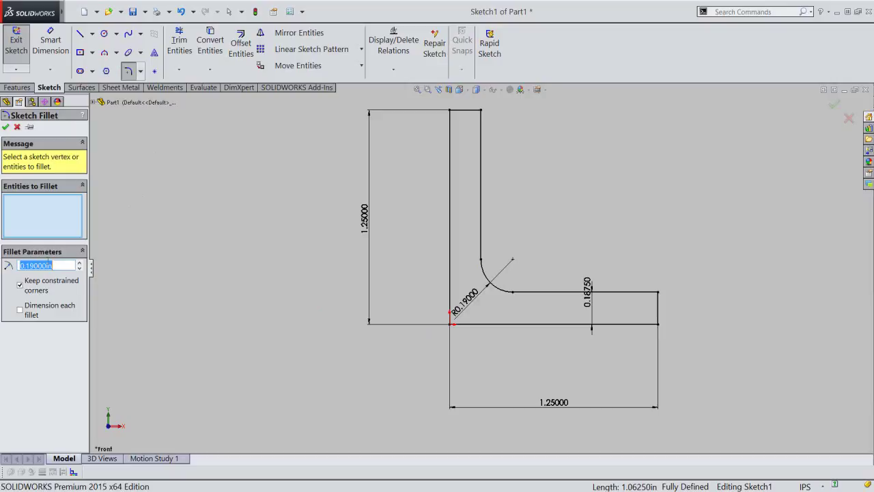
pyautogui.click(26, 265)
pyautogui.write('0.09000')
pyautogui.click(642, 292)
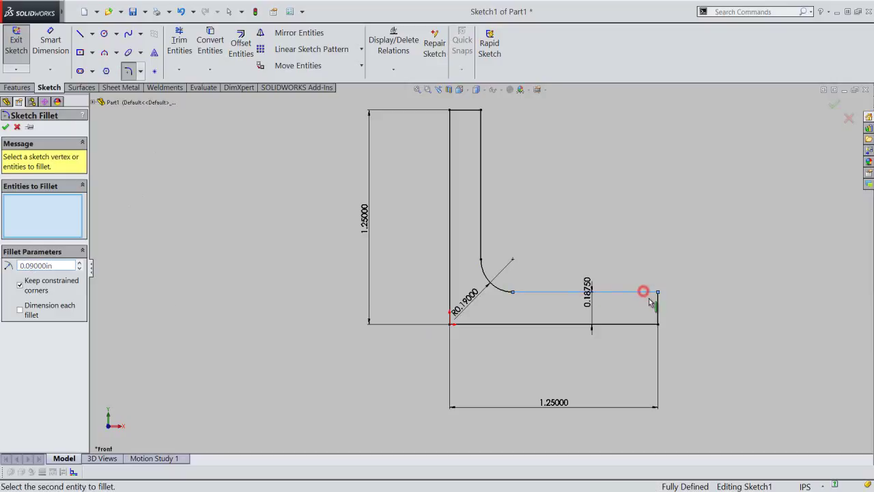
pyautogui.click(658, 308)
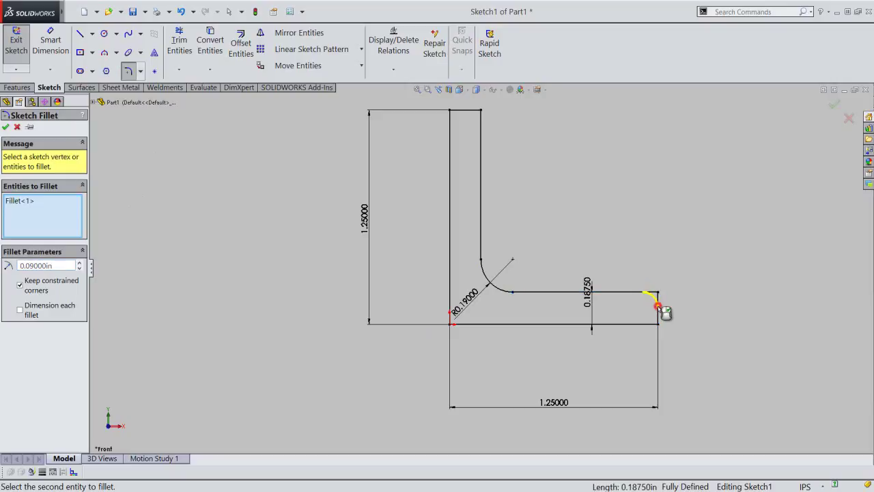
pyautogui.click(463, 110)
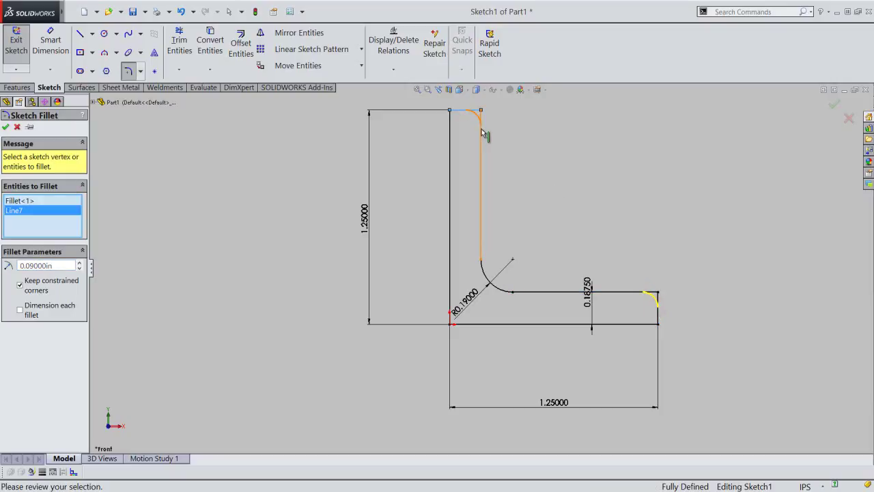
pyautogui.click(482, 132)
pyautogui.rightClick(225, 151)
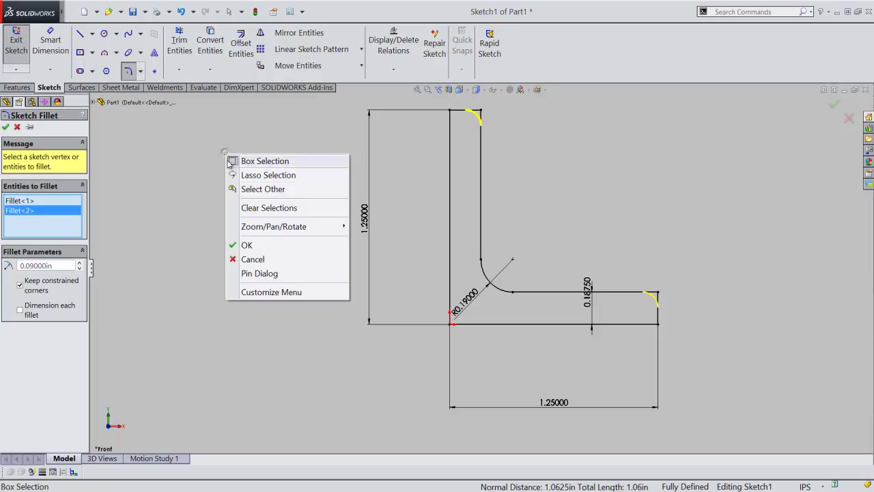
pyautogui.click(247, 245)
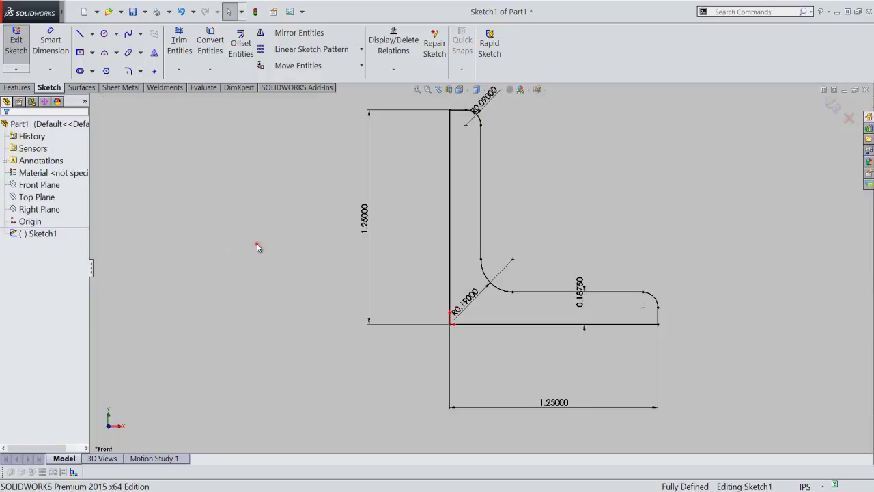
pyautogui.click(418, 89)
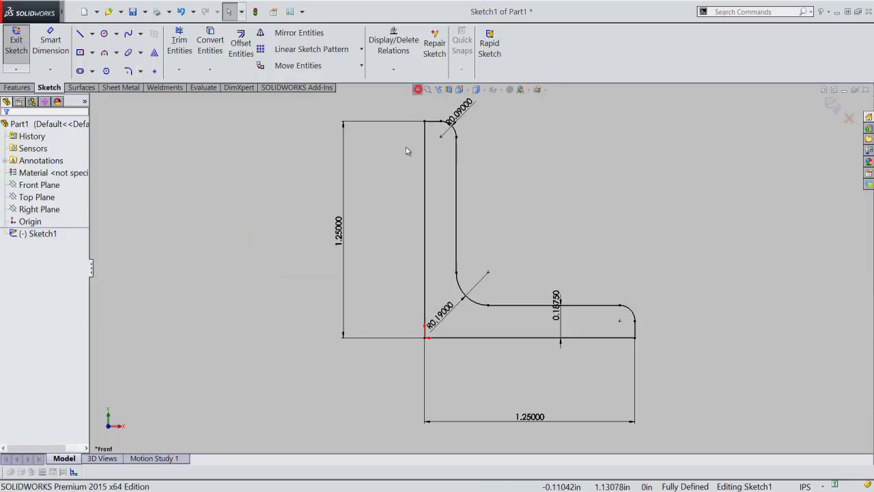
pyautogui.click(394, 215)
pyautogui.click(400, 224)
# Exit the sketch and create a new folder named 'Ventilator-Steel Frame'
pyautogui.click(832, 104)
pyautogui.click(388, 219)
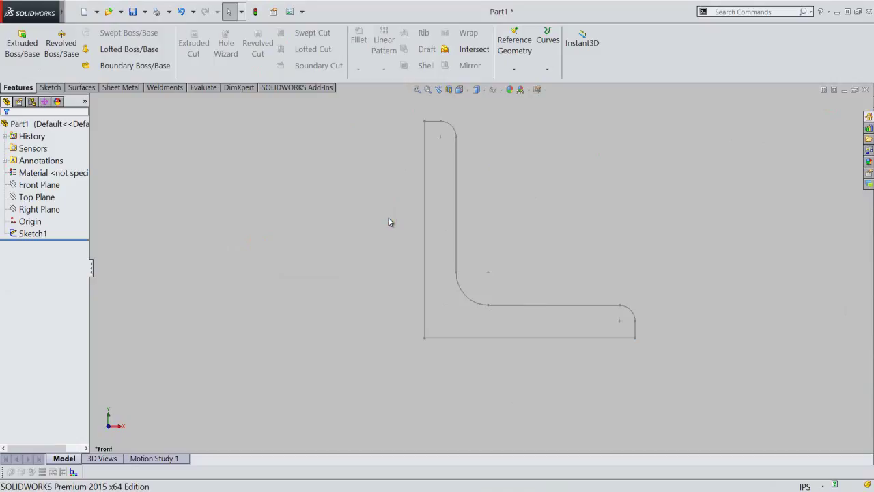
pyautogui.click(133, 11)
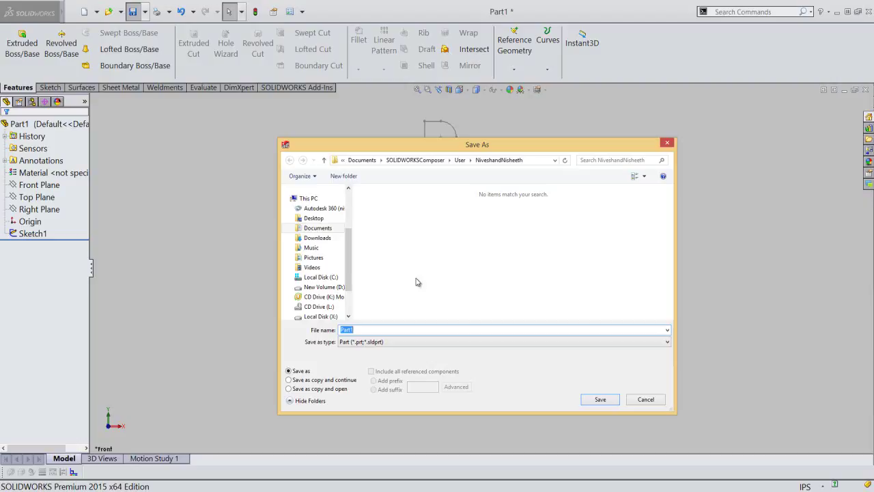
pyautogui.click(344, 176)
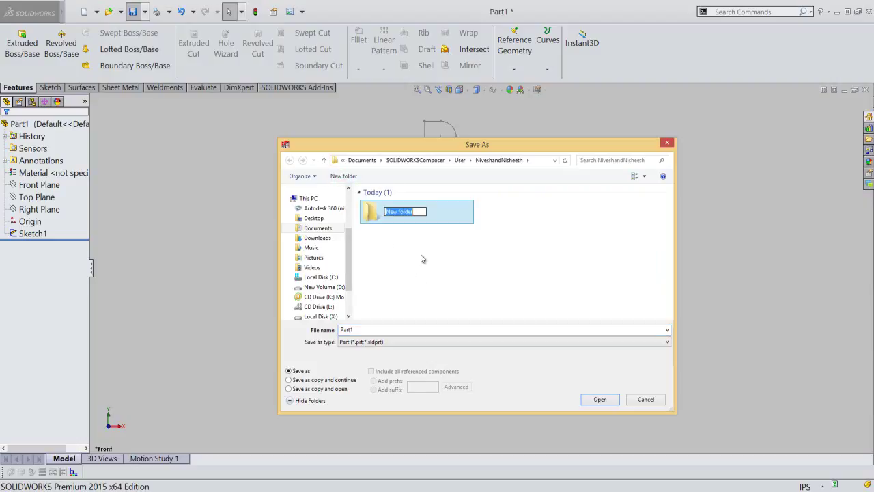
pyautogui.write('Ventilator-Steel Frame')
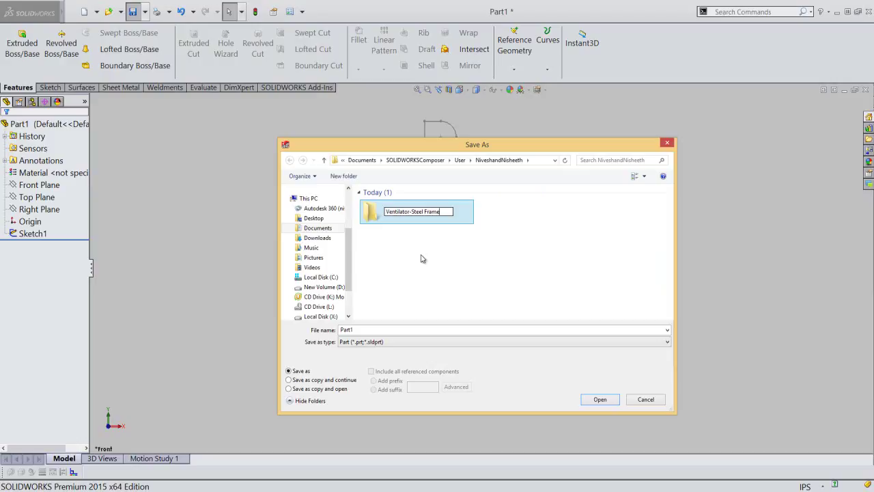
pyautogui.click(421, 258)
# Save the part as 'Custom Profile' inside the Ventilator-Steel Frame folder
pyautogui.click(404, 213)
pyautogui.doubleClick(404, 212)
pyautogui.doubleClick(356, 330)
pyautogui.write('Custom Profile')
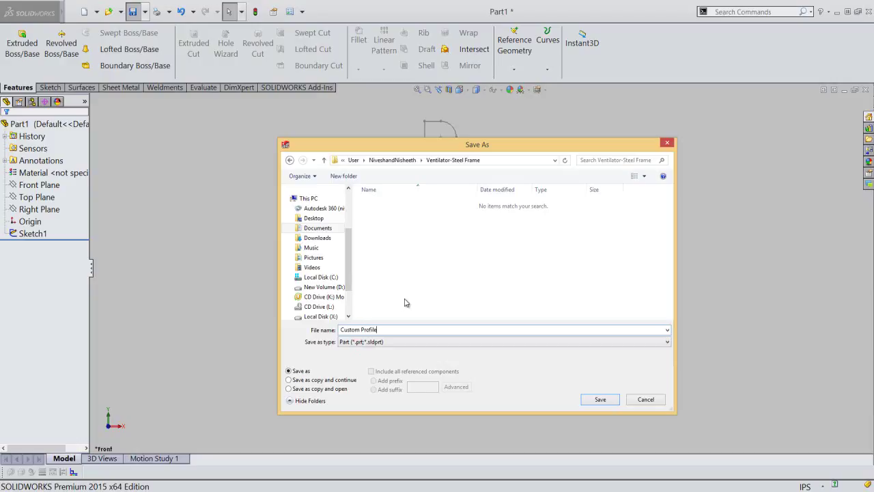
pyautogui.click(599, 400)
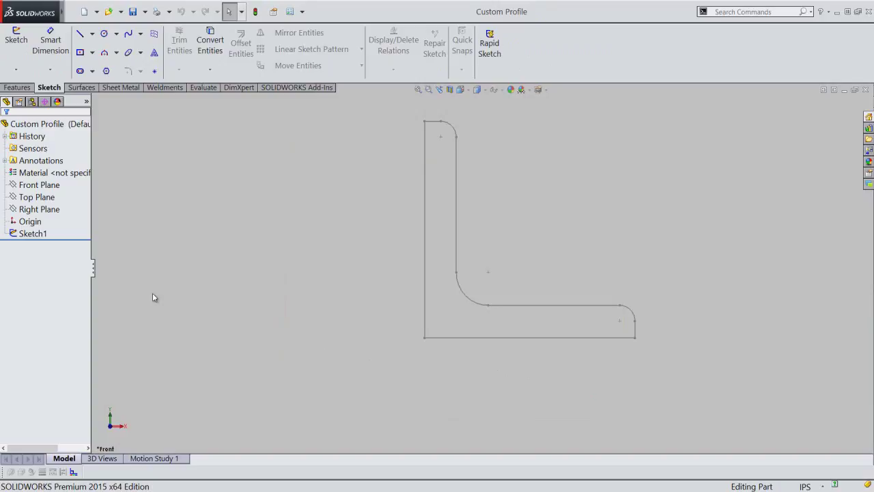
# With Sketch1 selected, save as a Lib Feat Part named '1.25x1.25x0.1875'
pyautogui.click(32, 234)
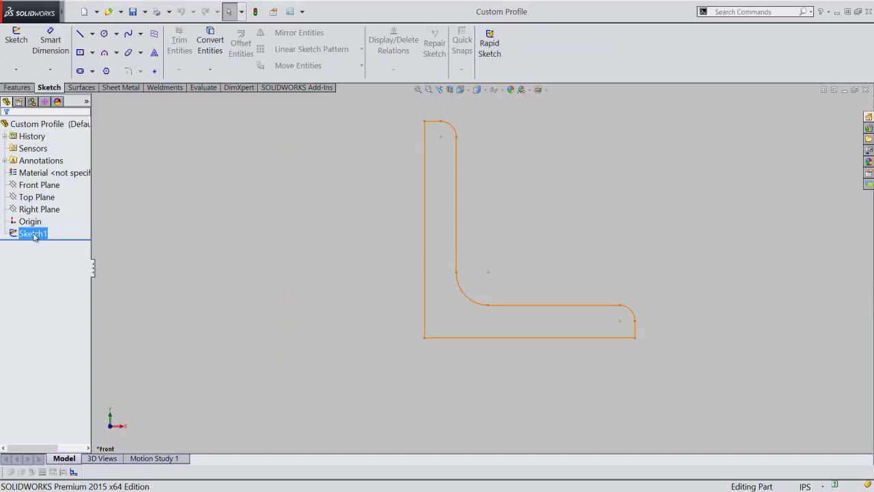
pyautogui.click(33, 233)
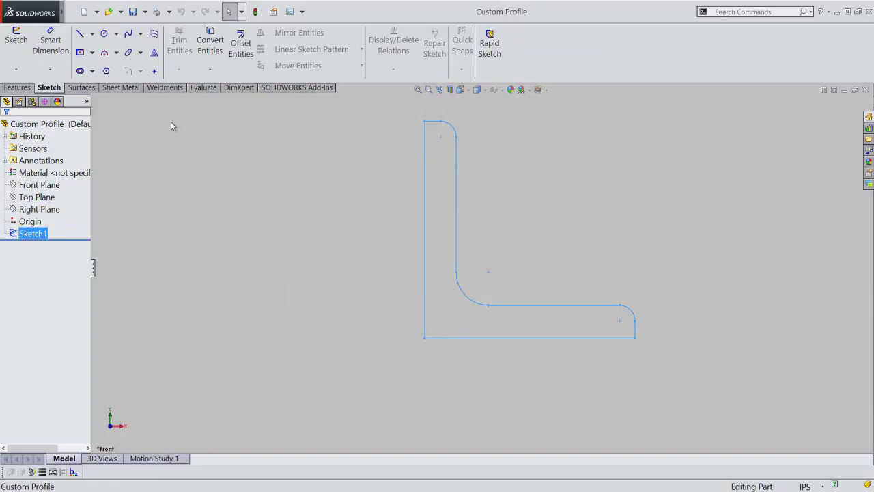
pyautogui.click(145, 13)
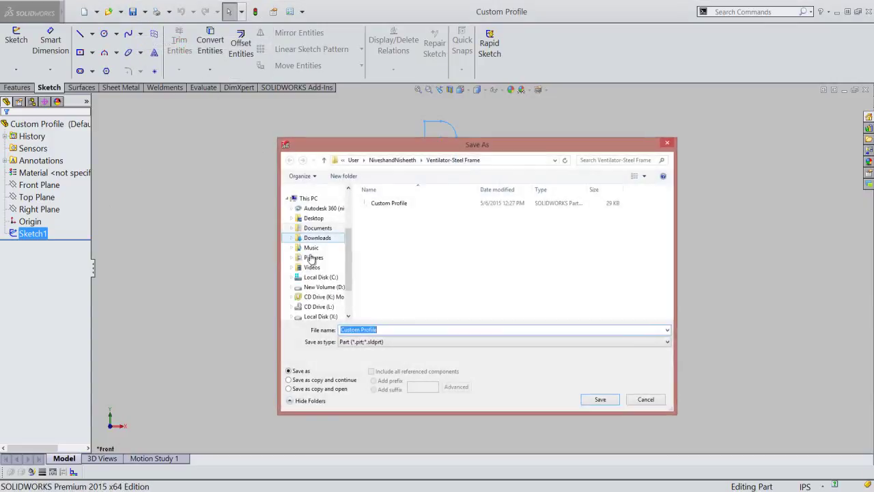
pyautogui.click(461, 343)
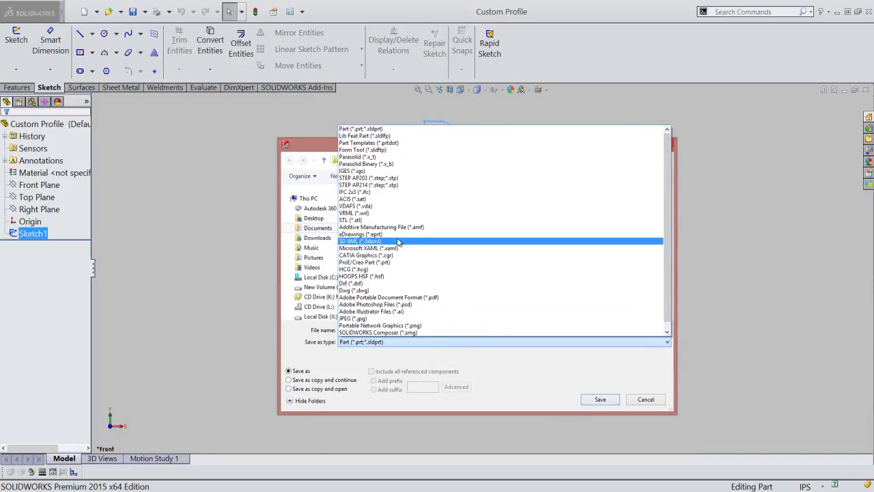
pyautogui.click(381, 137)
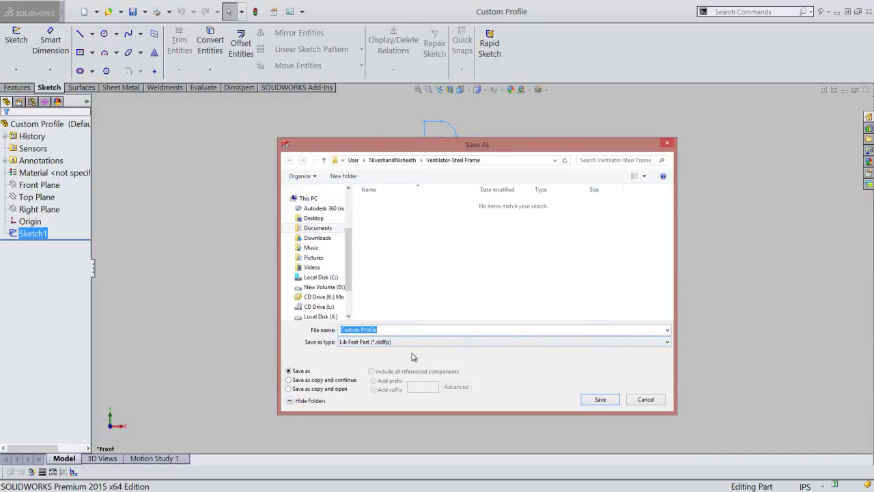
pyautogui.write('1.25x1.25x')
pyautogui.write('0.1875')
pyautogui.click(598, 401)
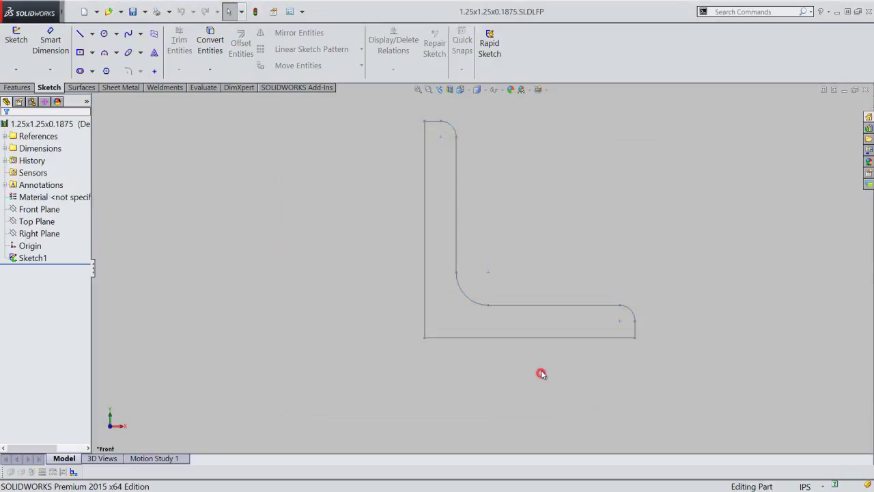
# Close the part and open the New Text Document from the Open dialog in Notepad
pyautogui.click(866, 90)
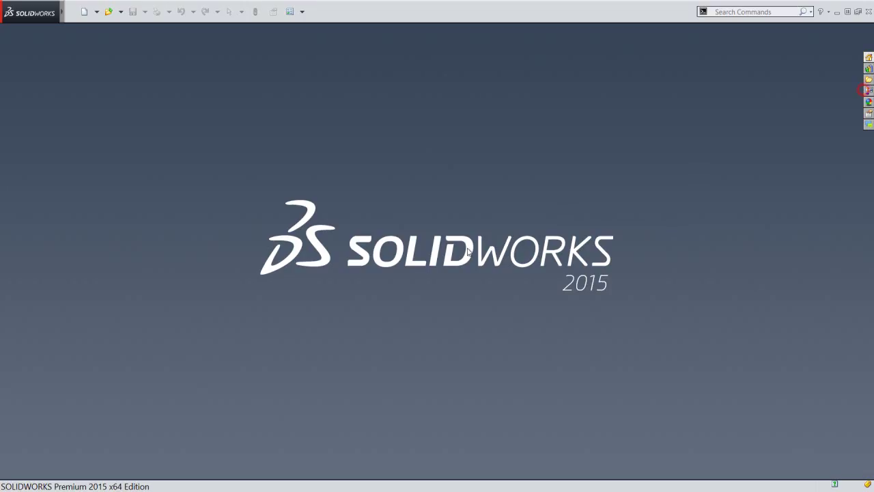
pyautogui.click(422, 274)
pyautogui.click(109, 12)
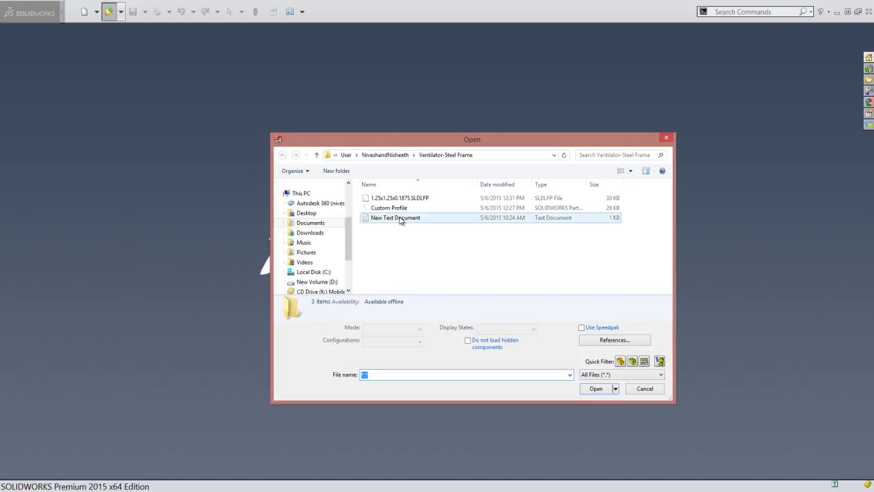
pyautogui.click(400, 219)
pyautogui.rightClick(400, 218)
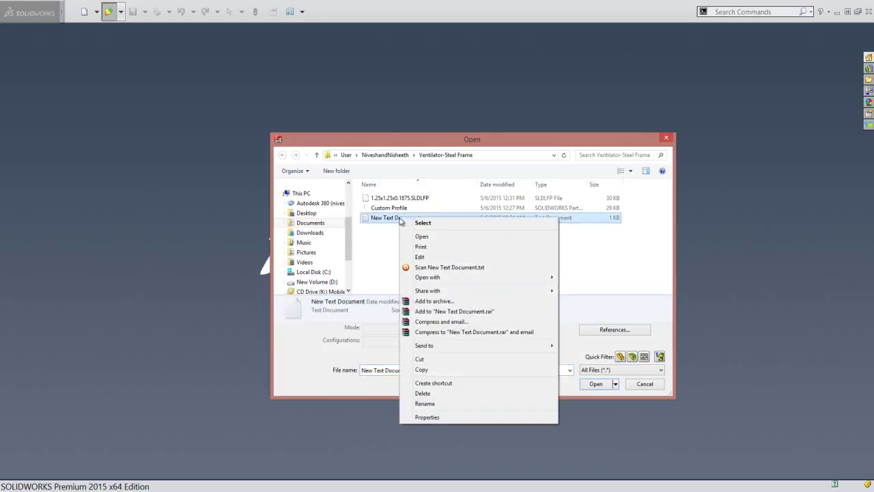
pyautogui.click(437, 237)
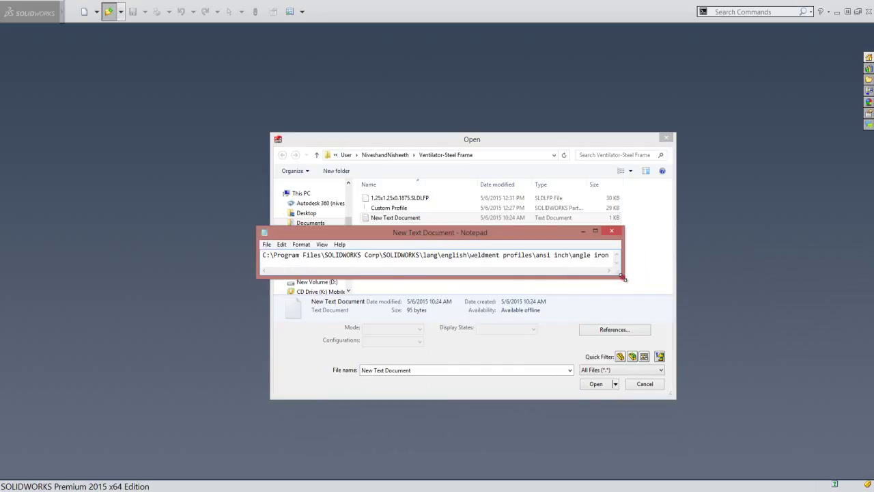
# Copy the angle iron weldment profiles folder path, then minimize Notepad
pyautogui.moveTo(623, 277); pyautogui.dragTo(670, 305)
pyautogui.moveTo(610, 256); pyautogui.dragTo(261, 258)
pyautogui.rightClick(285, 257)
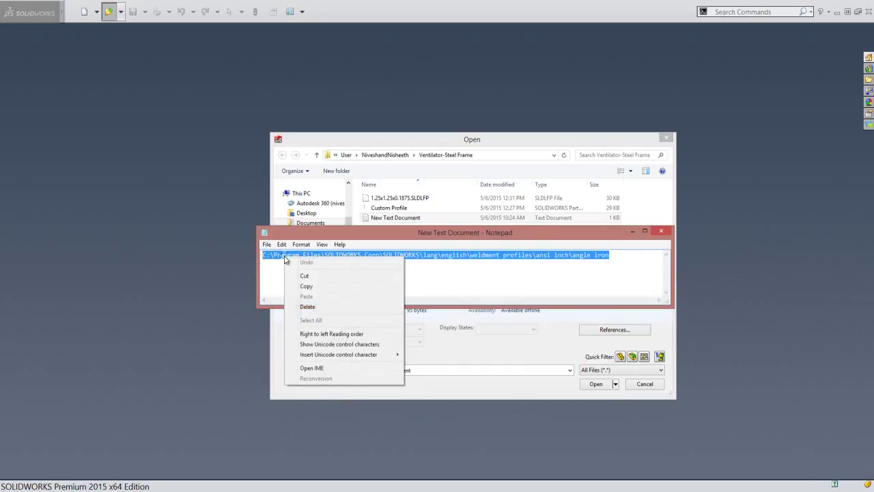
pyautogui.click(313, 287)
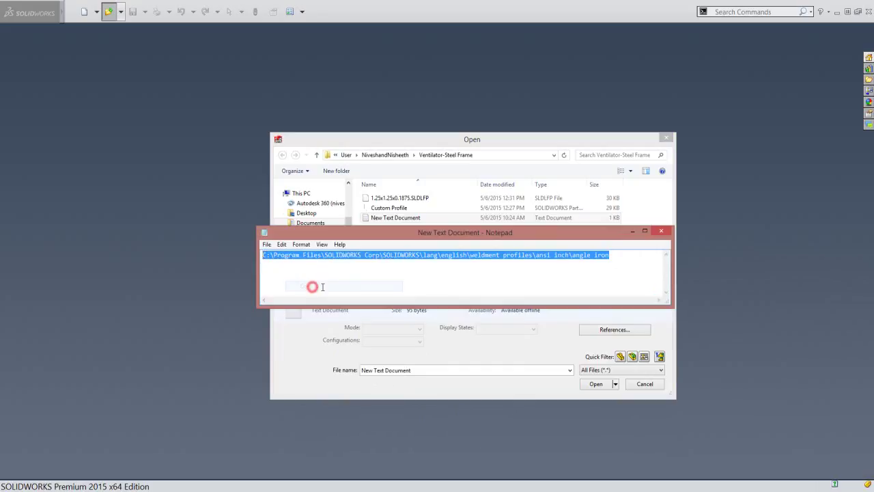
pyautogui.click(632, 232)
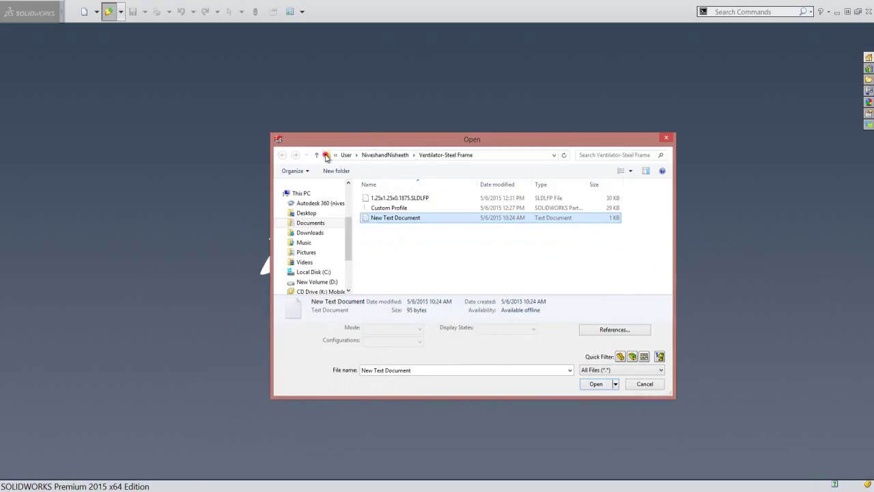
# Paste the angle iron path into the address bar, visit it, then return to Ventilator-Steel Frame
pyautogui.click(325, 154)
pyautogui.rightClick(382, 154)
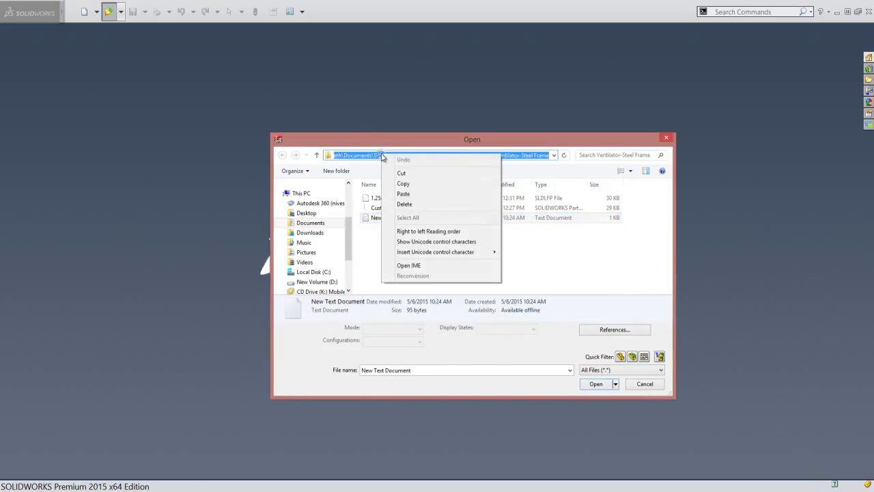
pyautogui.click(410, 195)
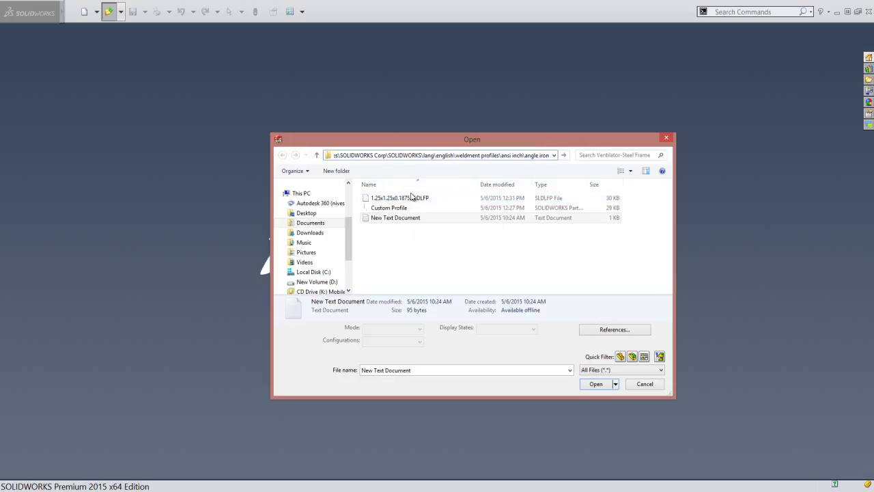
pyautogui.click(564, 156)
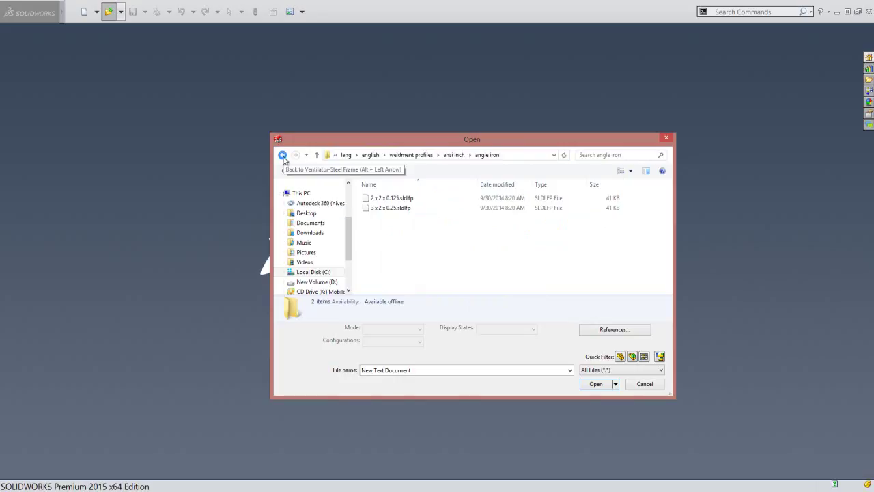
pyautogui.click(283, 156)
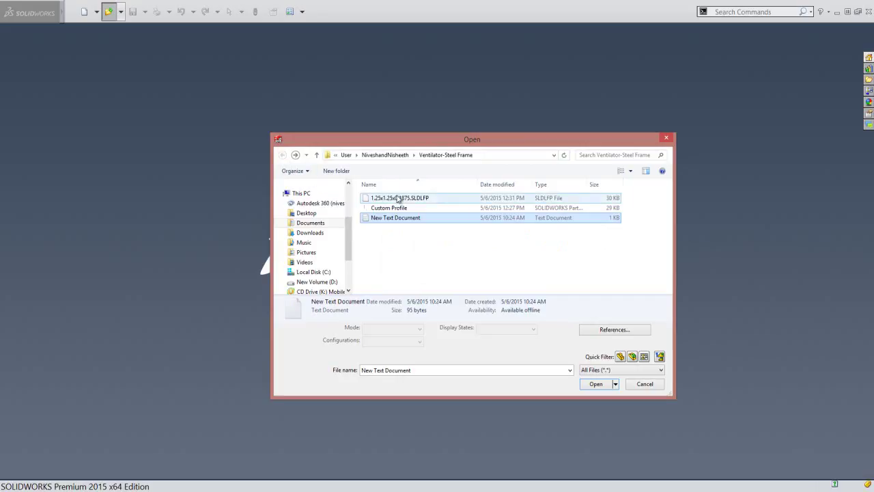
# Move 1.25x1.25x0.1875.SLDLFP into the angle iron folder, granting administrator permission
pyautogui.click(396, 199)
pyautogui.rightClick(397, 199)
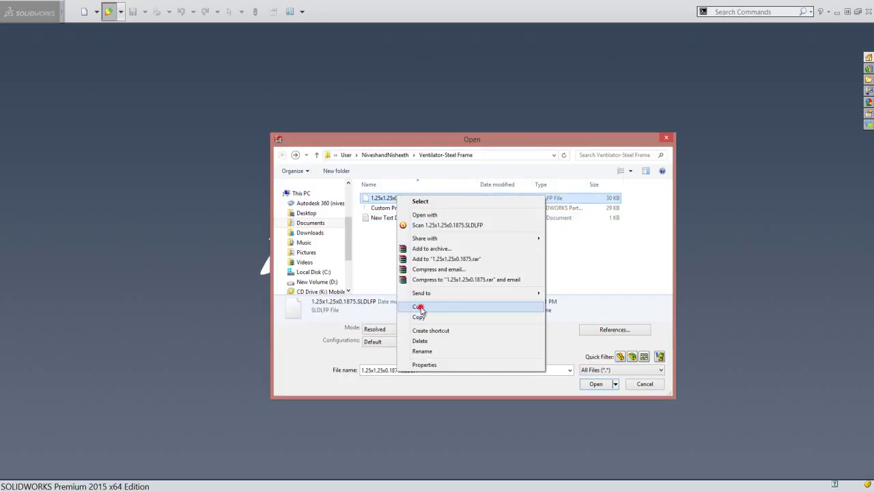
pyautogui.click(417, 308)
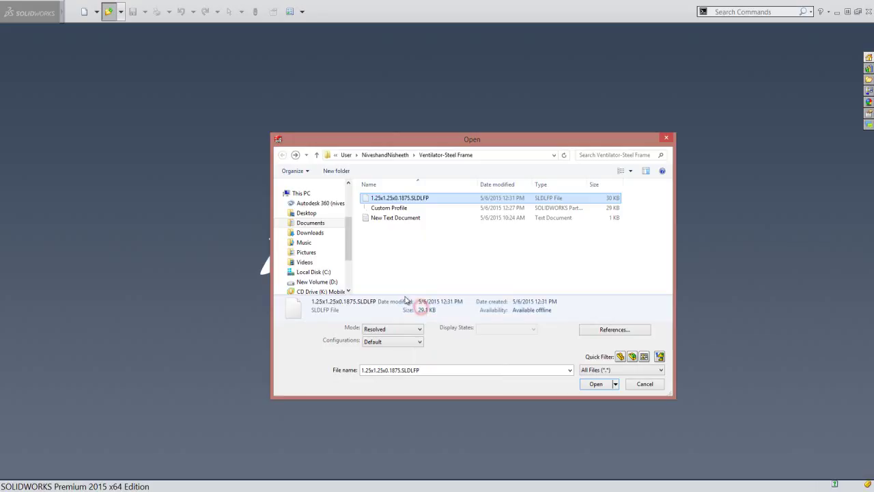
pyautogui.click(295, 156)
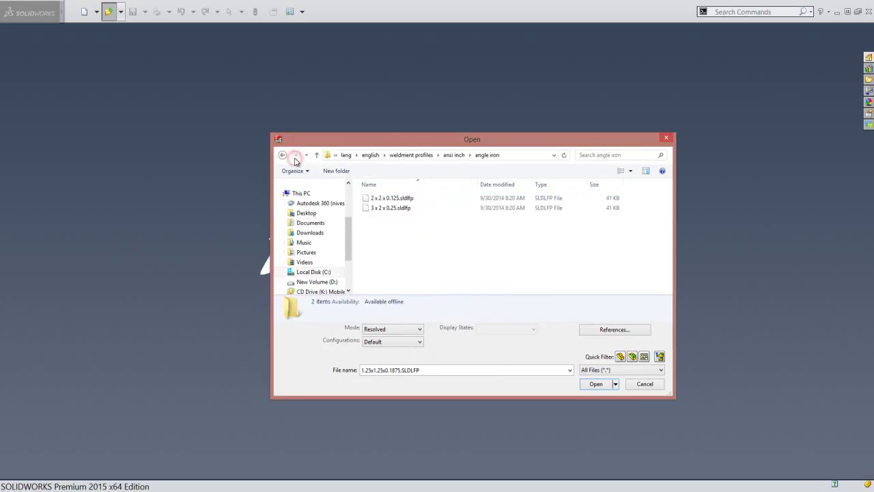
pyautogui.rightClick(418, 248)
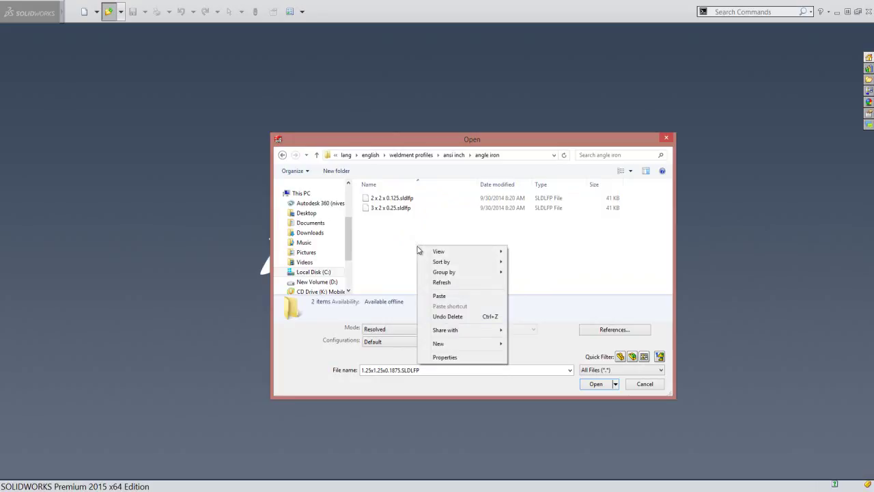
pyautogui.click(439, 297)
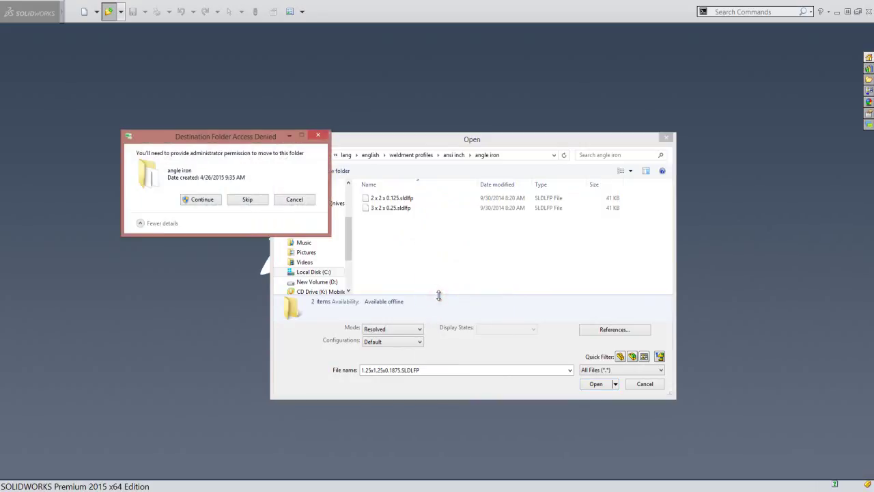
pyautogui.moveTo(269, 137); pyautogui.dragTo(505, 203)
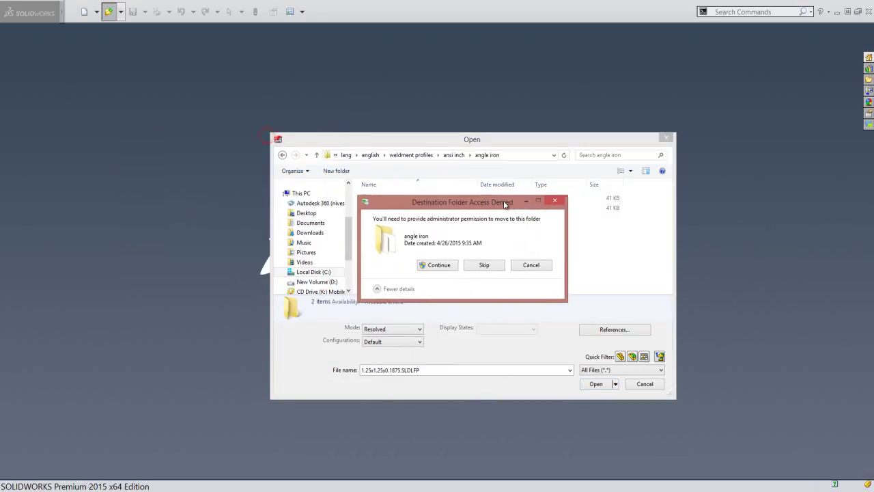
pyautogui.click(447, 267)
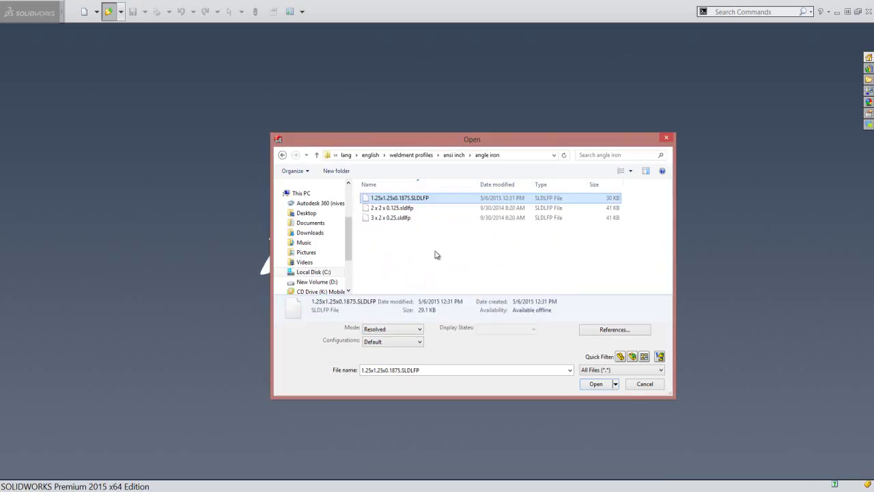
# Check the moved profile file in angle iron and cancel the Open dialog
pyautogui.click(415, 200)
pyautogui.click(450, 249)
pyautogui.click(635, 384)
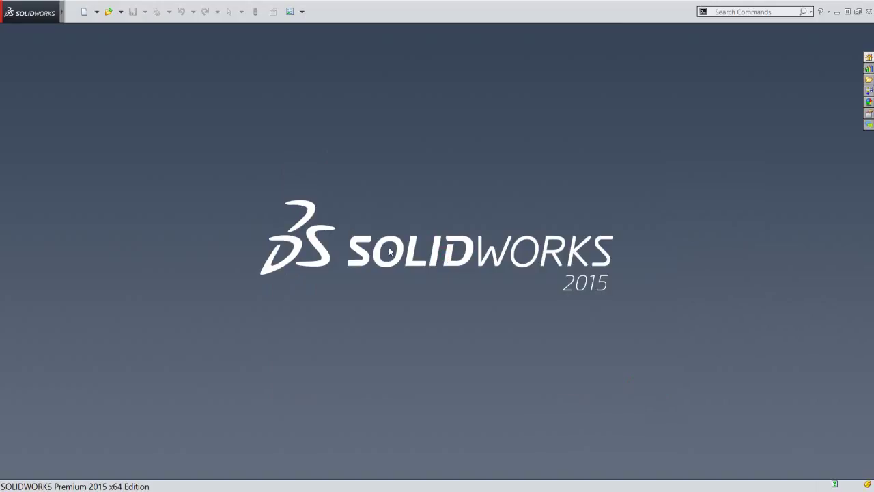
# Create a new part from the first template and start a sketch on Top Plane
pyautogui.click(85, 12)
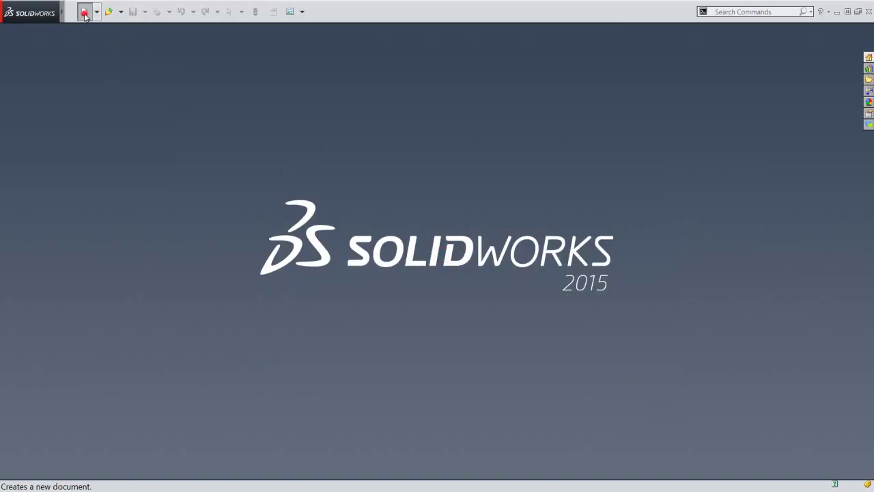
pyautogui.doubleClick(299, 179)
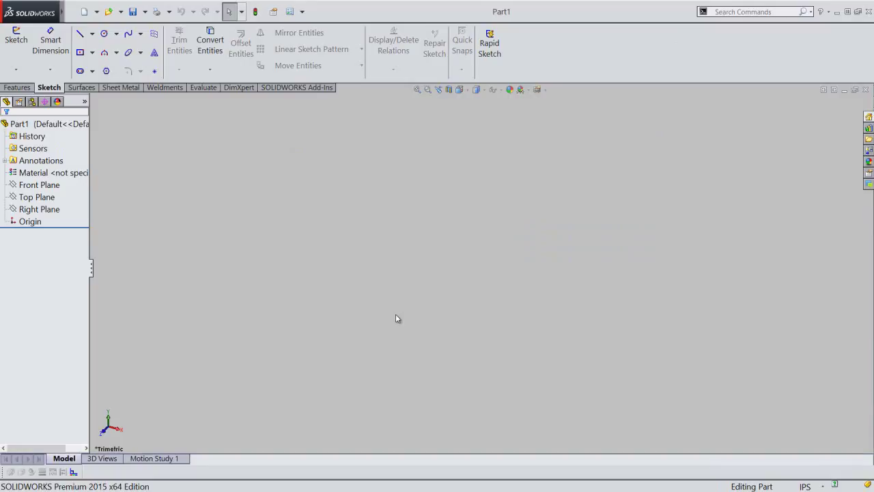
pyautogui.click(396, 316)
pyautogui.click(35, 197)
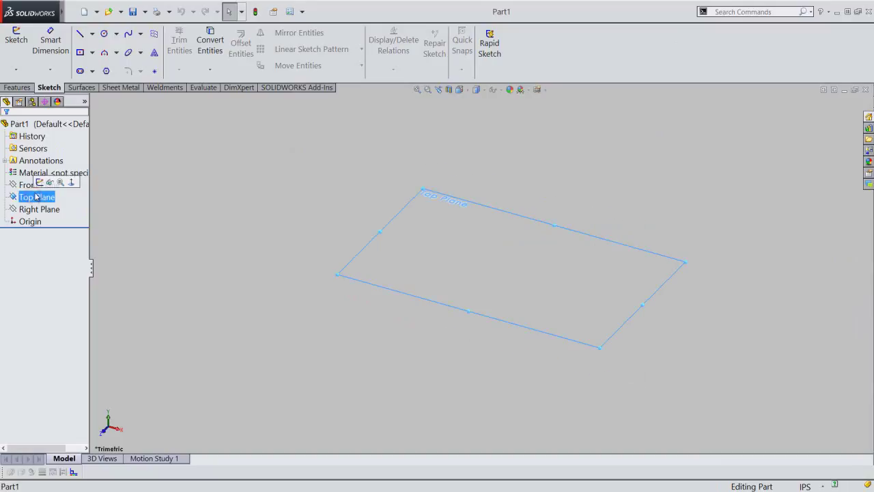
pyautogui.click(39, 182)
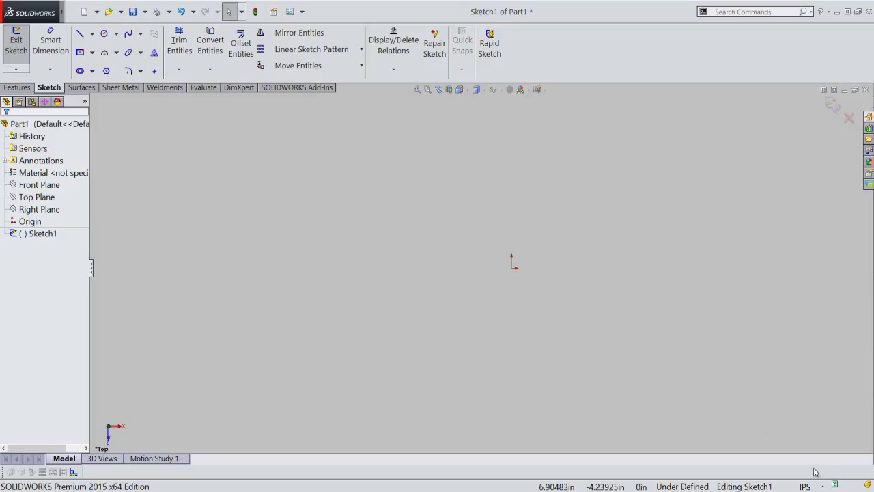
# Set document length units to no decimals with fractions in 32nds
pyautogui.click(806, 485)
pyautogui.click(792, 471)
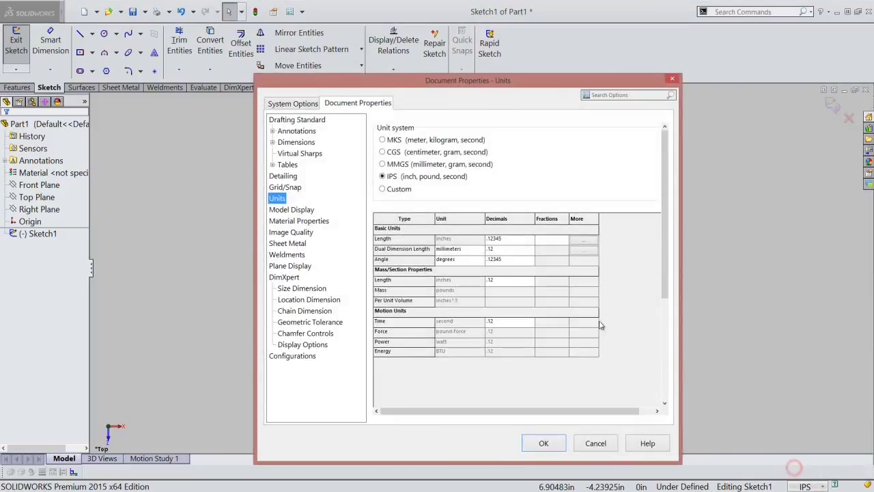
pyautogui.click(551, 238)
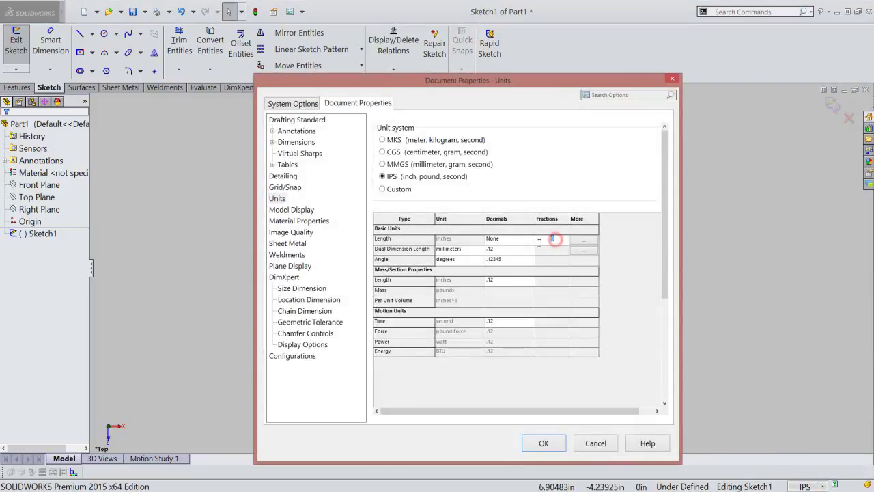
pyautogui.press('Tab')
pyautogui.click(550, 442)
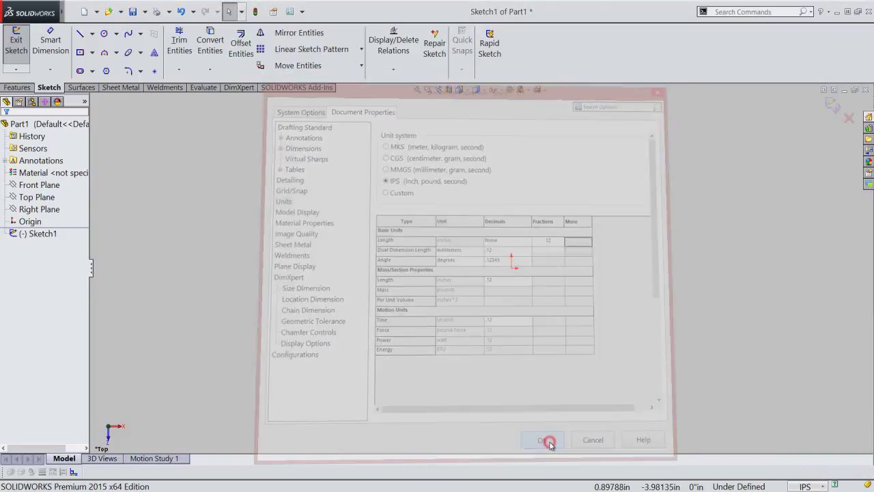
# Draw a center rectangle centred on the origin
pyautogui.rightClick(335, 224)
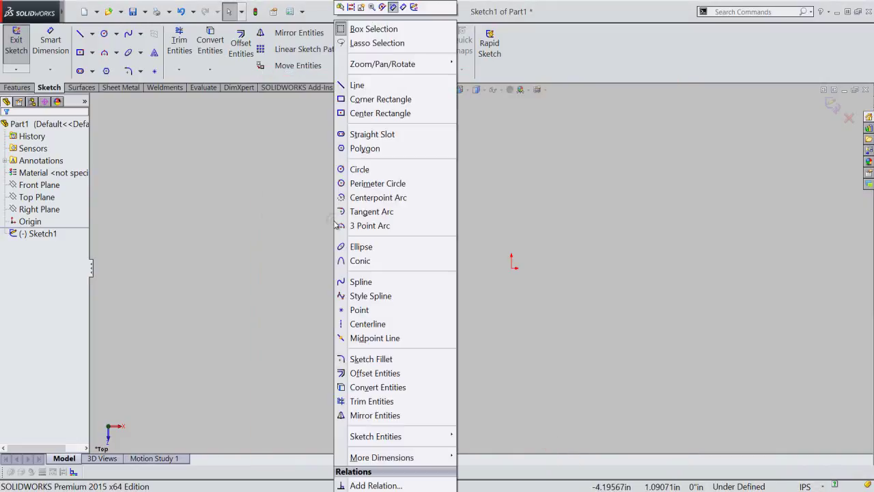
pyautogui.click(368, 113)
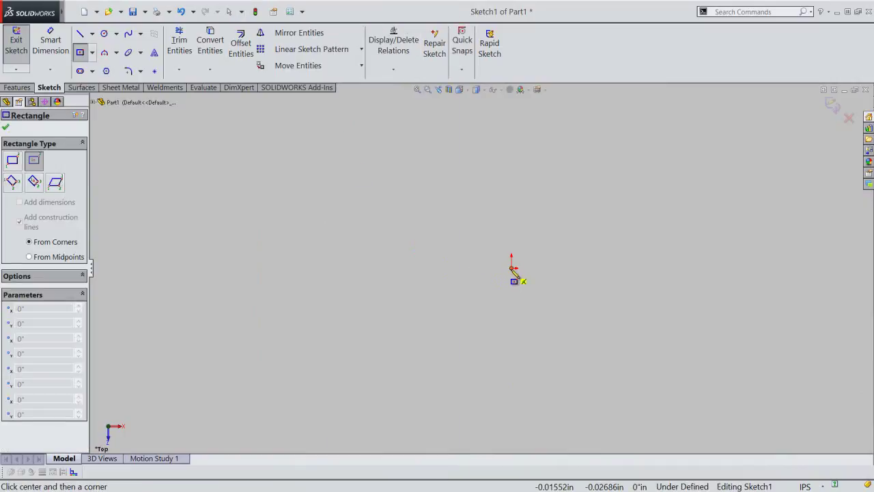
pyautogui.click(511, 268)
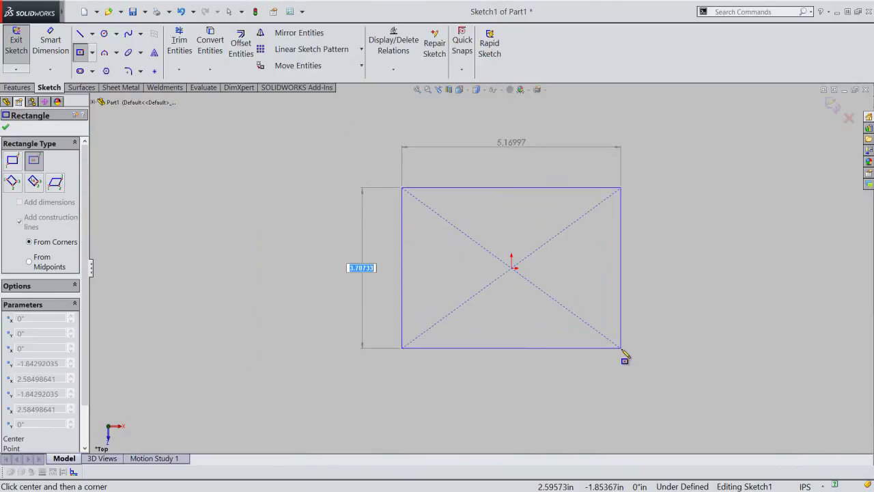
pyautogui.click(622, 348)
# Dimension the rectangle's left edge to a height of 30 3/8 in
pyautogui.rightClick(535, 217)
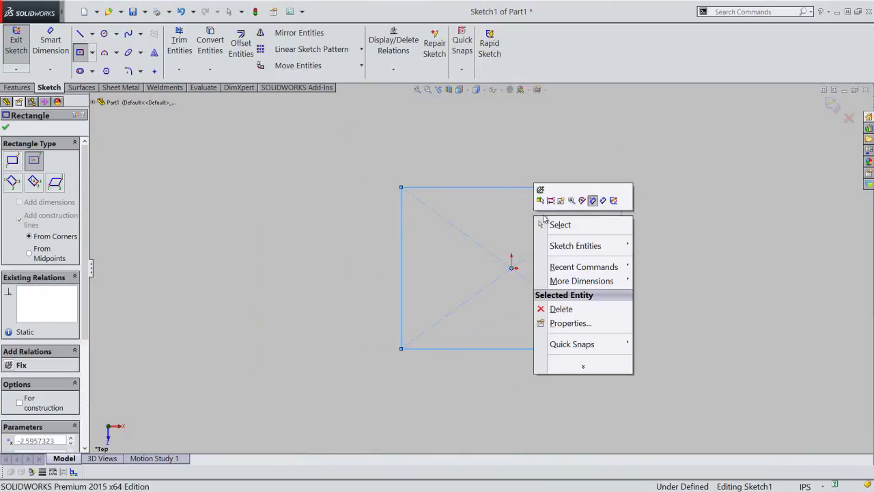
pyautogui.click(592, 200)
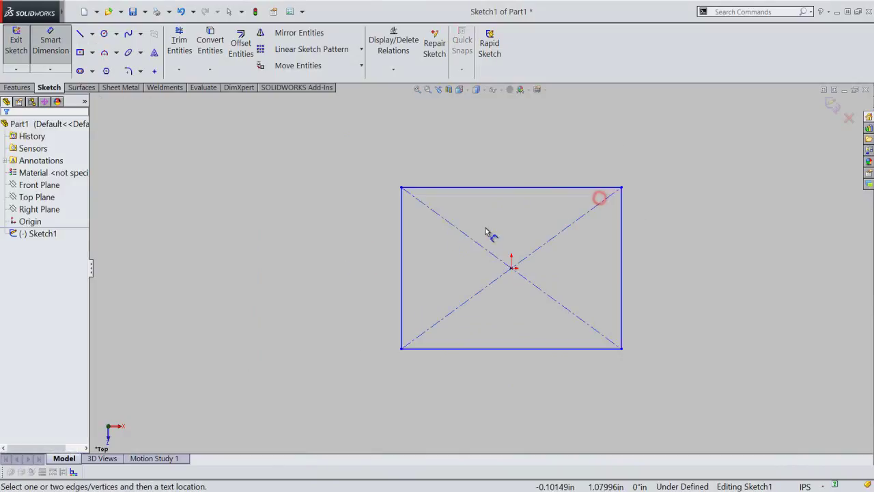
pyautogui.click(402, 261)
pyautogui.click(368, 262)
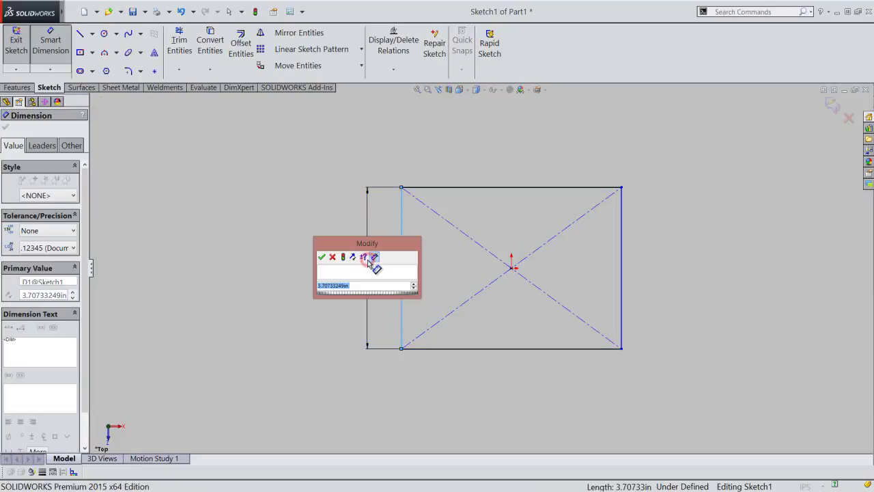
pyautogui.write('30')
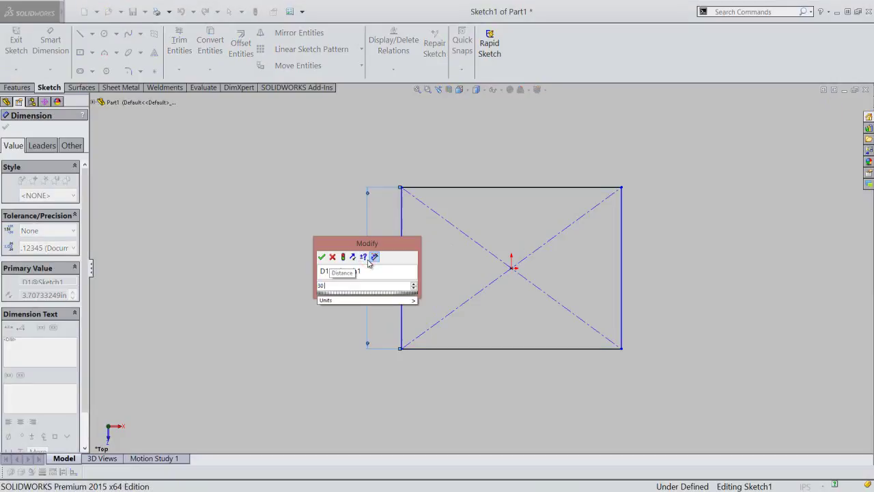
pyautogui.write(' 3/8')
pyautogui.press('Return')
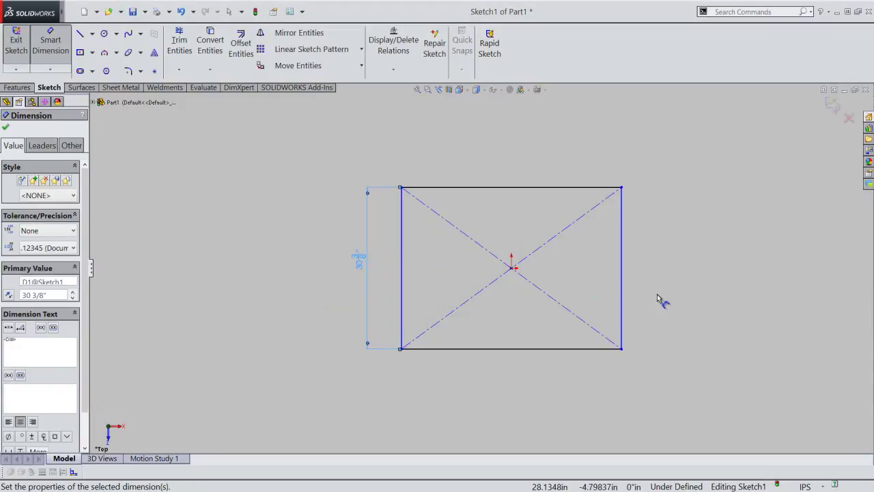
pyautogui.press('Escape')
# Dimension the top edge with an equation equal to the height, then exit the sketch
pyautogui.click(520, 188)
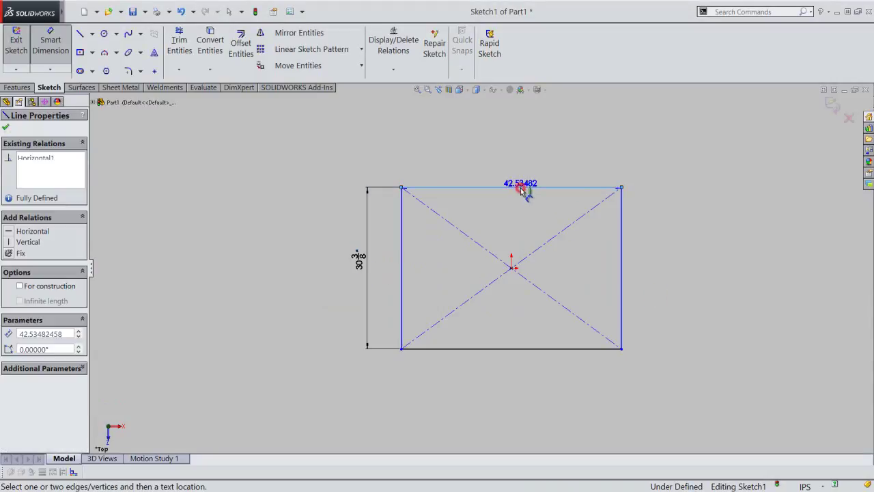
pyautogui.click(512, 167)
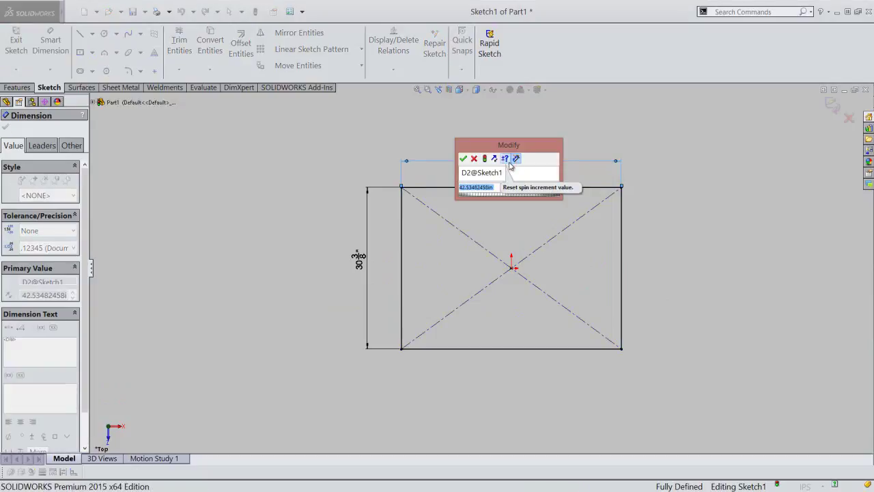
pyautogui.write('=')
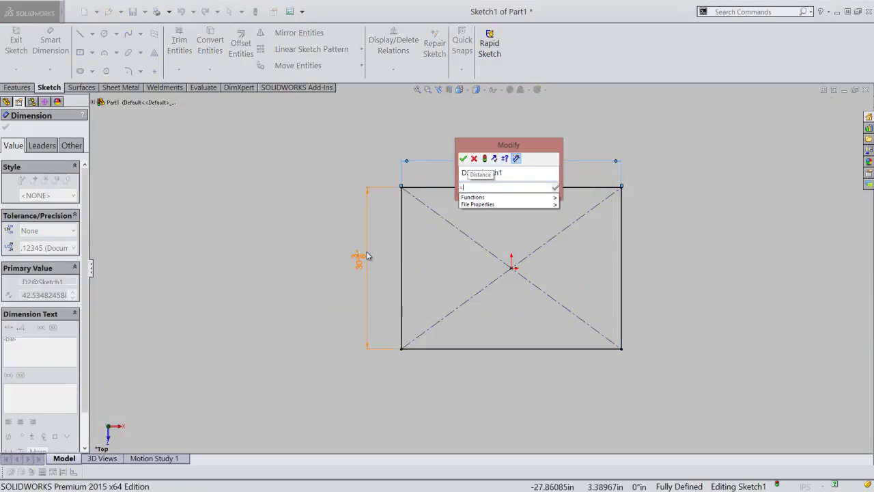
pyautogui.click(359, 257)
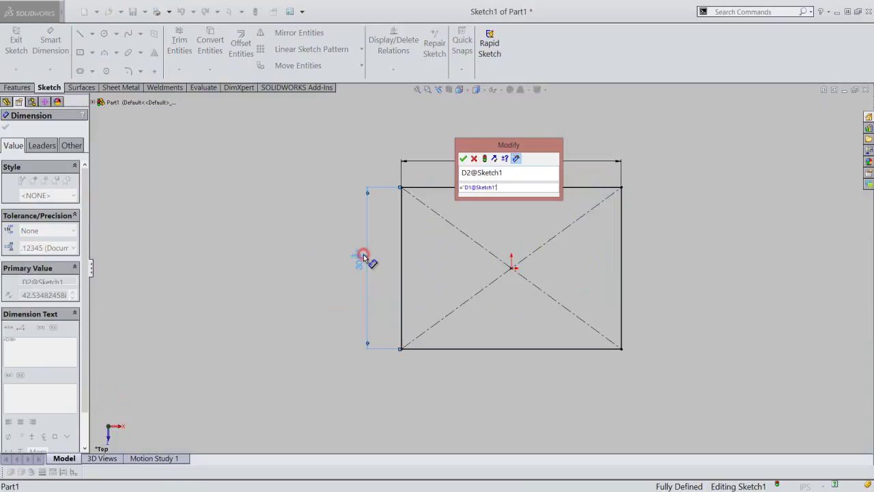
pyautogui.click(464, 160)
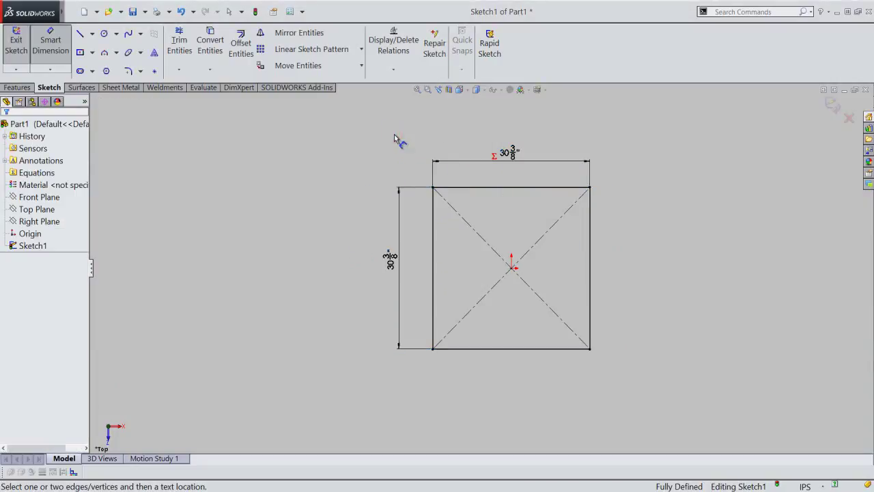
pyautogui.rightClick(487, 124)
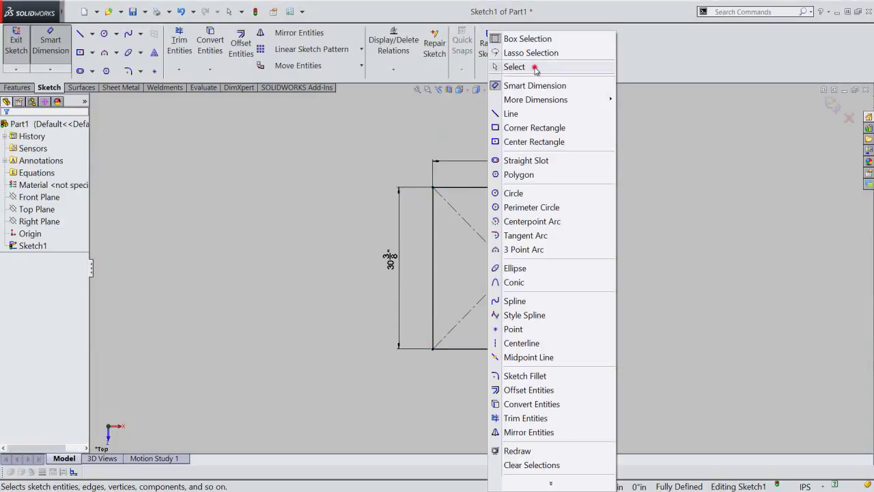
pyautogui.click(536, 68)
pyautogui.click(833, 103)
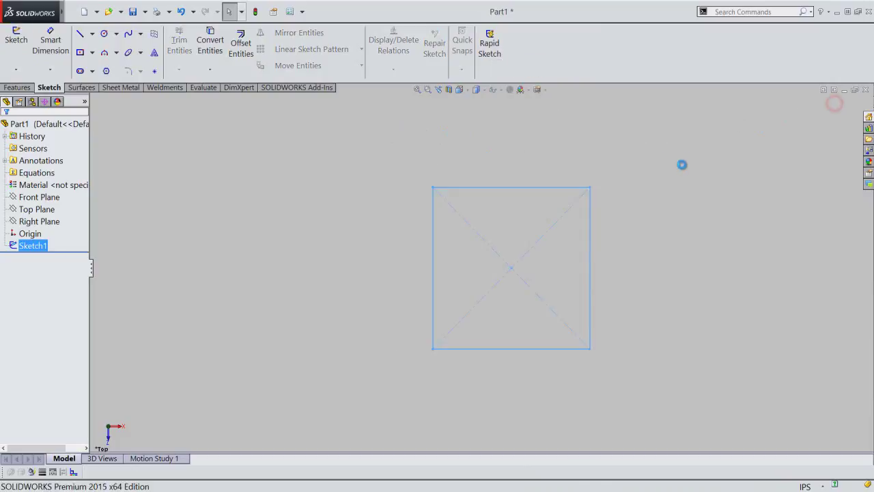
# Show the square sketch in isometric view and rebuild the part
pyautogui.click(467, 93)
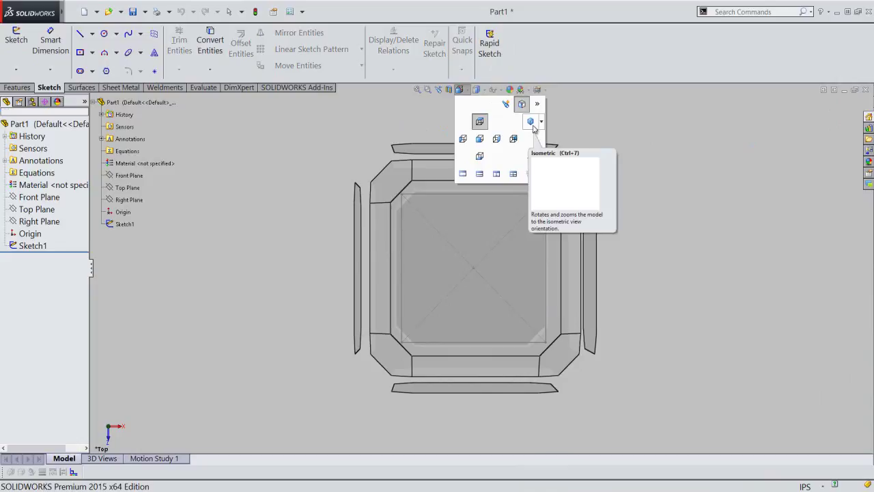
pyautogui.click(532, 123)
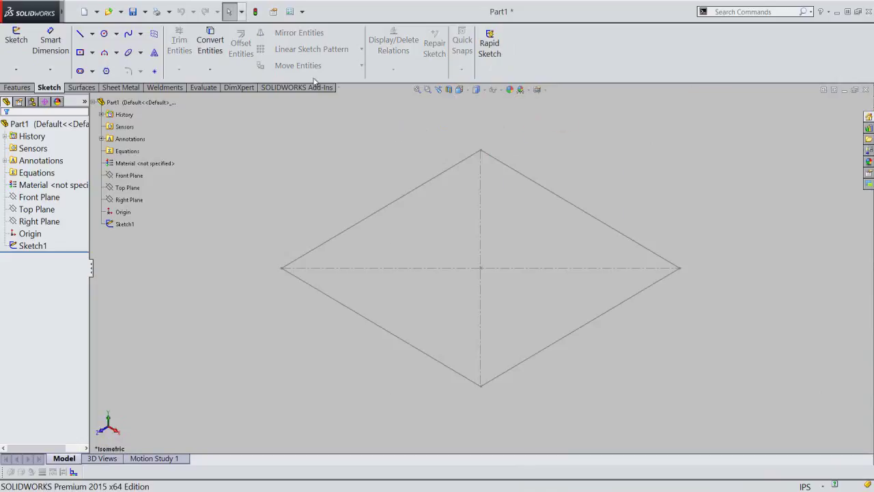
pyautogui.click(254, 11)
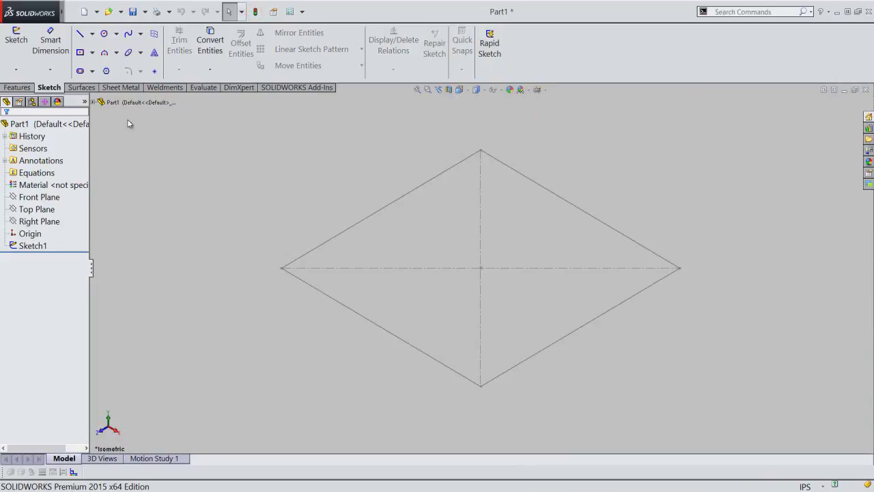
pyautogui.click(17, 88)
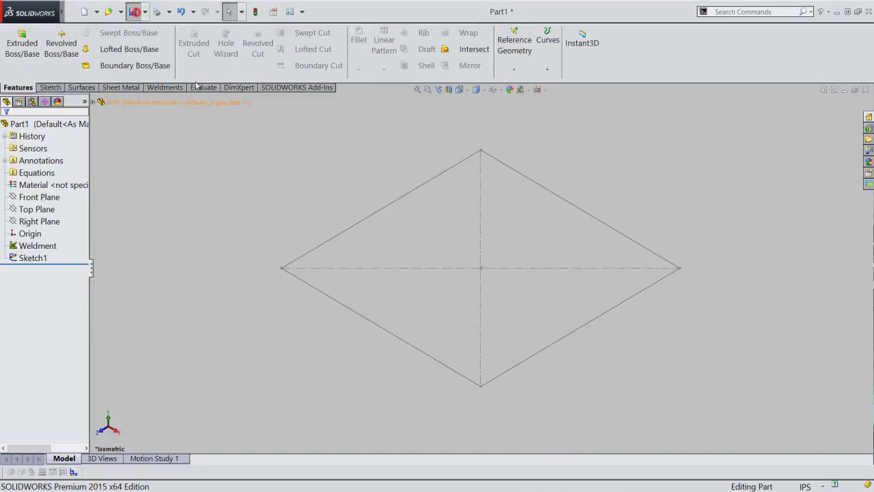
# Save the part under the name Frame
pyautogui.click(134, 12)
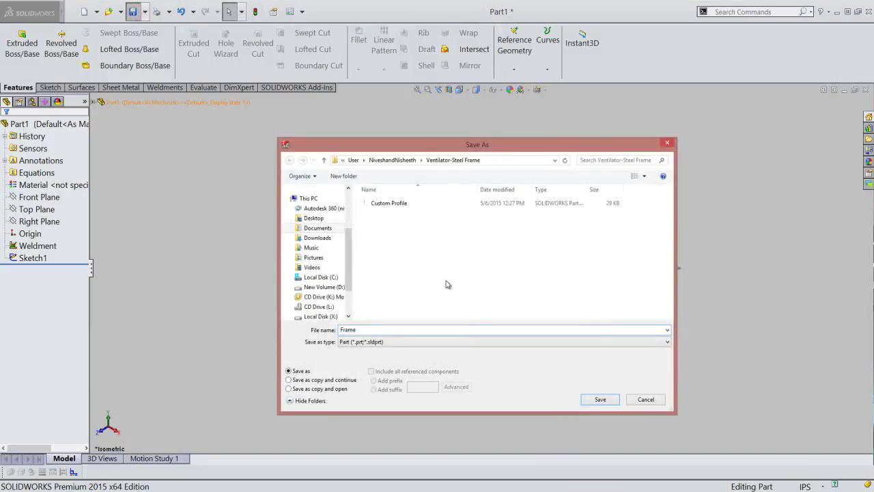
pyautogui.write('Frame')
pyautogui.click(600, 399)
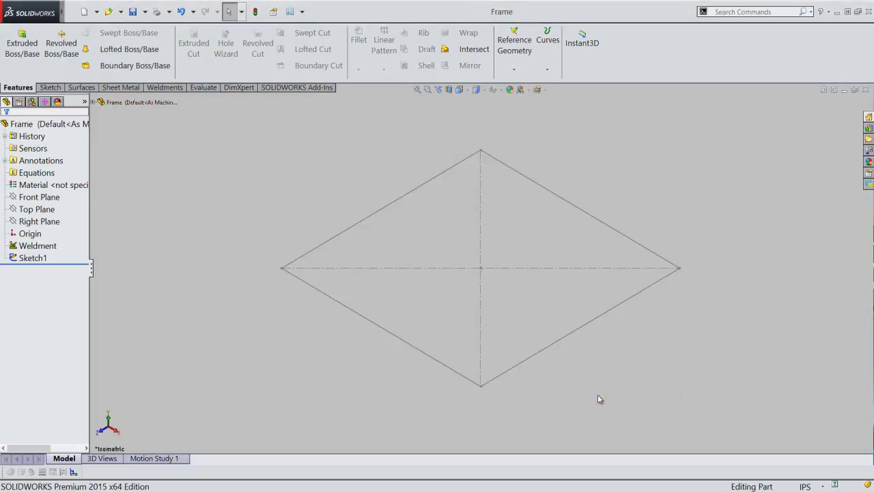
pyautogui.click(607, 360)
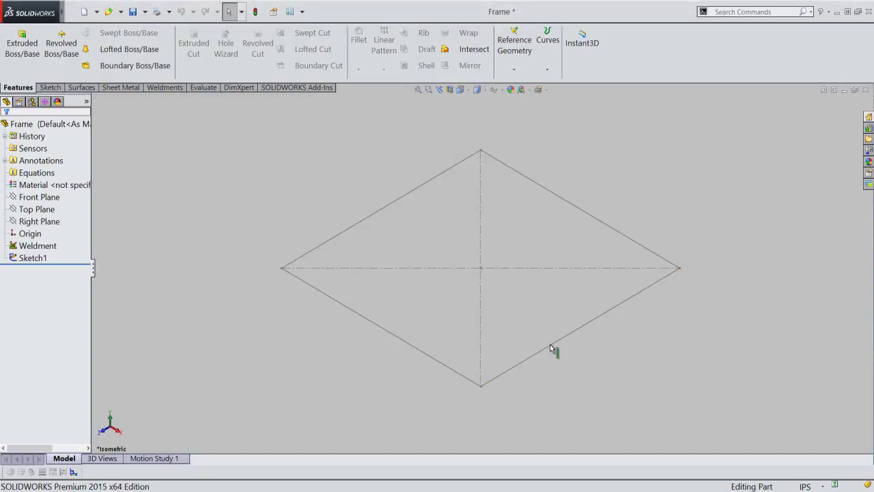
# Start a structural member using the ANSI Inch angle-iron profile, size 1.25x1.25x0.1875
pyautogui.click(159, 91)
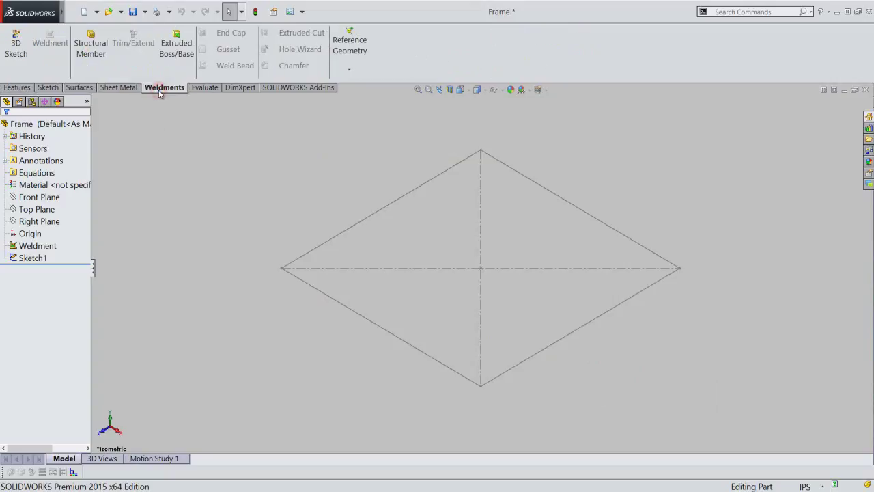
pyautogui.click(87, 52)
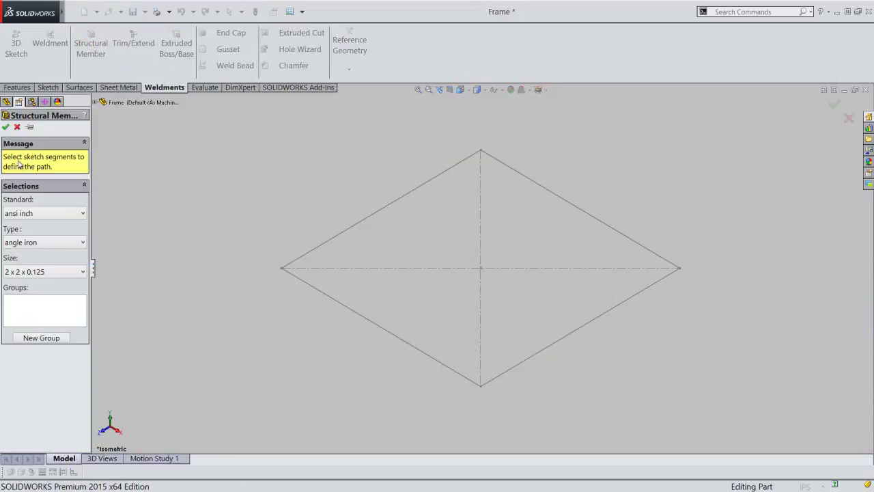
pyautogui.click(32, 216)
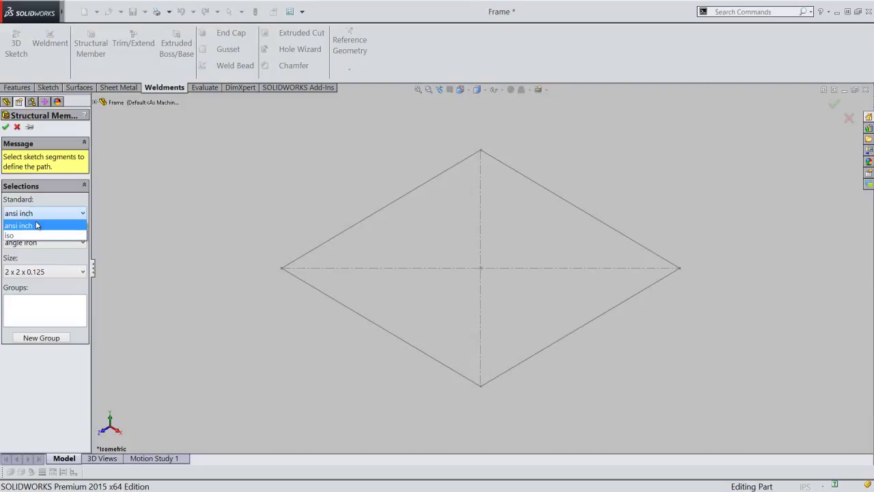
pyautogui.click(37, 225)
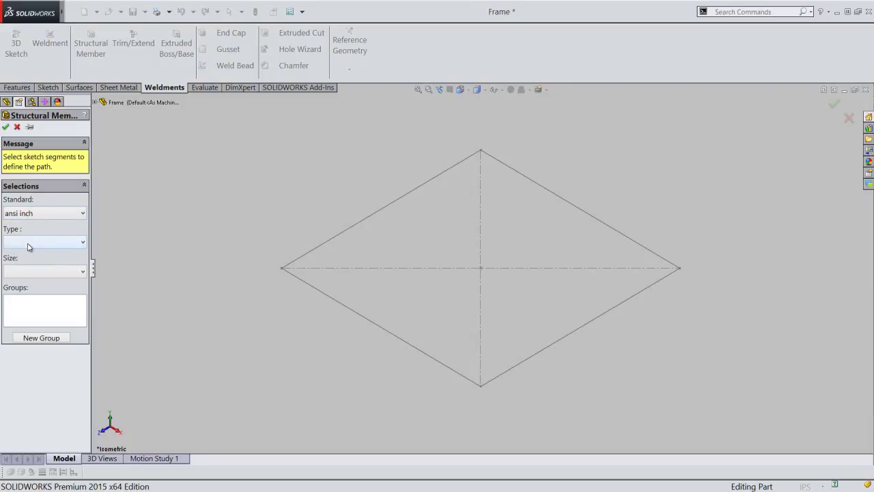
pyautogui.click(29, 246)
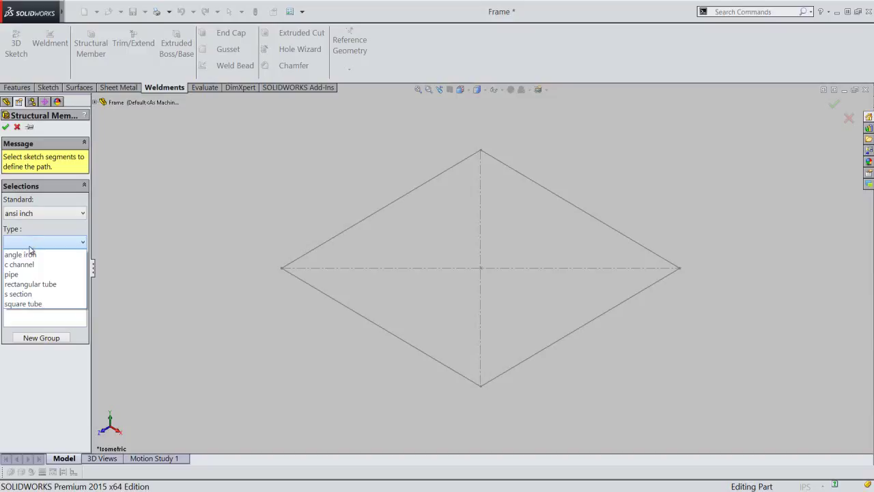
pyautogui.click(43, 255)
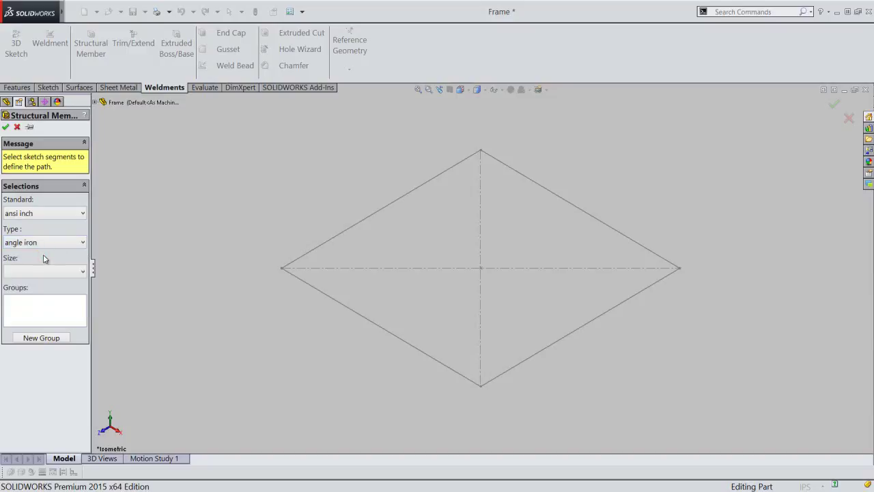
pyautogui.click(82, 272)
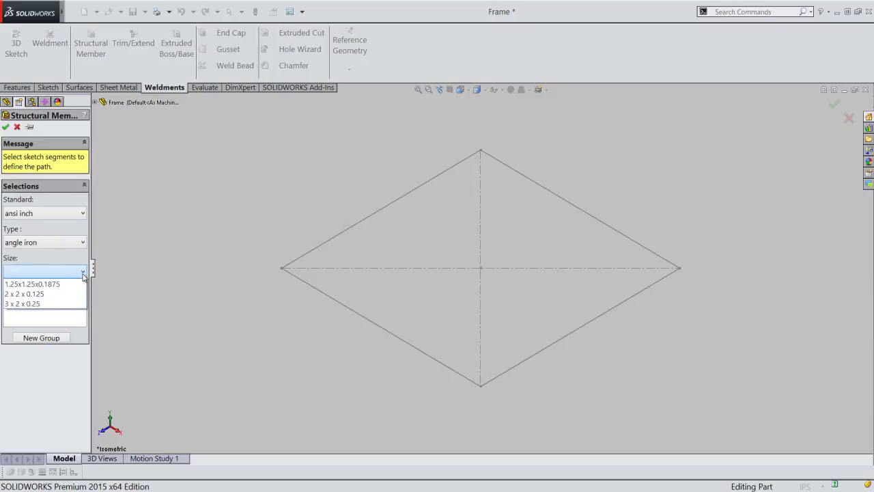
pyautogui.click(40, 286)
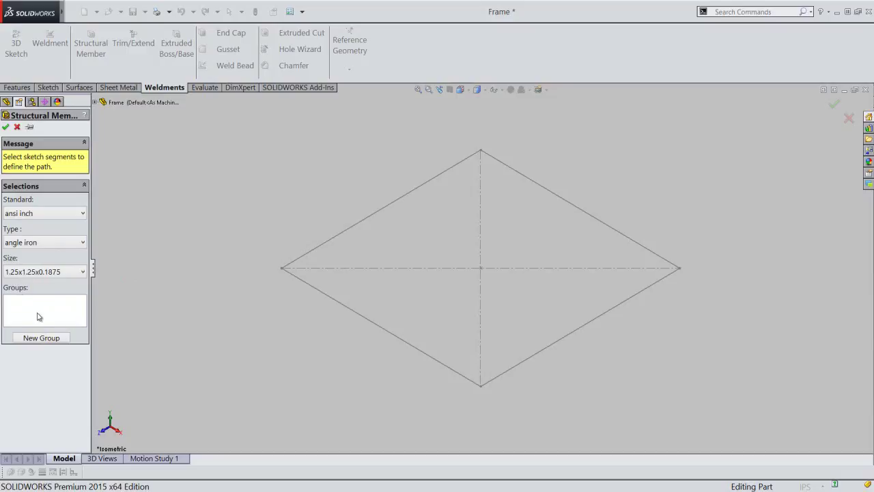
# Select the upper-left, lower-left and lower-right sketch lines as the member path
pyautogui.click(38, 316)
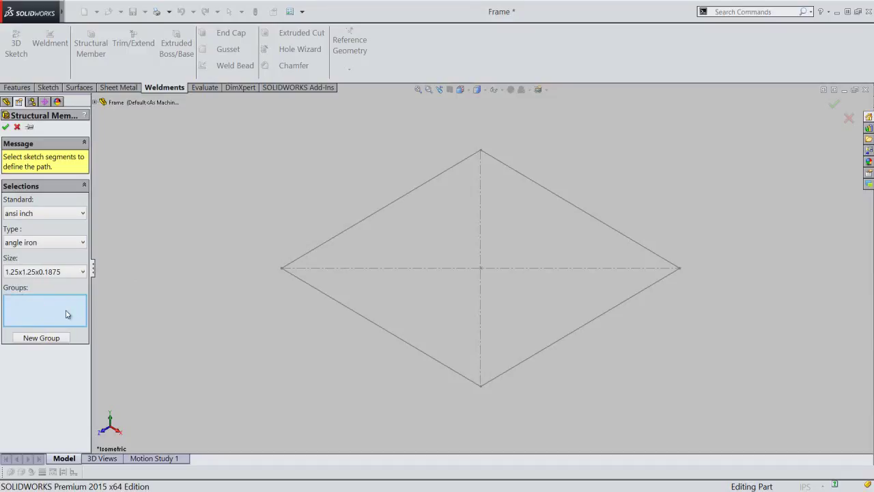
pyautogui.click(350, 229)
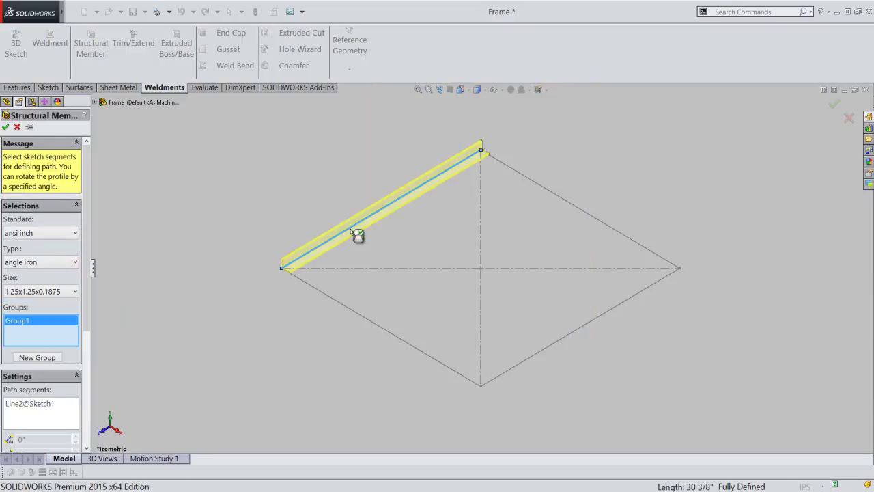
pyautogui.scroll(-2, 309, 273)
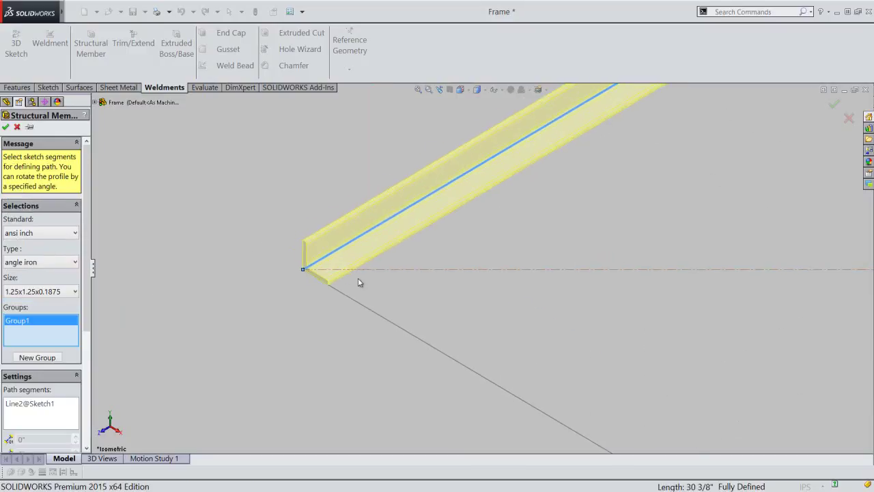
pyautogui.scroll(-2, 359, 279)
pyautogui.scroll(-1, 359, 278)
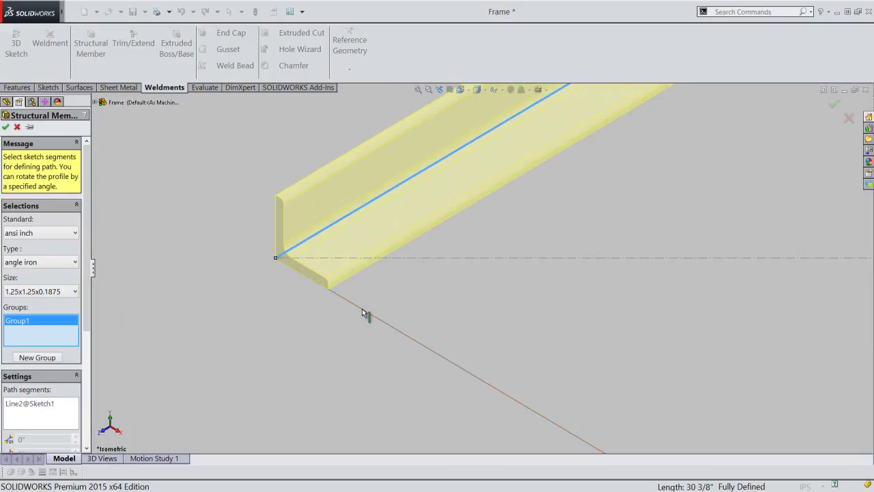
pyautogui.click(362, 310)
pyautogui.press('f')
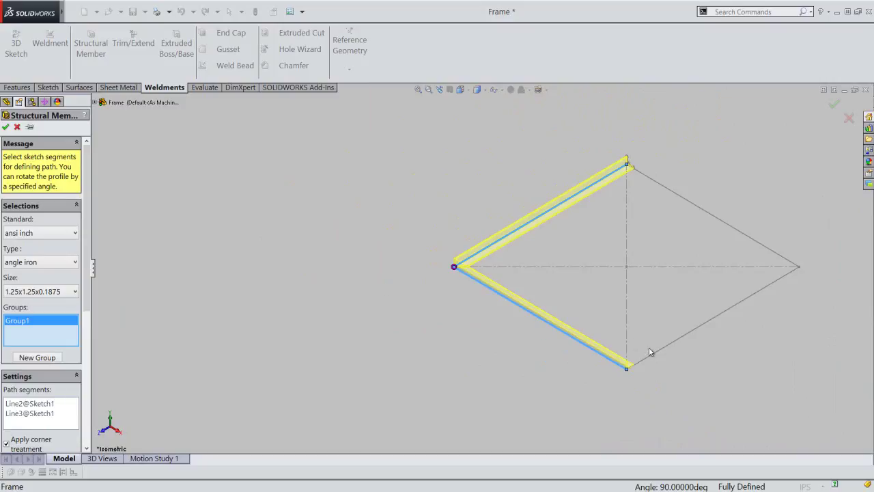
pyautogui.scroll(-2, 635, 351)
pyautogui.scroll(-1, 601, 355)
pyautogui.scroll(-2, 567, 341)
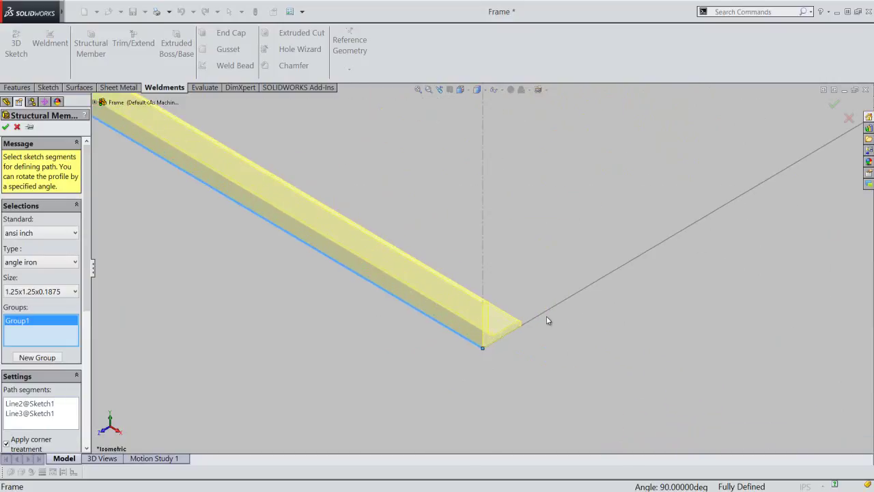
pyautogui.click(544, 316)
# Add the last frame edge to the path and confirm the angle-iron member
pyautogui.scroll(2, 554, 355)
pyautogui.scroll(2, 528, 370)
pyautogui.scroll(1, 528, 371)
pyautogui.scroll(1, 577, 232)
pyautogui.scroll(-2, 593, 204)
pyautogui.scroll(-2, 560, 215)
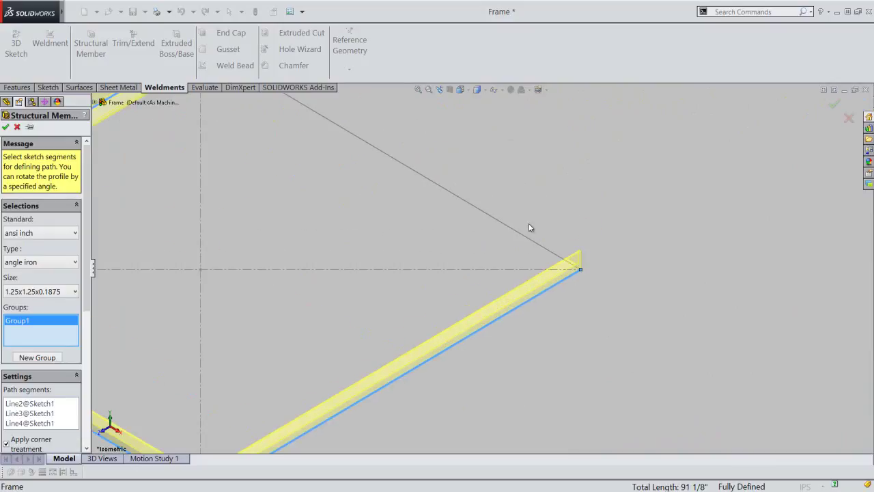
pyautogui.click(525, 241)
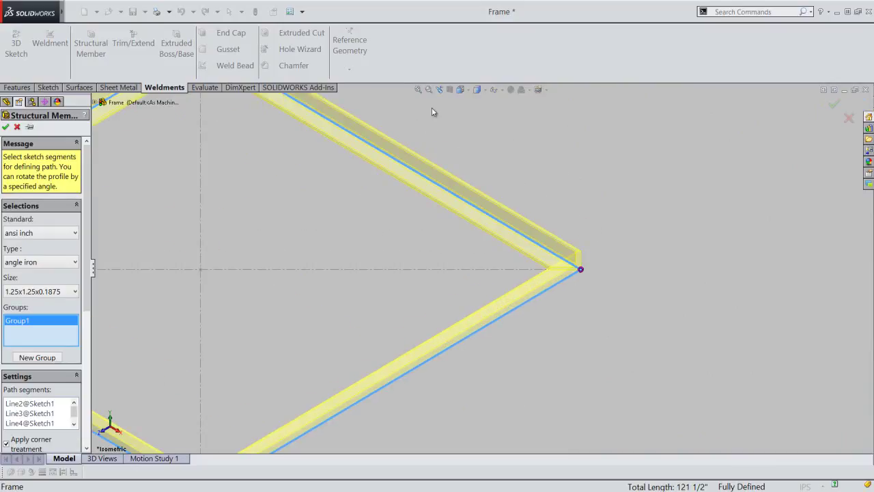
pyautogui.click(418, 90)
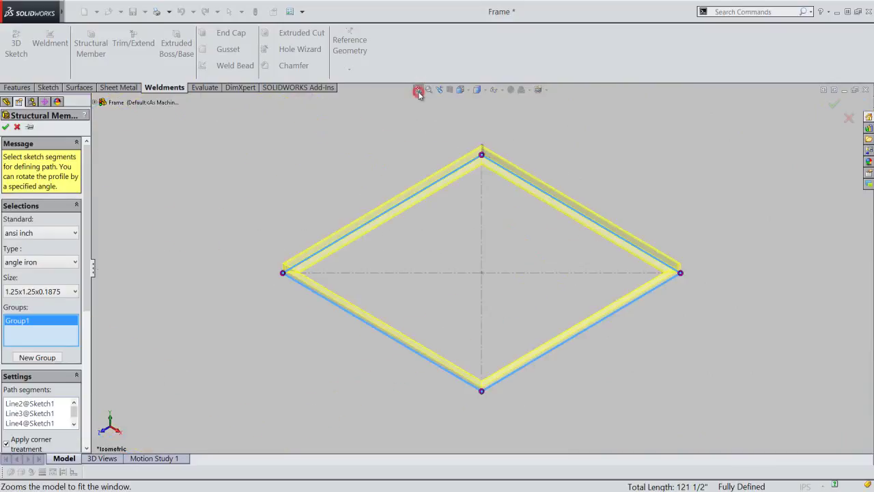
pyautogui.rightClick(183, 211)
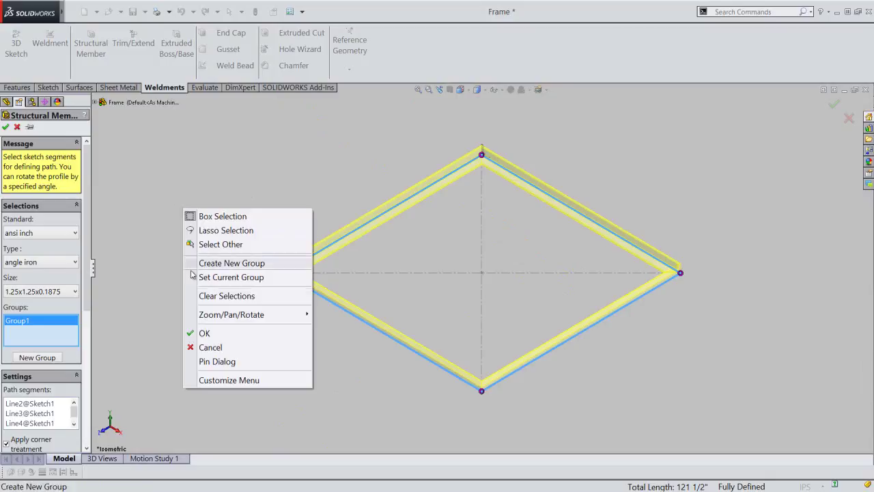
pyautogui.click(205, 333)
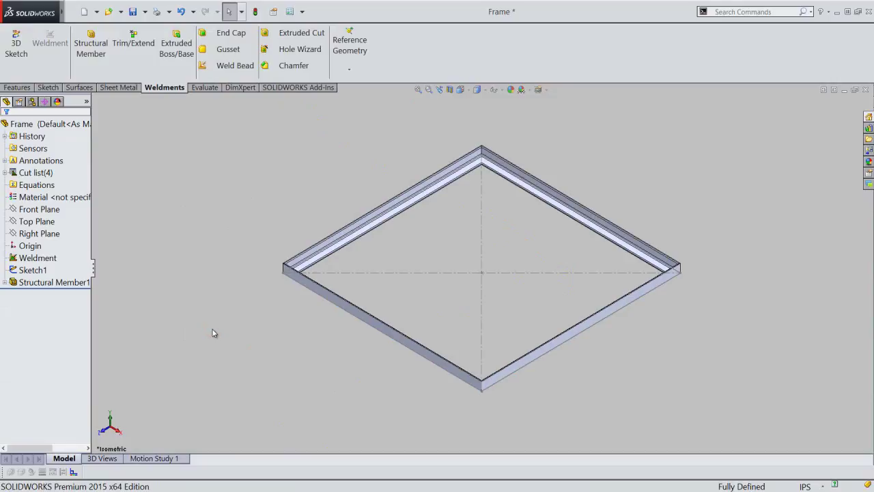
# Hide the frame sketch Sketch1
pyautogui.click(36, 270)
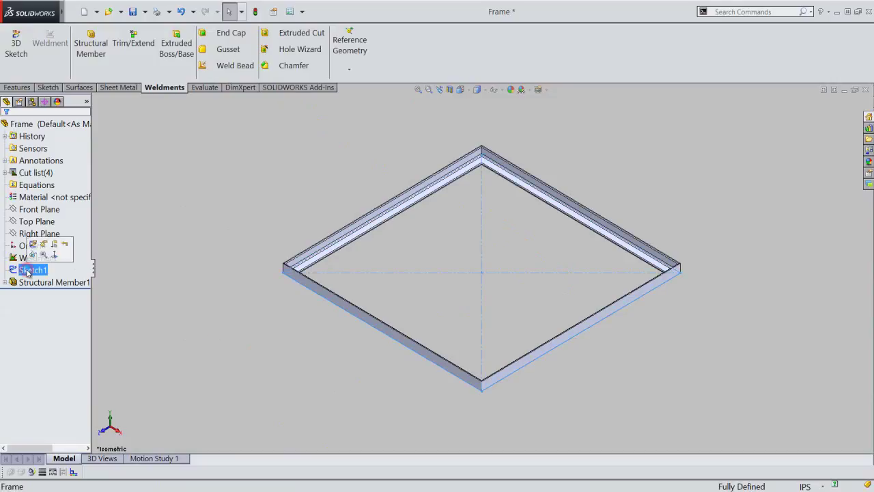
pyautogui.click(32, 255)
pyautogui.click(191, 250)
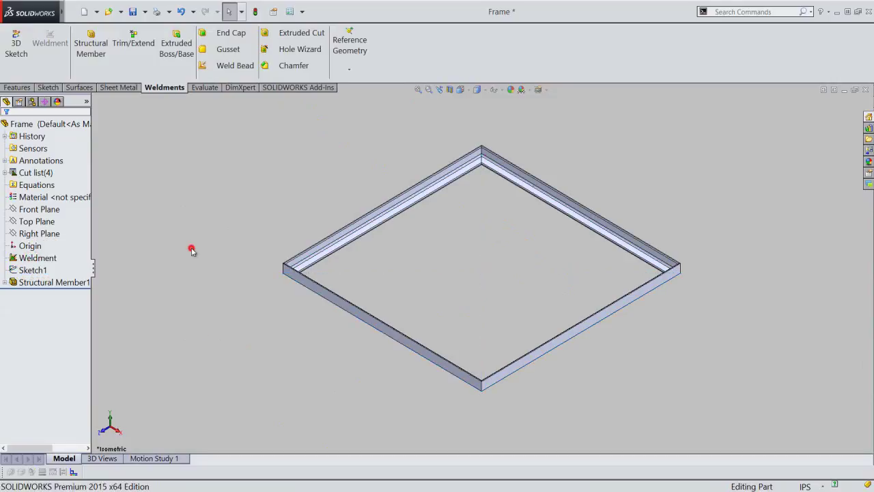
# Trim the top corner, using the left member as body and the right as boundary
pyautogui.click(132, 42)
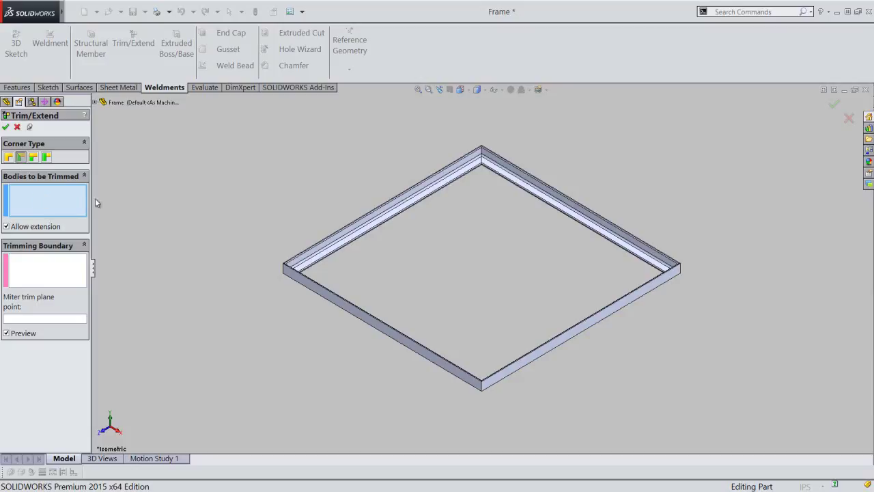
pyautogui.scroll(-3, 478, 144)
pyautogui.scroll(-2, 478, 152)
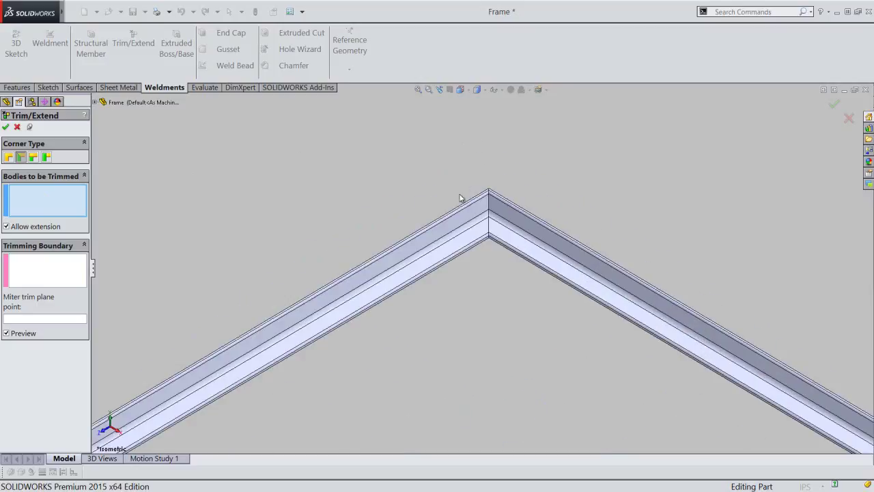
pyautogui.click(458, 215)
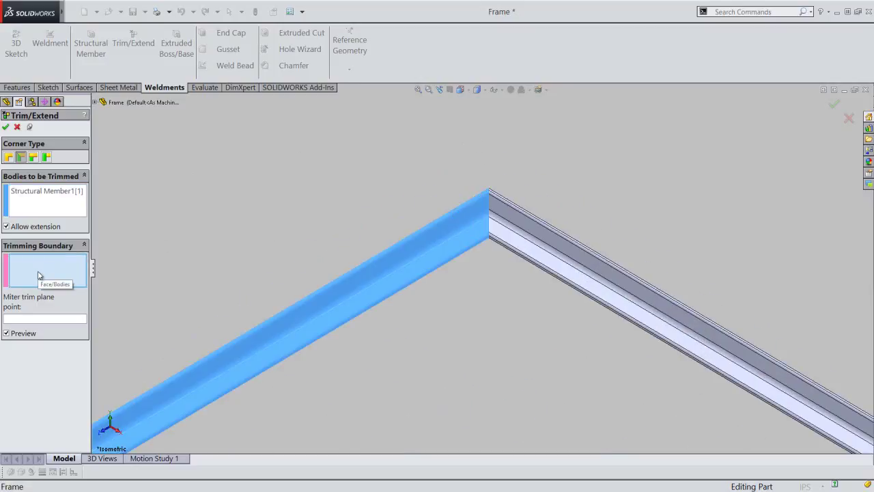
pyautogui.click(514, 216)
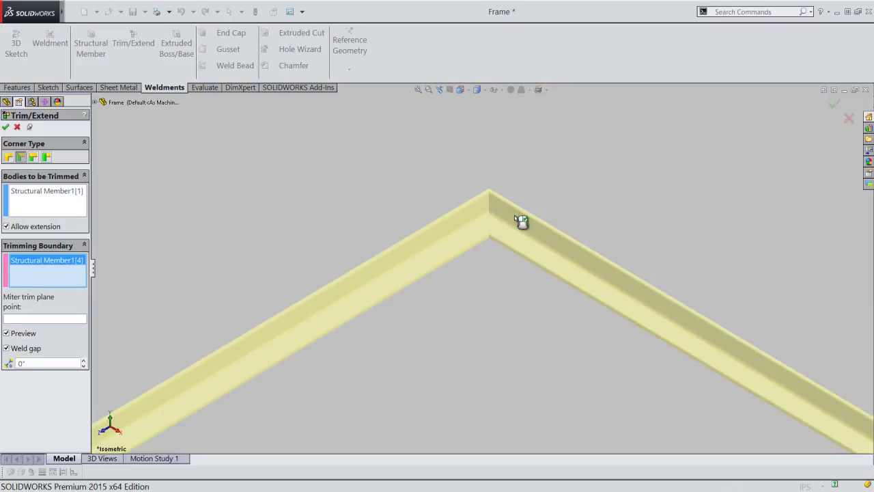
pyautogui.rightClick(348, 180)
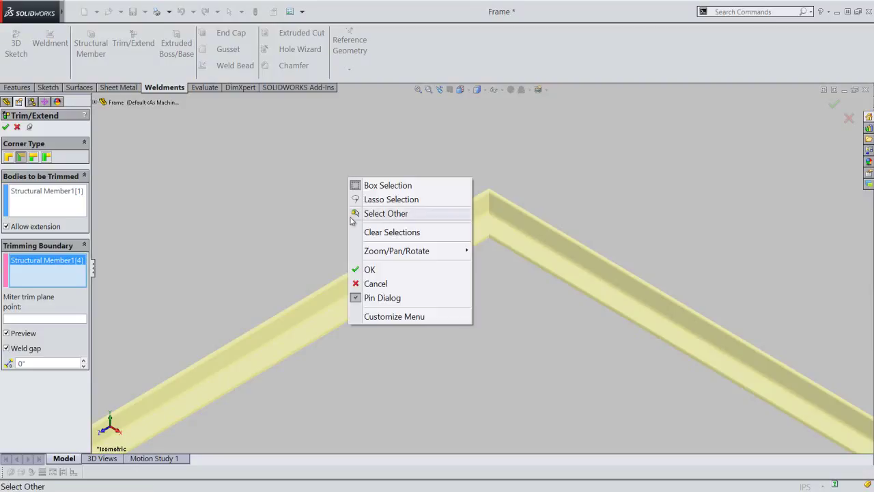
pyautogui.click(358, 269)
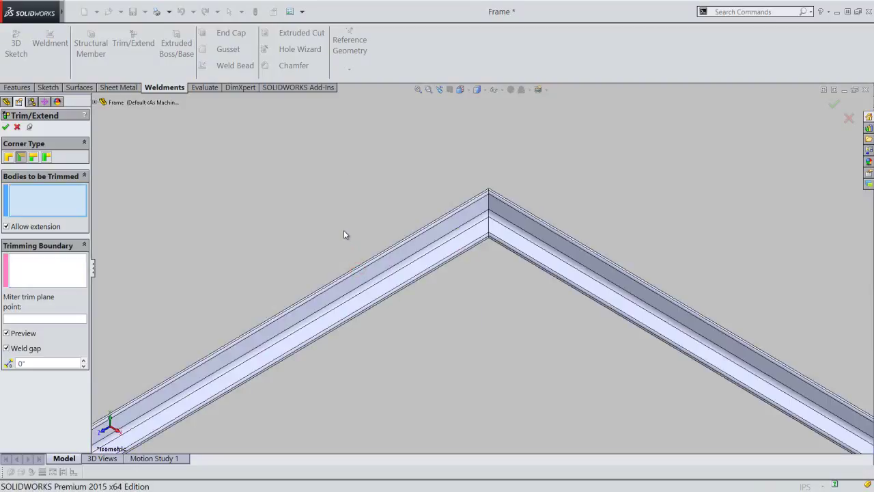
# Trim the right corner, using the upper member as body and the lower as boundary
pyautogui.press('f')
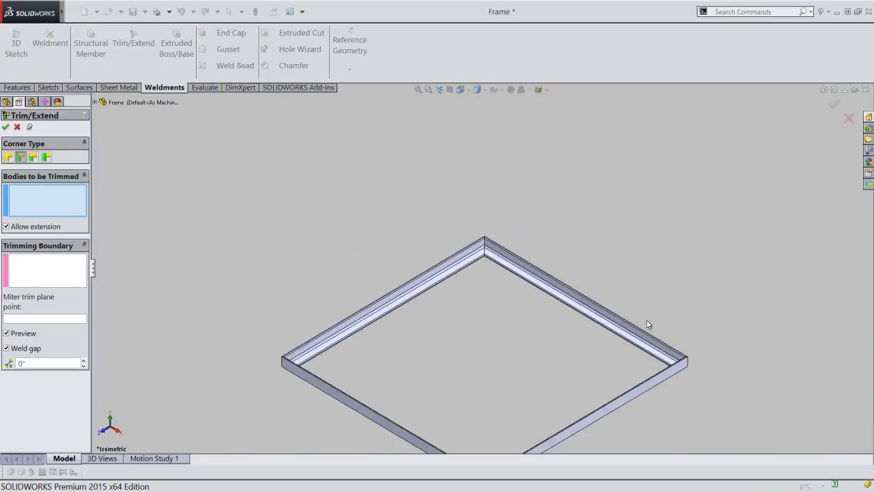
pyautogui.scroll(-2, 699, 380)
pyautogui.scroll(-4, 658, 347)
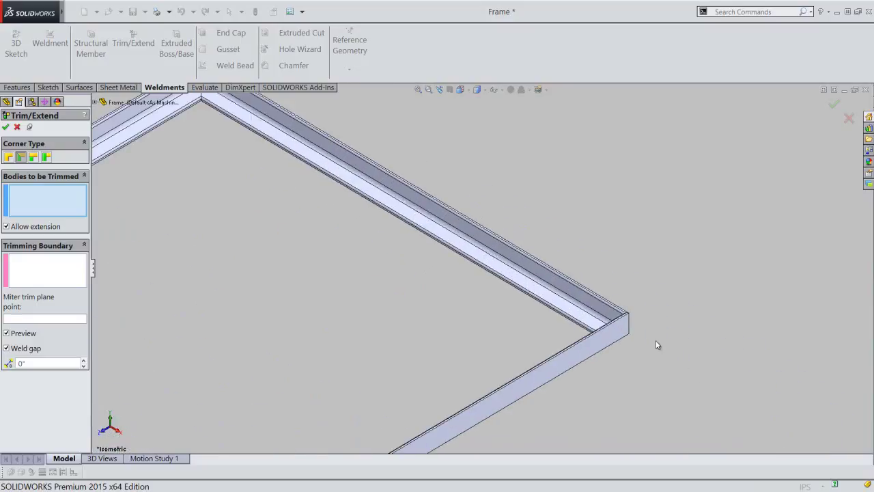
pyautogui.click(578, 283)
pyautogui.click(576, 336)
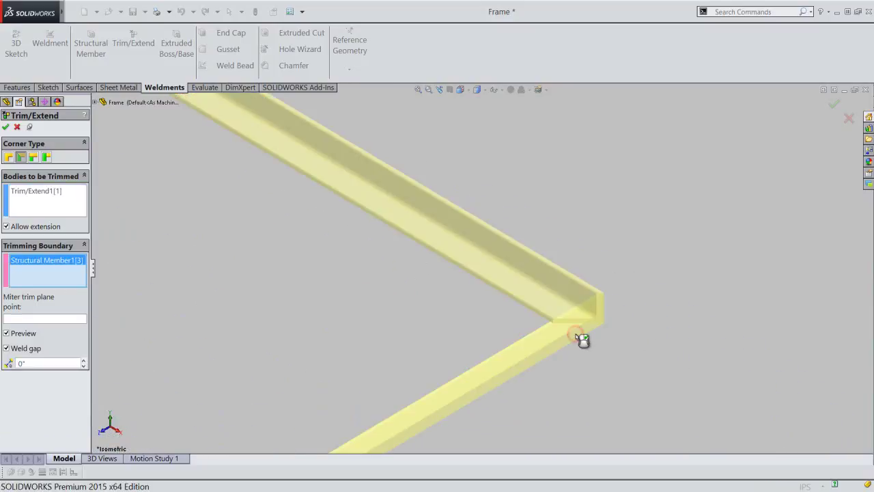
pyautogui.rightClick(575, 337)
# Trim the bottom corner, using the left member as body and the right as boundary
pyautogui.scroll(1, 644, 258)
pyautogui.scroll(3, 644, 258)
pyautogui.scroll(1, 444, 364)
pyautogui.scroll(-2, 347, 365)
pyautogui.scroll(-2, 347, 366)
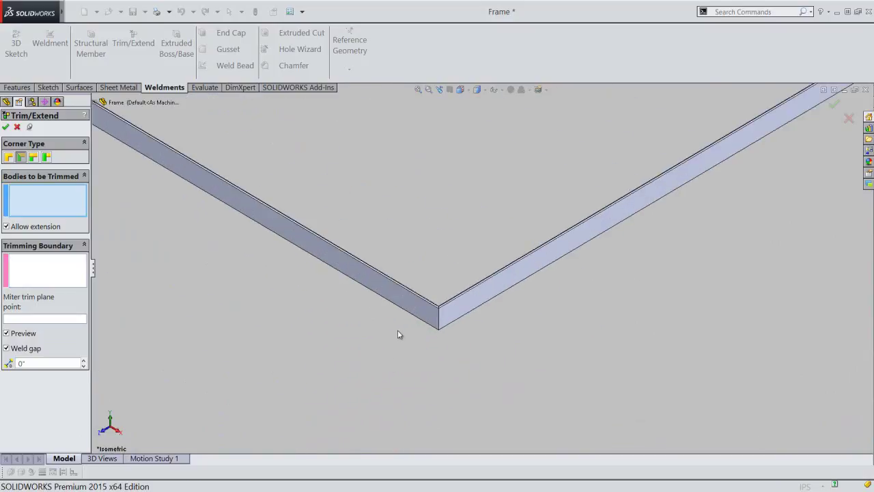
pyautogui.click(416, 312)
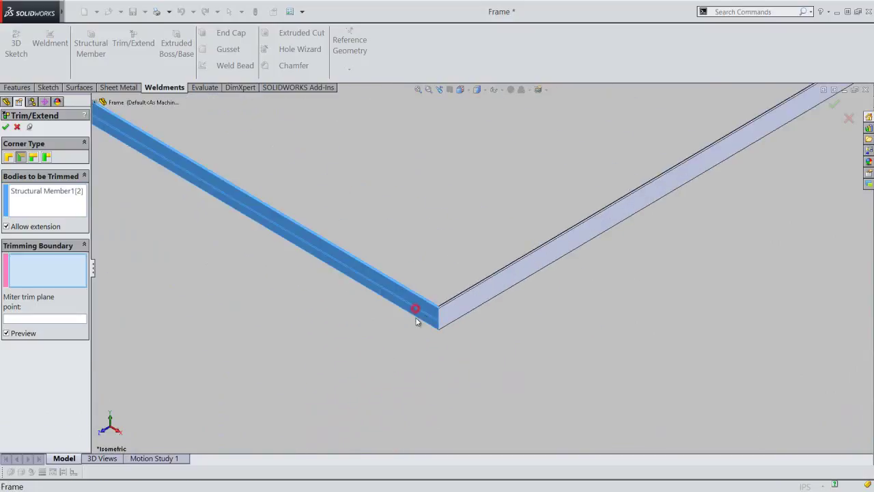
pyautogui.click(463, 302)
pyautogui.rightClick(498, 328)
# Trim the left corner, using the top member as body and the lower as boundary
pyautogui.scroll(1, 473, 353)
pyautogui.scroll(2, 463, 359)
pyautogui.scroll(-1, 348, 181)
pyautogui.scroll(-2, 321, 166)
pyautogui.scroll(-1, 312, 198)
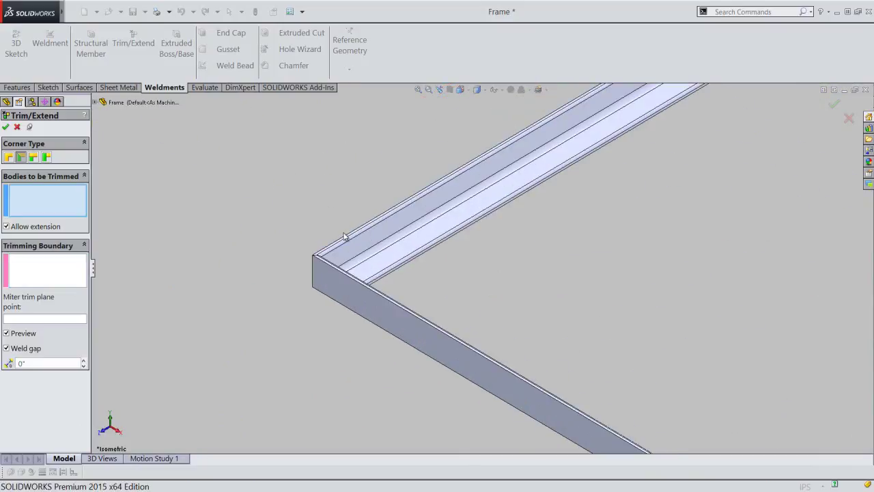
pyautogui.click(348, 243)
pyautogui.click(336, 276)
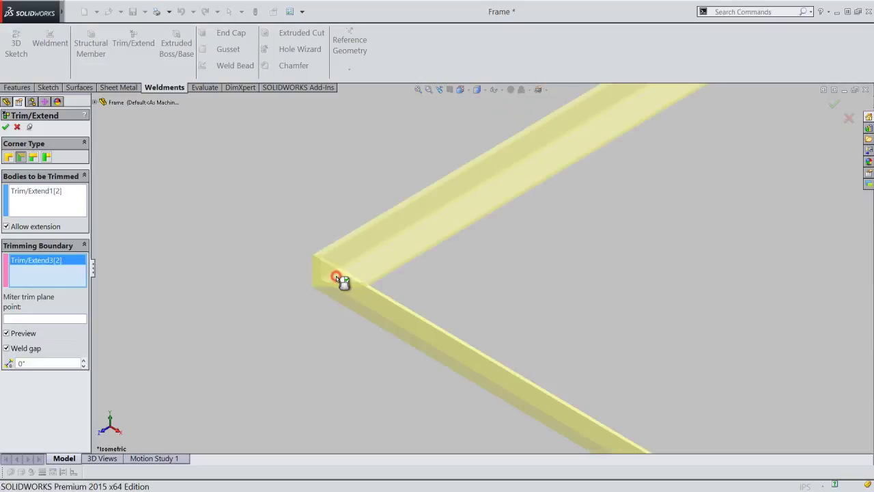
pyautogui.rightClick(341, 281)
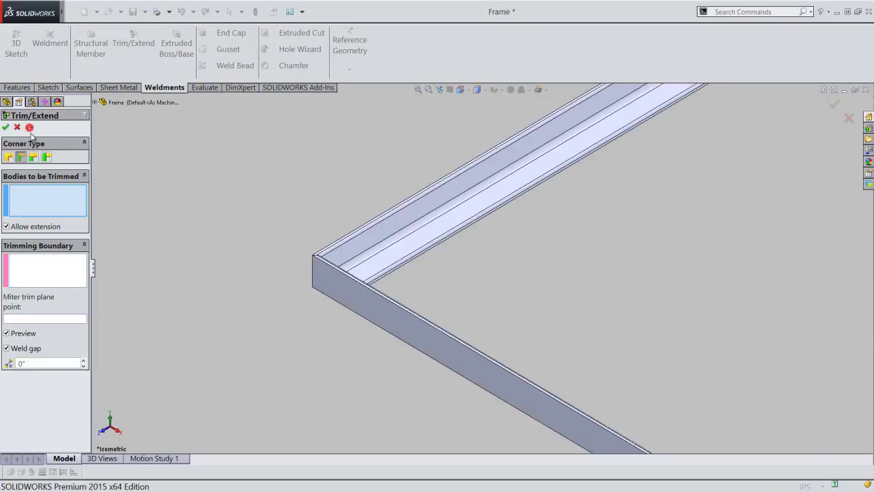
pyautogui.click(6, 127)
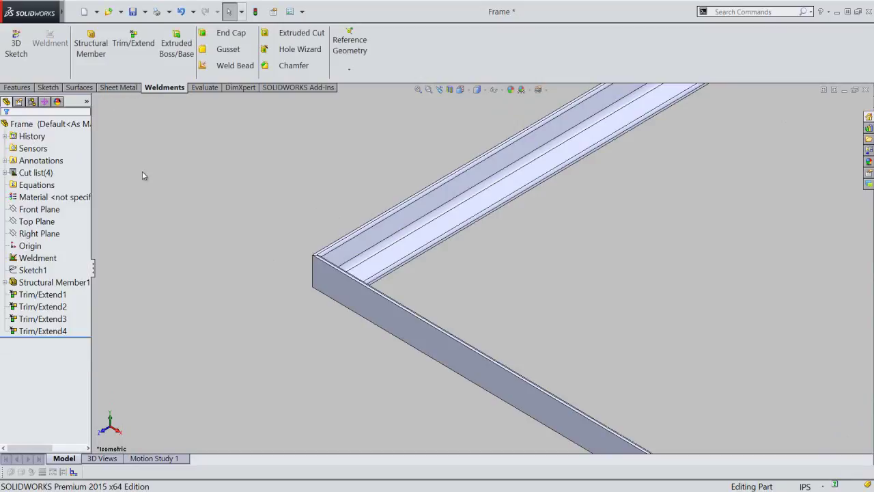
# View the trimmed frame from the Top orientation to check the corners
pyautogui.click(462, 91)
pyautogui.moveTo(482, 208)
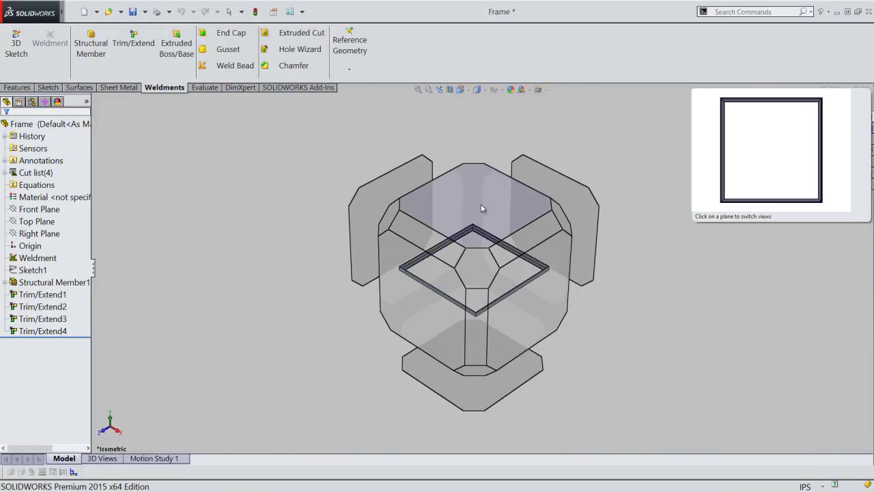
pyautogui.click(481, 207)
pyautogui.scroll(-3, 412, 178)
pyautogui.scroll(-3, 402, 171)
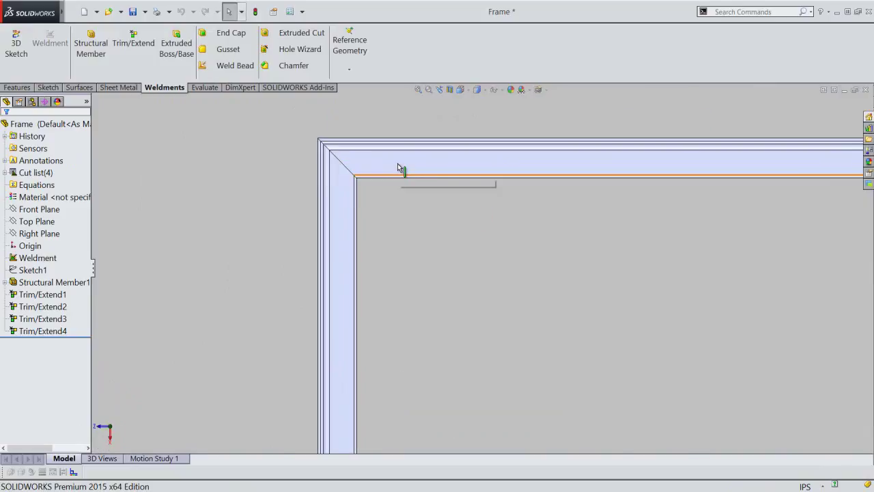
pyautogui.scroll(3, 303, 148)
pyautogui.scroll(2, 546, 230)
pyautogui.scroll(-3, 722, 266)
pyautogui.scroll(3, 515, 136)
pyautogui.scroll(3, 497, 246)
pyautogui.scroll(-4, 458, 356)
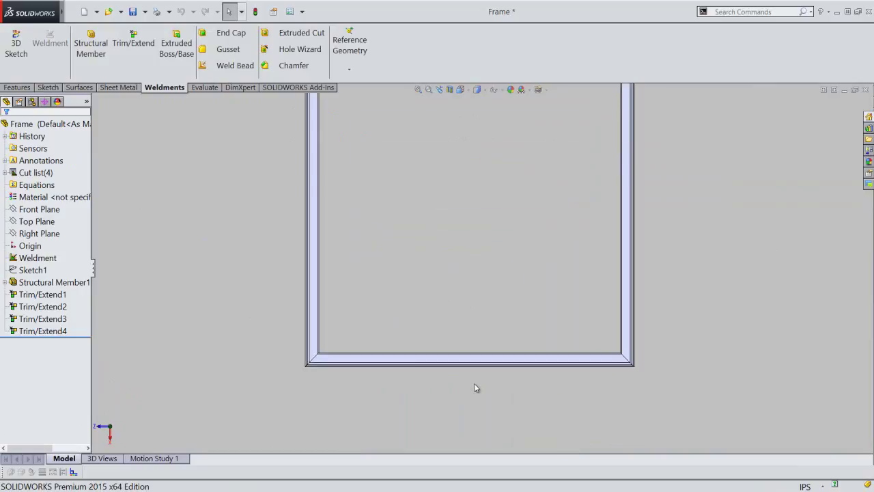
# Return to the isometric view and save the Frame part
pyautogui.click(467, 88)
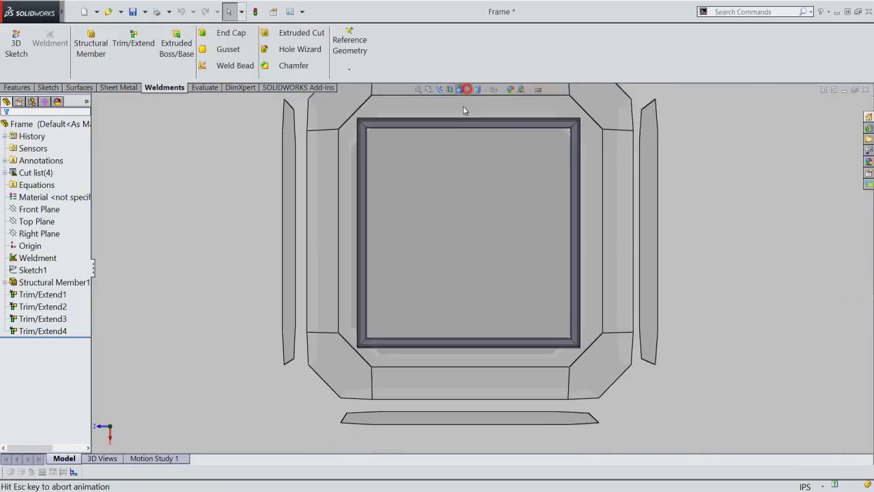
pyautogui.click(461, 90)
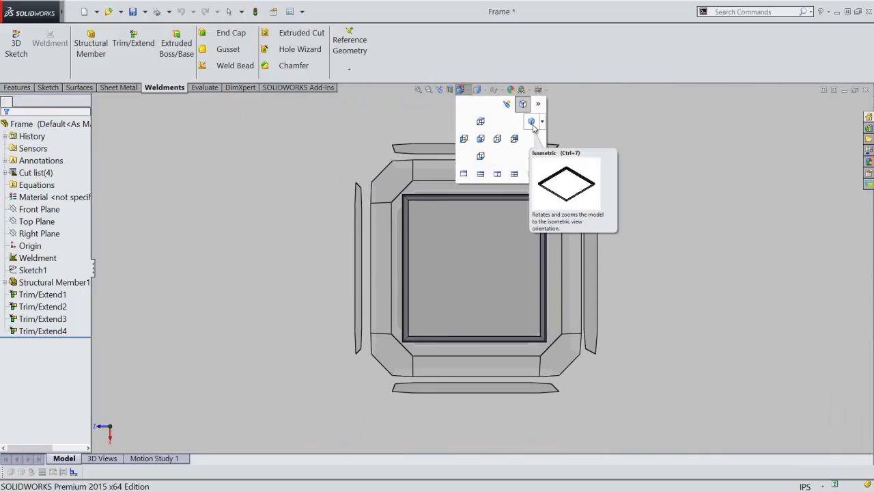
pyautogui.click(531, 123)
pyautogui.click(474, 258)
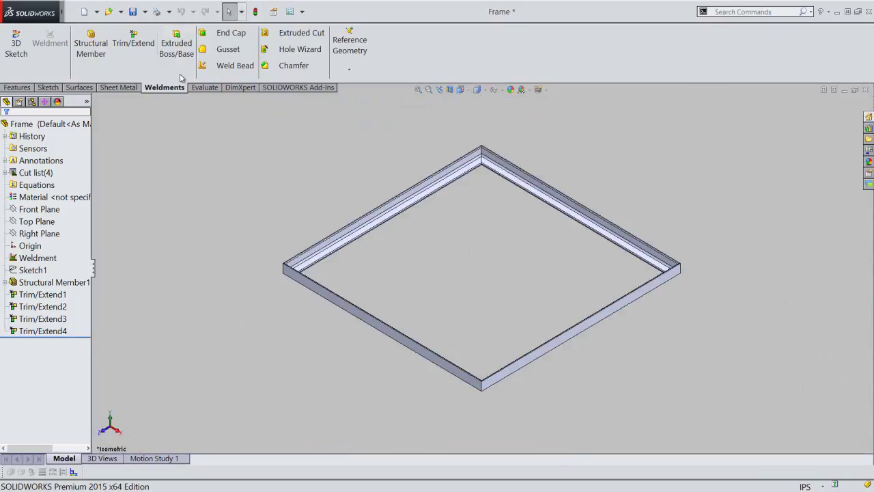
pyautogui.click(132, 12)
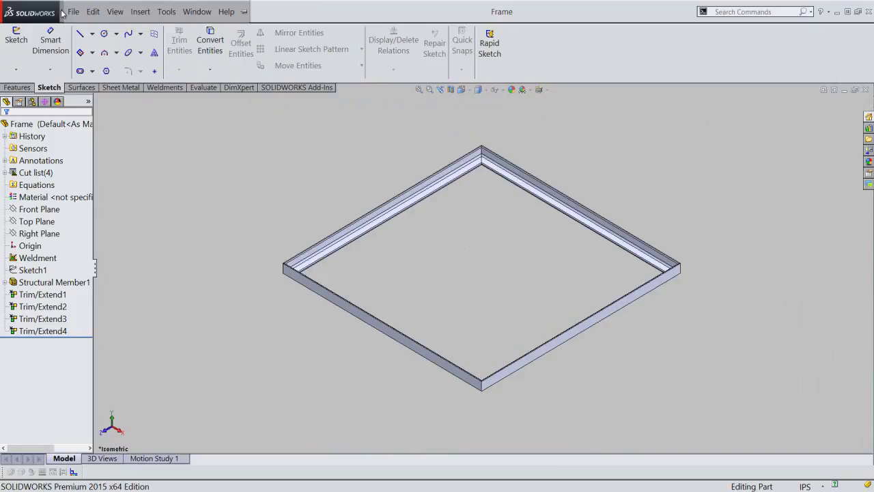
# Create a new assembly from the Frame part using the custom assembly template
pyautogui.click(72, 12)
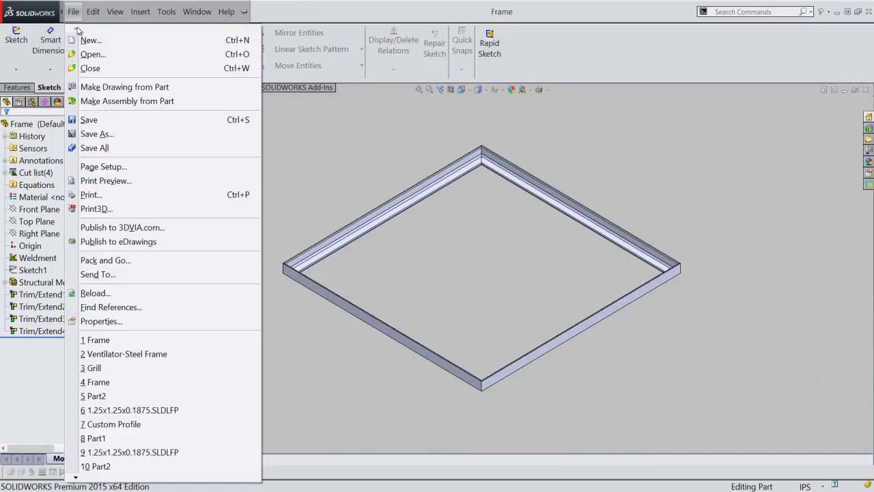
pyautogui.click(181, 103)
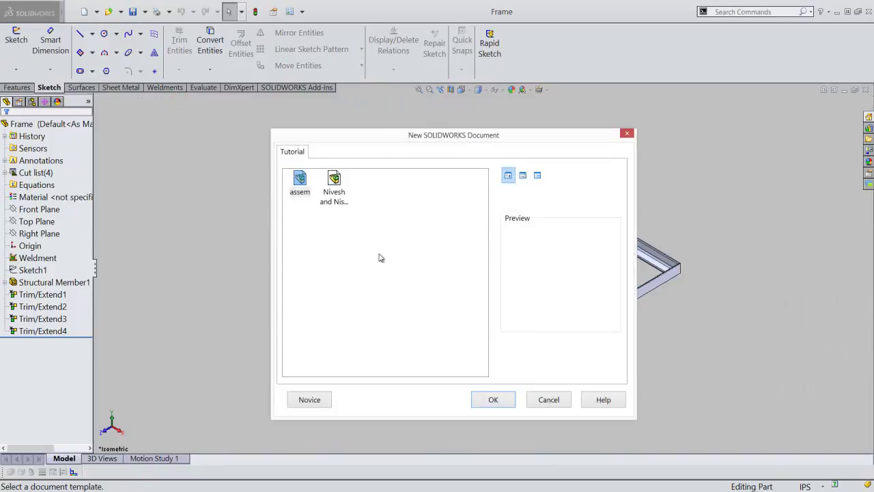
pyautogui.click(335, 181)
pyautogui.click(505, 397)
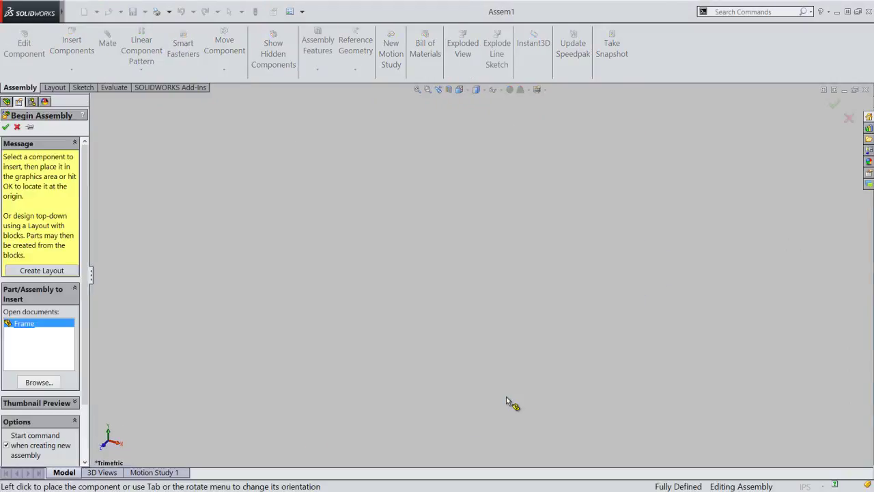
# Show origins, enable graphics preview, and place Frame at the assembly origin
pyautogui.click(494, 94)
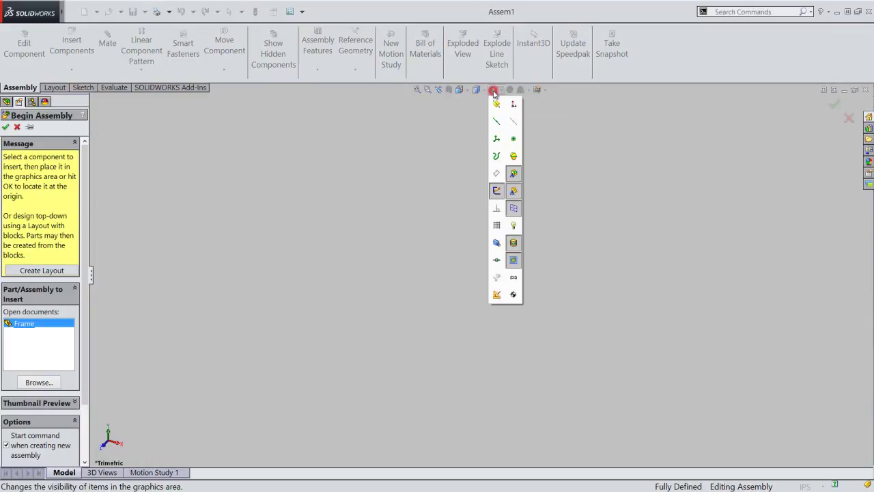
pyautogui.click(514, 105)
pyautogui.click(564, 71)
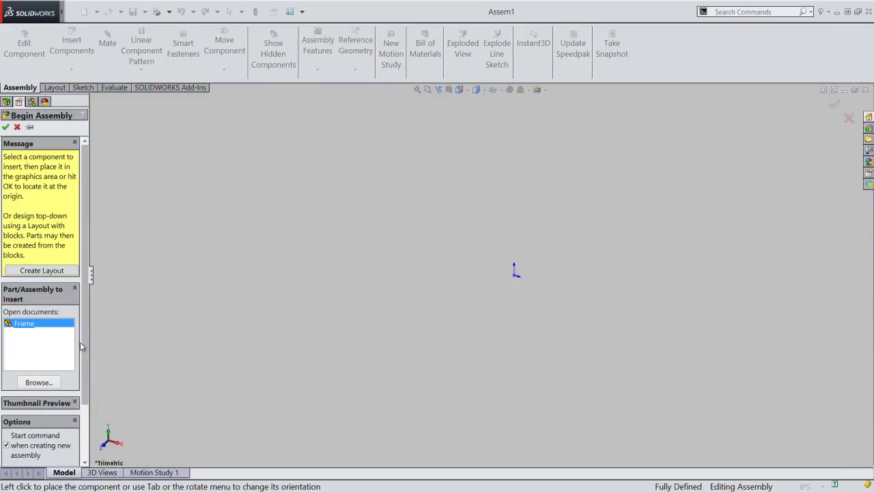
pyautogui.scroll(-3, 82, 350)
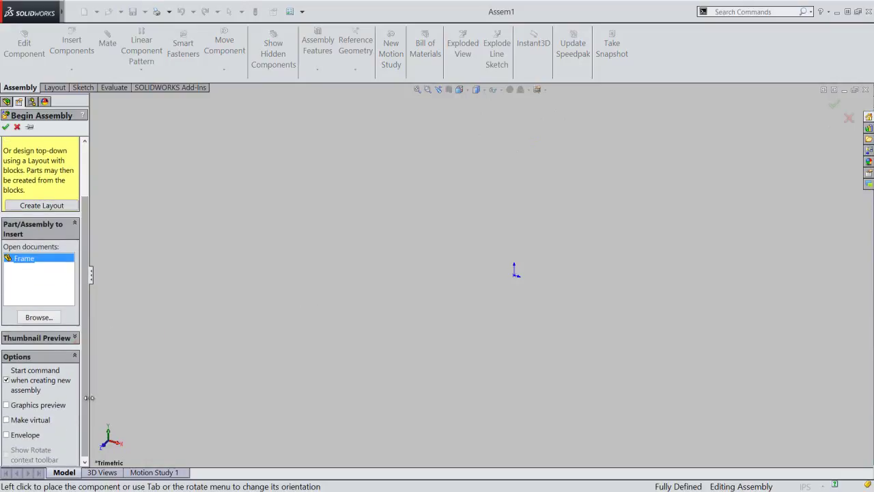
pyautogui.click(23, 404)
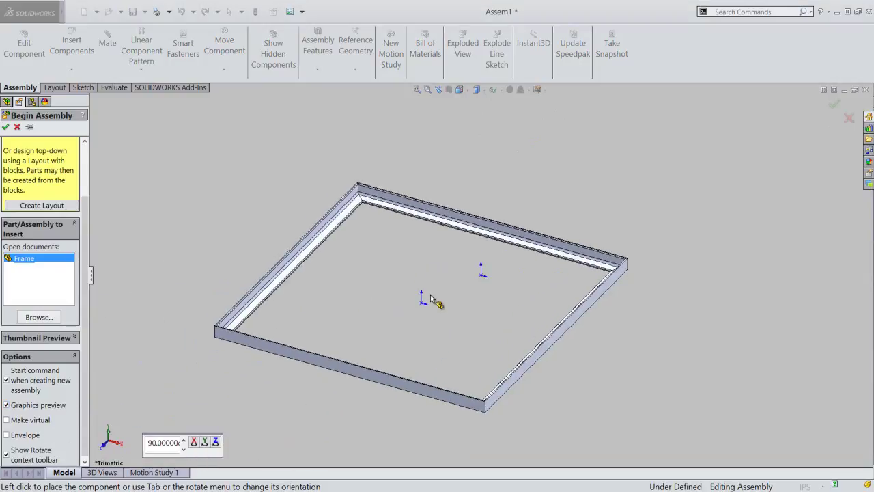
pyautogui.click(481, 278)
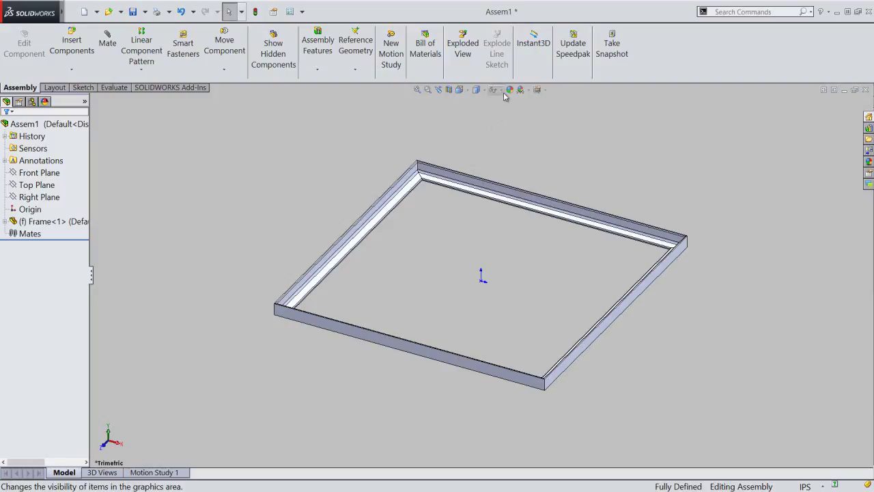
# Hide the origins and show the assembly in isometric view
pyautogui.click(497, 90)
pyautogui.click(512, 105)
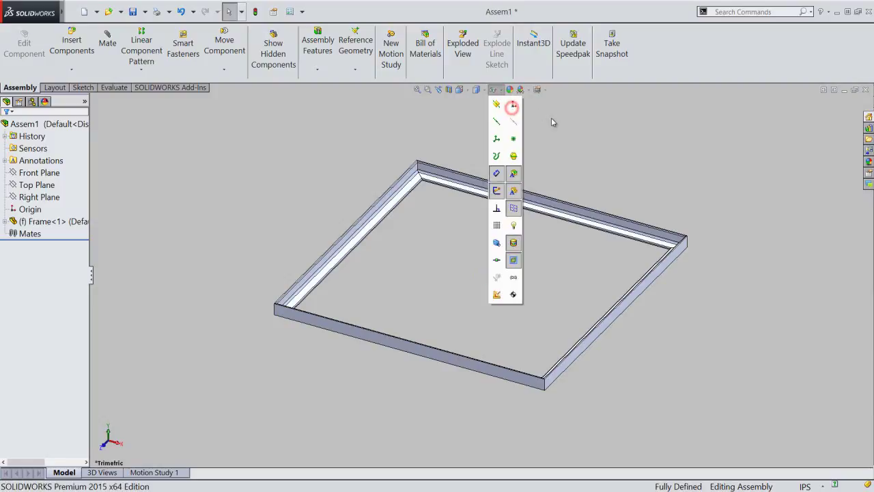
pyautogui.click(460, 90)
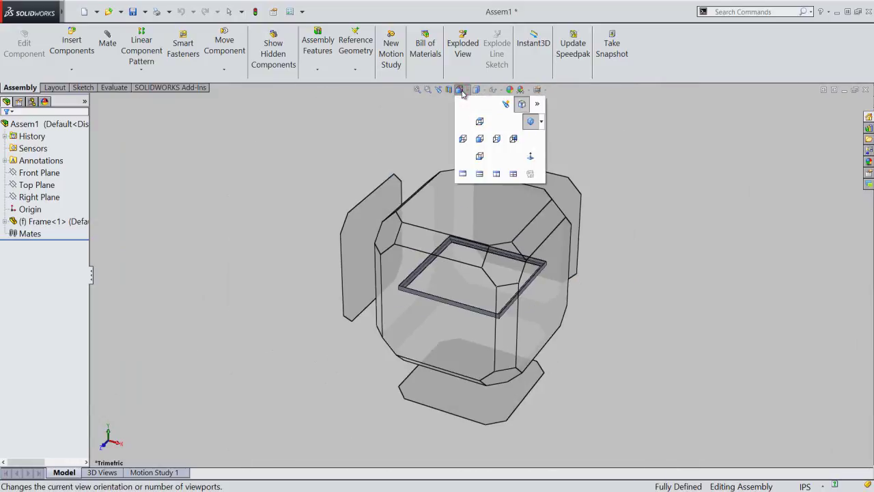
pyautogui.click(531, 122)
pyautogui.click(616, 176)
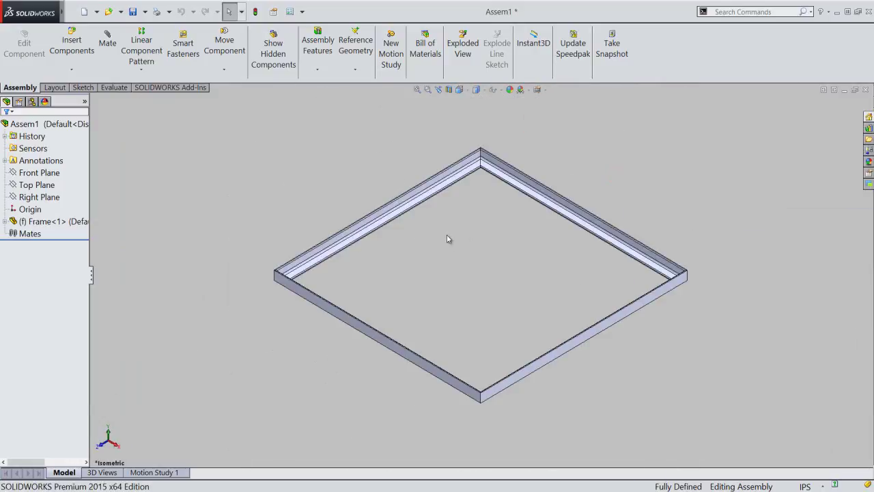
pyautogui.scroll(-2, 446, 234)
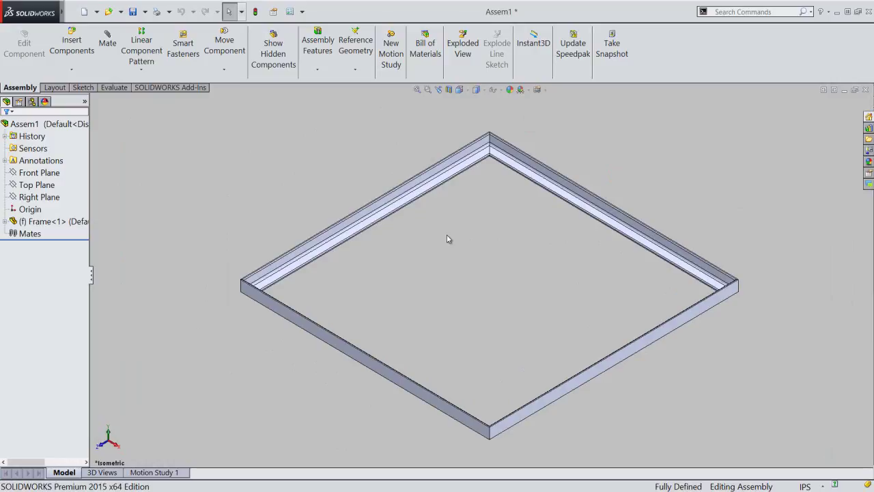
# Save the new assembly with the file name Ventilator-Steel Frame
pyautogui.click(133, 12)
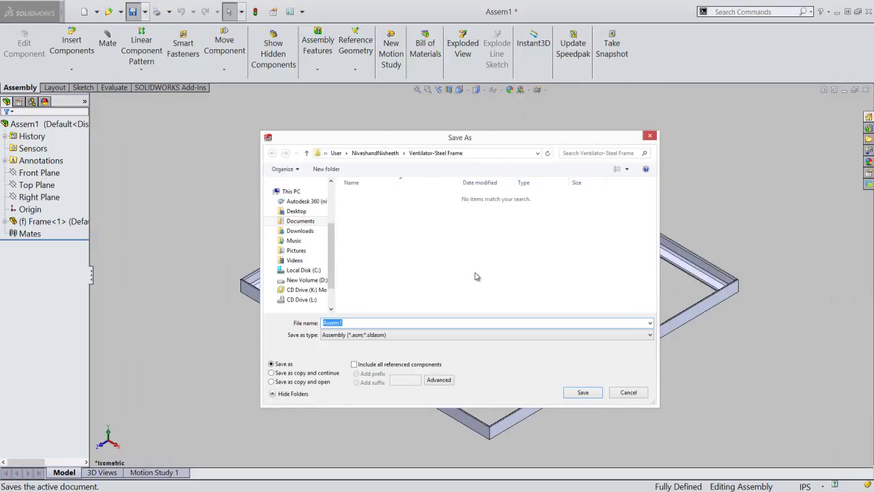
pyautogui.write('Ventilator-Steel Frame')
pyautogui.click(586, 392)
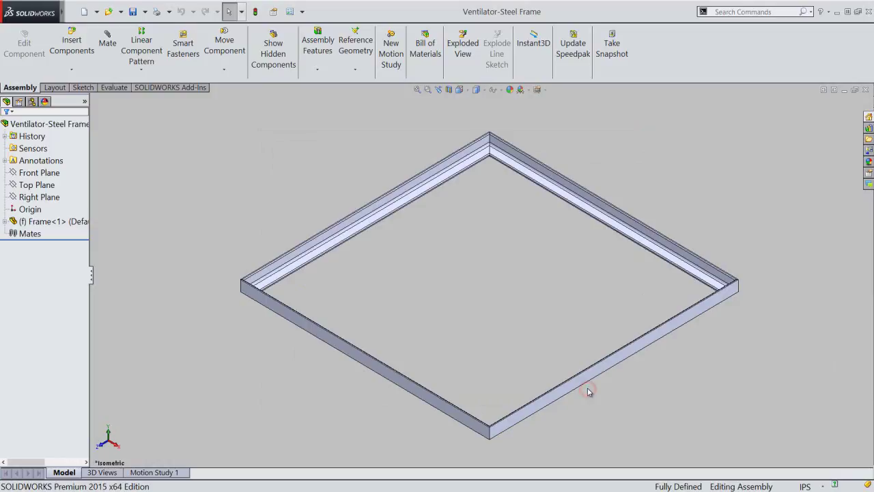
# Insert a new part into the assembly and save it as Grill
pyautogui.click(77, 71)
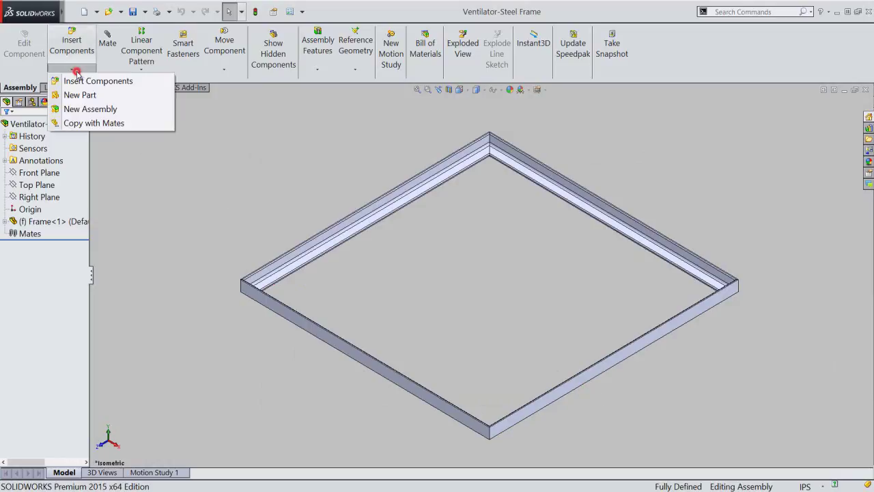
pyautogui.click(113, 97)
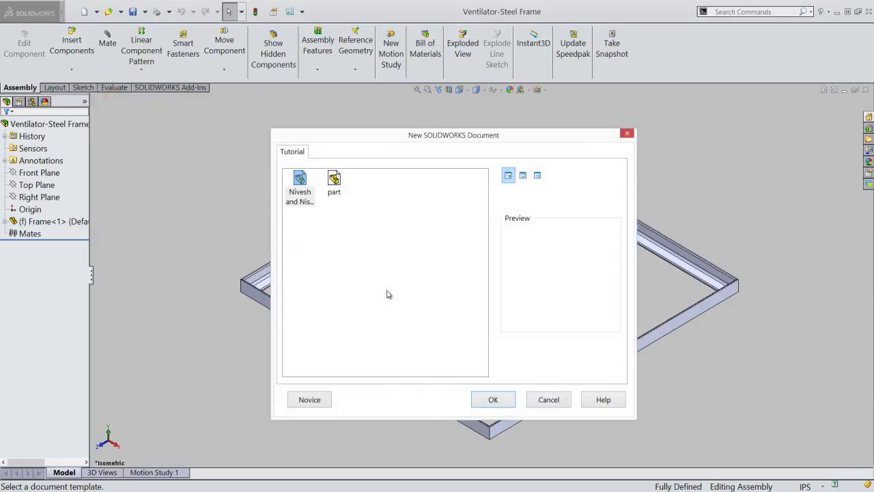
pyautogui.doubleClick(299, 183)
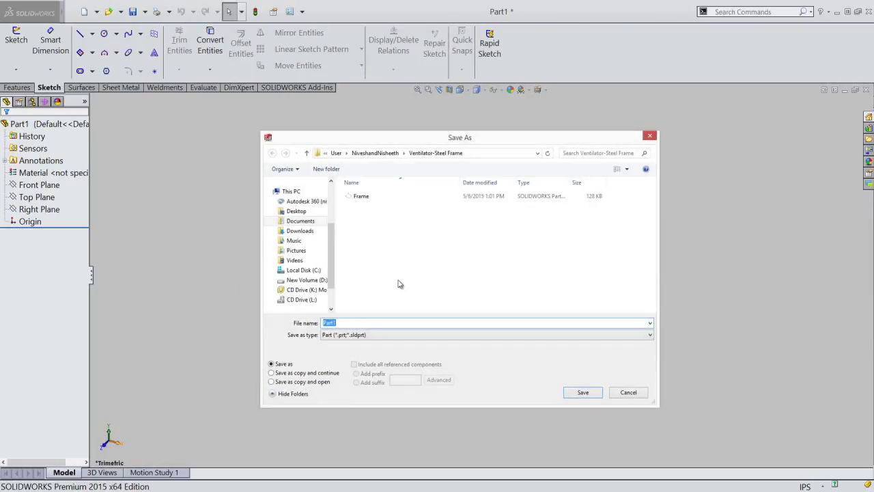
pyautogui.write('Grill')
pyautogui.click(582, 393)
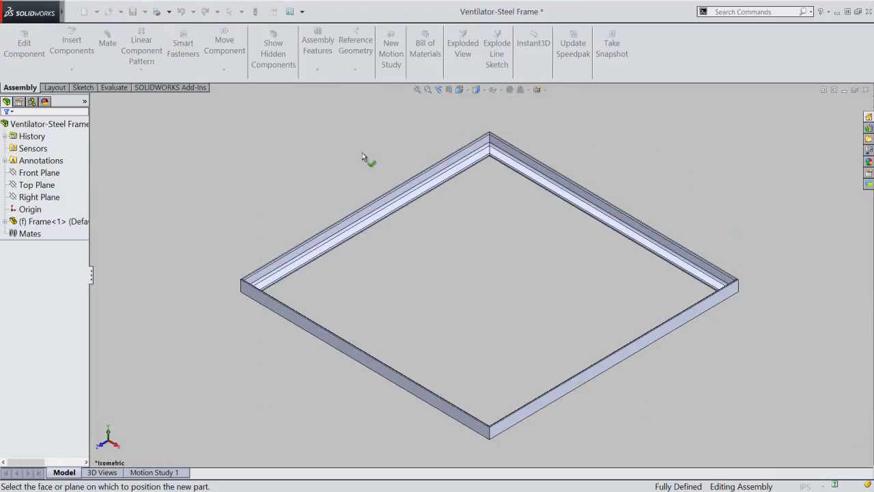
# Place the Grill part on a frame member face
pyautogui.scroll(-3, 308, 250)
pyautogui.scroll(-3, 302, 254)
pyautogui.scroll(-2, 315, 284)
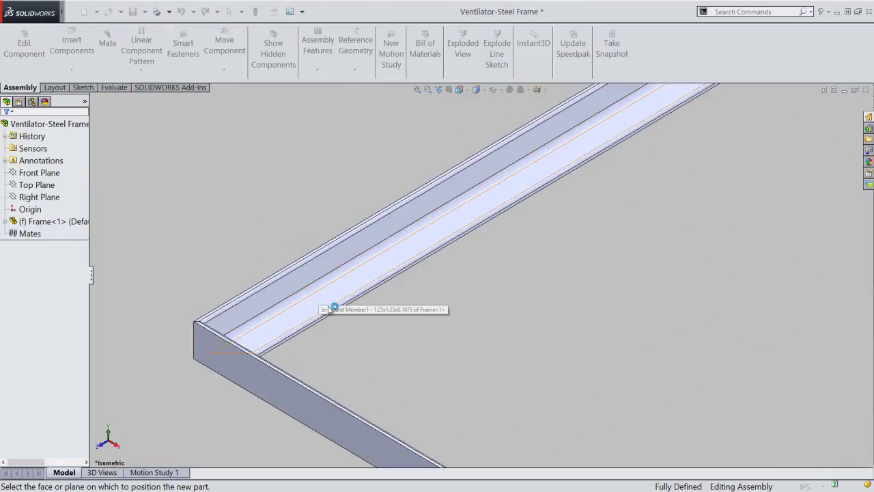
pyautogui.click(328, 305)
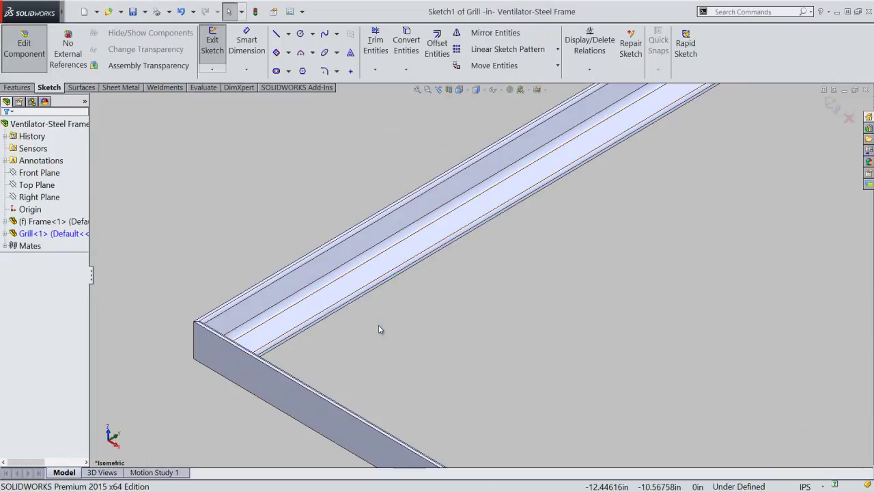
# Turn the view Normal To the Grill sketch plane
pyautogui.click(461, 90)
pyautogui.moveTo(471, 263)
pyautogui.click(467, 220)
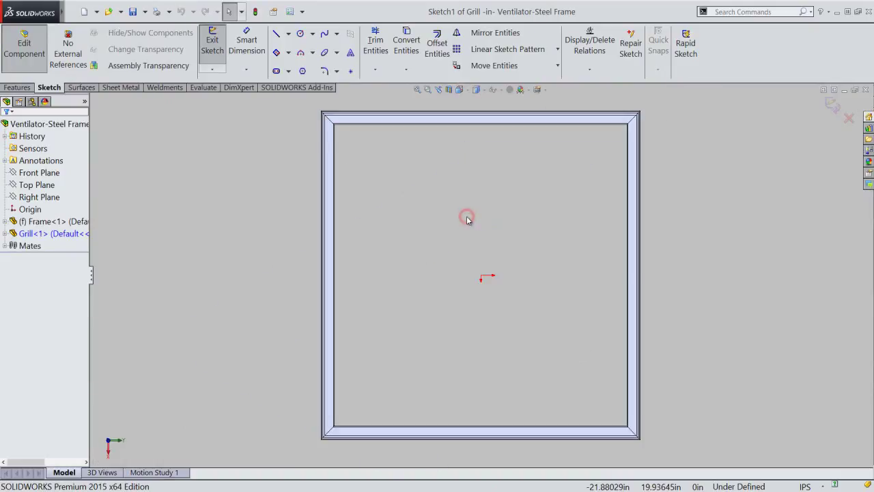
pyautogui.click(462, 248)
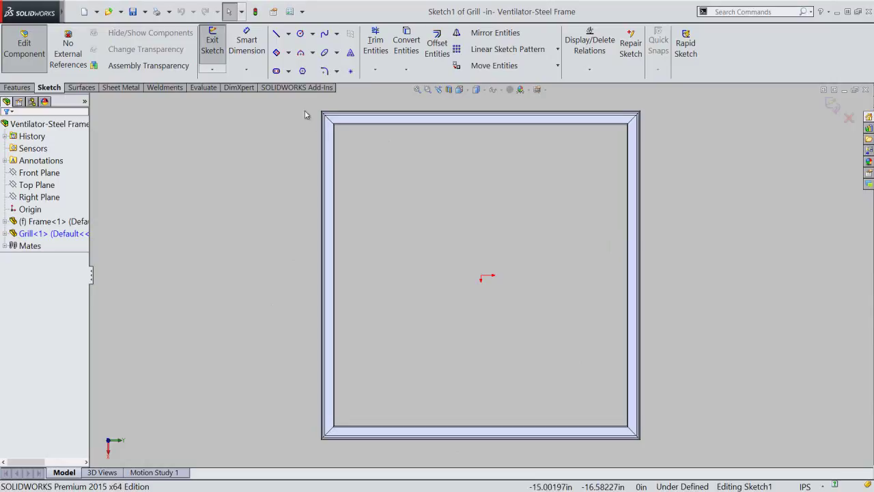
# Draw a slanted 3 Point Center Rectangle centred on the sketch origin
pyautogui.click(277, 53)
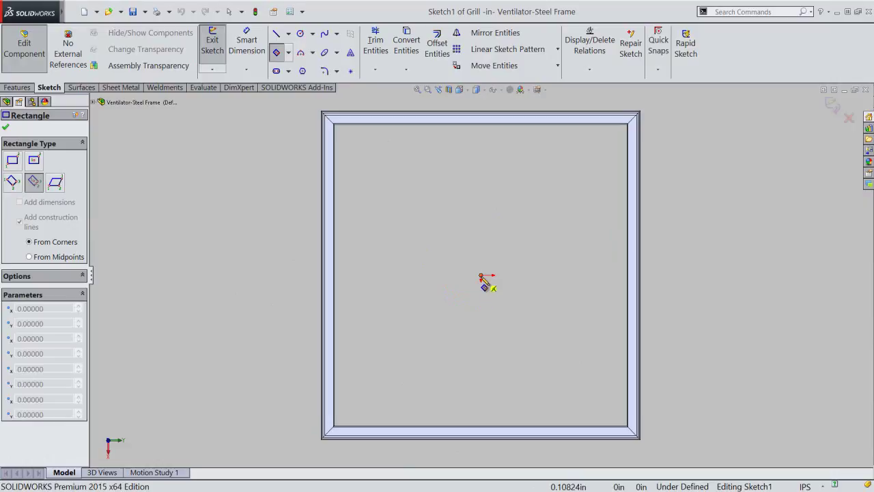
pyautogui.click(480, 276)
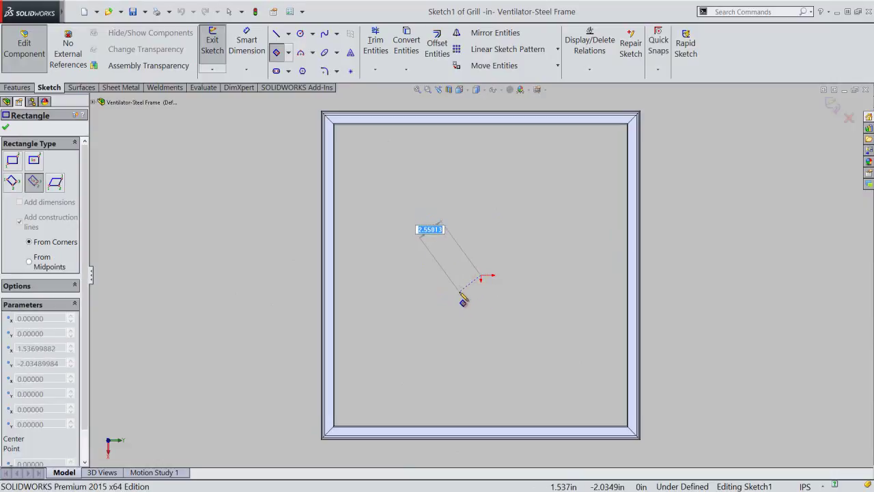
pyautogui.click(460, 290)
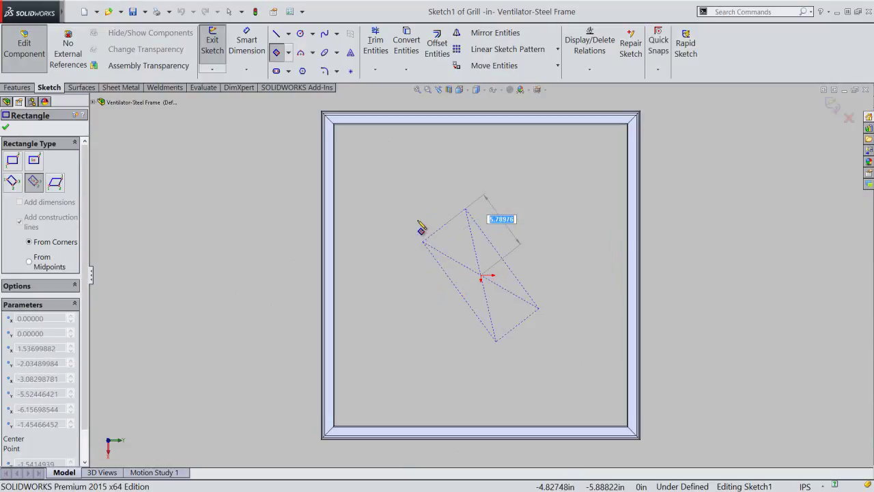
pyautogui.click(389, 193)
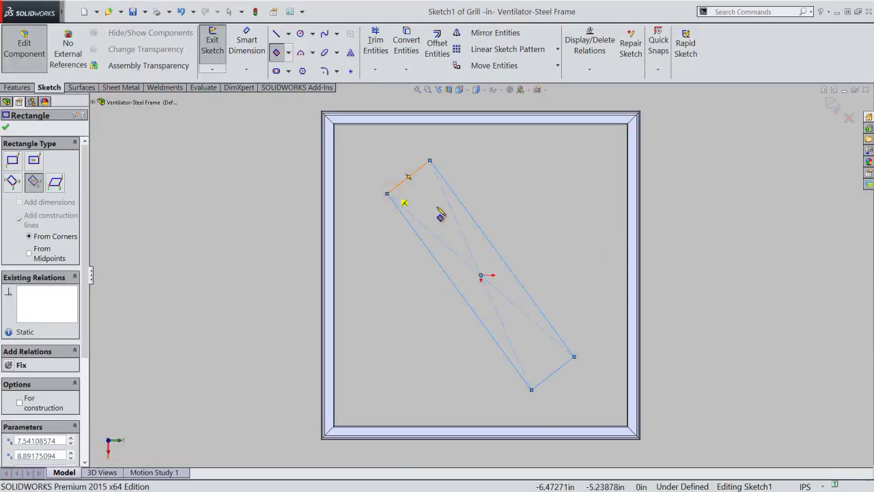
pyautogui.rightClick(512, 202)
pyautogui.click(519, 209)
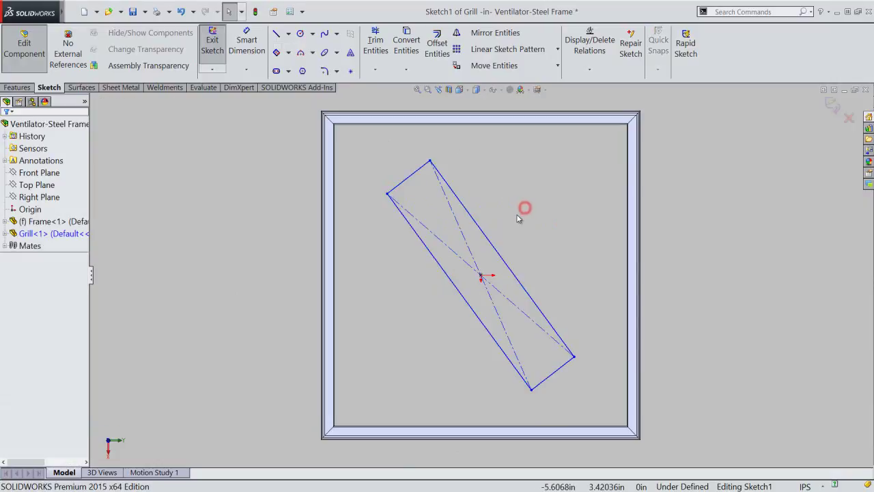
# Make the rectangle's long upper-right side parallel to the frame's top-left edge
pyautogui.click(587, 71)
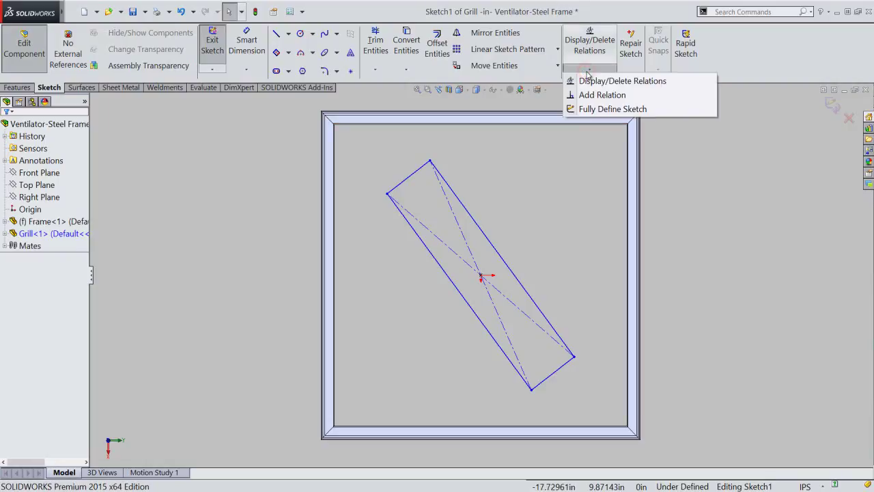
pyautogui.click(594, 96)
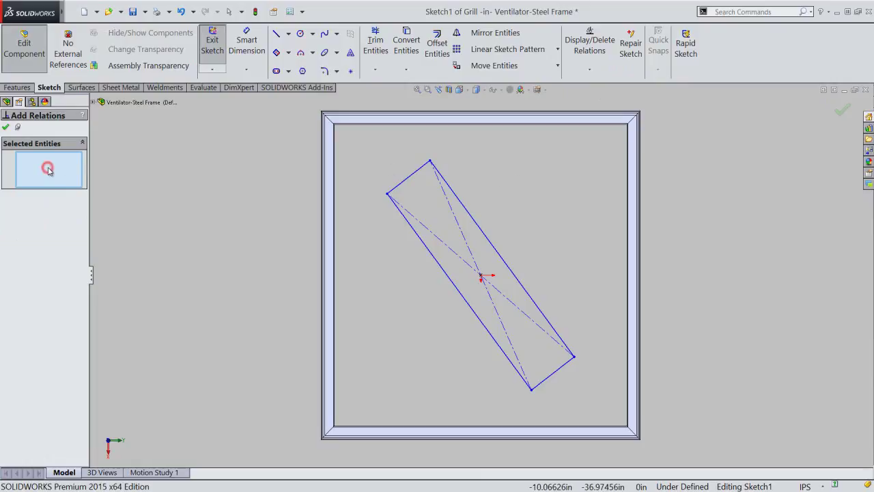
pyautogui.click(456, 196)
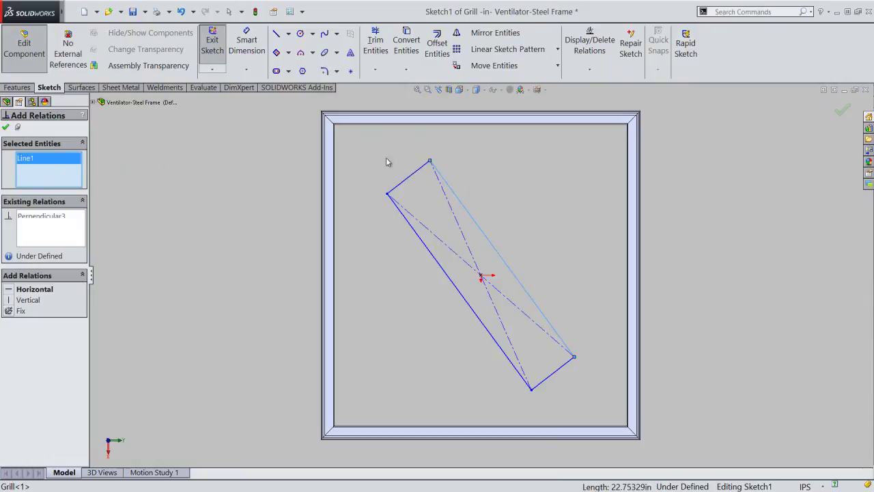
pyautogui.scroll(-3, 343, 129)
pyautogui.scroll(-2, 349, 150)
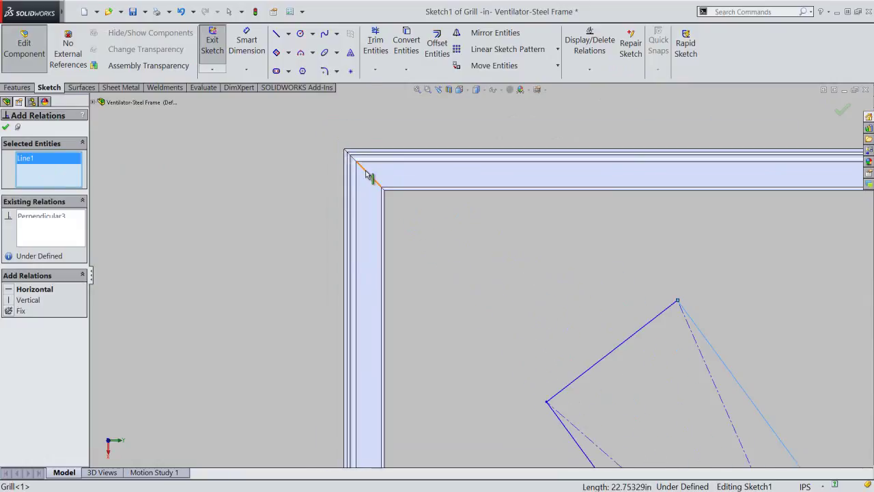
pyautogui.click(366, 172)
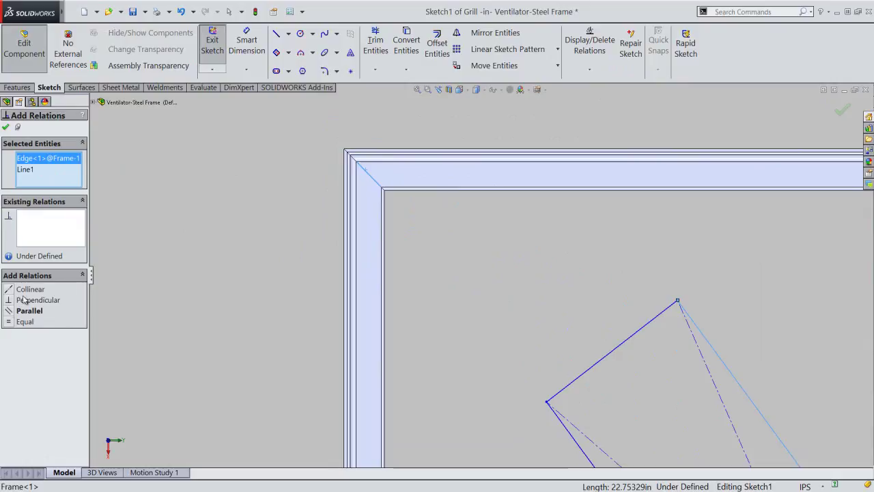
pyautogui.click(8, 312)
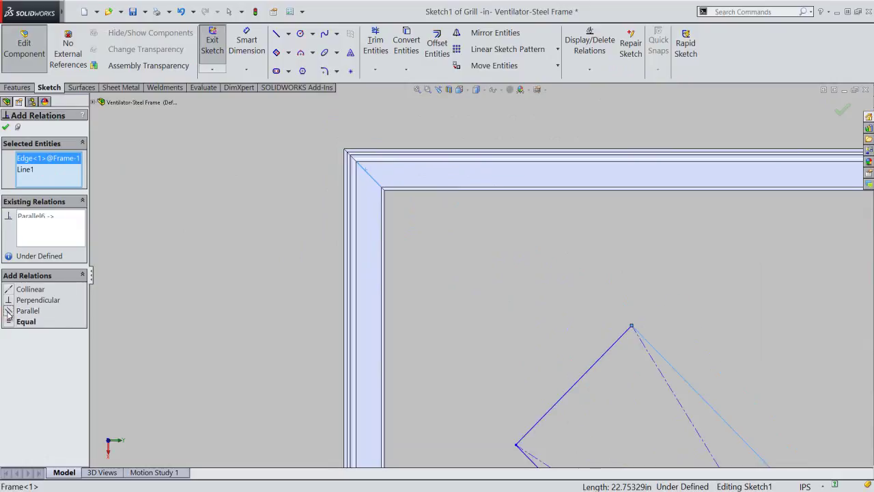
pyautogui.click(7, 128)
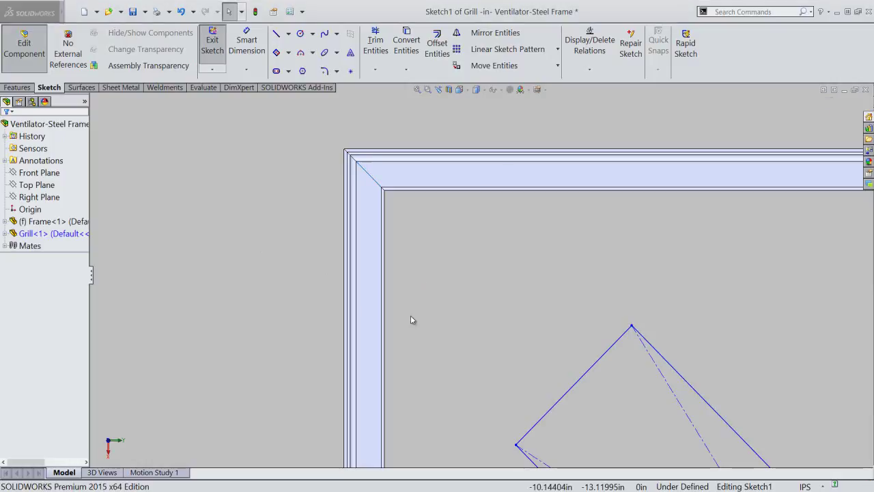
# Make the diagonal grill line's midpoint coincident with the frame's top-left corner vertex
pyautogui.click(581, 381)
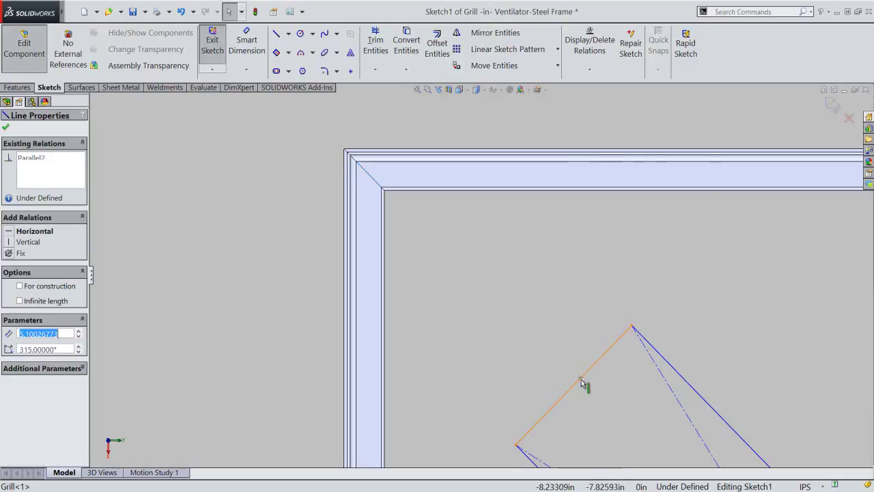
pyautogui.rightClick(580, 381)
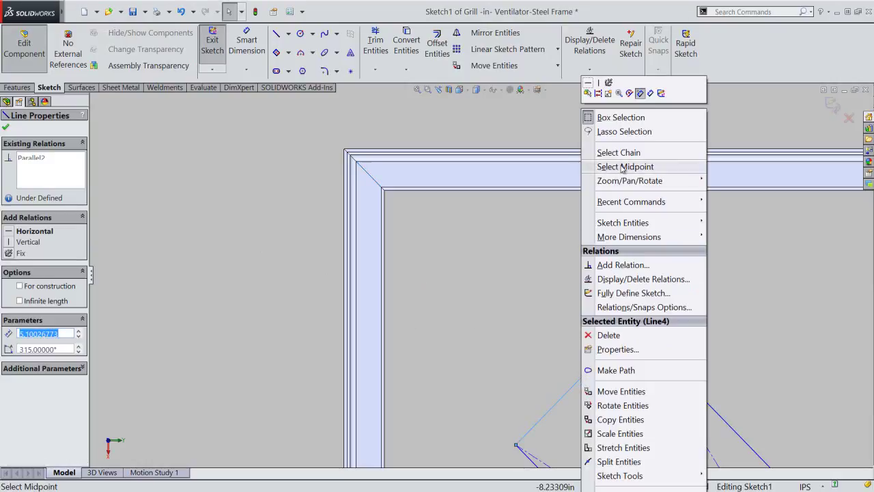
pyautogui.click(623, 167)
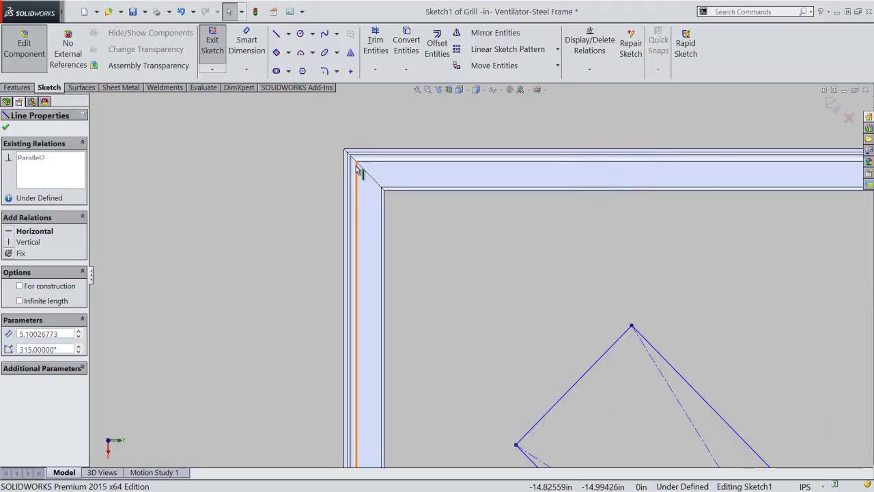
pyautogui.scroll(-2, 357, 170)
pyautogui.scroll(-2, 399, 193)
pyautogui.scroll(-2, 419, 211)
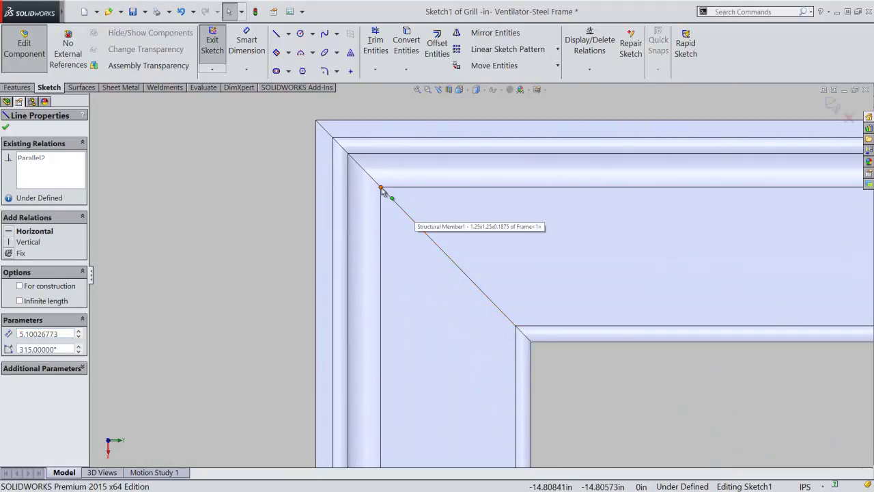
pyautogui.click(381, 188)
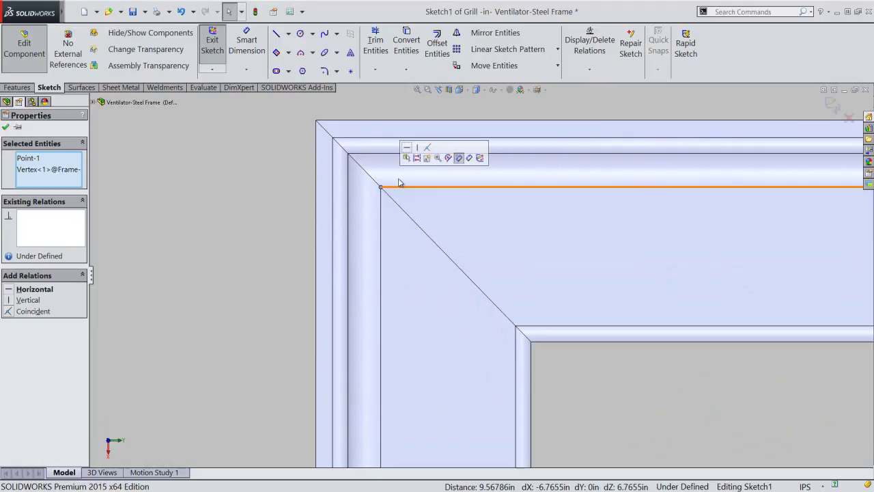
pyautogui.click(428, 148)
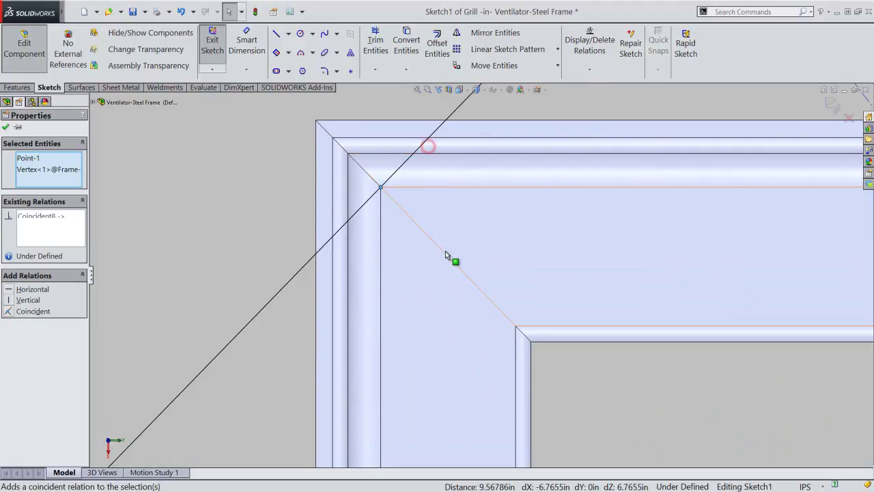
pyautogui.click(7, 128)
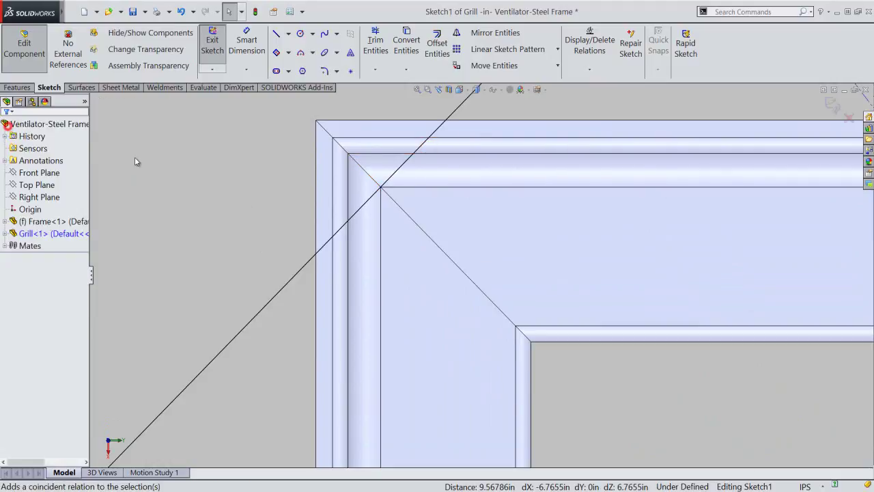
pyautogui.click(246, 50)
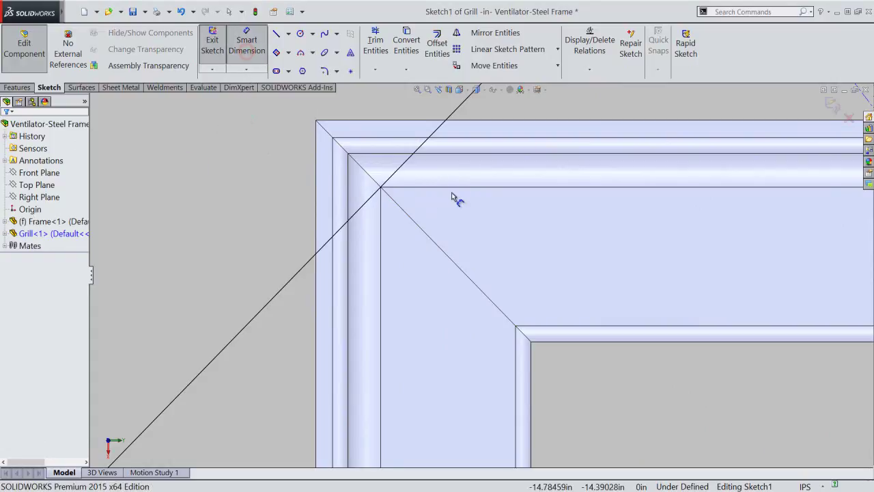
pyautogui.scroll(3, 457, 196)
# Dimension the gap between the two parallel grill lines as 1/8 in (0.125) to fully define the sketch
pyautogui.scroll(3, 499, 181)
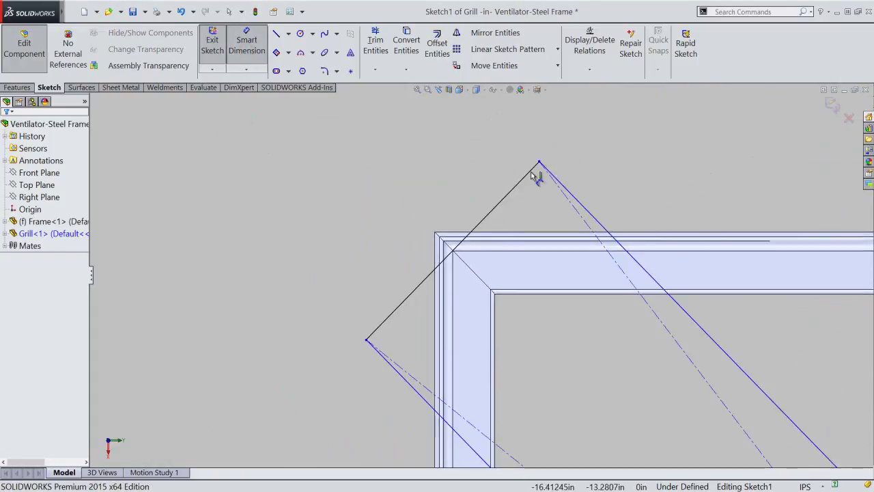
pyautogui.click(586, 208)
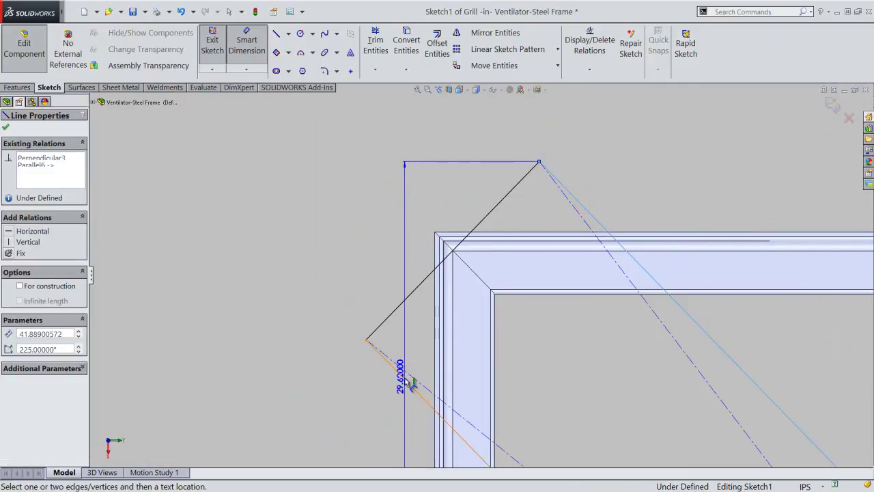
pyautogui.click(407, 379)
pyautogui.click(401, 208)
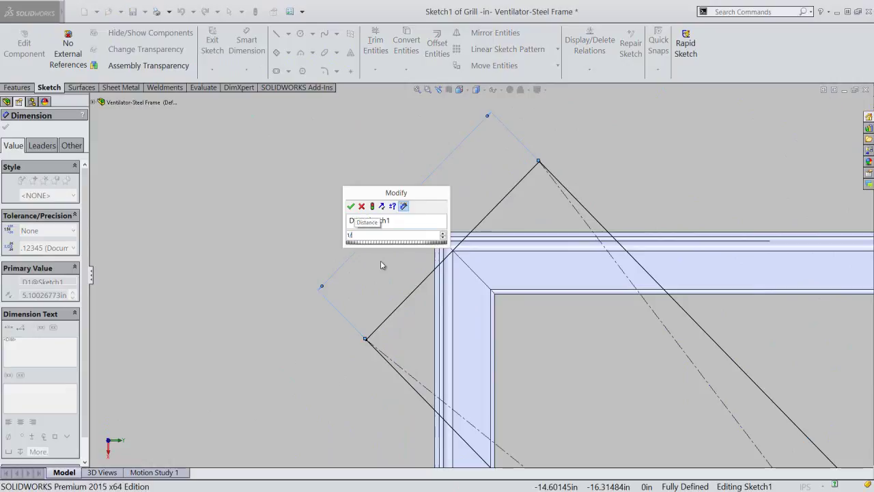
pyautogui.press('Escape')
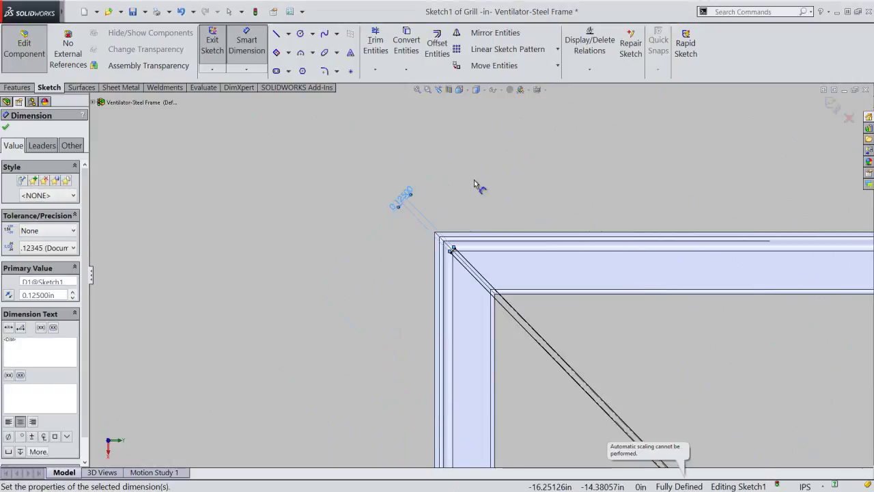
pyautogui.rightClick(474, 179)
pyautogui.click(501, 59)
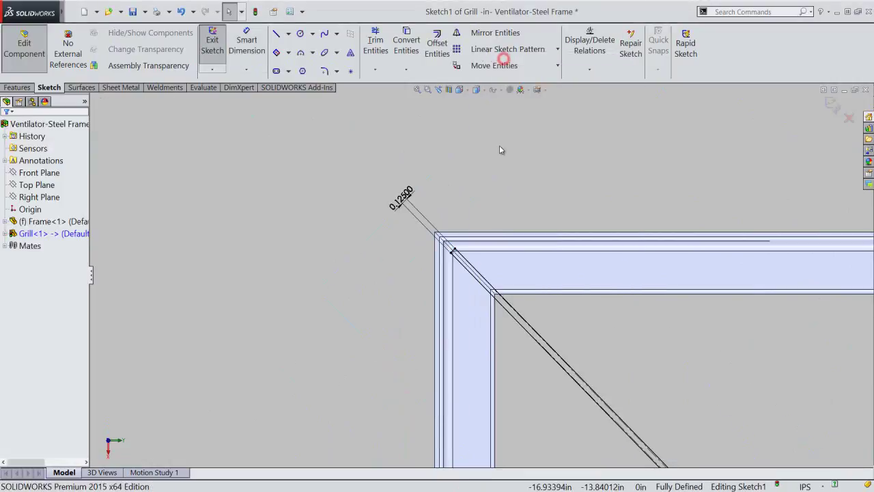
# Switch the Grill document's length display to fractional inches so the strip width reads 1/8
pyautogui.click(806, 485)
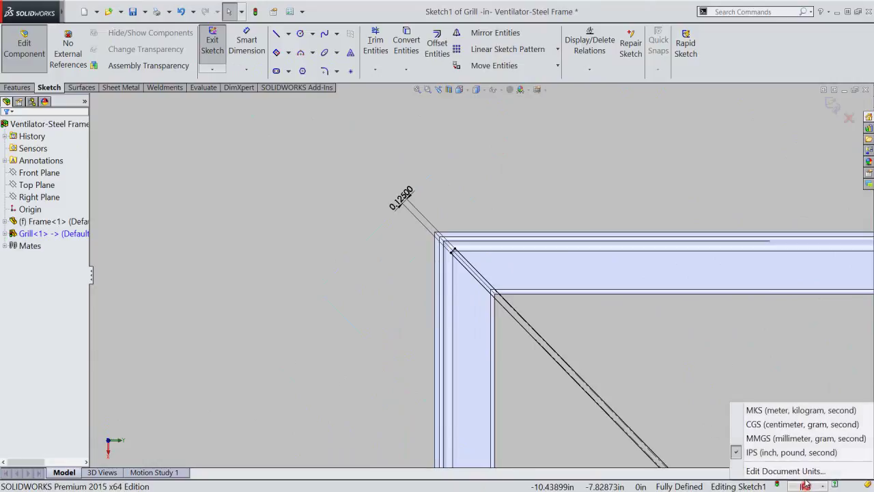
pyautogui.click(785, 468)
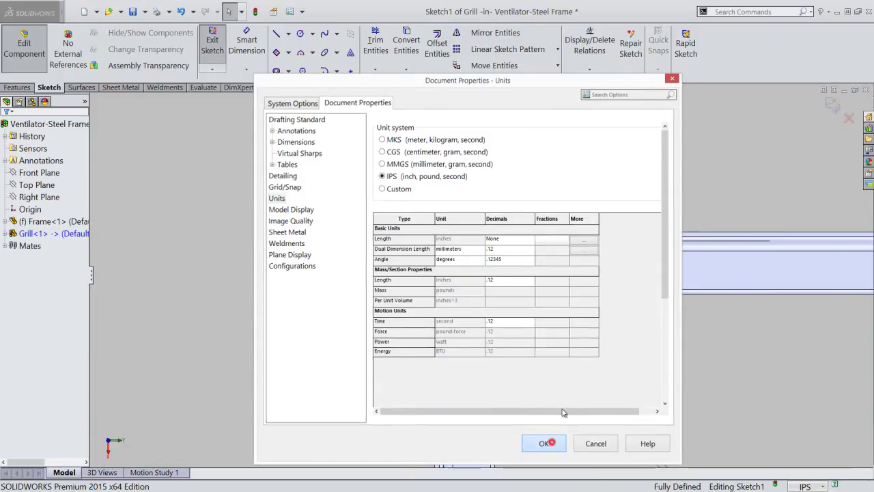
pyautogui.click(549, 442)
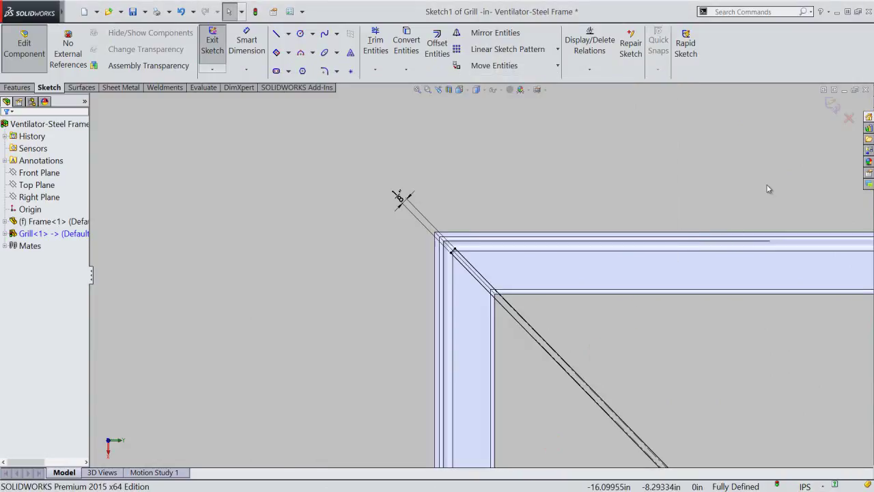
# Draw a construction centerline from the frame's bottom-left inner corner to its top-right corner
pyautogui.click(418, 90)
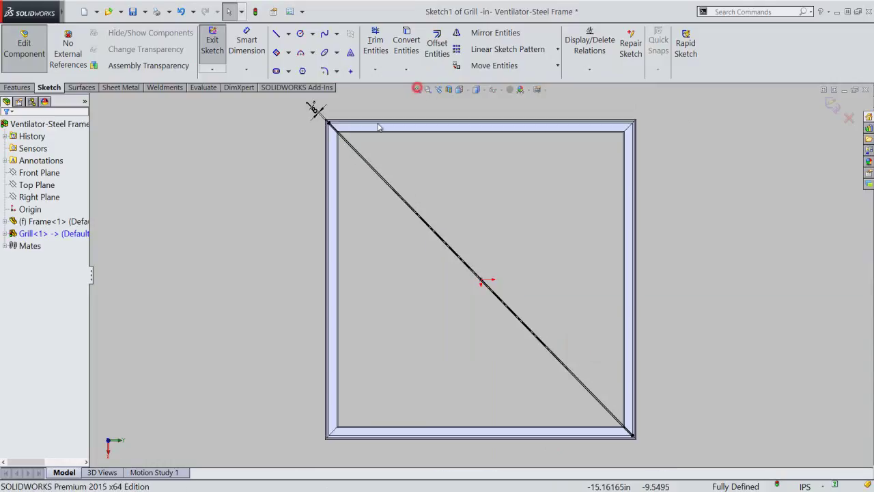
pyautogui.click(287, 217)
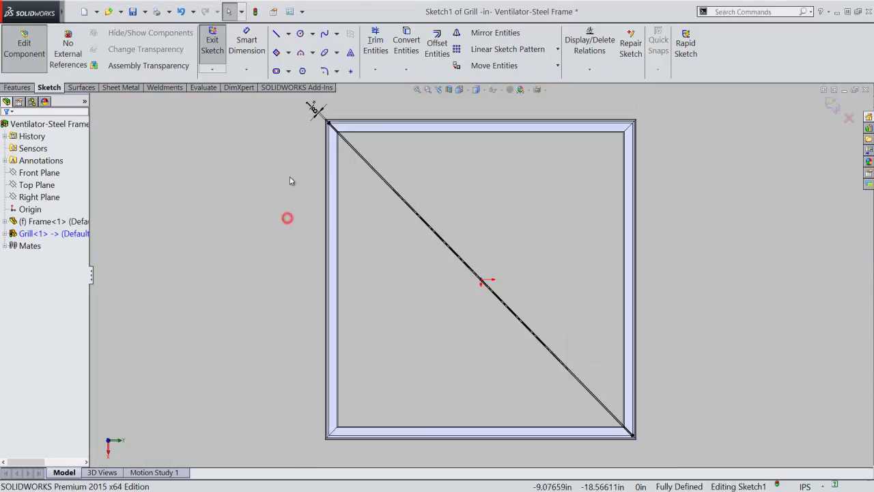
pyautogui.click(289, 35)
pyautogui.click(300, 65)
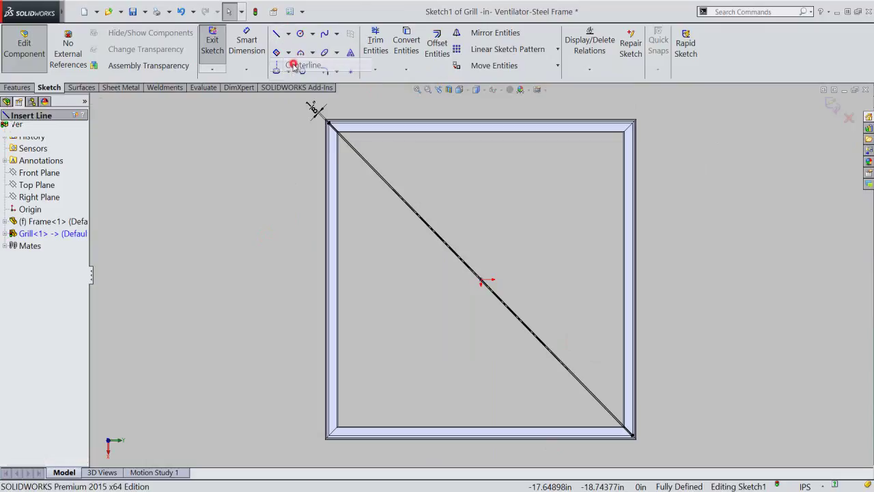
pyautogui.scroll(-3, 344, 437)
pyautogui.scroll(-2, 362, 423)
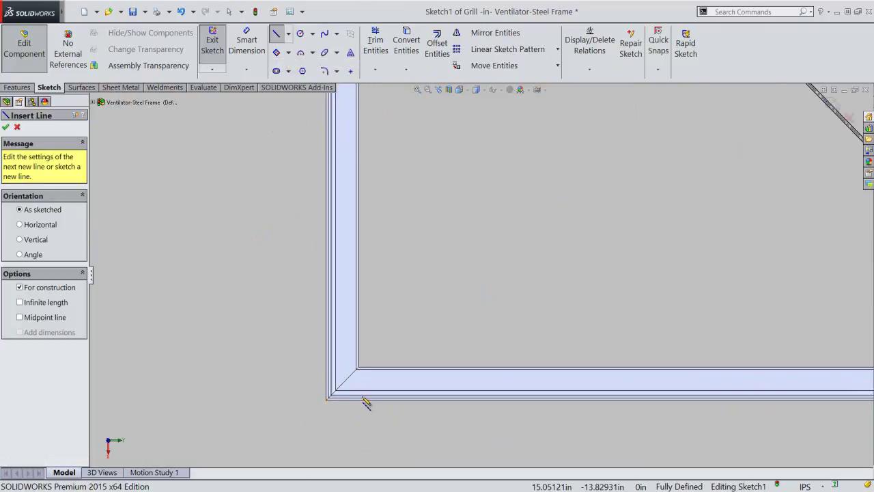
pyautogui.scroll(-3, 365, 400)
pyautogui.scroll(-2, 365, 380)
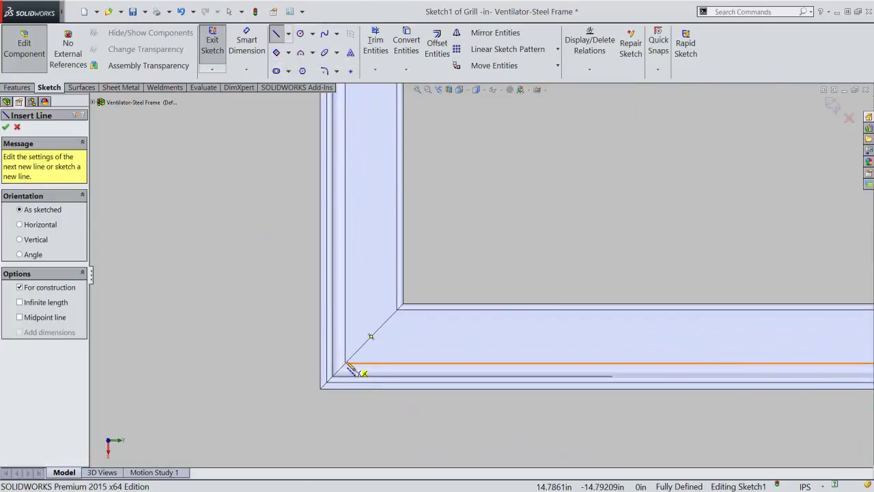
pyautogui.moveTo(345, 363); pyautogui.dragTo(285, 433)
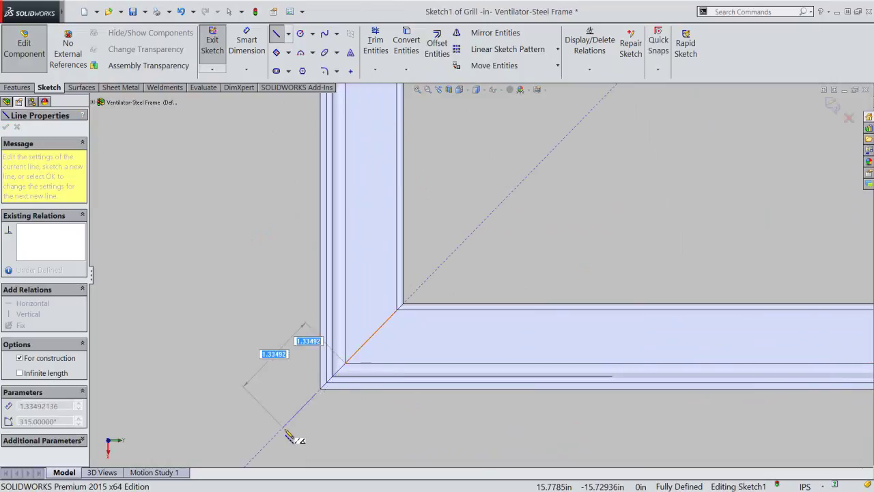
pyautogui.scroll(3, 285, 429)
pyautogui.scroll(3, 284, 428)
pyautogui.scroll(3, 279, 429)
pyautogui.scroll(3, 363, 375)
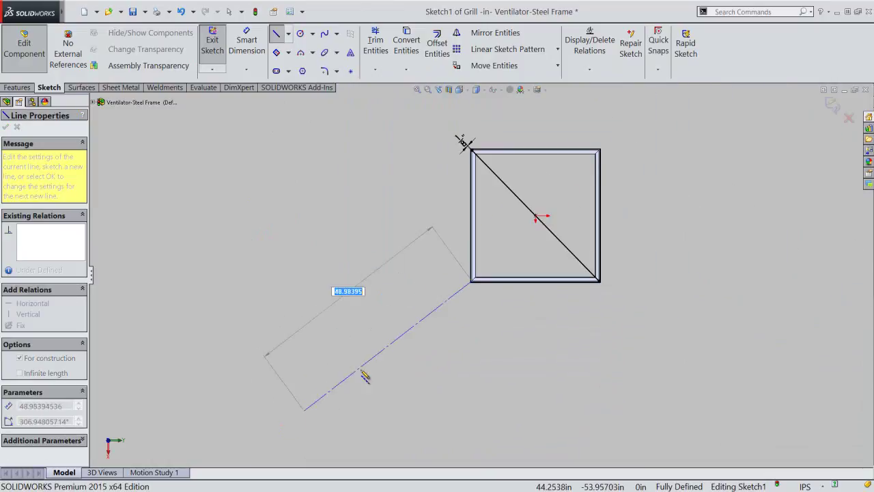
pyautogui.scroll(-1, 595, 158)
pyautogui.scroll(-2, 587, 174)
pyautogui.scroll(-3, 560, 212)
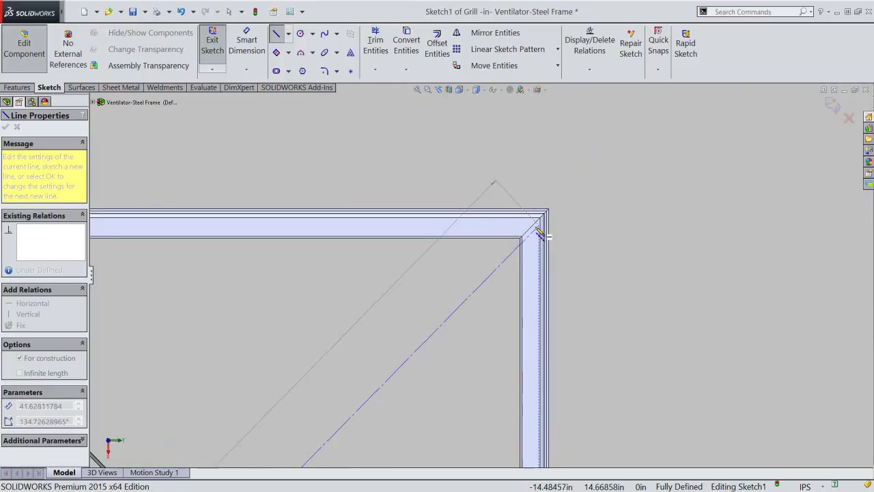
pyautogui.scroll(-2, 523, 241)
pyautogui.scroll(-1, 524, 228)
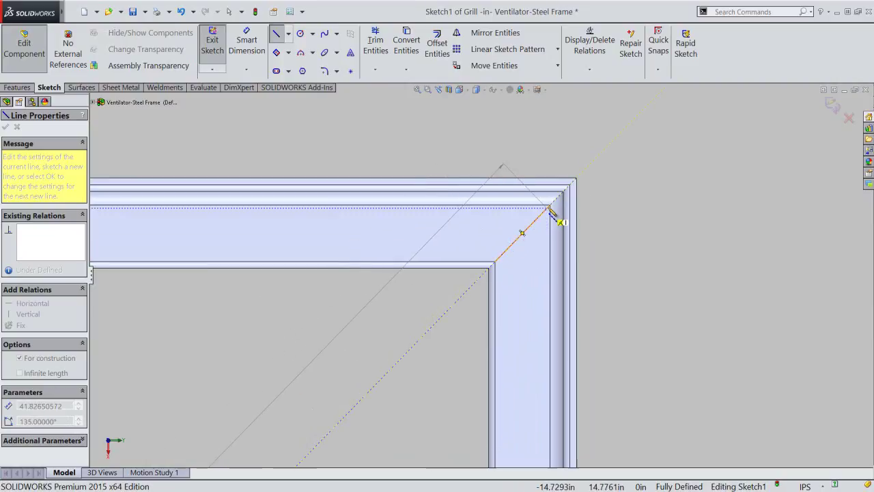
pyautogui.click(550, 205)
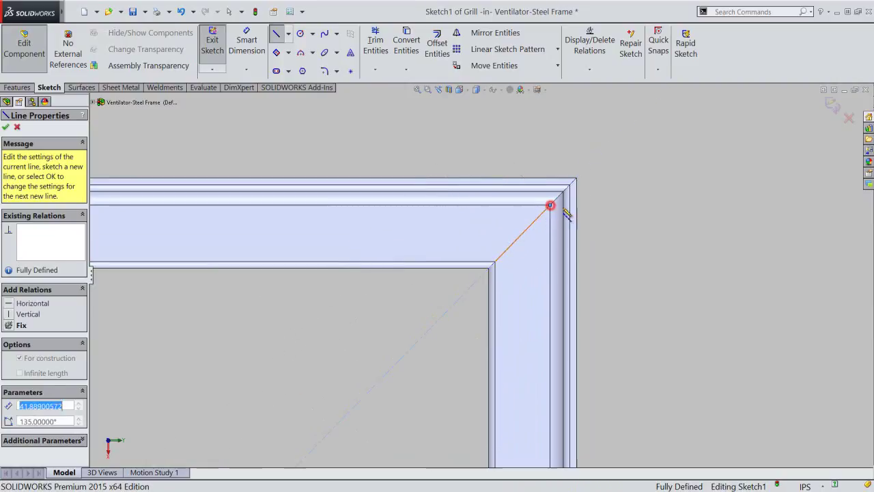
pyautogui.rightClick(654, 200)
pyautogui.click(670, 208)
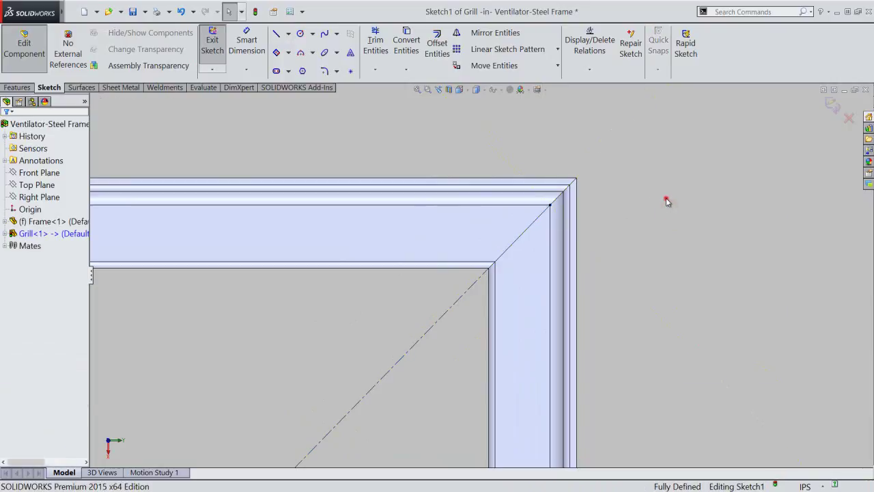
# View the frame isometrically and exit Grill's diagonal Sketch1 while still editing the Grill part
pyautogui.click(464, 92)
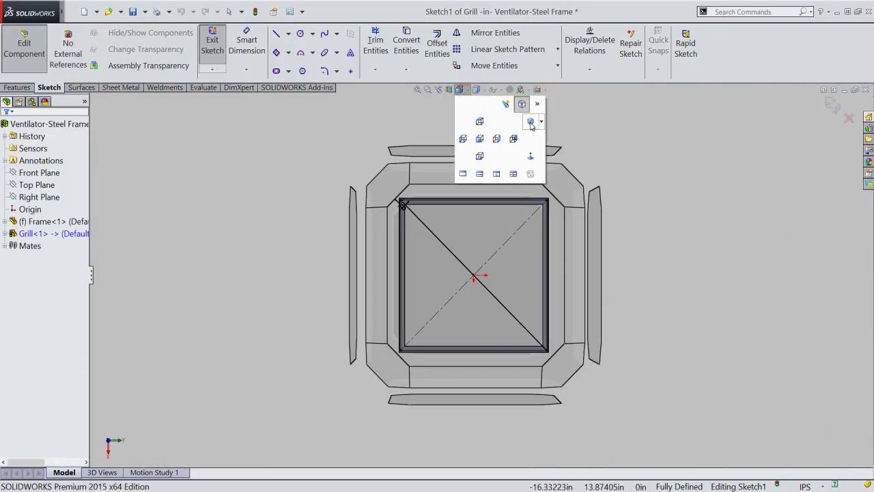
pyautogui.click(531, 125)
pyautogui.click(646, 197)
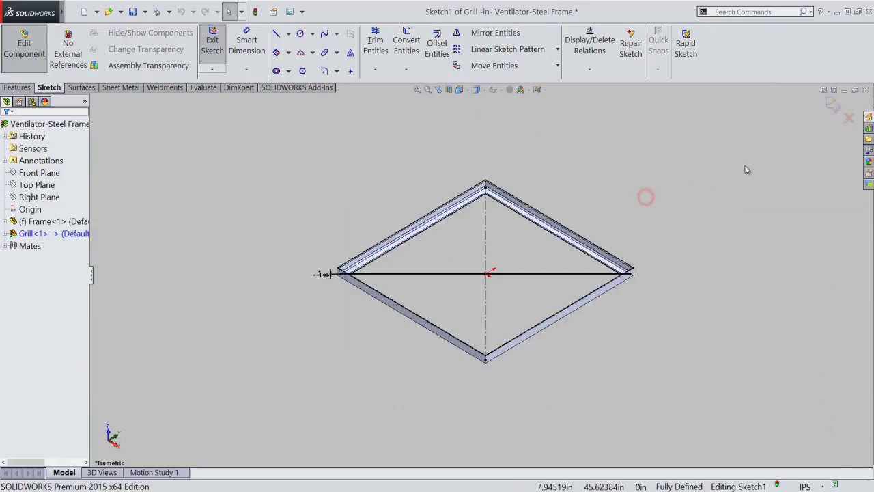
pyautogui.click(832, 104)
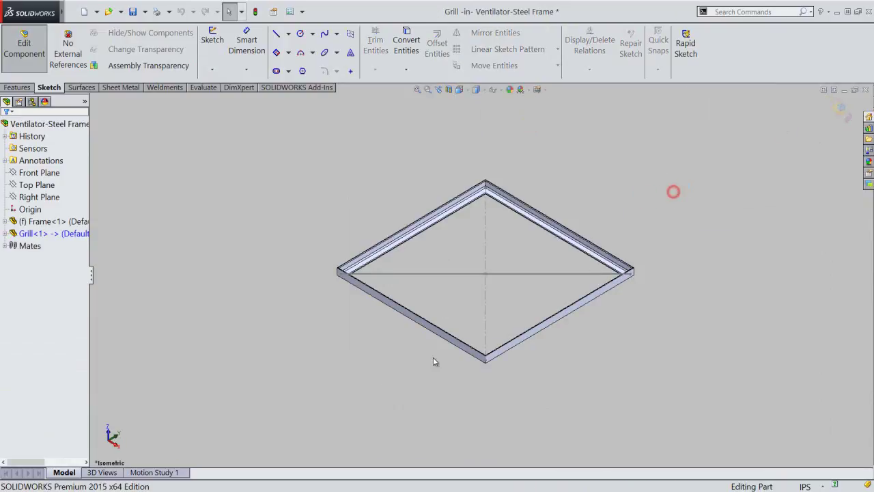
pyautogui.scroll(-2, 387, 289)
pyautogui.scroll(-3, 336, 269)
pyautogui.scroll(-3, 374, 259)
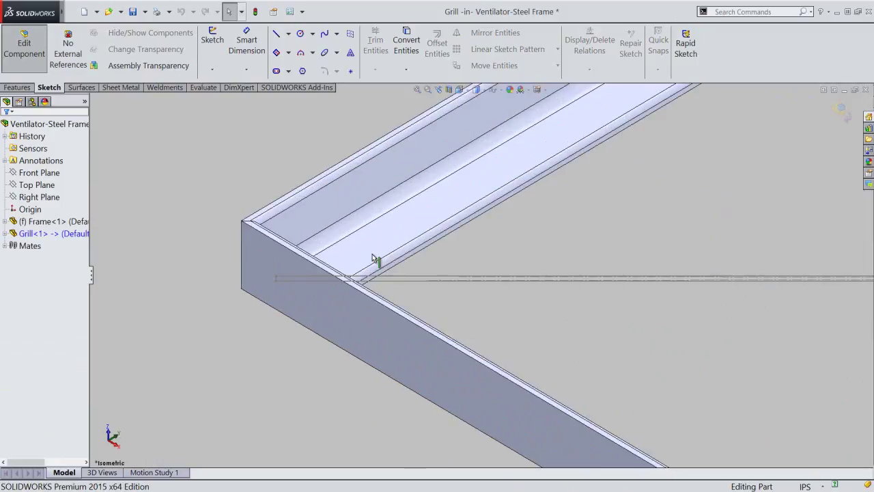
pyautogui.scroll(-1, 375, 260)
pyautogui.click(23, 88)
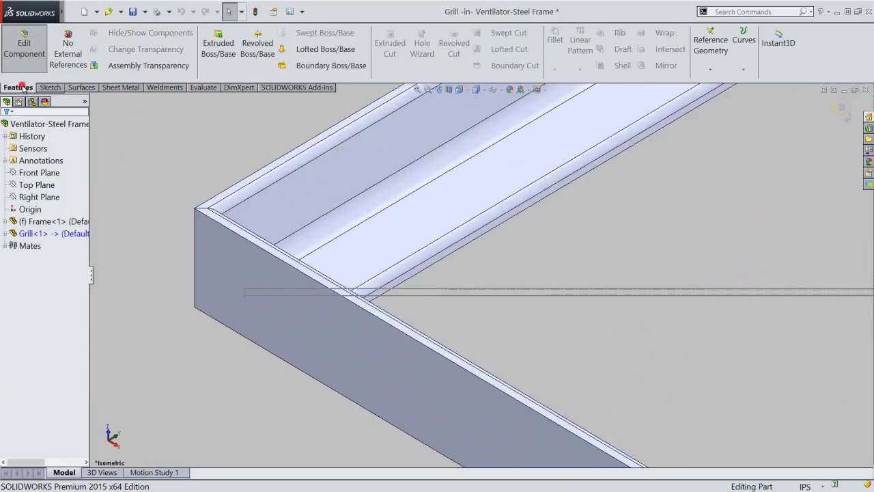
# Extrude the diagonal Sketch1 contour as a Blind boss 1/8 in deep
pyautogui.click(217, 57)
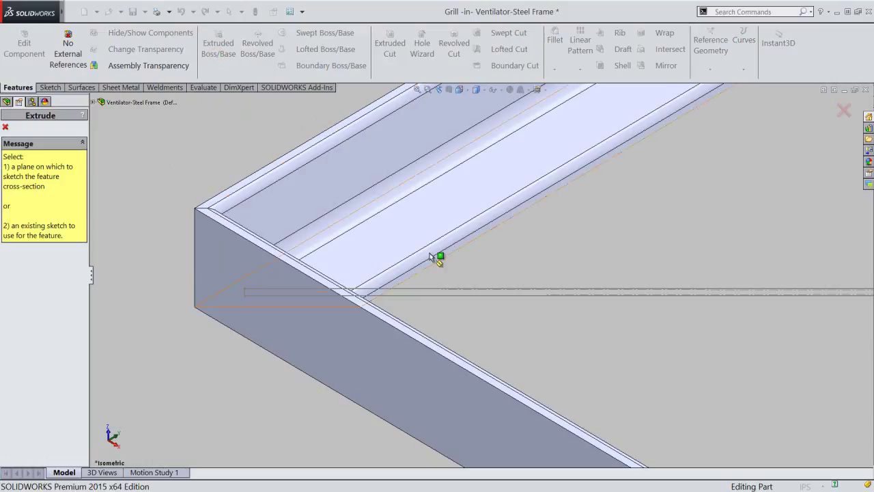
pyautogui.scroll(-3, 453, 280)
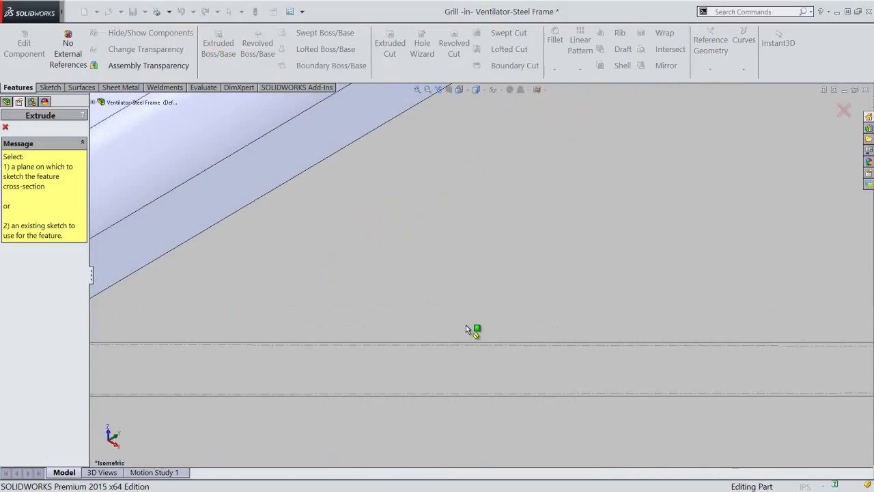
pyautogui.click(473, 342)
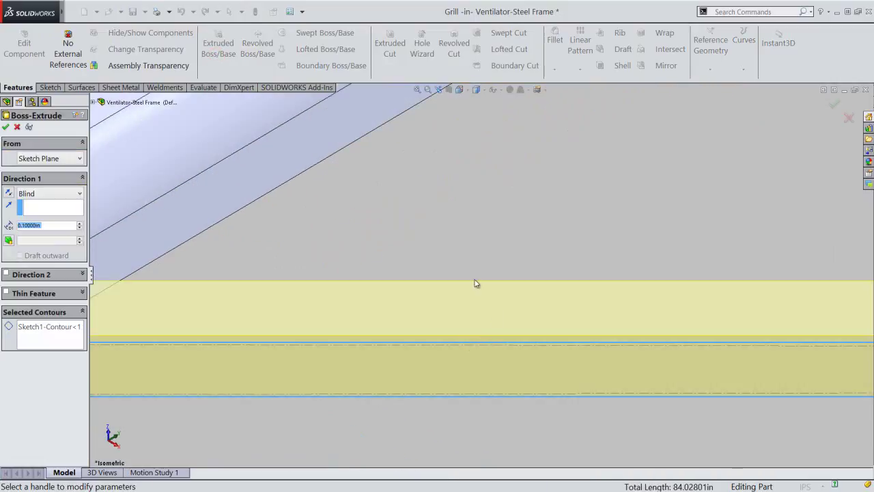
pyautogui.scroll(2, 450, 267)
pyautogui.scroll(2, 433, 255)
pyautogui.scroll(2, 433, 255)
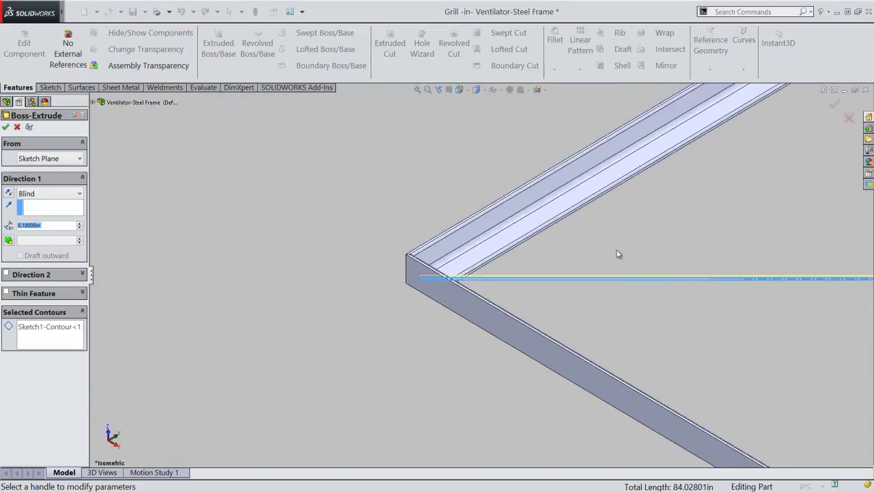
pyautogui.scroll(3, 547, 239)
pyautogui.click(418, 90)
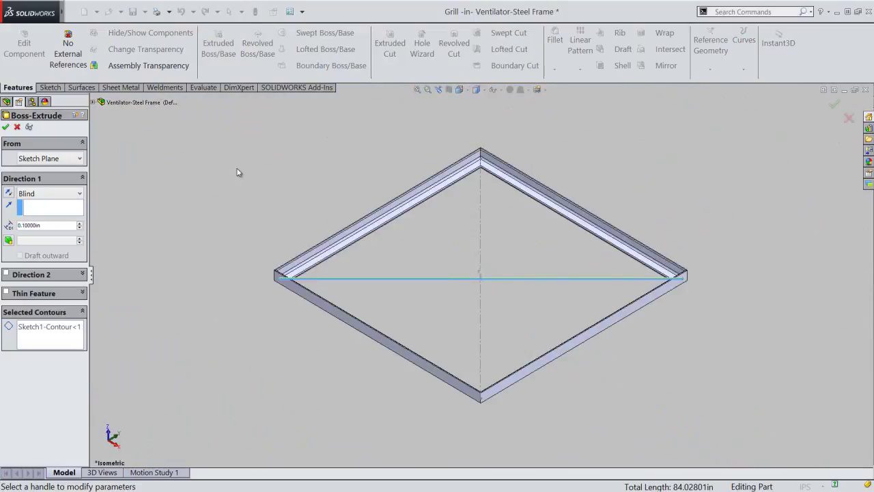
pyautogui.click(51, 227)
pyautogui.write('1/8')
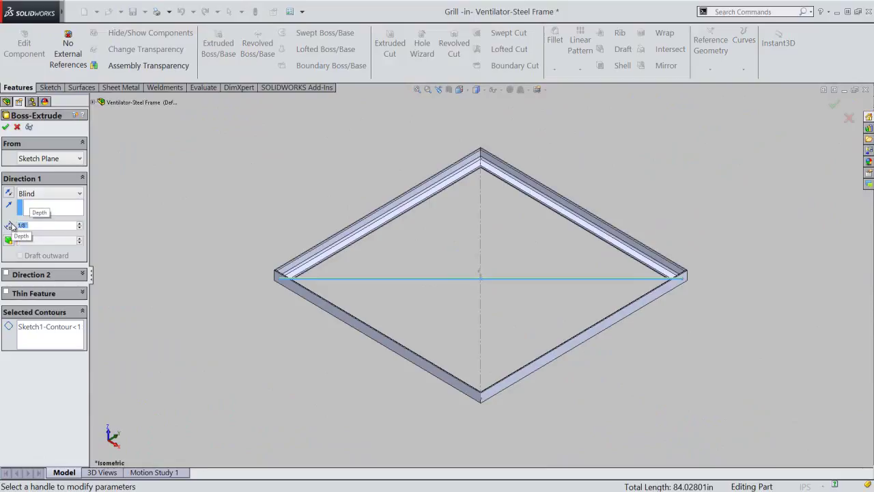
pyautogui.click(6, 128)
pyautogui.click(420, 256)
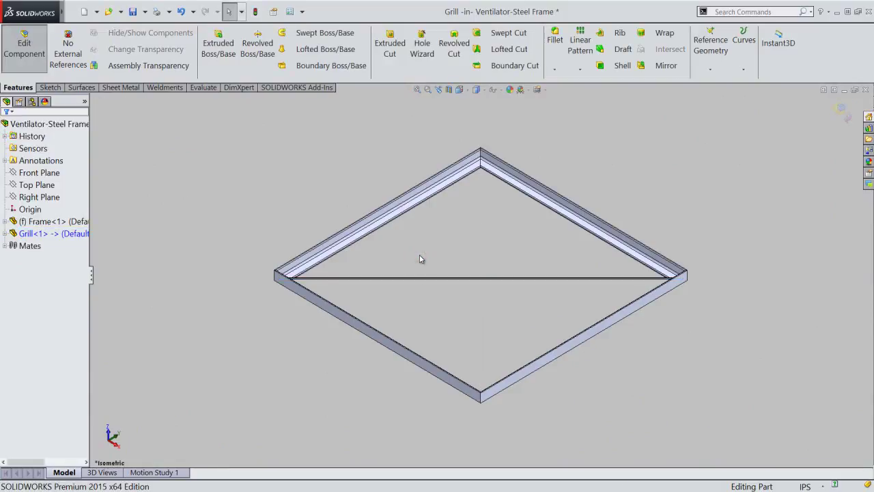
# Give the Grill<1> component a yellow appearance
pyautogui.click(65, 233)
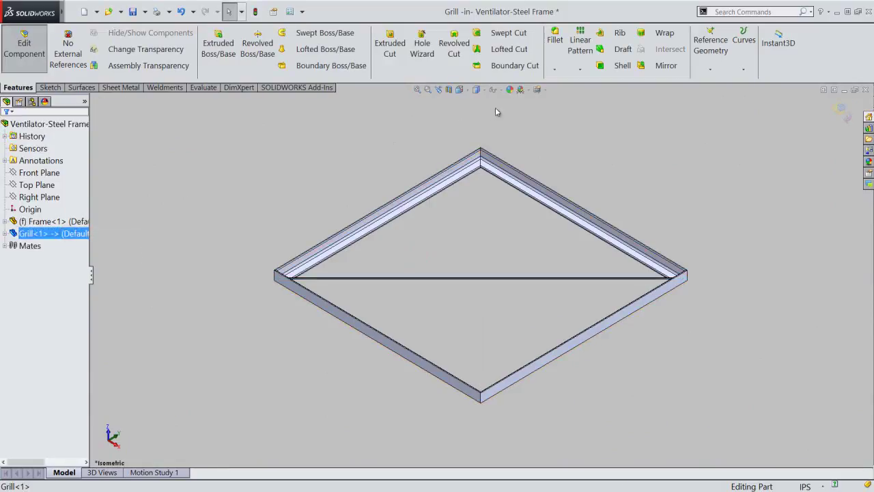
pyautogui.click(509, 89)
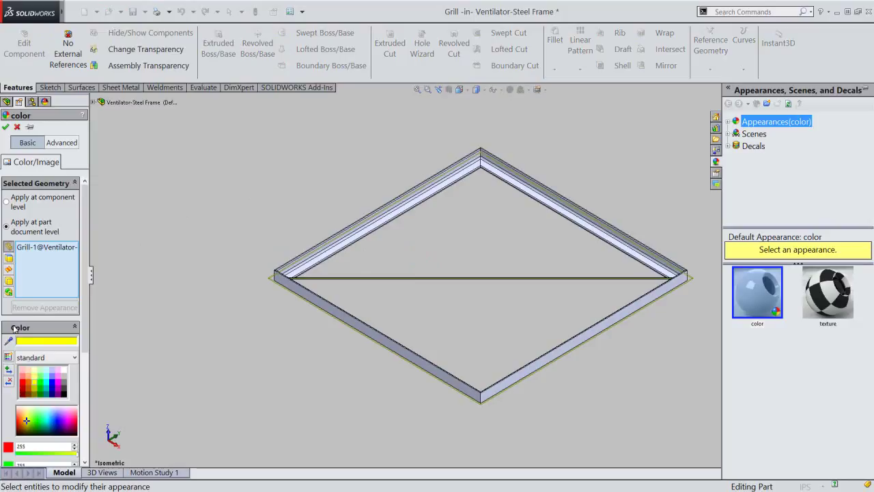
pyautogui.click(6, 128)
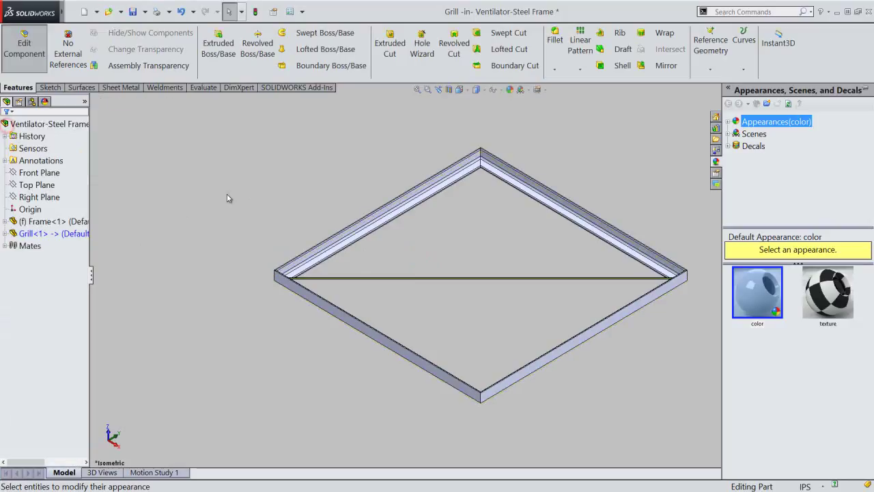
# Inspect the yellow strip's end, zoom to fit the whole model, and save the assembly
pyautogui.scroll(-3, 312, 281)
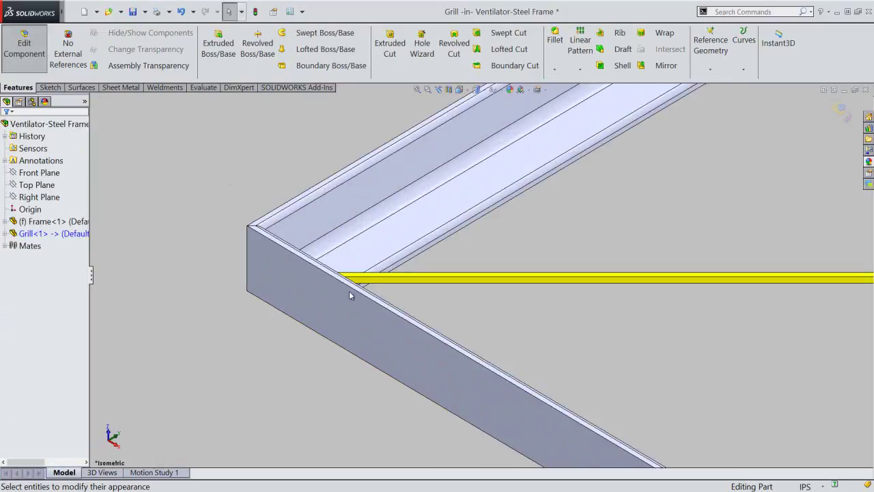
pyautogui.scroll(-3, 351, 293)
pyautogui.scroll(-3, 363, 273)
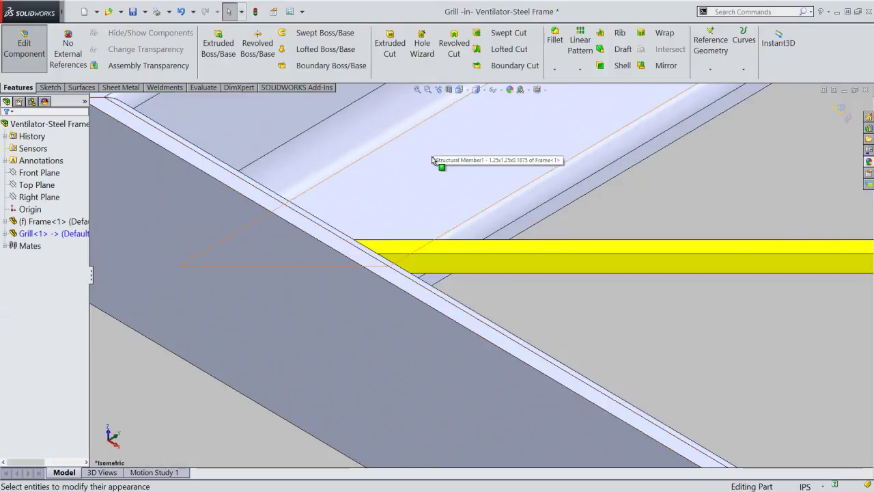
pyautogui.moveTo(415, 258); pyautogui.dragTo(398, 256)
pyautogui.moveTo(398, 256); pyautogui.dragTo(374, 270, button='middle')
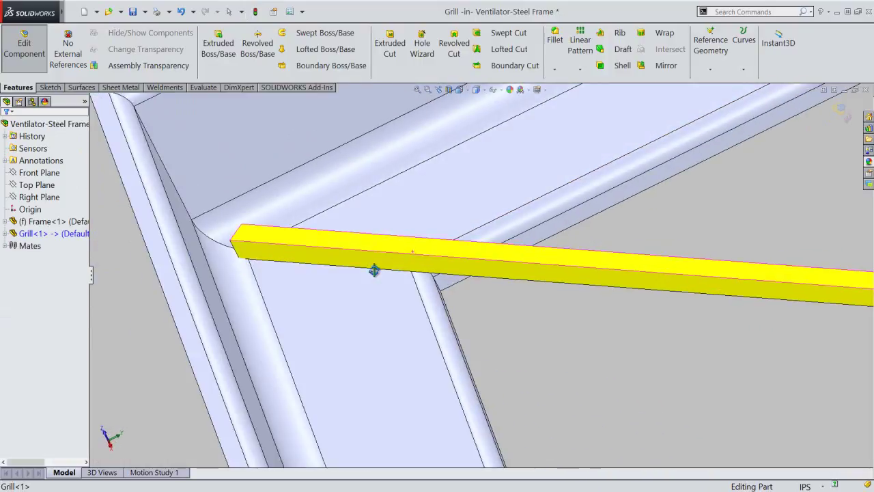
pyautogui.click(438, 91)
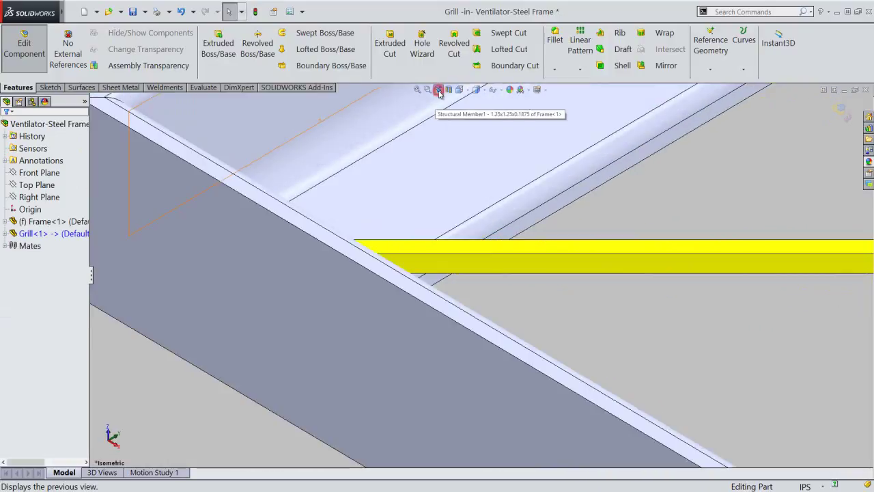
pyautogui.click(417, 89)
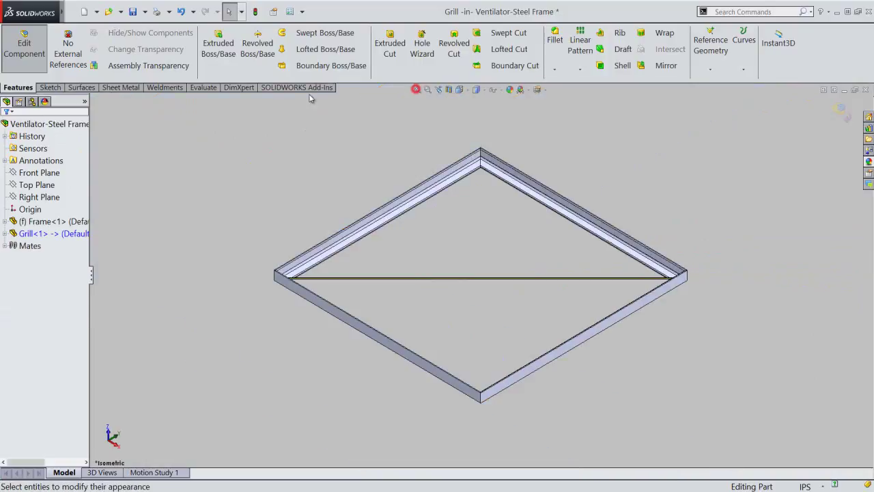
pyautogui.click(133, 12)
pyautogui.click(453, 257)
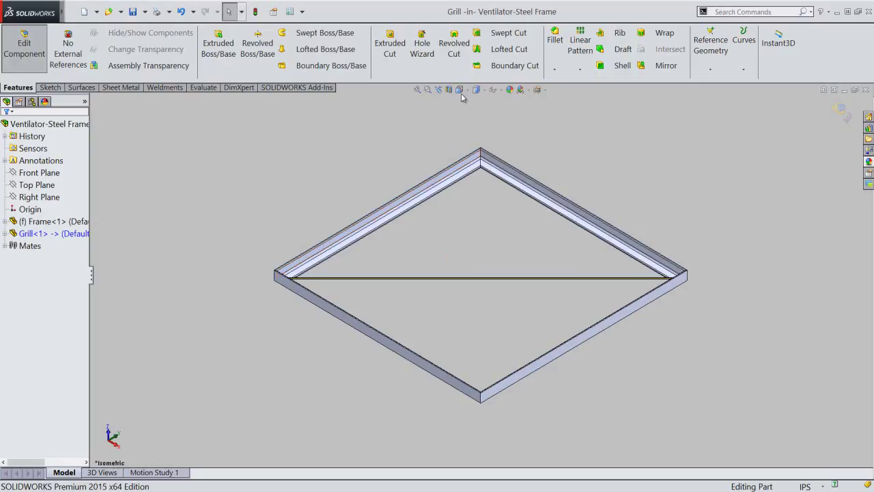
# Switch to Top view and expand Grill<1> down to Boss-Extrude1's Sketch1 in the tree
pyautogui.click(460, 89)
pyautogui.click(467, 219)
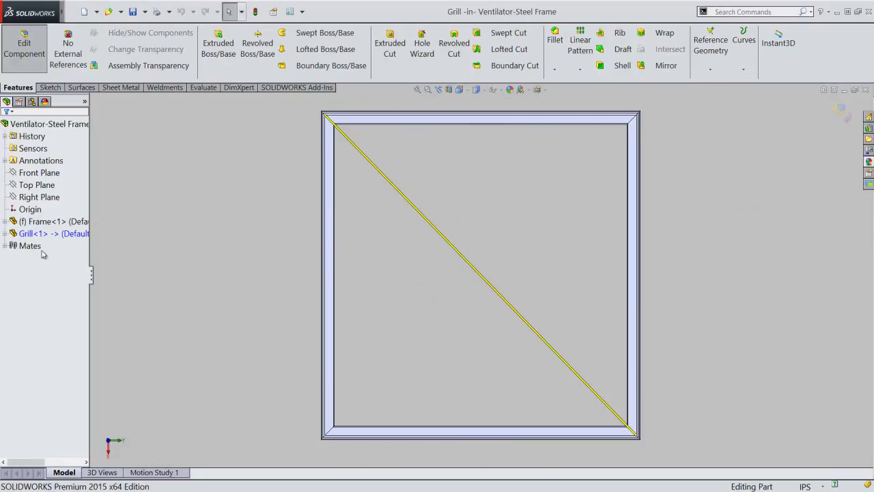
pyautogui.click(5, 234)
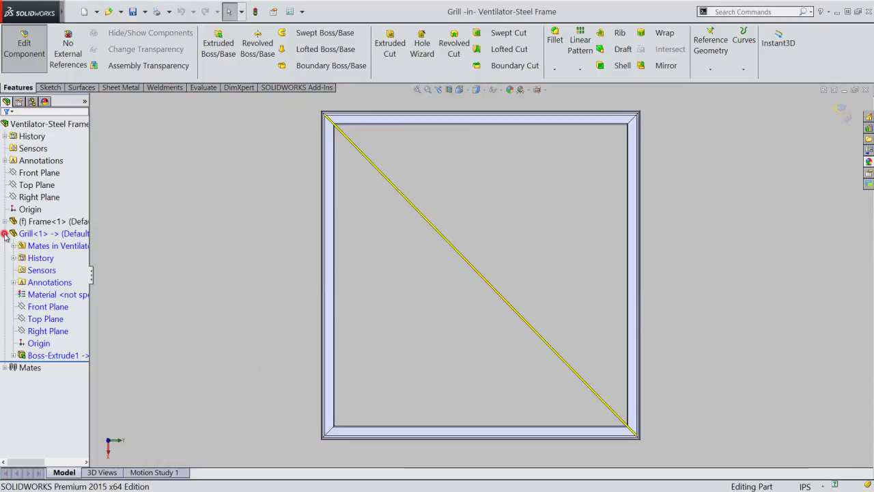
pyautogui.click(14, 355)
pyautogui.click(46, 368)
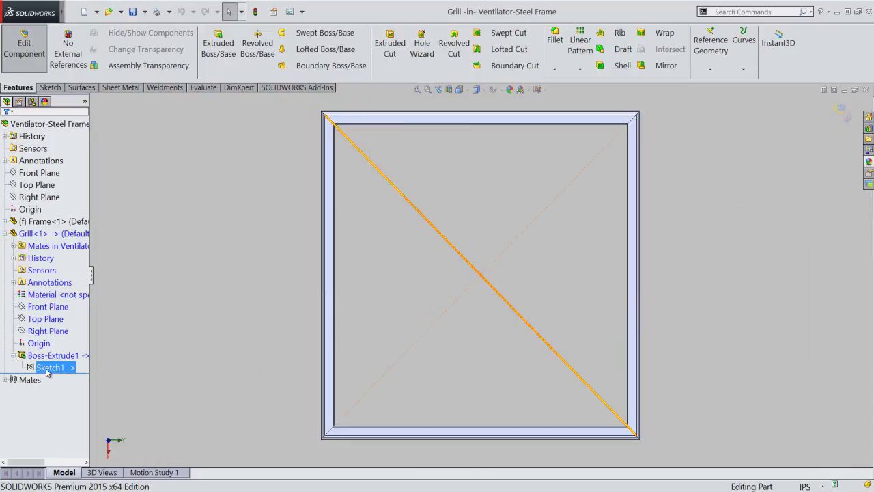
pyautogui.click(219, 276)
pyautogui.click(224, 259)
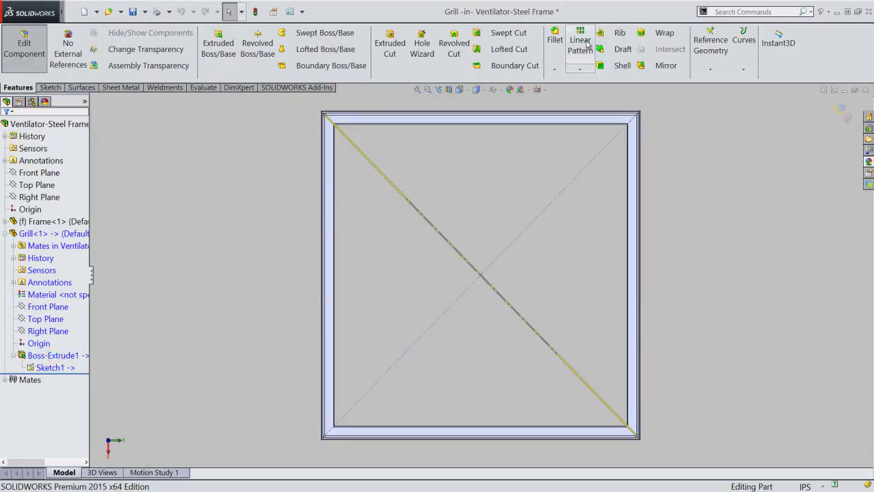
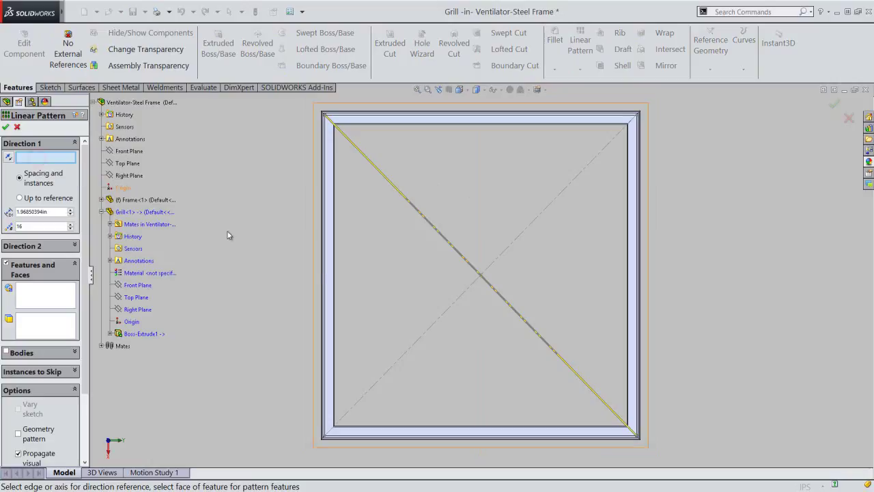
# Pattern the grill's Boss-Extrude1 bar body along diagonal Line8, previewing 16 bars at 1.96850394in
pyautogui.click(448, 309)
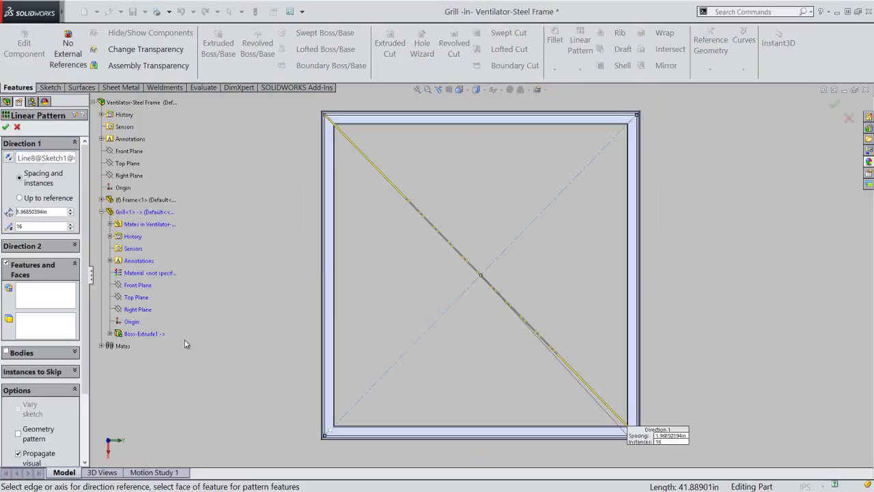
pyautogui.click(7, 353)
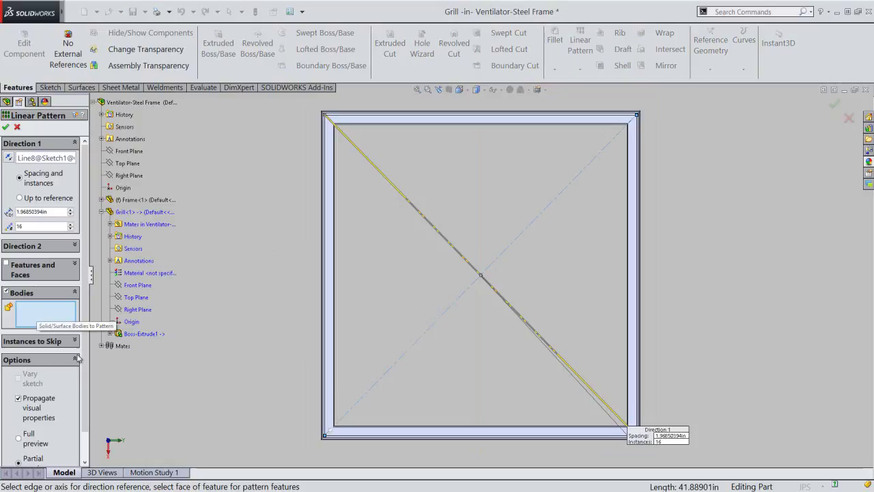
pyautogui.scroll(-5, 396, 191)
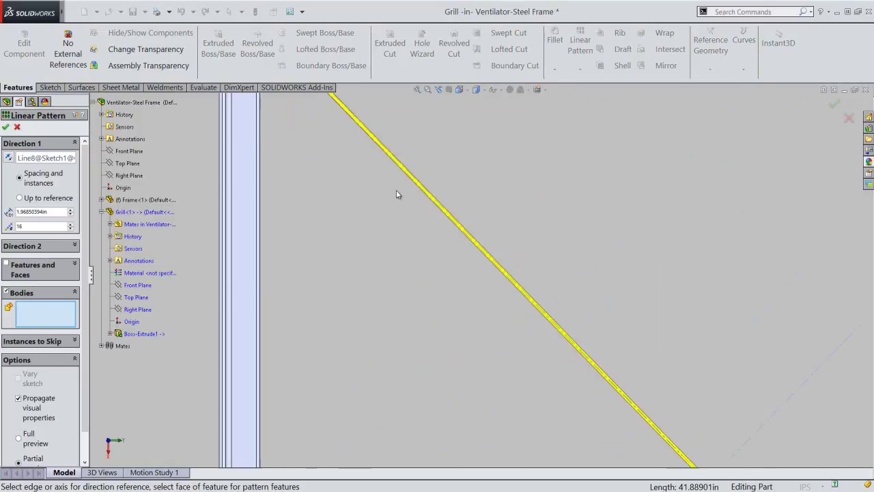
pyautogui.click(439, 192)
pyautogui.click(418, 90)
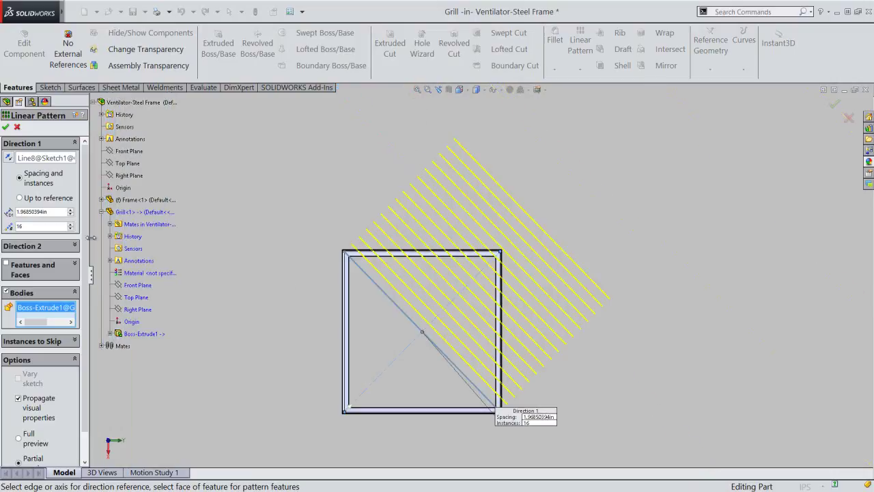
# Set Direction 1 spacing to 1.3963in and the instance count to 15
pyautogui.doubleClick(53, 213)
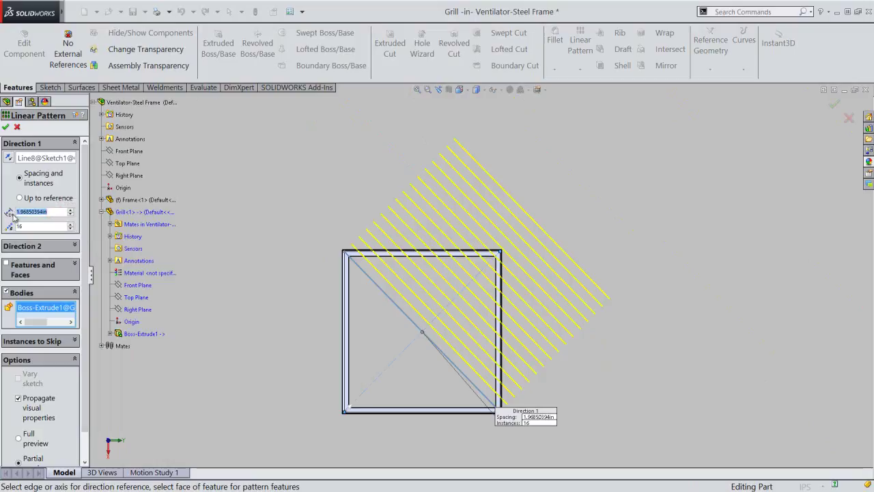
pyautogui.write('1.3963')
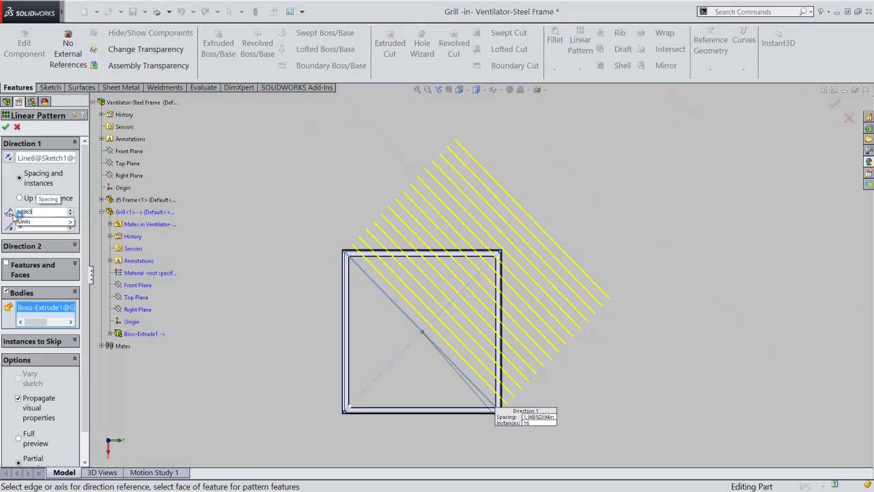
pyautogui.press('Return')
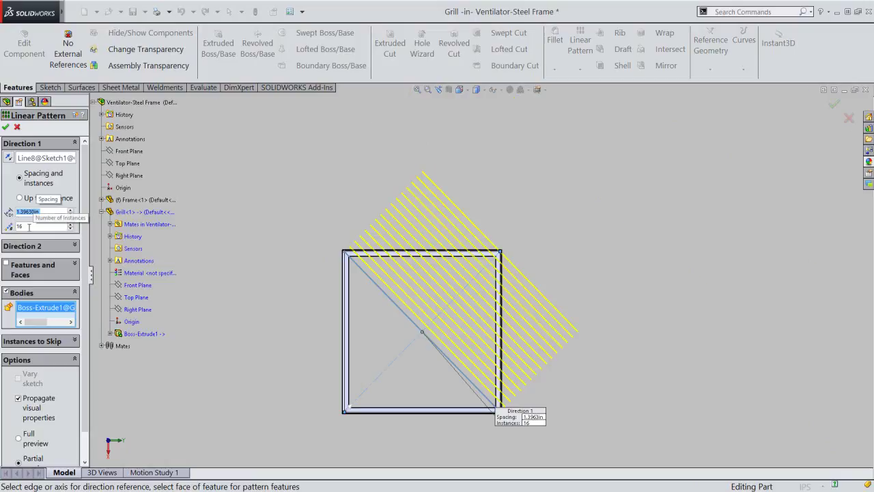
pyautogui.click(28, 226)
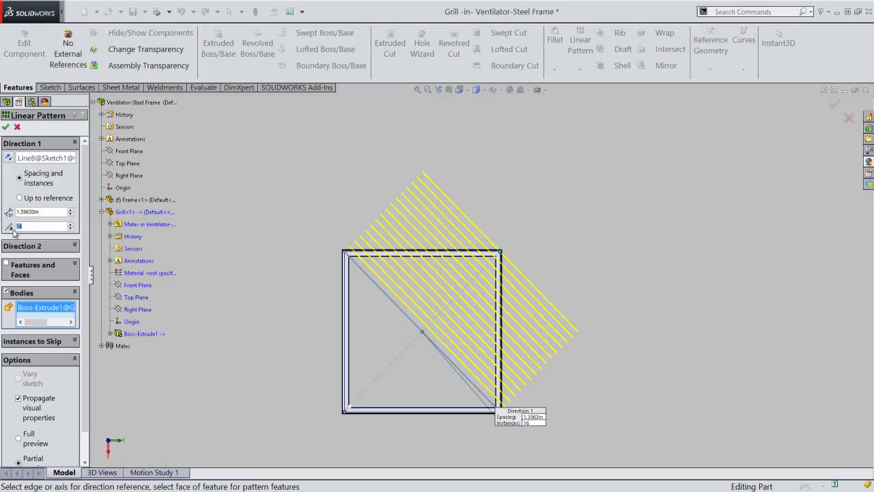
pyautogui.press('BackSpace')
pyautogui.write('5')
pyautogui.press('Return')
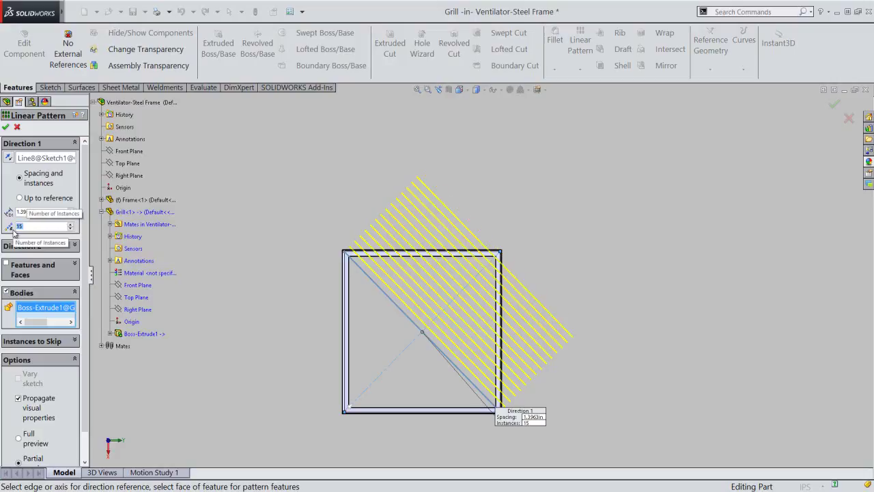
pyautogui.click(73, 245)
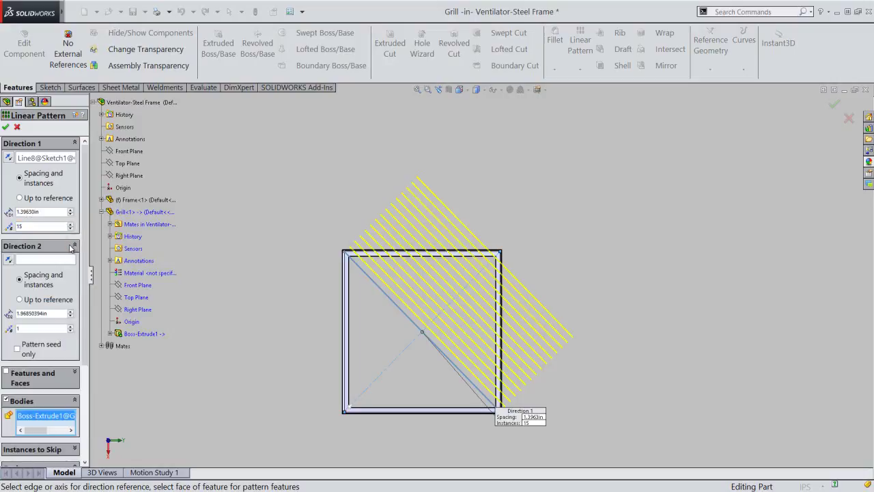
# Use diagonal Line8 as Direction 2, patterning the seed bar only
pyautogui.click(41, 260)
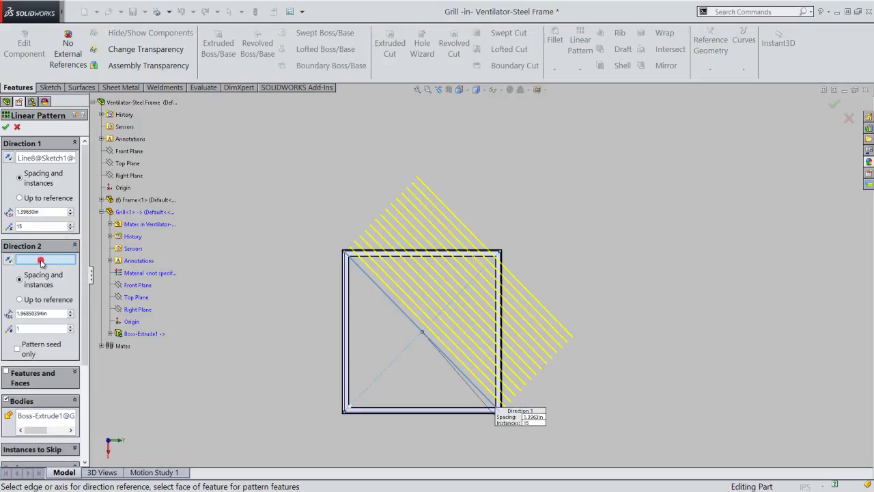
pyautogui.click(386, 375)
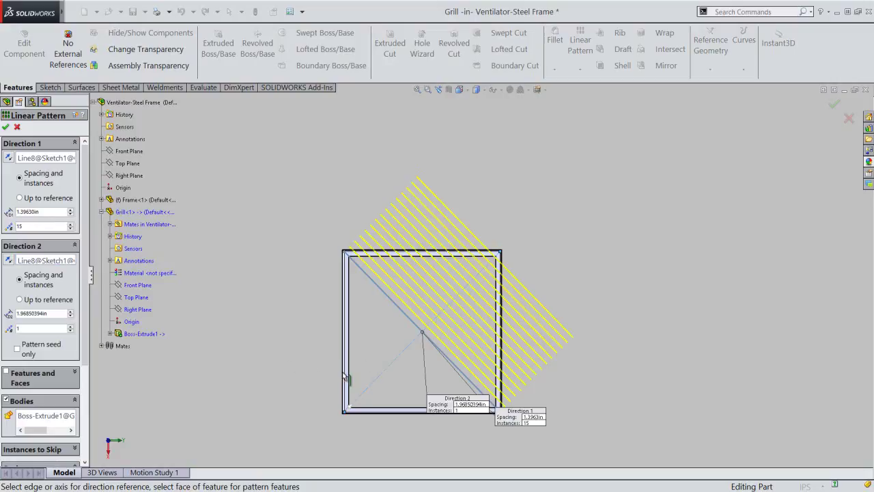
pyautogui.click(16, 350)
# Give Direction 2 a 1.3963in spacing and 15 instances, reversed to the opposite side
pyautogui.doubleClick(28, 314)
pyautogui.write('1.3')
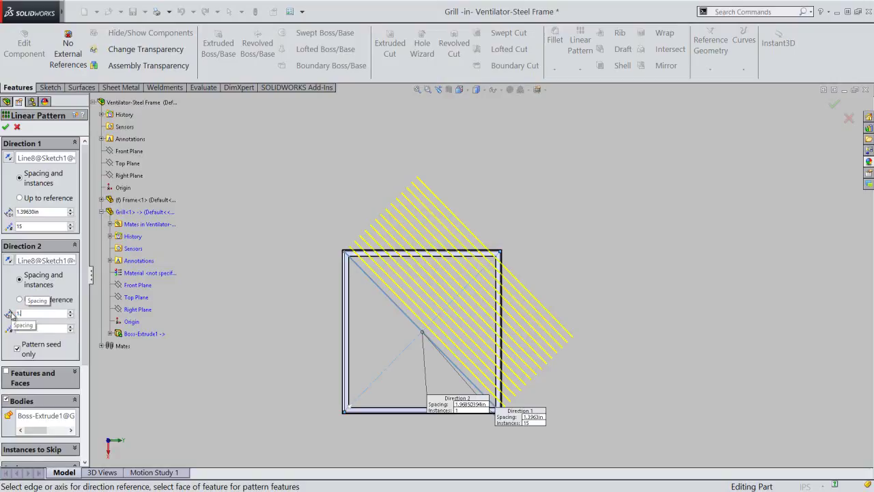
pyautogui.write('9')
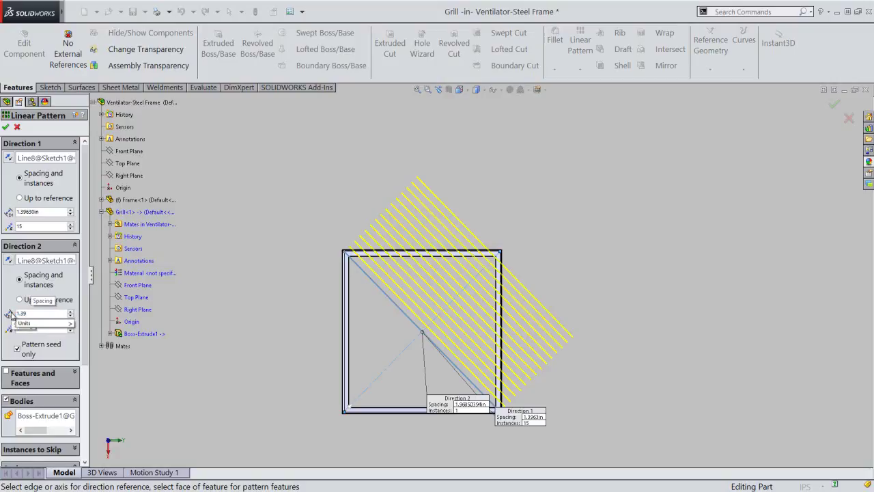
pyautogui.write('63')
pyautogui.press('Return')
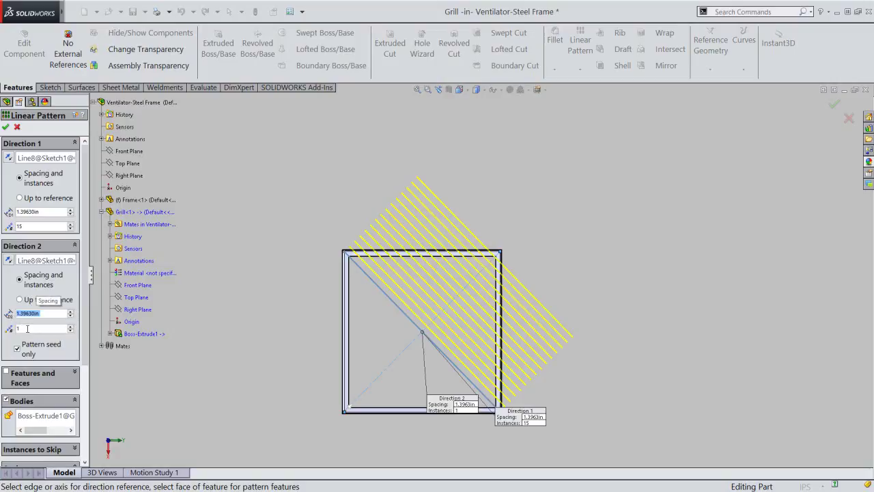
pyautogui.click(26, 328)
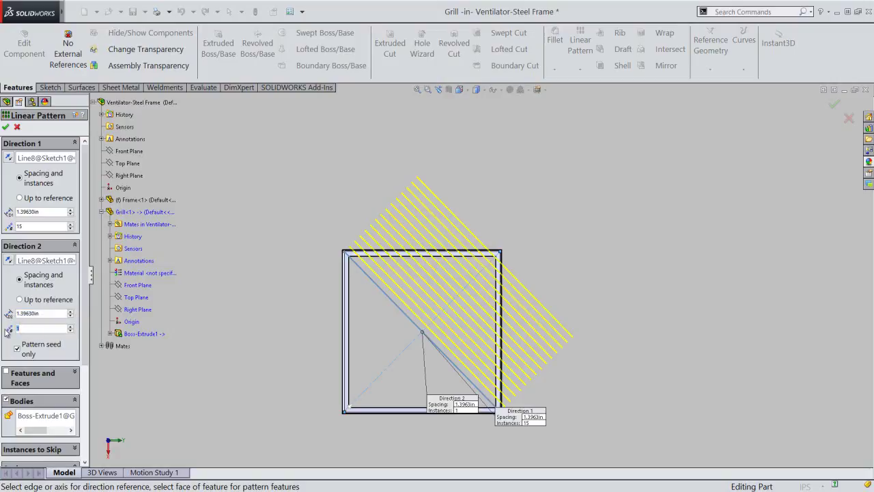
pyautogui.write('15')
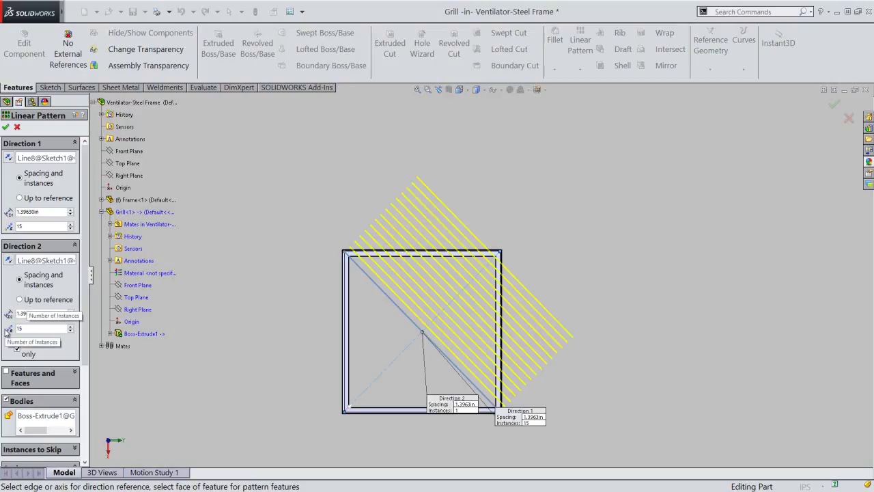
pyautogui.press('Return')
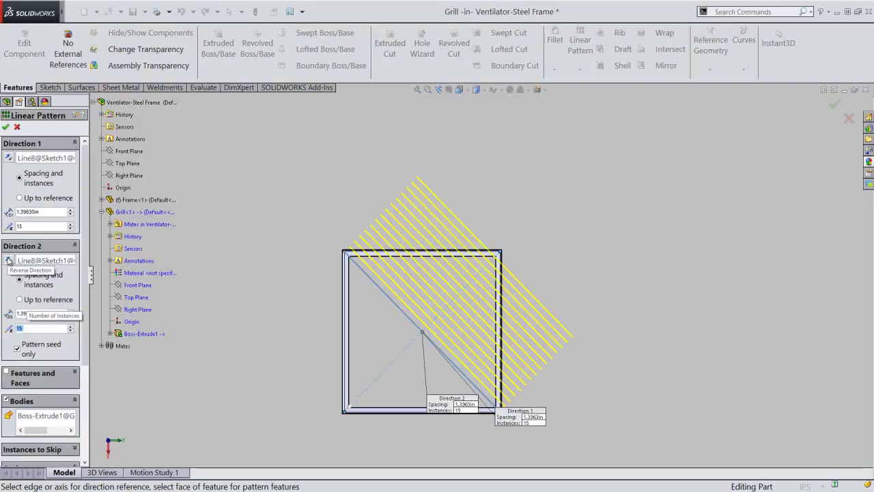
pyautogui.click(8, 260)
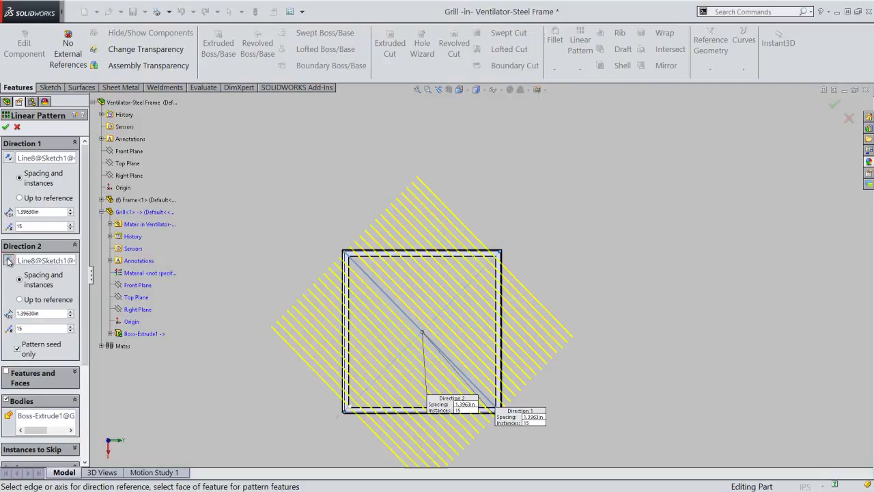
pyautogui.moveTo(85, 320); pyautogui.dragTo(85, 391)
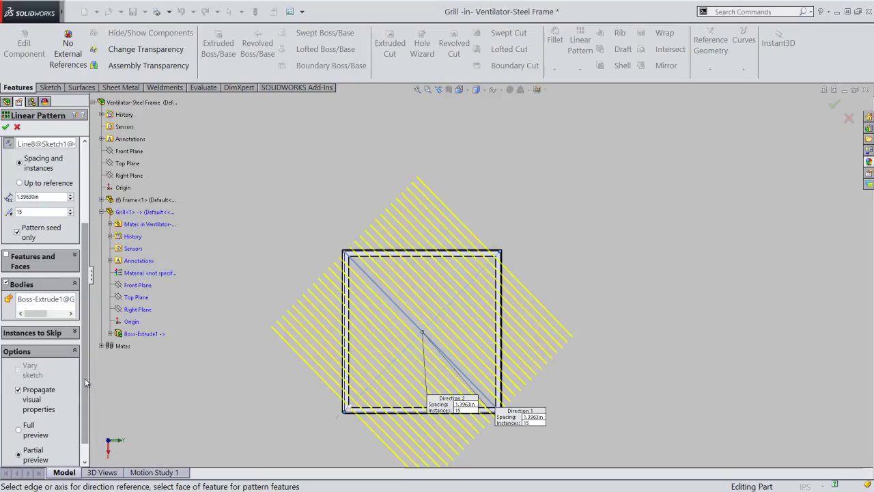
# Skip the pattern's bar instance at the frame's bottom-left corner
pyautogui.click(76, 333)
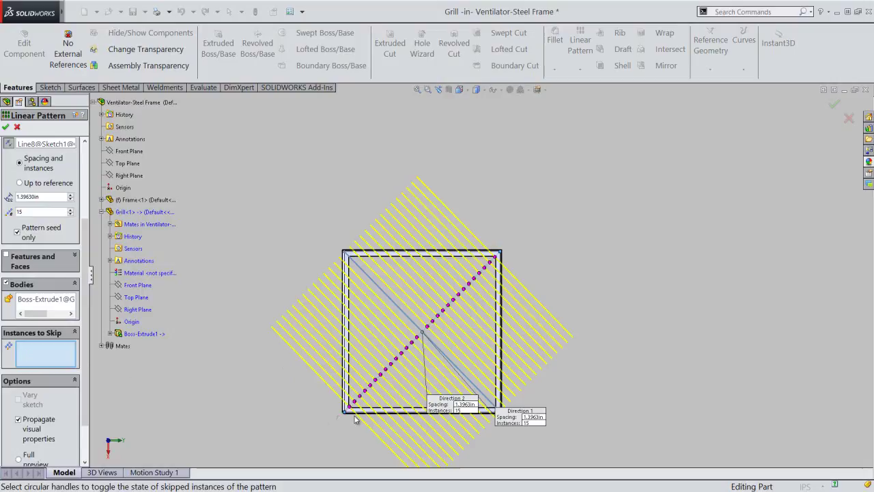
pyautogui.scroll(-3, 354, 418)
pyautogui.scroll(-2, 367, 385)
pyautogui.scroll(-2, 410, 338)
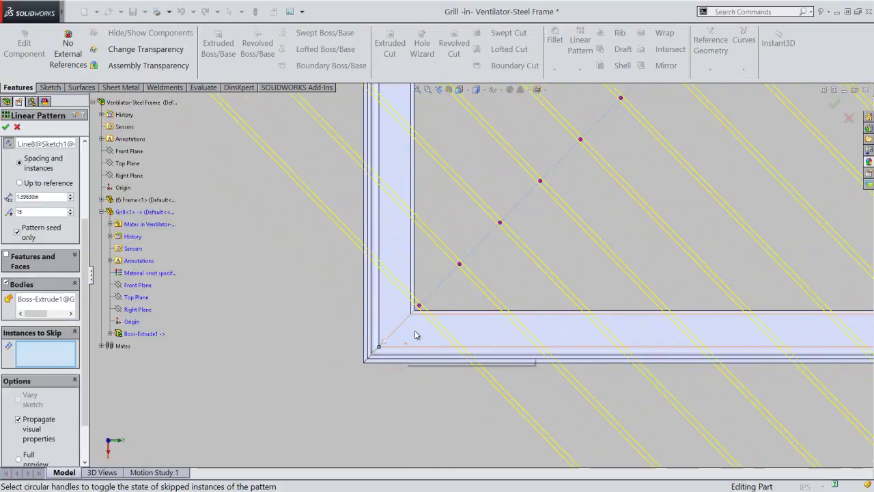
pyautogui.scroll(-2, 416, 335)
pyautogui.click(427, 294)
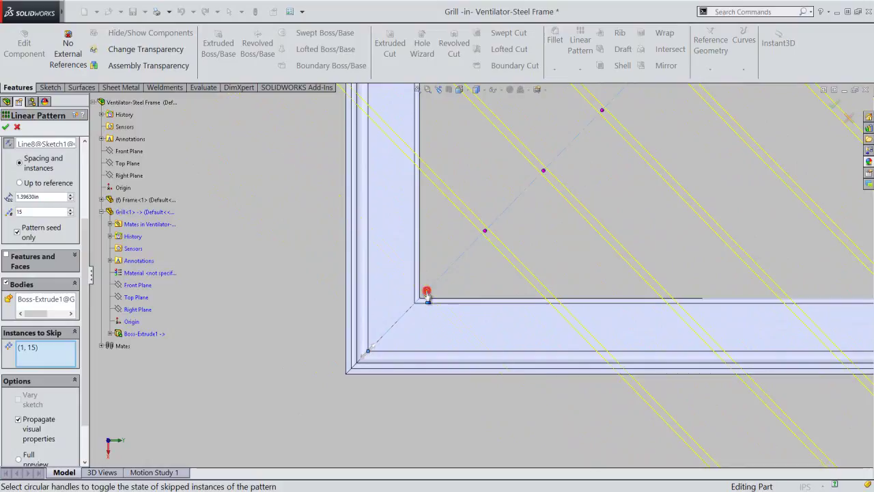
# Skip the bar instance at the frame's top-right corner as well
pyautogui.scroll(2, 351, 408)
pyautogui.scroll(2, 350, 410)
pyautogui.press('f')
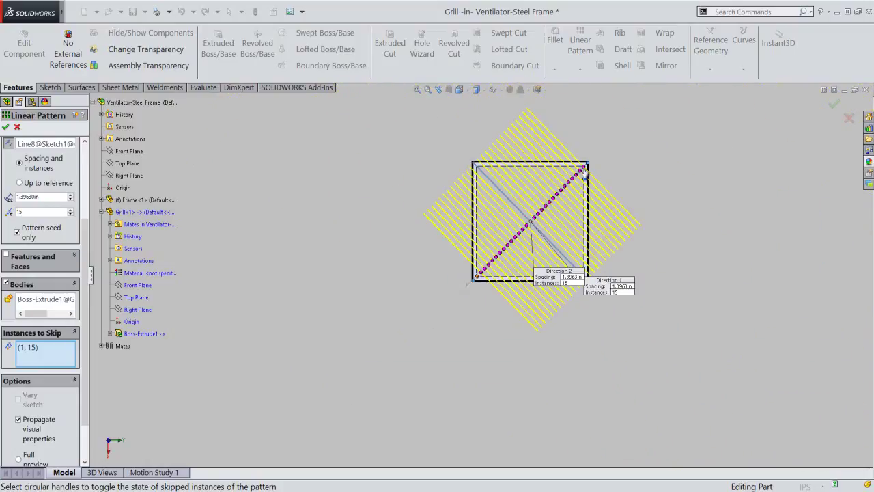
pyautogui.scroll(-2, 585, 170)
pyautogui.scroll(-3, 560, 198)
pyautogui.scroll(-3, 532, 219)
pyautogui.scroll(-2, 494, 241)
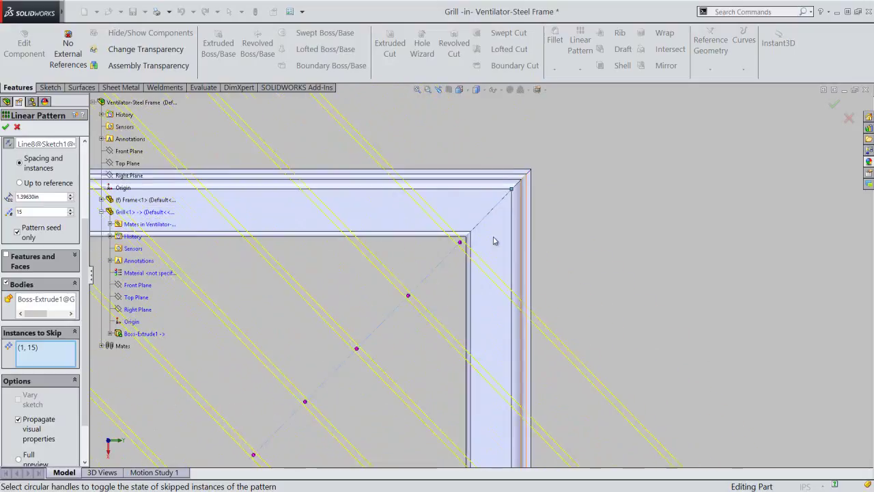
pyautogui.scroll(-2, 494, 240)
pyautogui.click(446, 250)
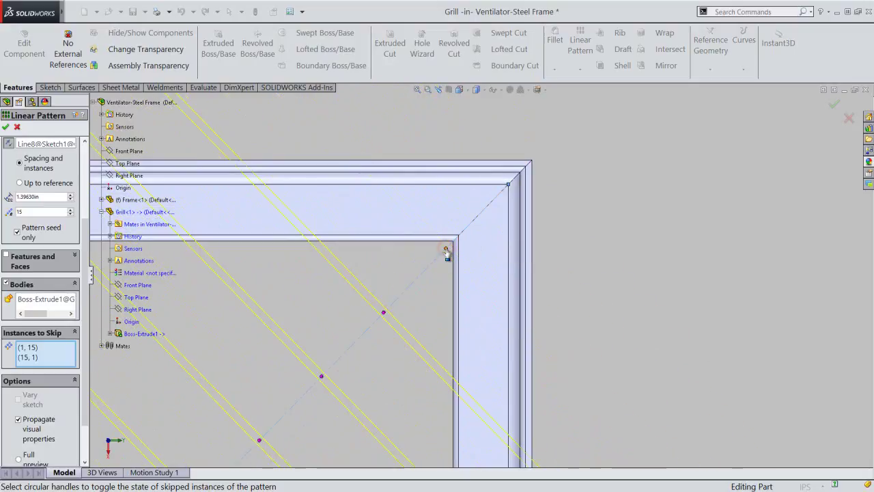
pyautogui.click(417, 89)
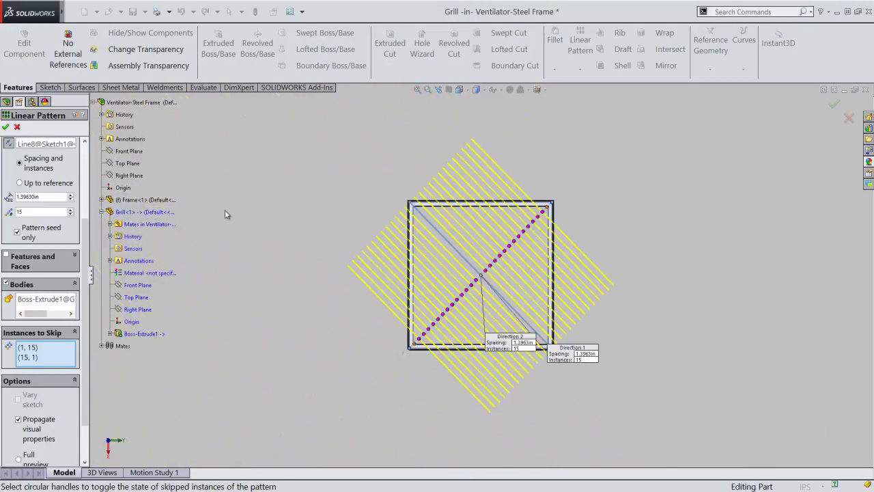
# Finish the linear pattern, set an isometric view, and save the assembly with its modified components
pyautogui.click(6, 128)
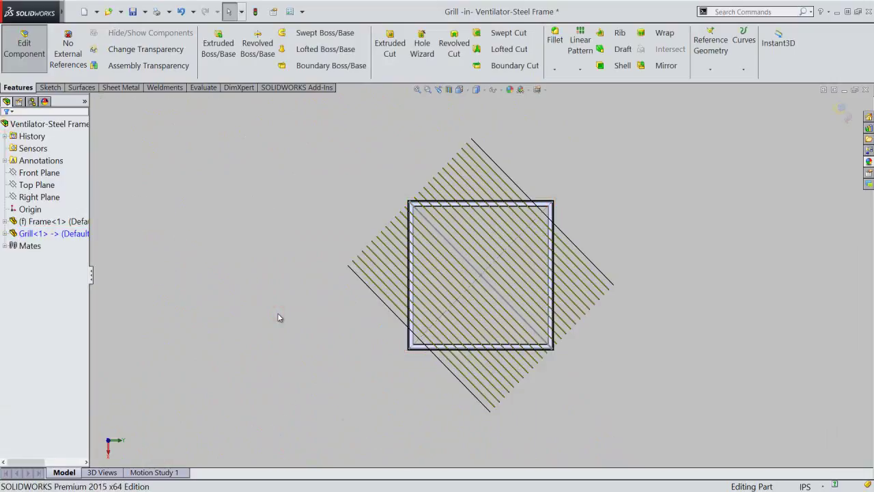
pyautogui.click(312, 307)
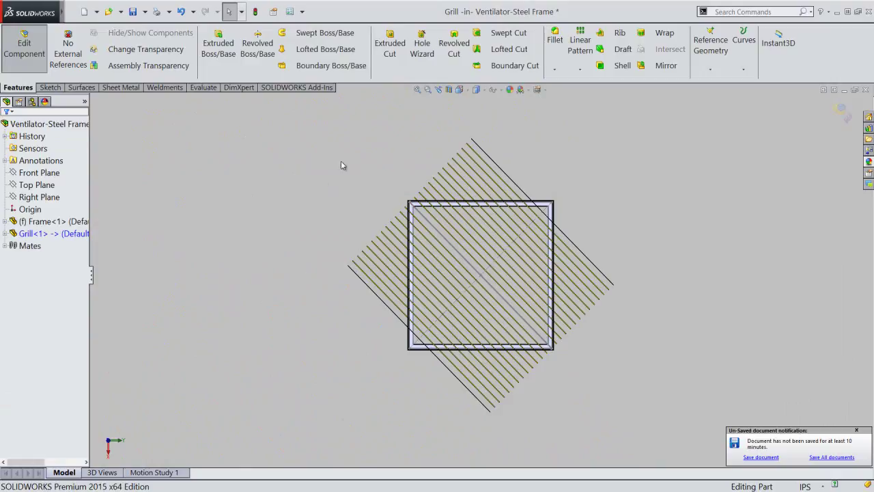
pyautogui.click(458, 90)
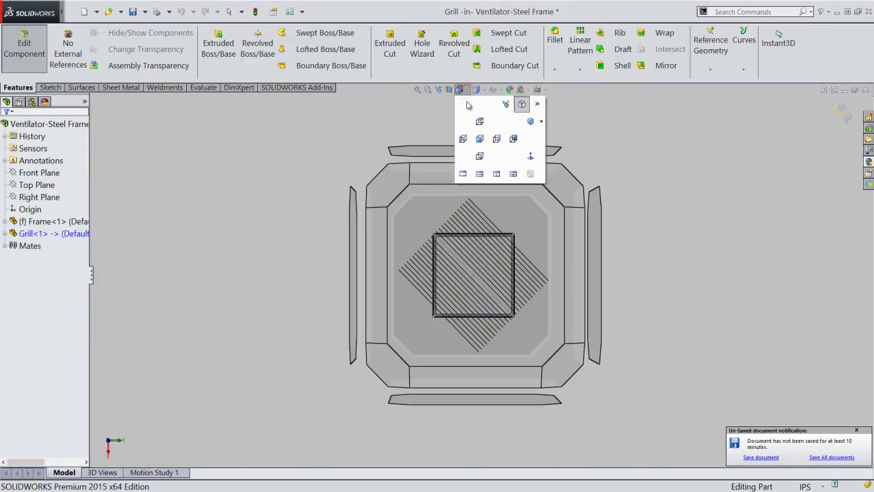
pyautogui.click(529, 123)
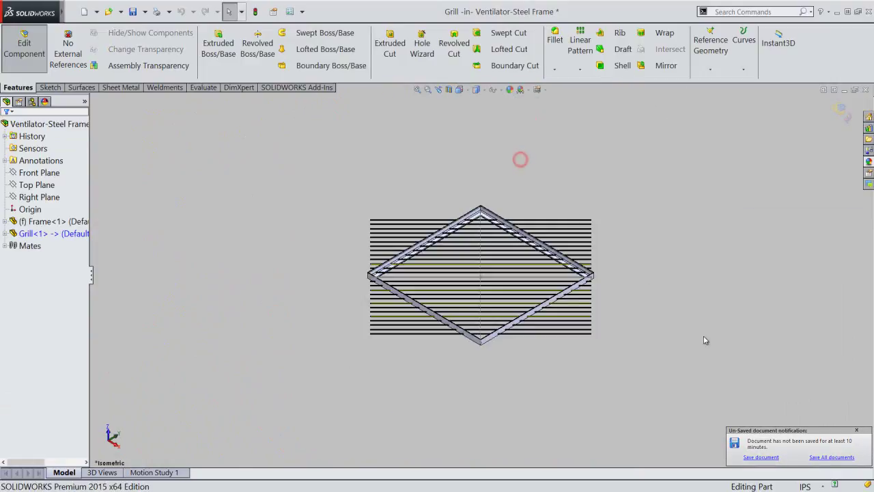
pyautogui.click(758, 457)
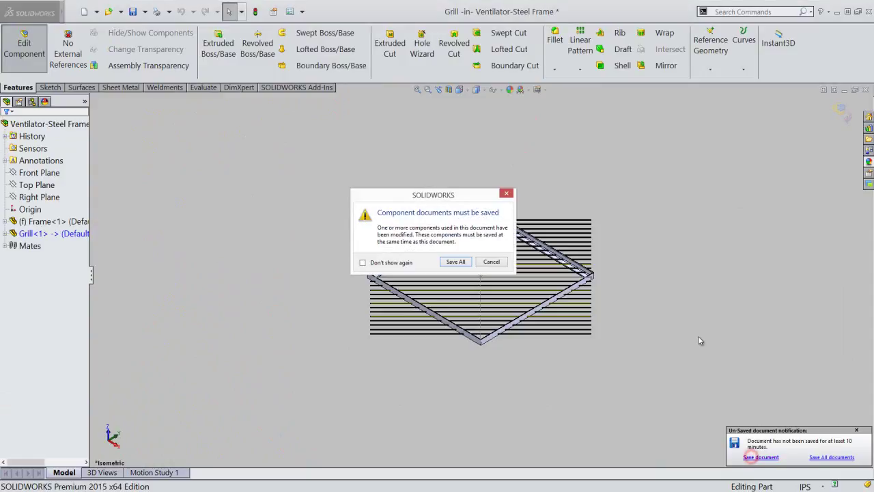
pyautogui.click(456, 263)
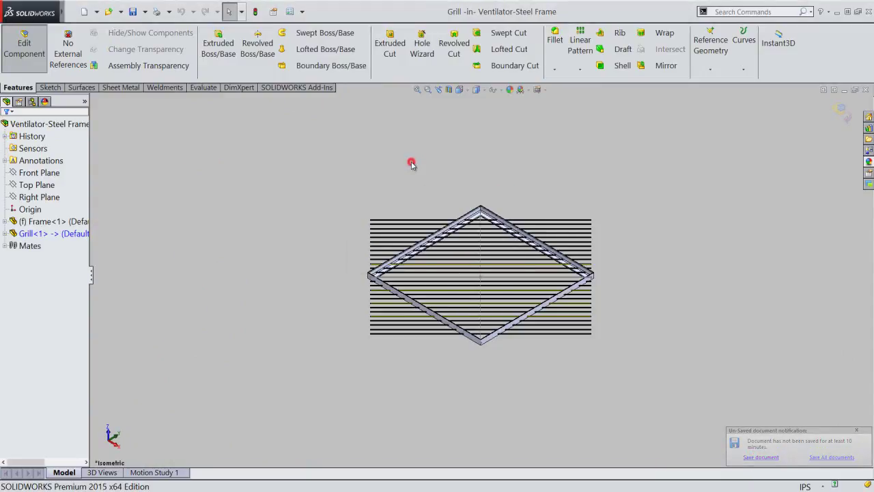
# Hide the grill's Sketch1 line in the feature tree
pyautogui.scroll(-2, 482, 277)
pyautogui.scroll(-3, 490, 290)
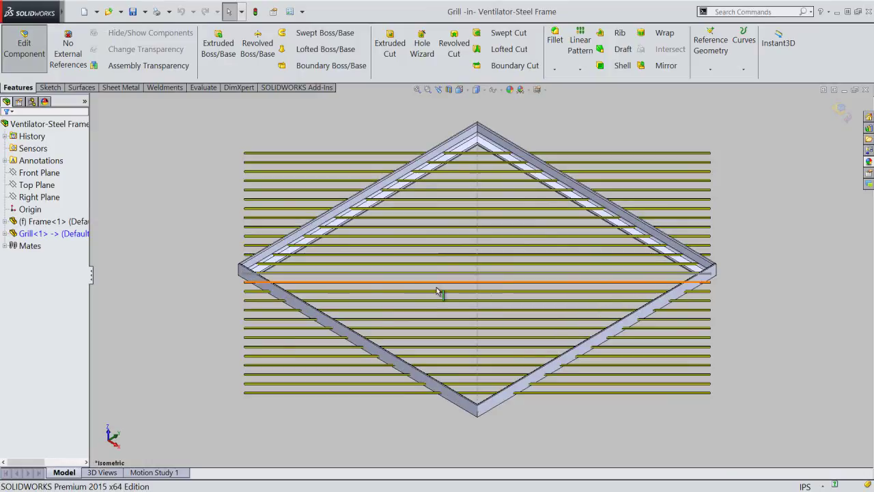
pyautogui.click(5, 234)
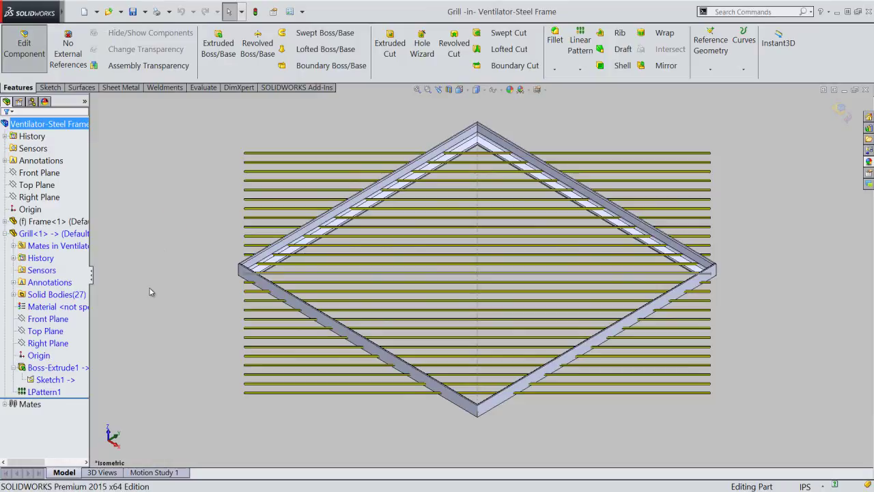
pyautogui.click(55, 379)
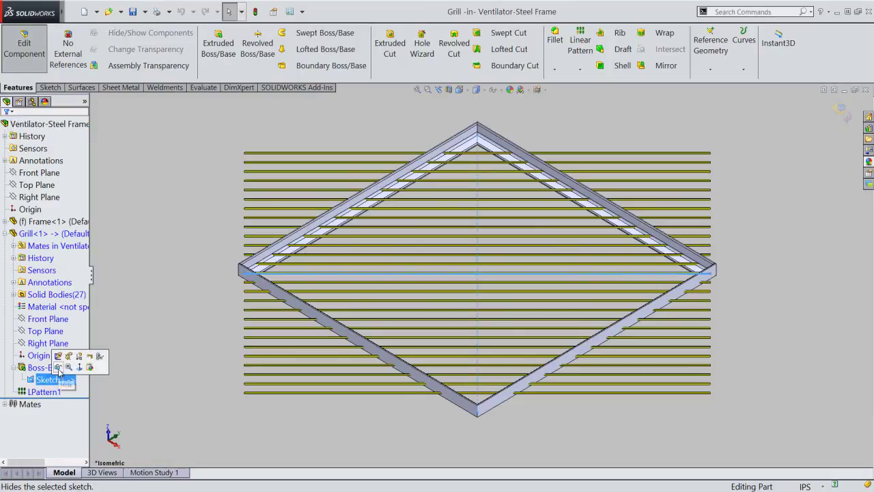
pyautogui.click(59, 369)
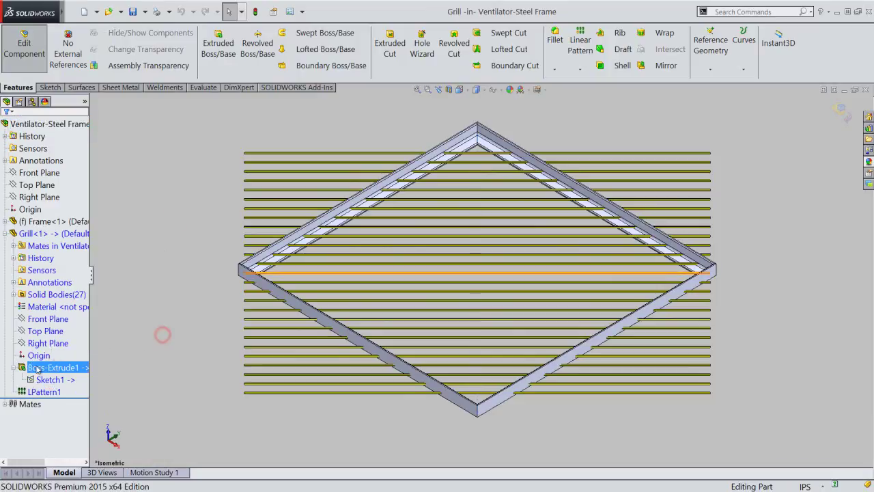
pyautogui.click(14, 368)
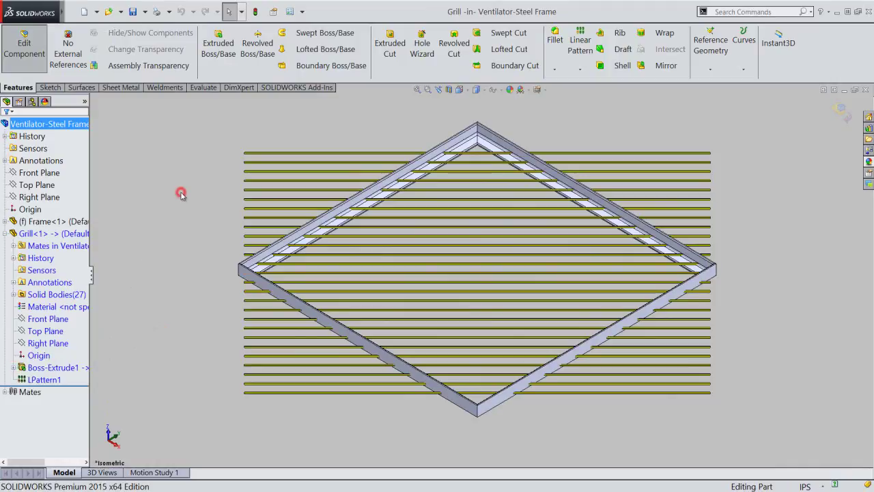
# Create reference axis Axis1 through the grill origin, normal to the frame member's face
pyautogui.click(710, 72)
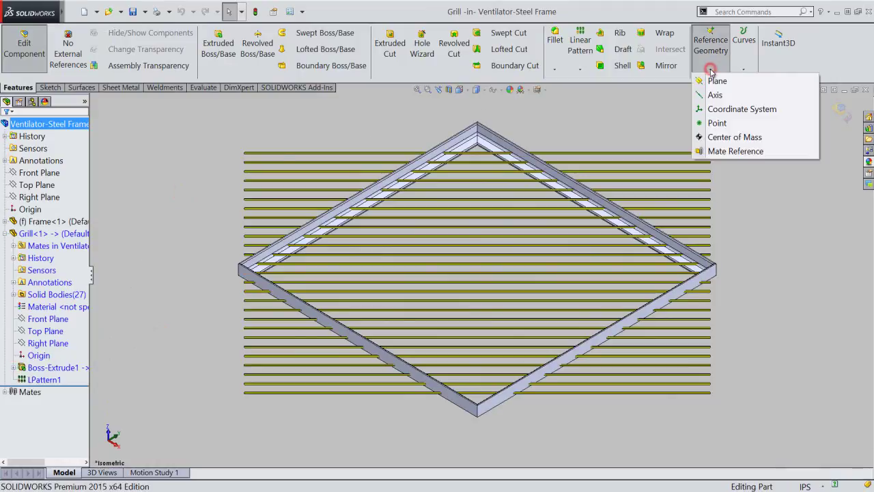
pyautogui.click(729, 96)
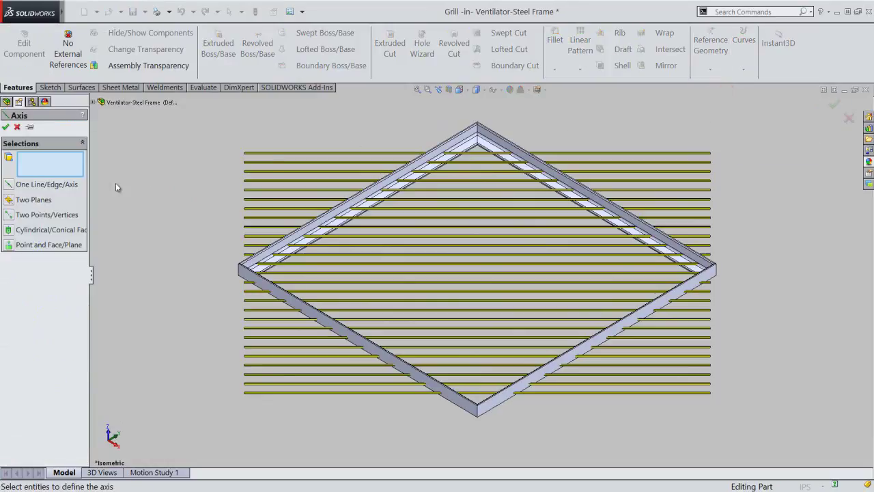
pyautogui.click(16, 247)
pyautogui.click(63, 159)
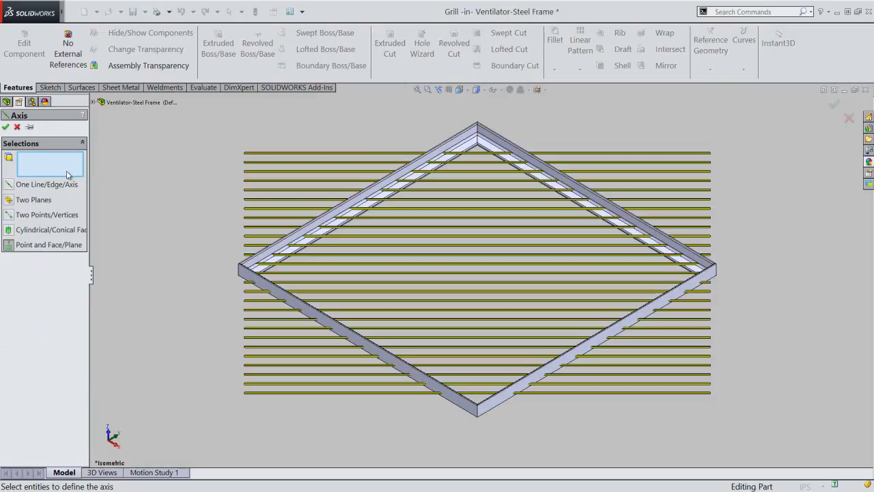
pyautogui.click(93, 102)
pyautogui.click(101, 212)
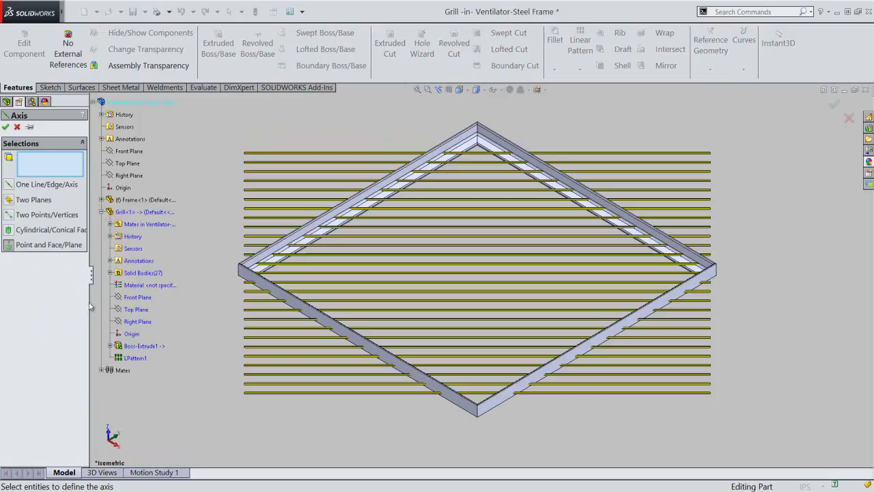
pyautogui.click(128, 334)
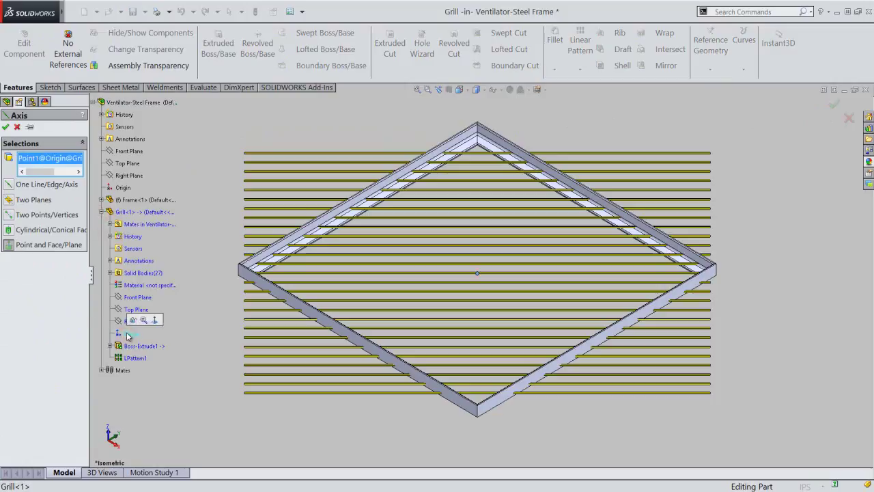
pyautogui.scroll(-2, 288, 253)
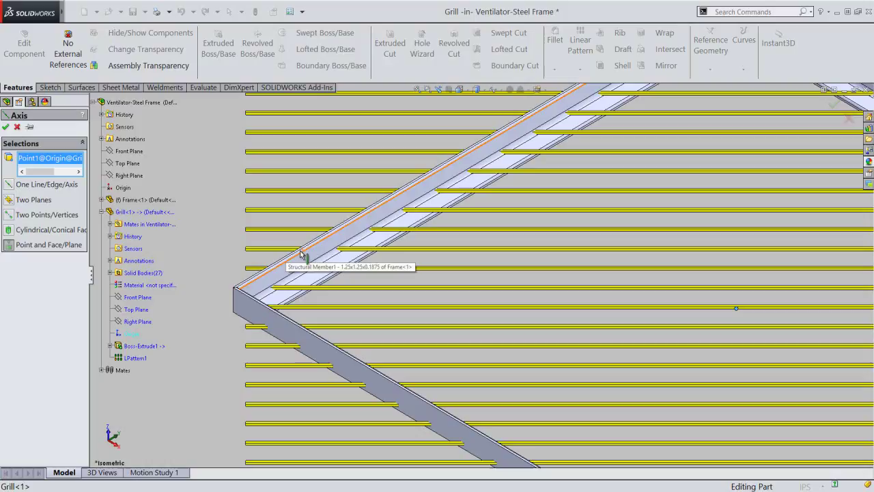
pyautogui.click(340, 267)
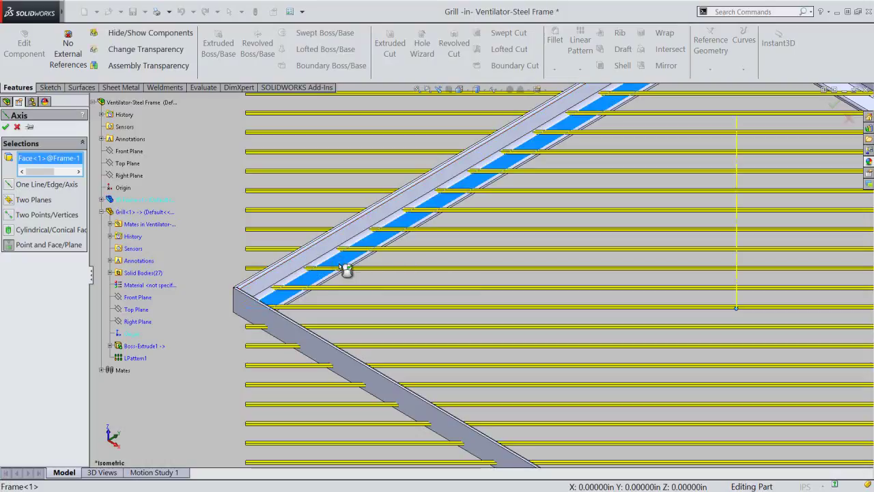
pyautogui.click(7, 128)
pyautogui.press('f')
pyautogui.scroll(-2, 530, 234)
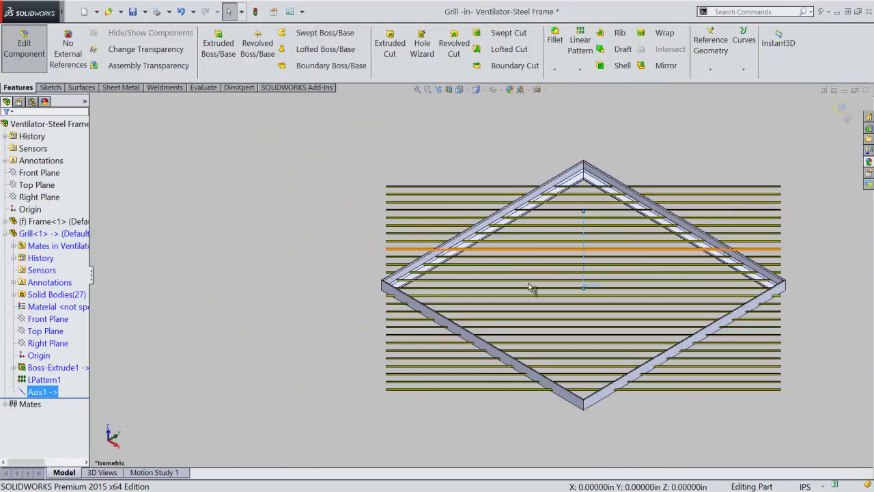
pyautogui.scroll(2, 531, 234)
# Show reference axes in the model view
pyautogui.click(646, 135)
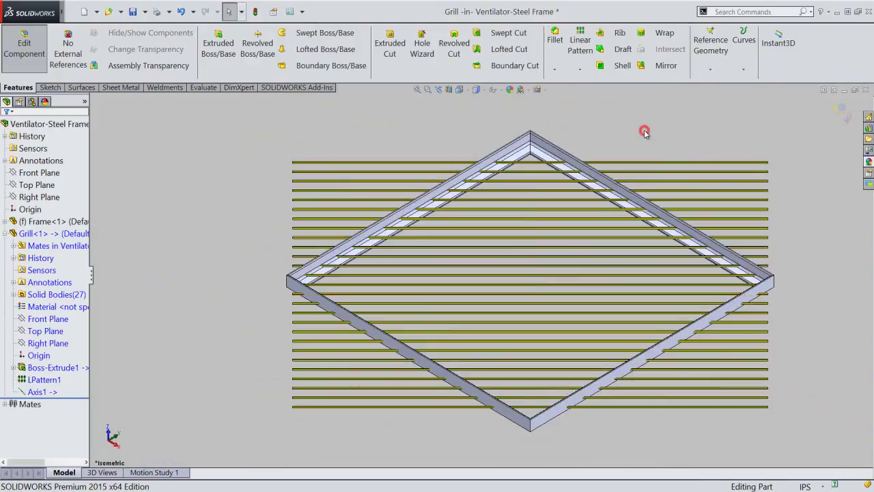
pyautogui.click(497, 91)
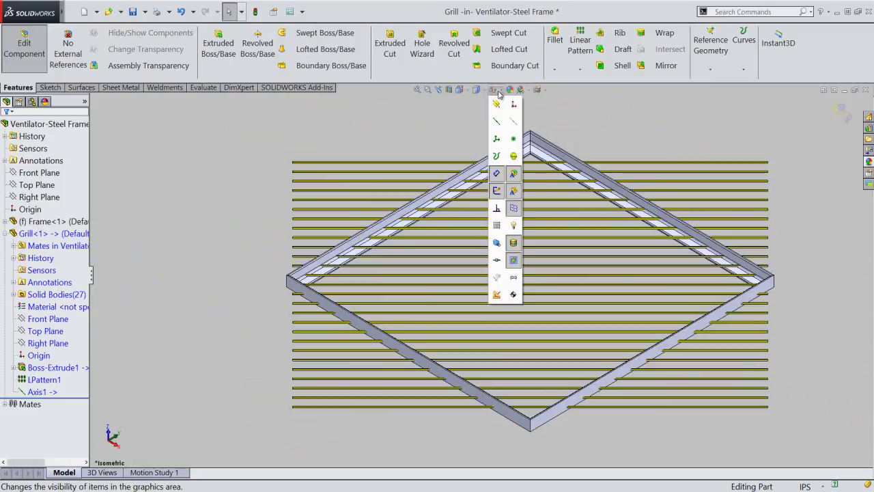
pyautogui.click(496, 121)
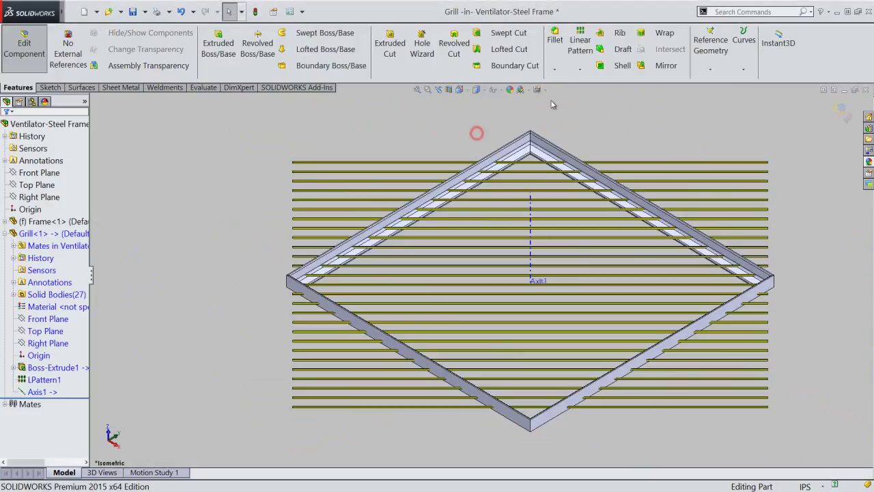
# Start a circular body pattern on Boss-Extrude1 through LPattern1[26]
pyautogui.click(580, 72)
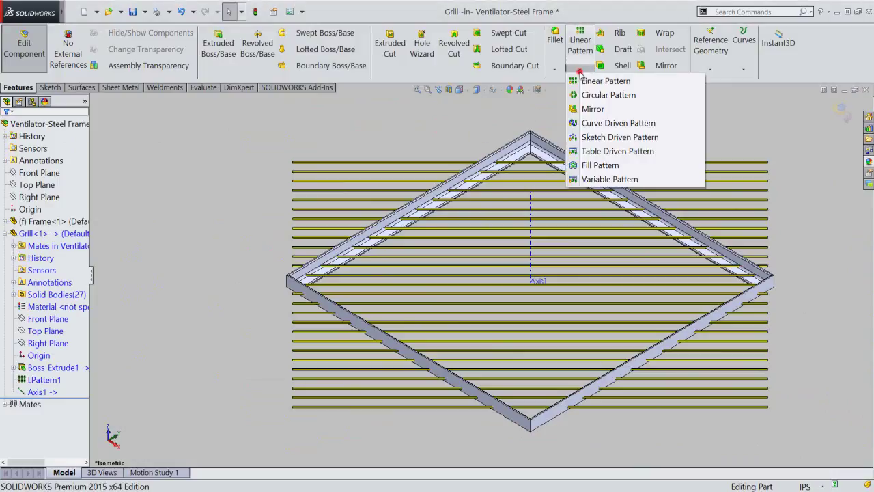
pyautogui.click(647, 97)
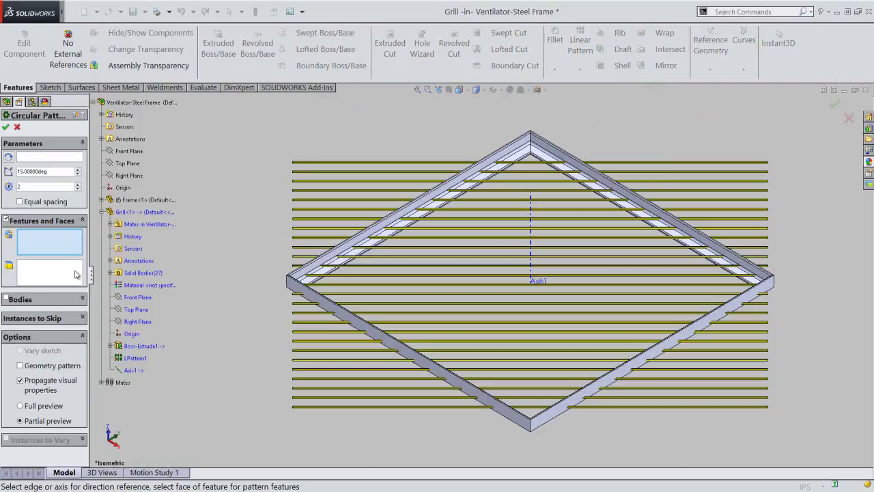
pyautogui.click(7, 299)
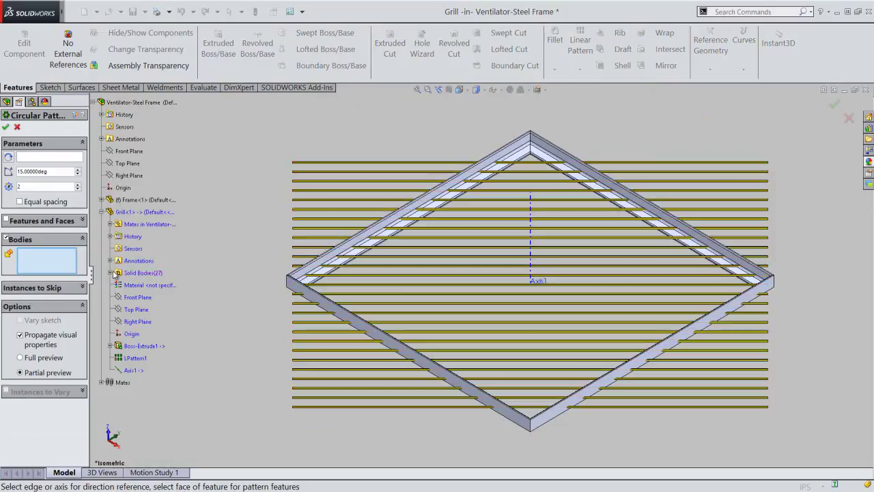
pyautogui.click(111, 273)
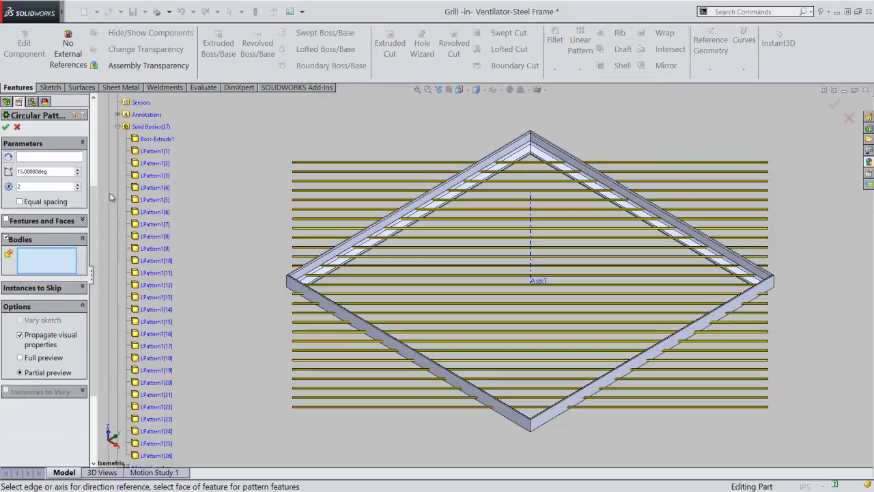
pyautogui.click(158, 139)
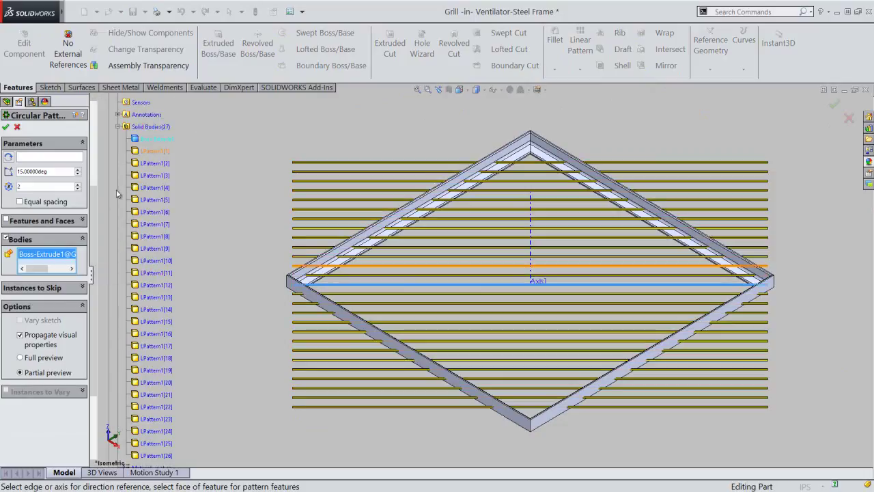
pyautogui.scroll(-3, 109, 287)
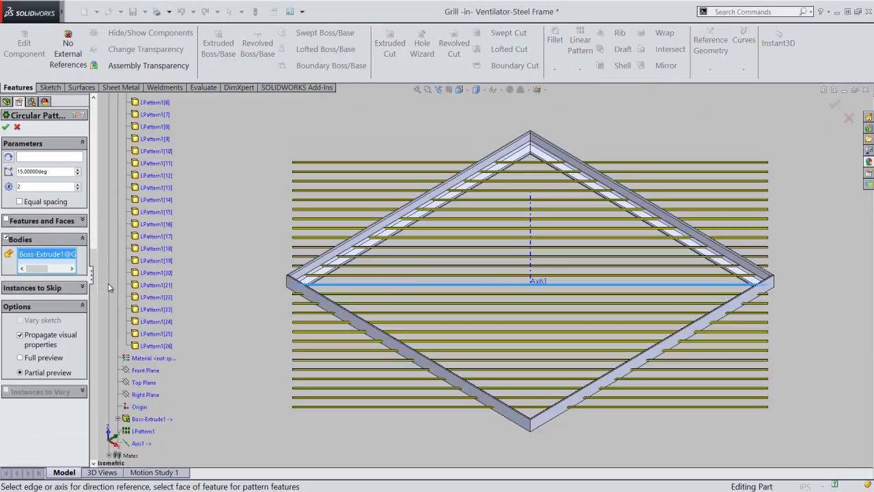
pyautogui.keyDown('shift'); pyautogui.click(153, 346); pyautogui.keyUp('shift')
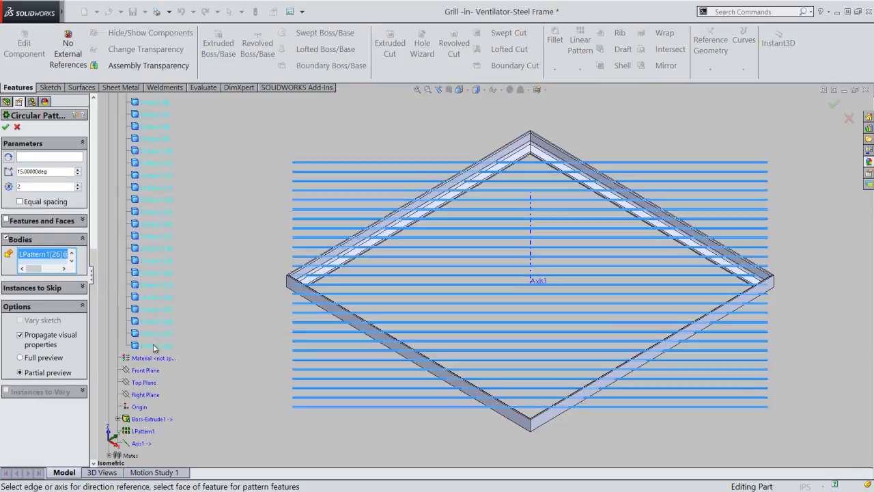
# Rotate the bars about Axis1 at 90deg with 2 instances and accept the pattern
pyautogui.click(29, 157)
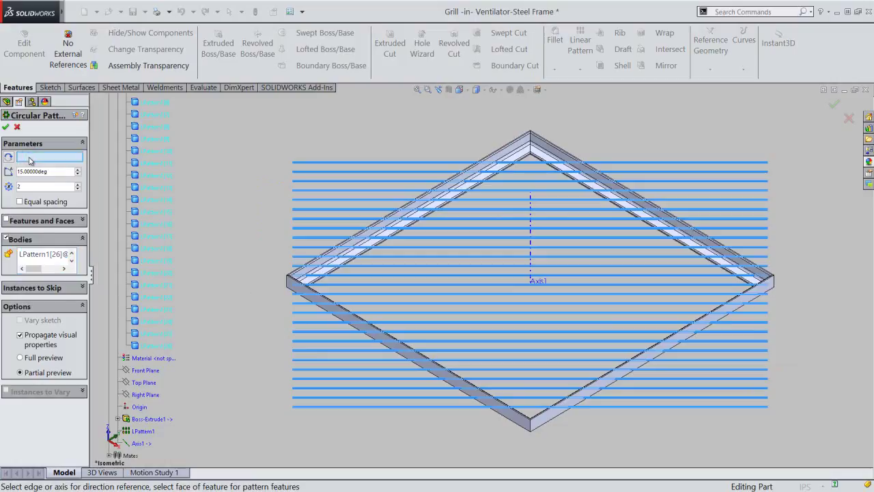
pyautogui.click(531, 207)
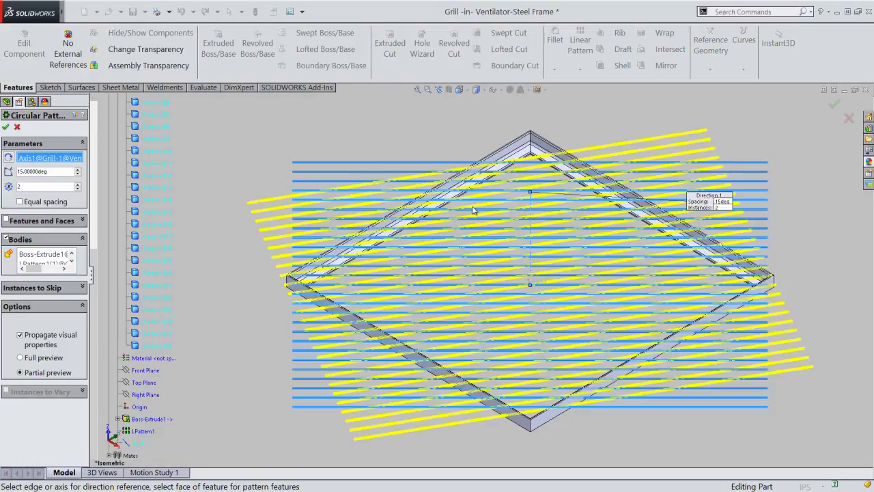
pyautogui.click(60, 173)
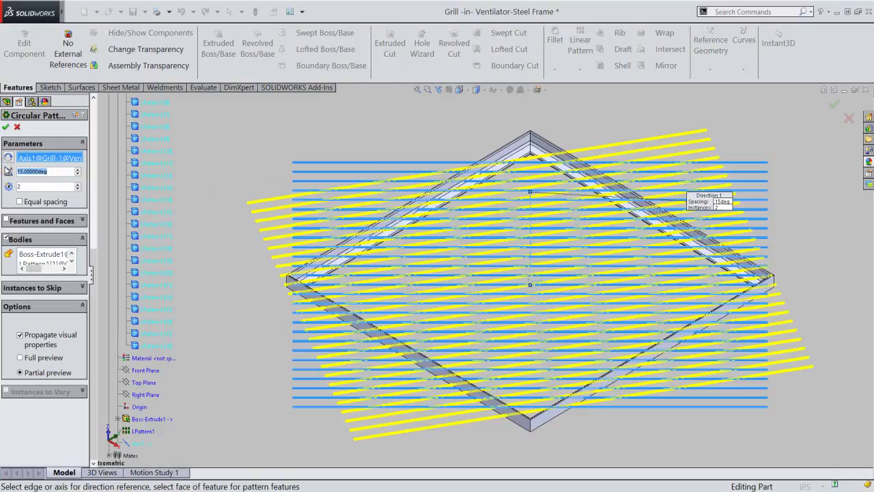
pyautogui.write('90')
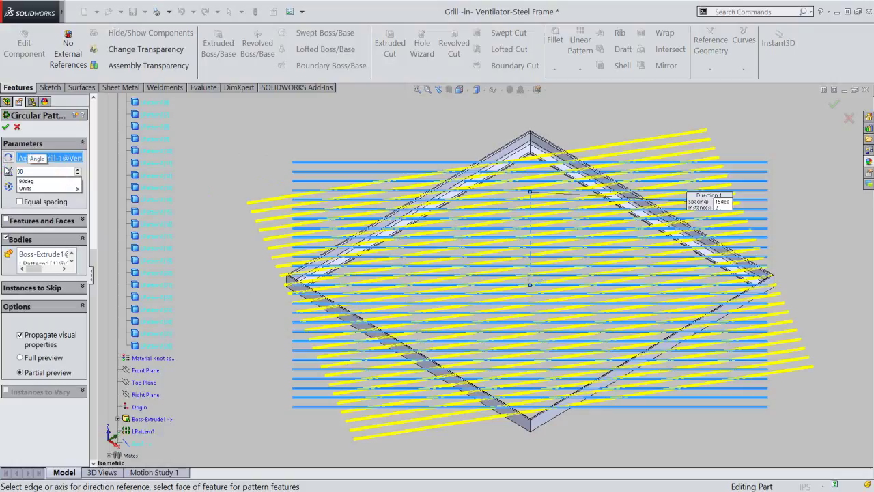
pyautogui.press('Return')
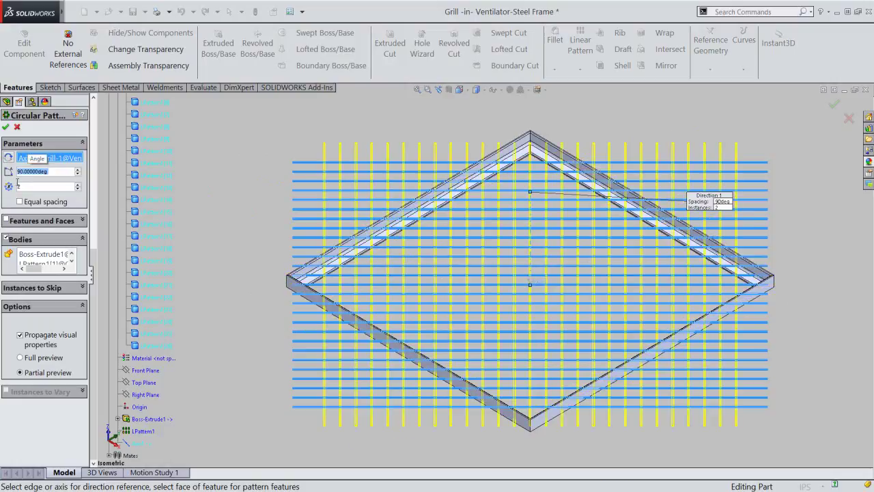
pyautogui.click(25, 186)
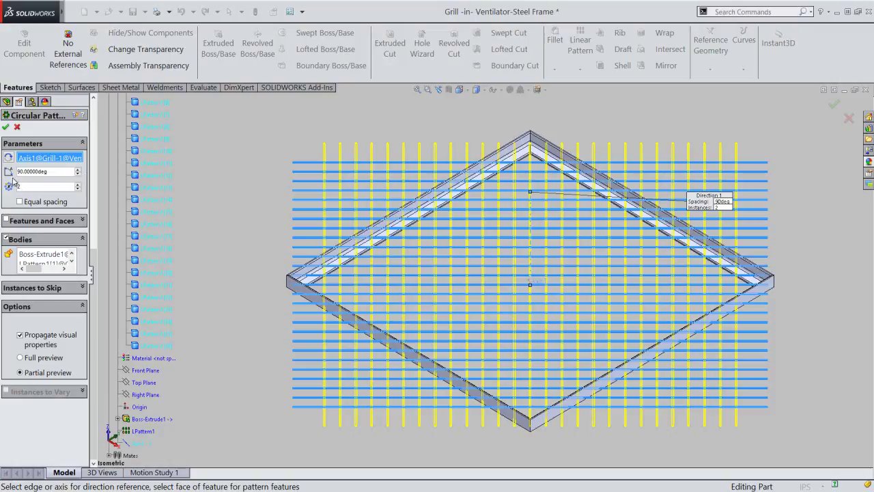
pyautogui.click(7, 127)
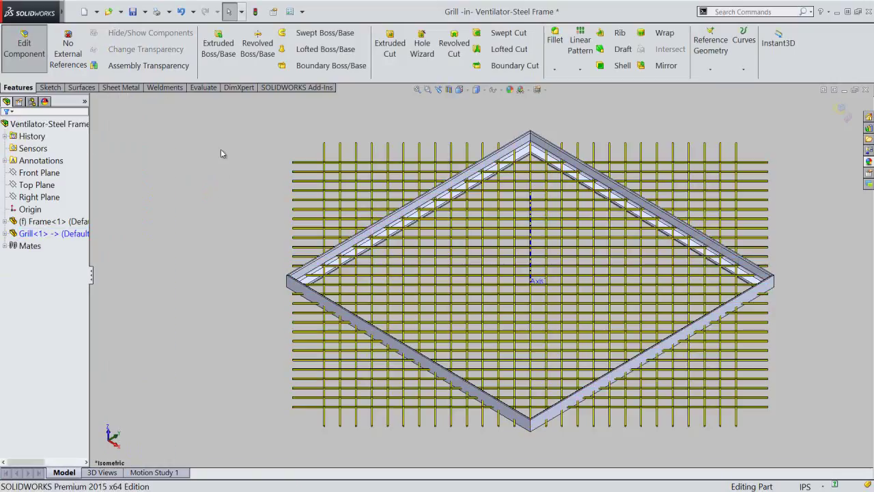
# Hide the grill's Axis1 from the model view
pyautogui.click(5, 234)
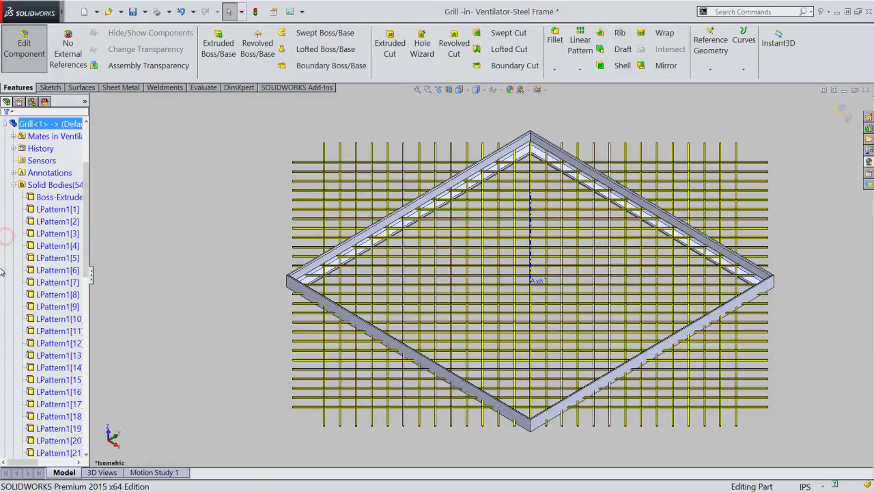
pyautogui.click(13, 186)
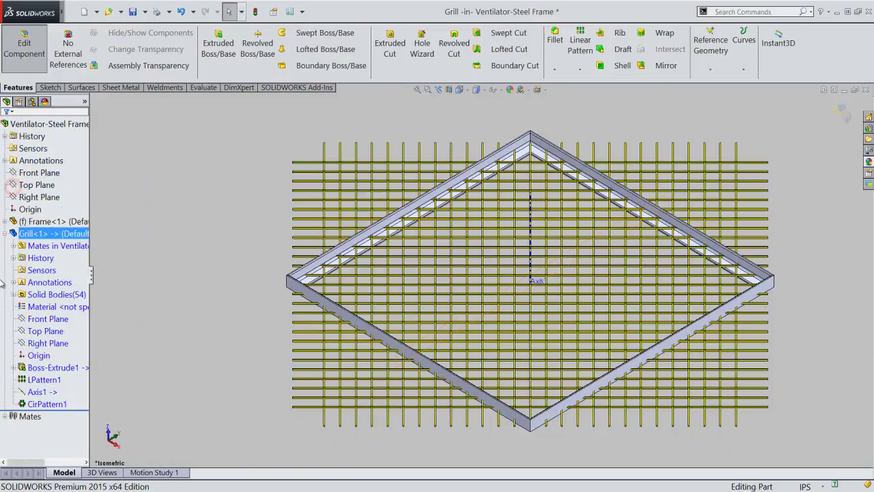
pyautogui.click(57, 390)
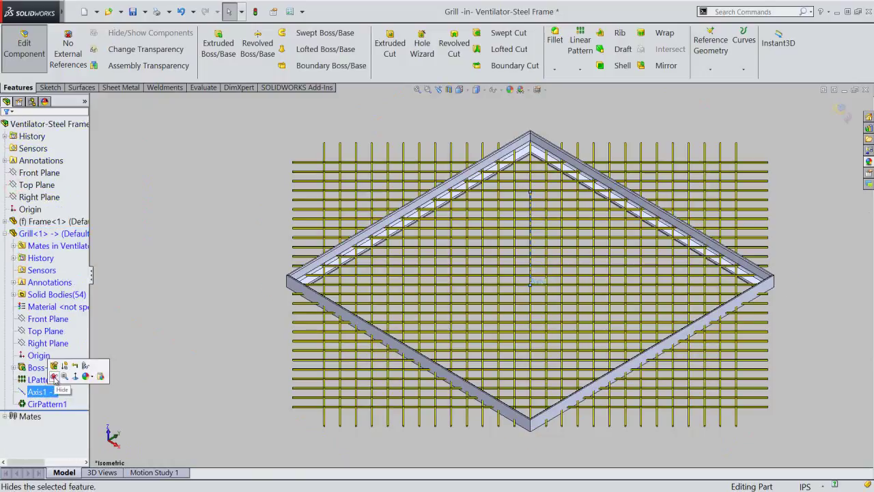
pyautogui.click(55, 376)
# Save the part and add the Data Migration tab to the CommandManager
pyautogui.click(139, 9)
pyautogui.click(212, 233)
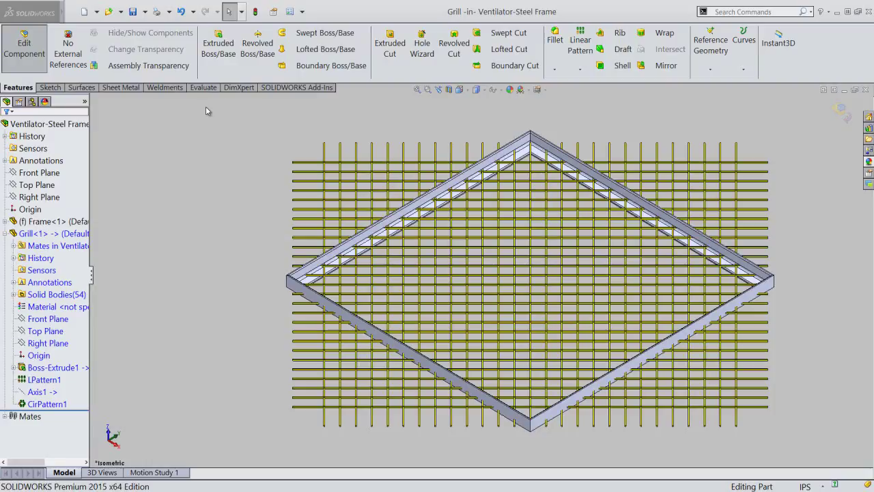
pyautogui.rightClick(247, 92)
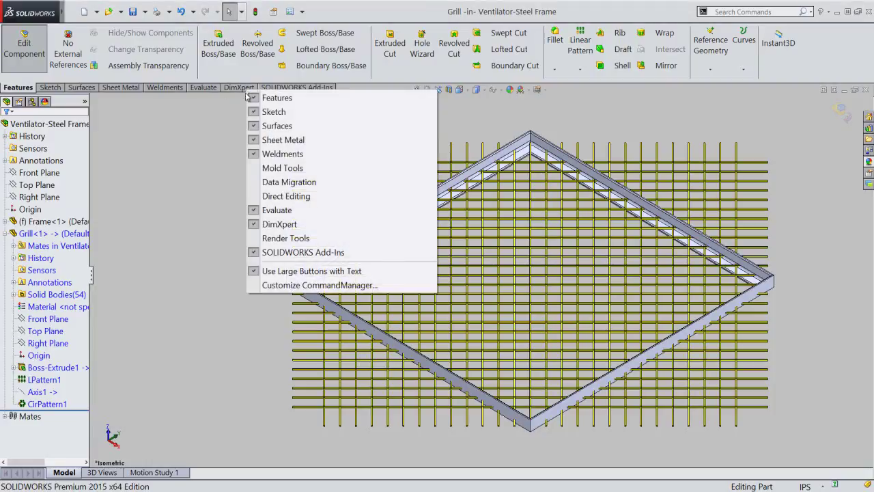
pyautogui.click(254, 182)
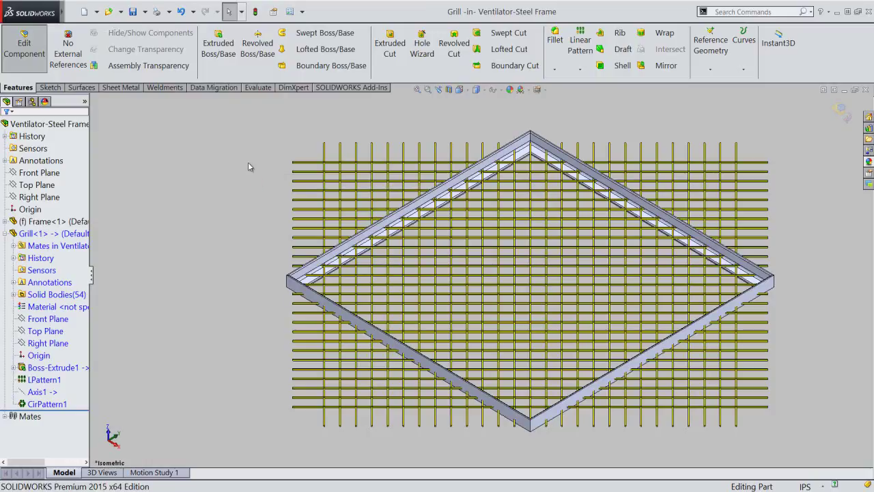
pyautogui.click(225, 94)
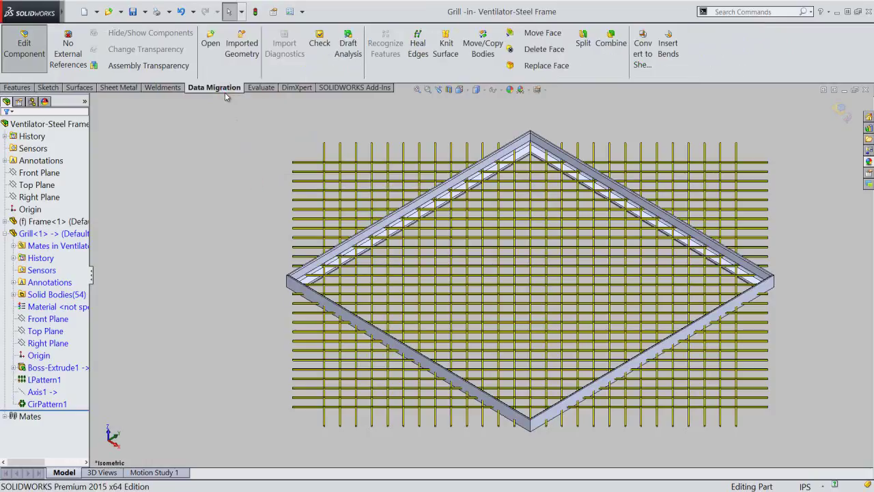
# Combine Boss-Extrude1 with every LPattern1 and CirPattern1 bar body into Combine1, then save
pyautogui.click(611, 46)
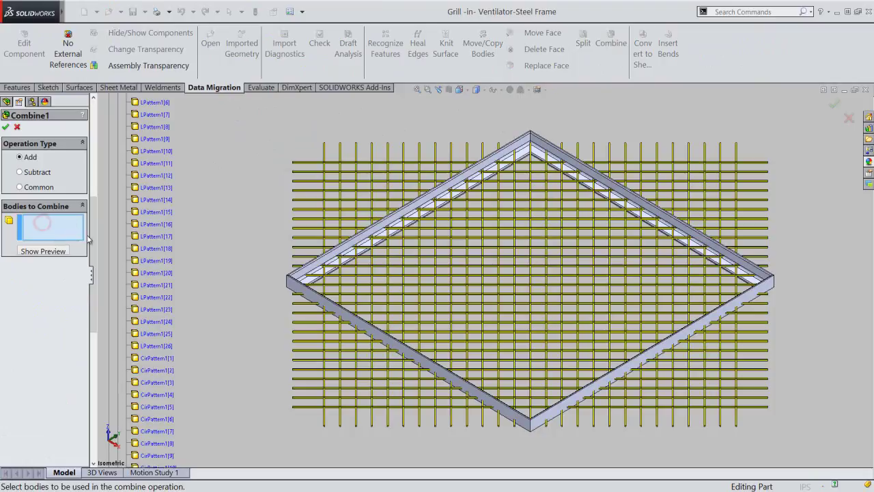
pyautogui.moveTo(93, 251); pyautogui.dragTo(98, 208)
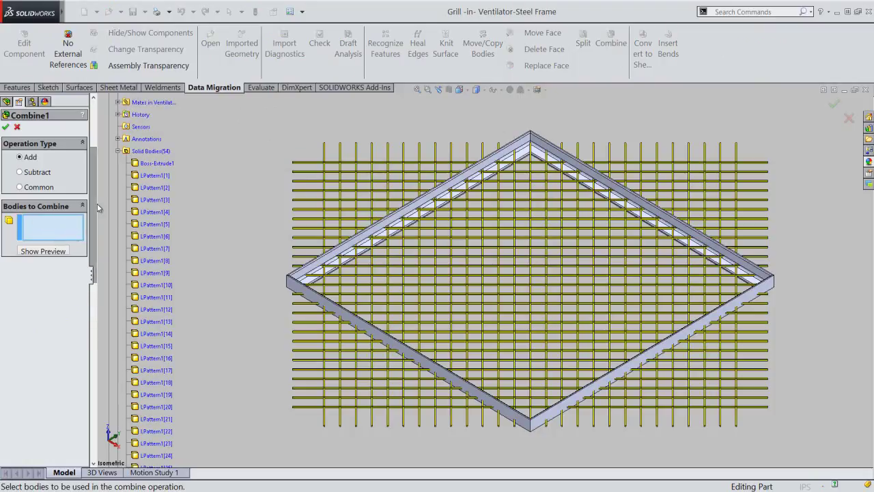
pyautogui.click(163, 166)
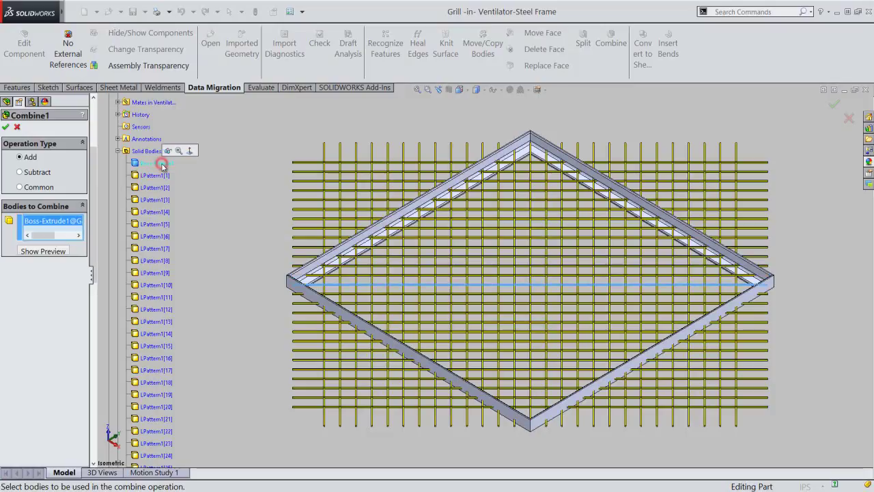
pyautogui.moveTo(95, 195); pyautogui.dragTo(137, 379)
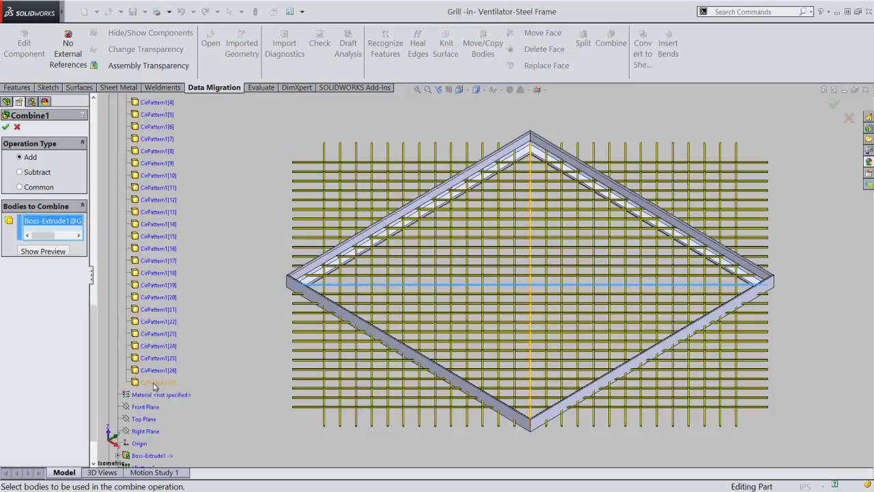
pyautogui.keyDown('shift'); pyautogui.click(153, 383); pyautogui.keyUp('shift')
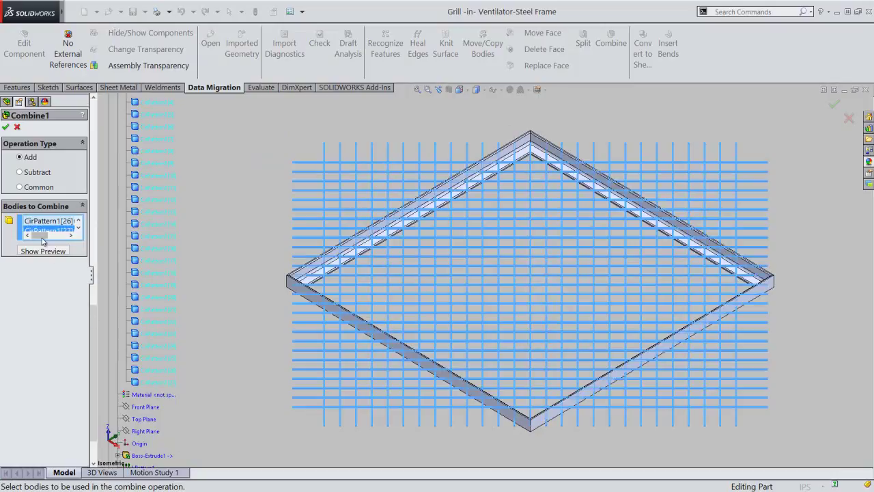
pyautogui.click(5, 128)
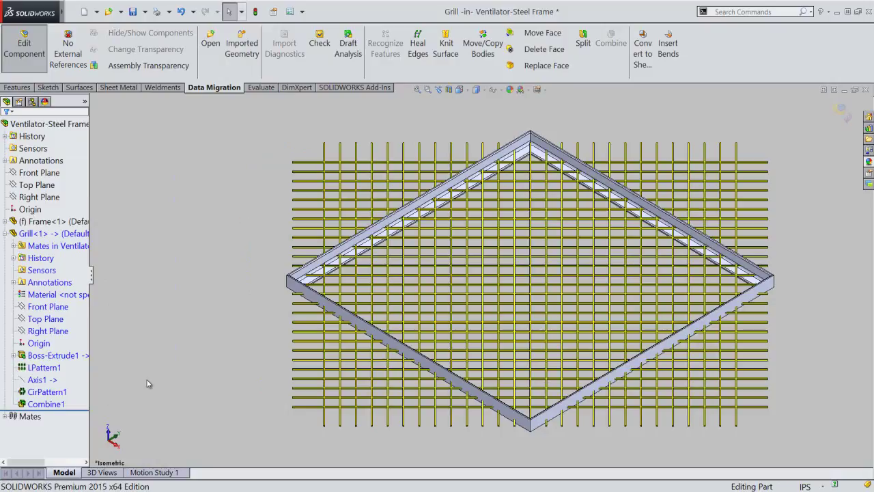
pyautogui.click(48, 403)
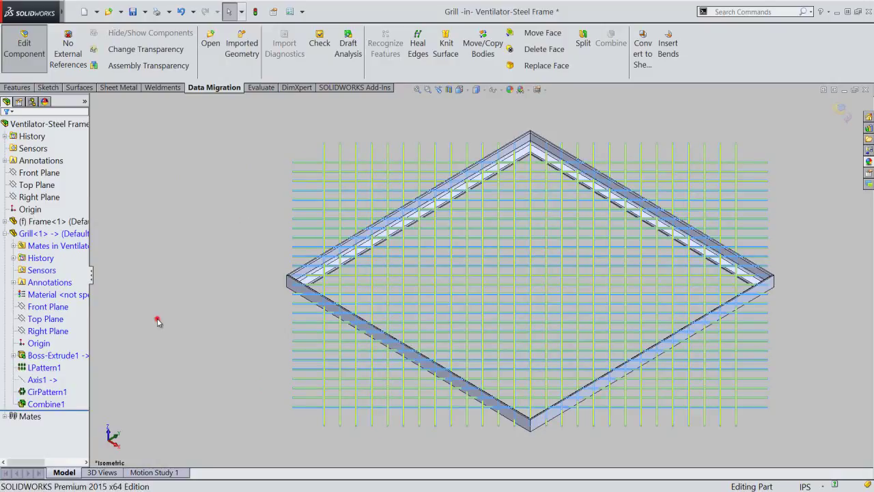
pyautogui.click(157, 322)
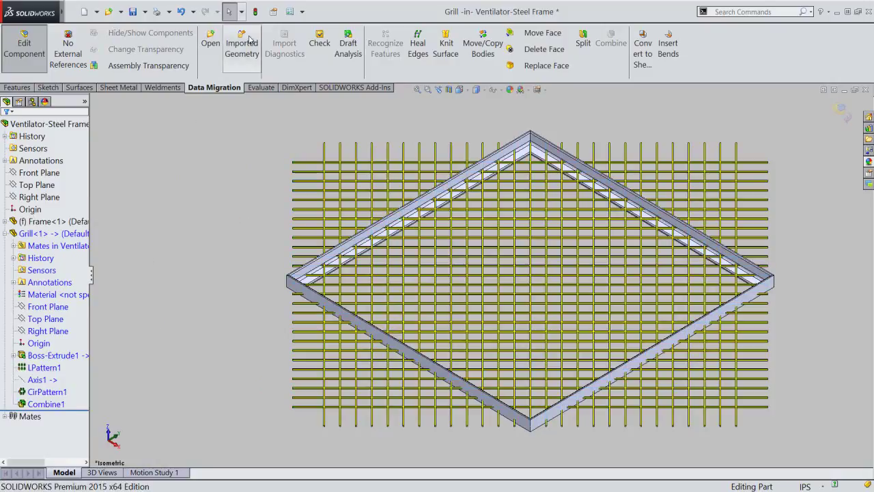
pyautogui.click(133, 12)
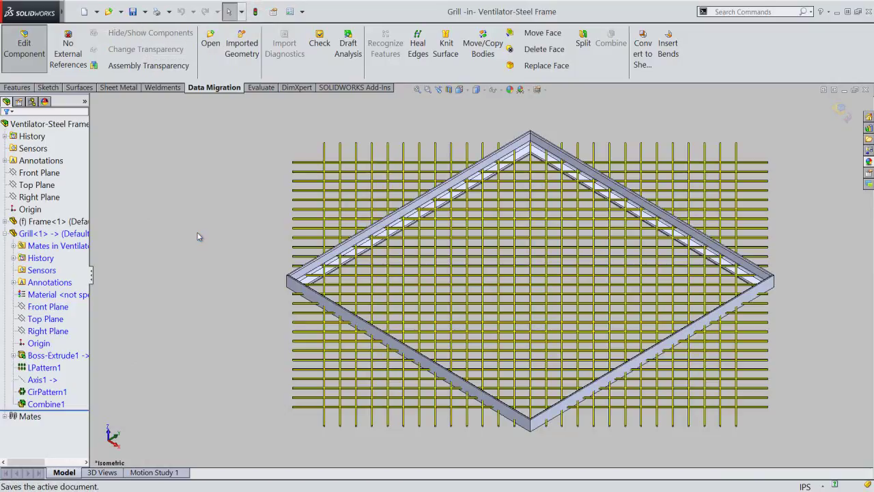
# Start a new sketch on the frame face and view it normal to the plane
pyautogui.click(53, 86)
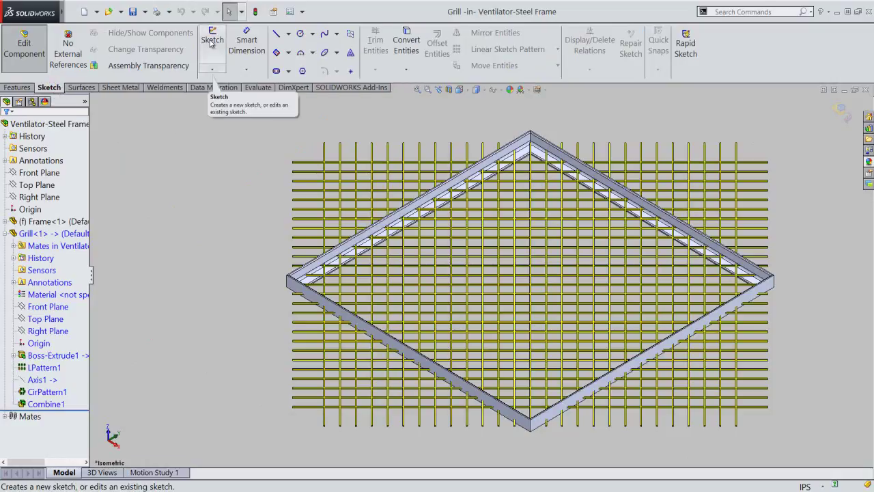
pyautogui.click(212, 40)
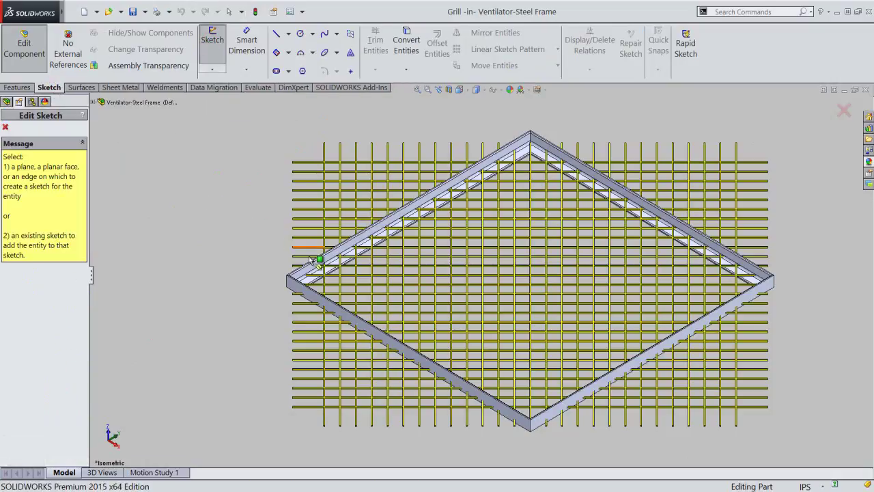
pyautogui.scroll(-3, 312, 260)
pyautogui.scroll(-2, 335, 225)
pyautogui.scroll(-2, 367, 282)
pyautogui.scroll(-1, 390, 289)
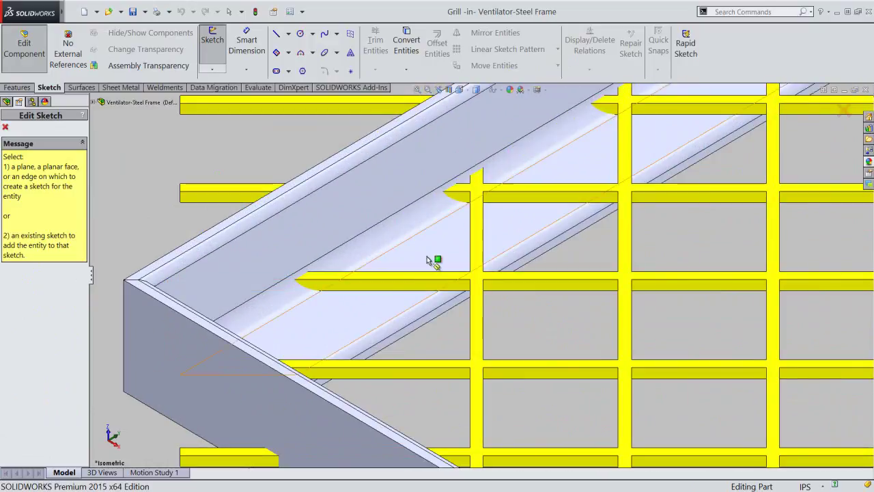
pyautogui.click(426, 258)
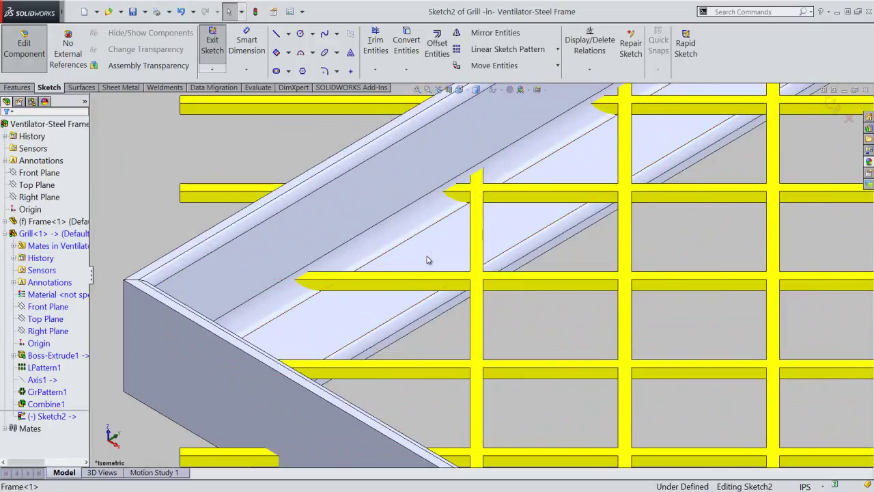
pyautogui.click(461, 90)
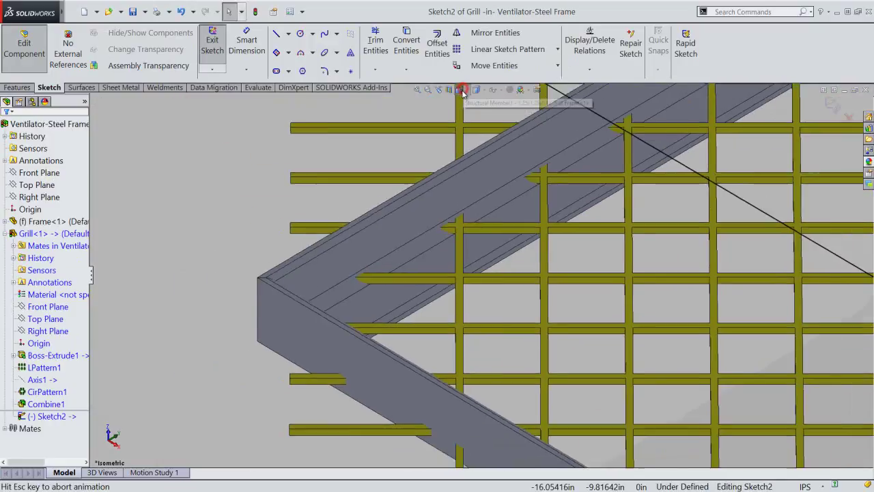
pyautogui.click(478, 220)
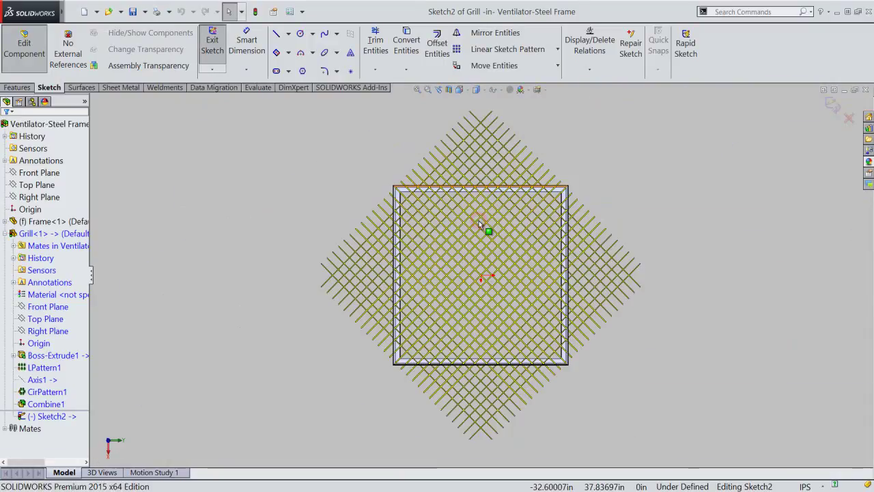
# Draw a center rectangle centred on a grid bar crossing
pyautogui.rightClick(334, 172)
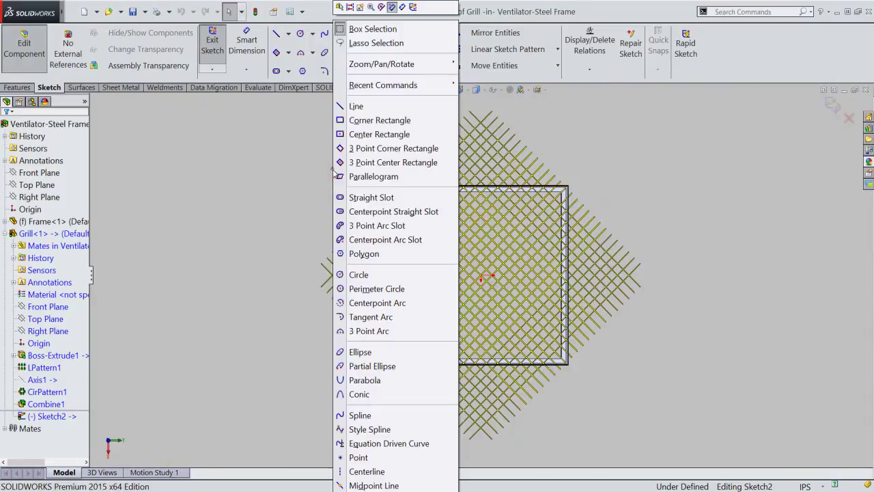
pyautogui.click(346, 134)
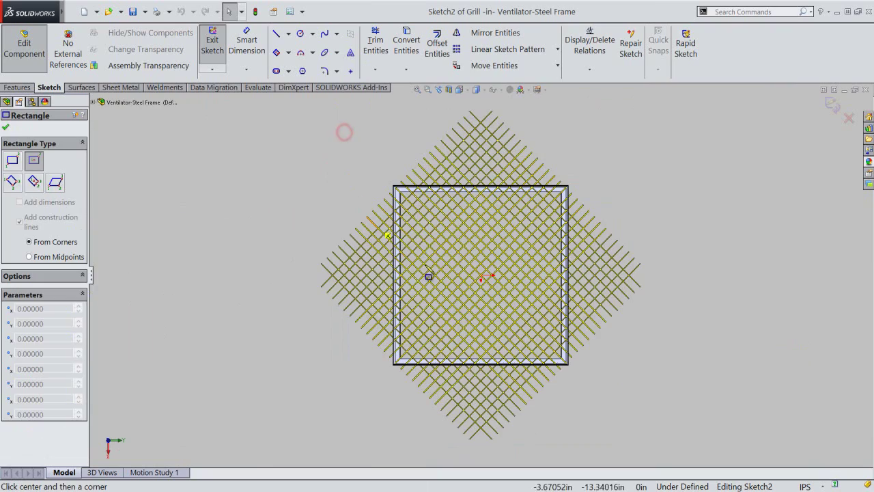
pyautogui.scroll(-2, 482, 282)
pyautogui.scroll(-2, 480, 283)
pyautogui.scroll(-3, 478, 283)
pyautogui.scroll(-2, 471, 283)
pyautogui.scroll(-2, 470, 283)
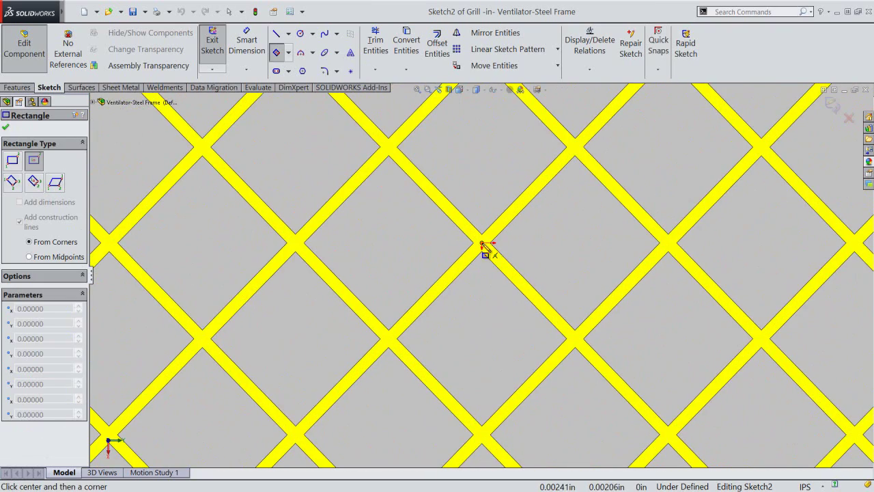
pyautogui.click(483, 243)
pyautogui.click(630, 346)
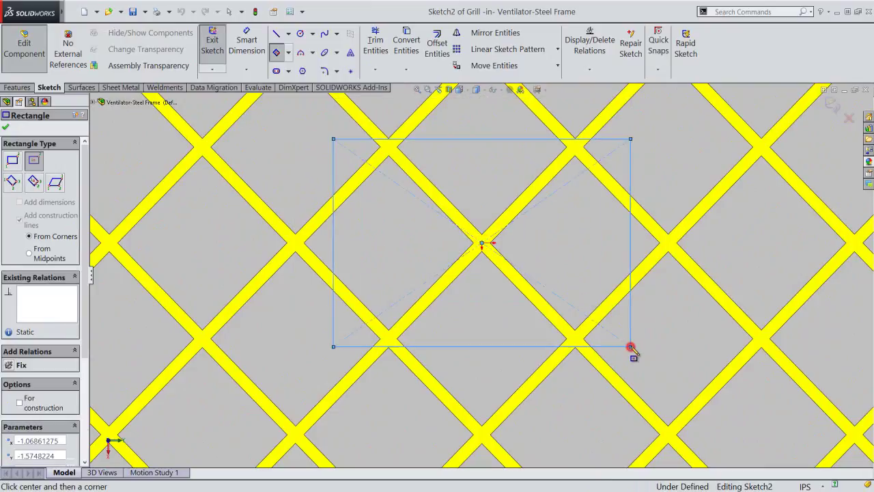
pyautogui.rightClick(574, 243)
pyautogui.click(592, 248)
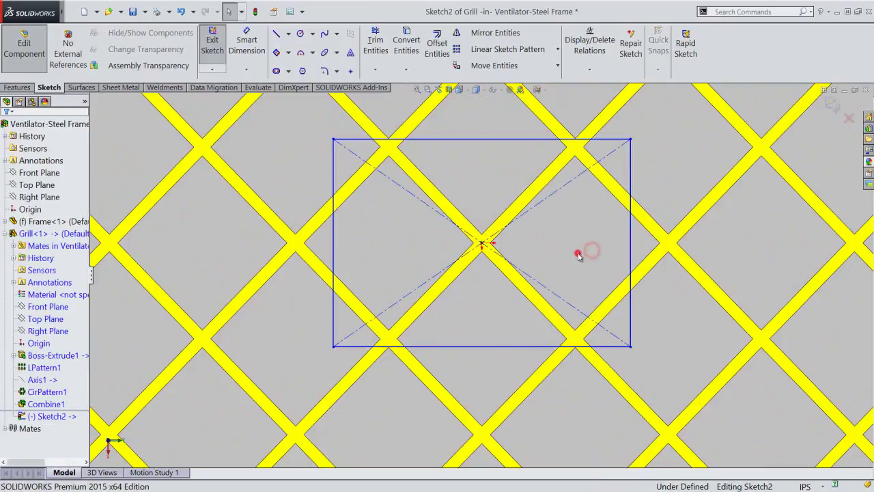
# Make the rectangle's top line collinear with the frame's top edge
pyautogui.click(486, 139)
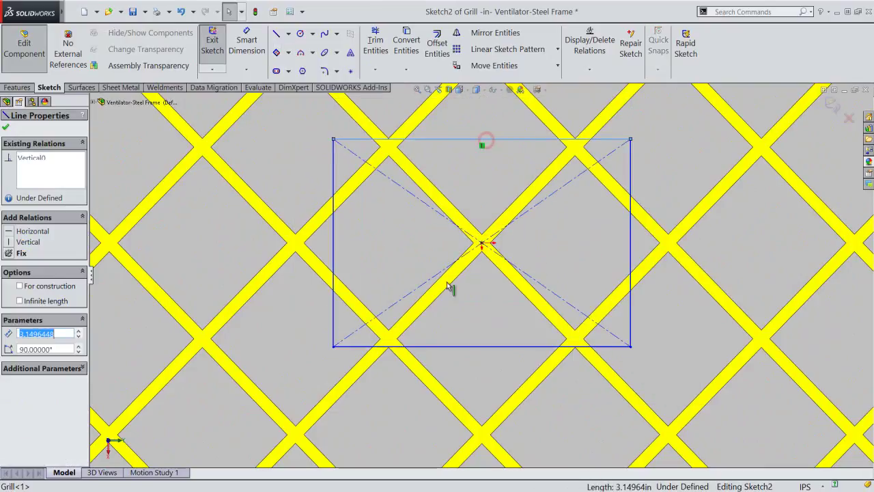
pyautogui.scroll(2, 446, 282)
pyautogui.scroll(3, 424, 331)
pyautogui.scroll(2, 424, 332)
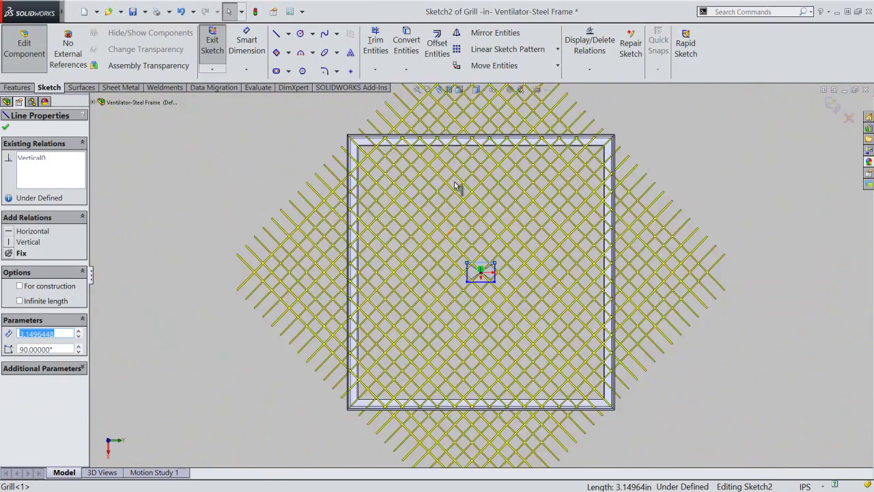
pyautogui.scroll(-2, 473, 154)
pyautogui.scroll(-2, 476, 171)
pyautogui.scroll(-2, 478, 185)
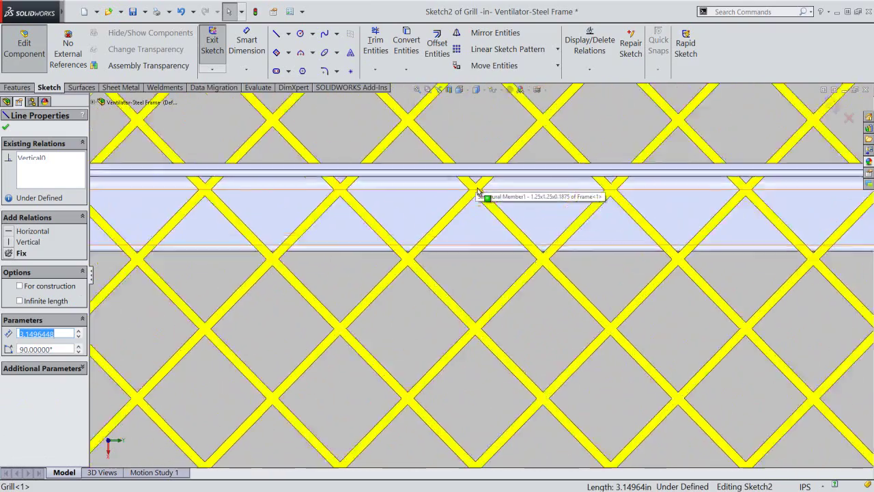
pyautogui.scroll(-1, 478, 195)
pyautogui.keyDown('ctrl'); pyautogui.click(439, 201); pyautogui.keyUp('ctrl')
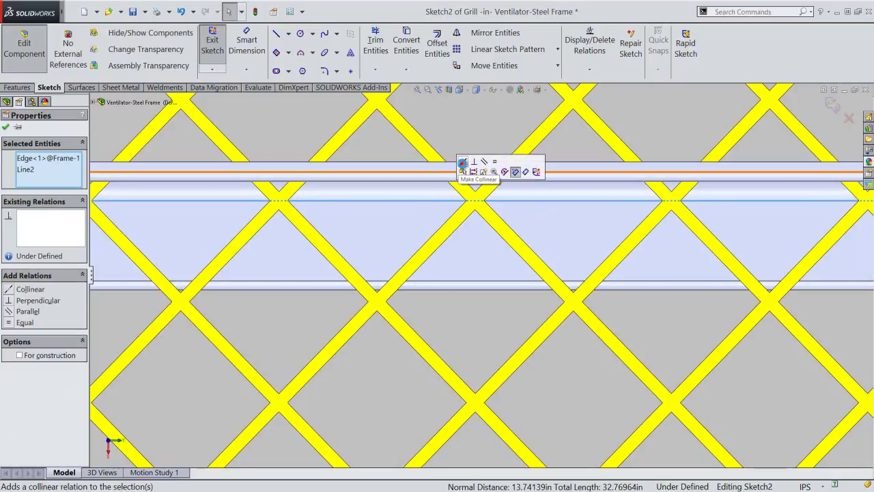
pyautogui.click(462, 164)
pyautogui.click(482, 322)
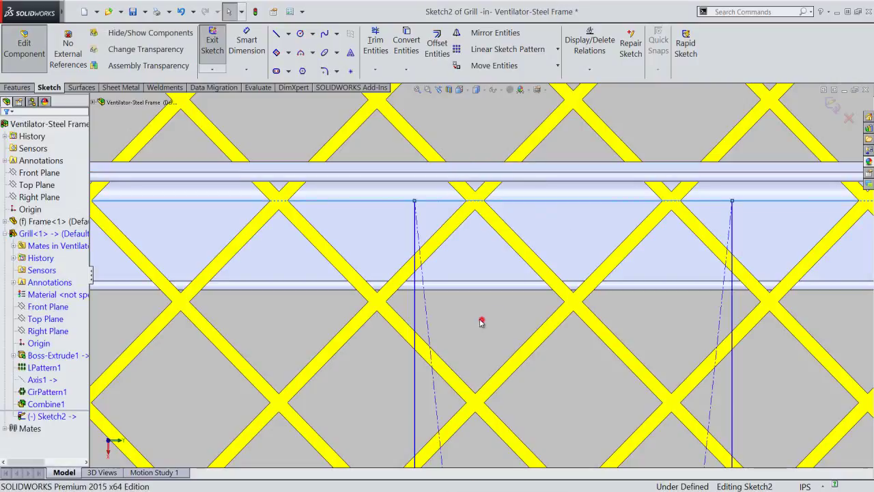
# Make the next sketch line collinear with the frame's left edge
pyautogui.click(416, 322)
pyautogui.press('z')
pyautogui.press('z')
pyautogui.press('z')
pyautogui.scroll(-2, 300, 324)
pyautogui.scroll(-2, 321, 314)
pyautogui.scroll(-3, 342, 308)
pyautogui.scroll(-2, 362, 293)
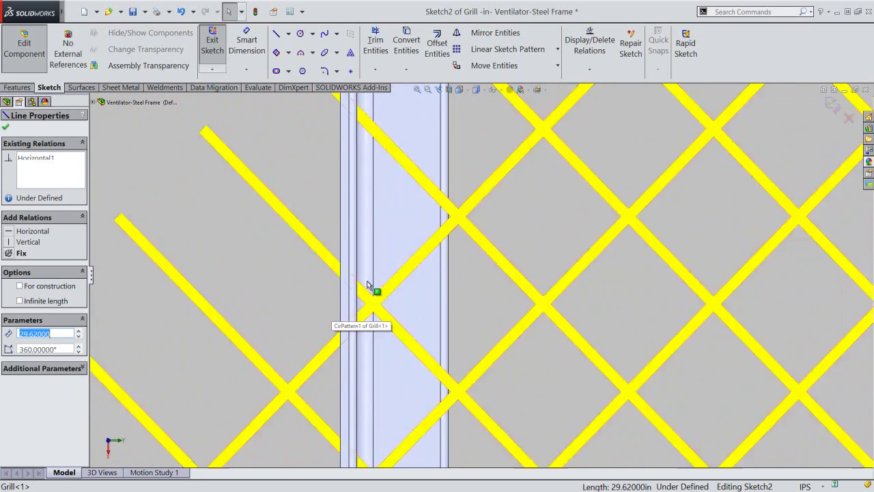
pyautogui.keyDown('ctrl'); pyautogui.click(372, 271); pyautogui.keyUp('ctrl')
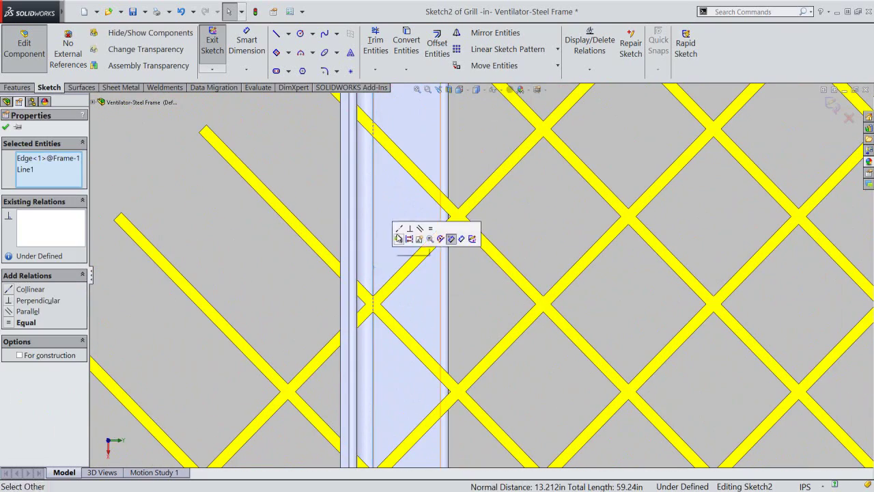
pyautogui.click(399, 237)
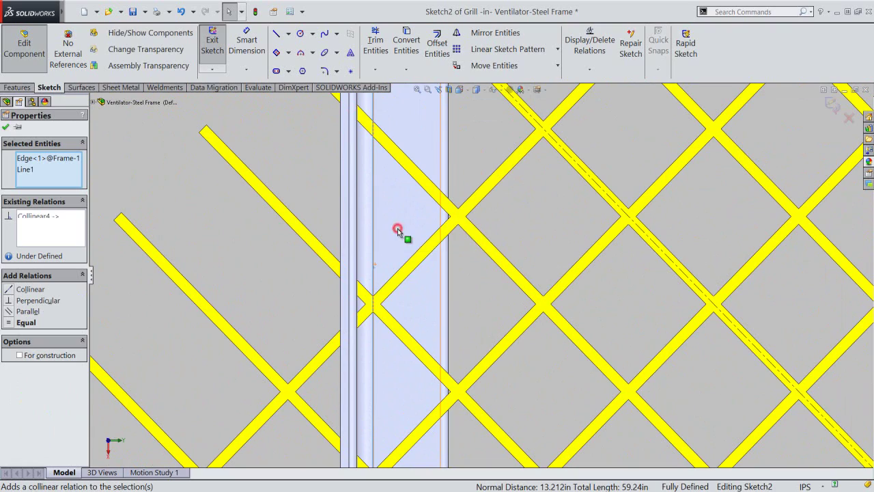
pyautogui.click(274, 248)
# Zoom to fit, switch to the Isometric view, and exit Sketch2
pyautogui.press('f')
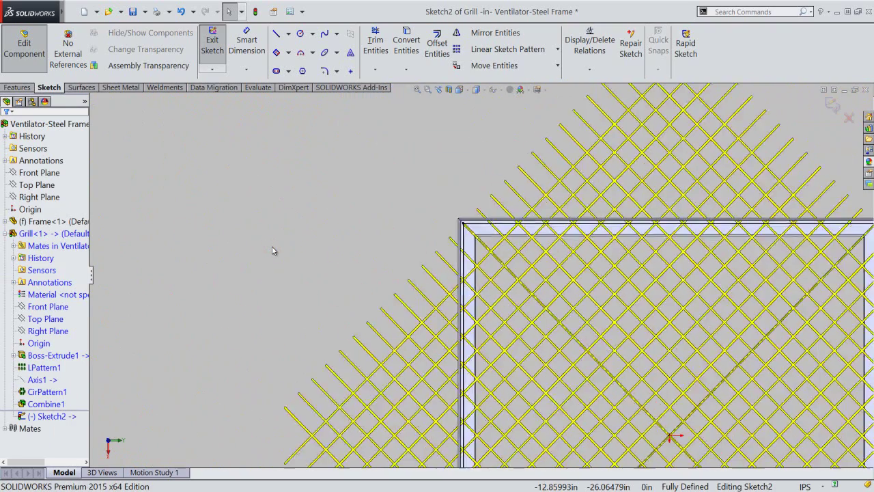
pyautogui.click(463, 93)
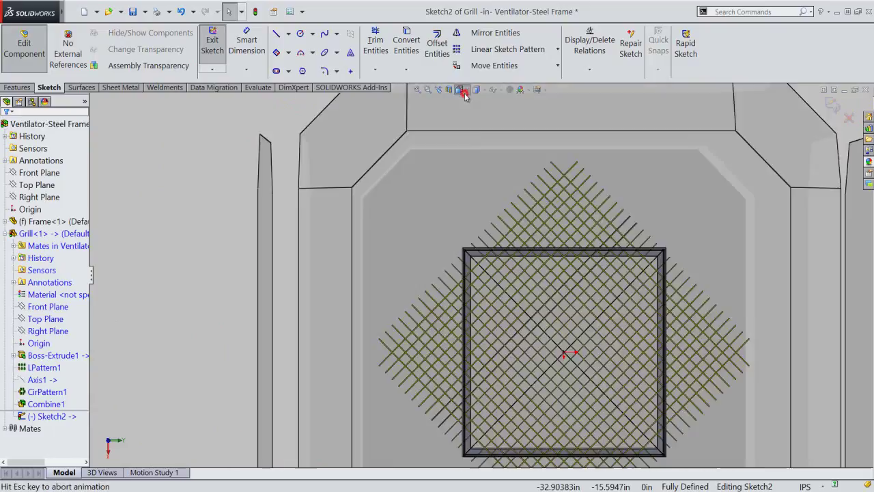
pyautogui.click(530, 123)
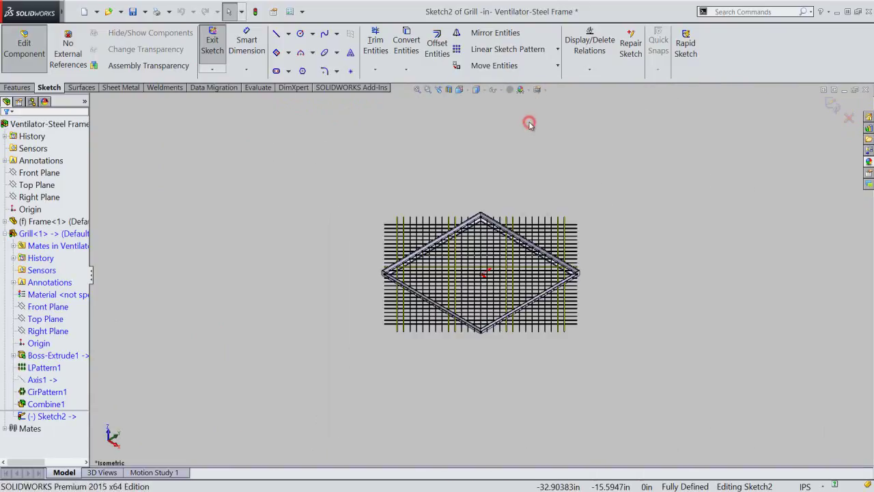
pyautogui.click(833, 104)
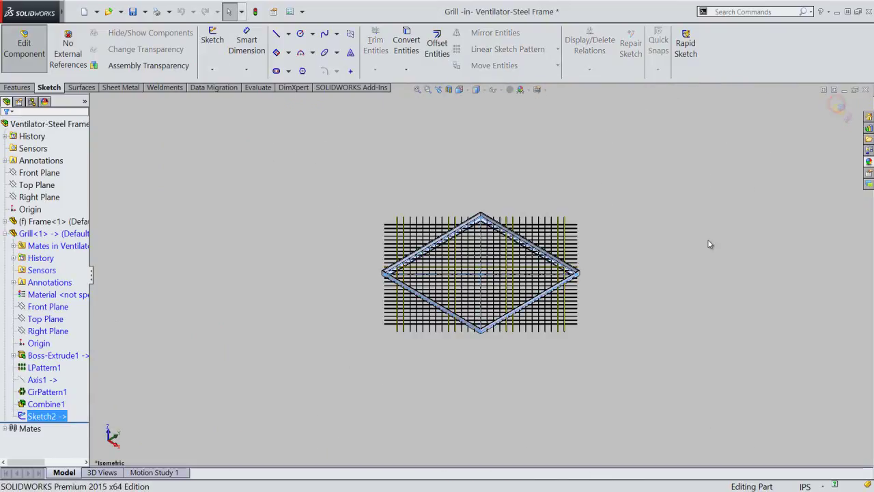
# Create an extruded surface from Sketch2 with a Direction 1 depth of 1
pyautogui.scroll(-1, 469, 260)
pyautogui.scroll(-2, 469, 270)
pyautogui.scroll(-2, 469, 273)
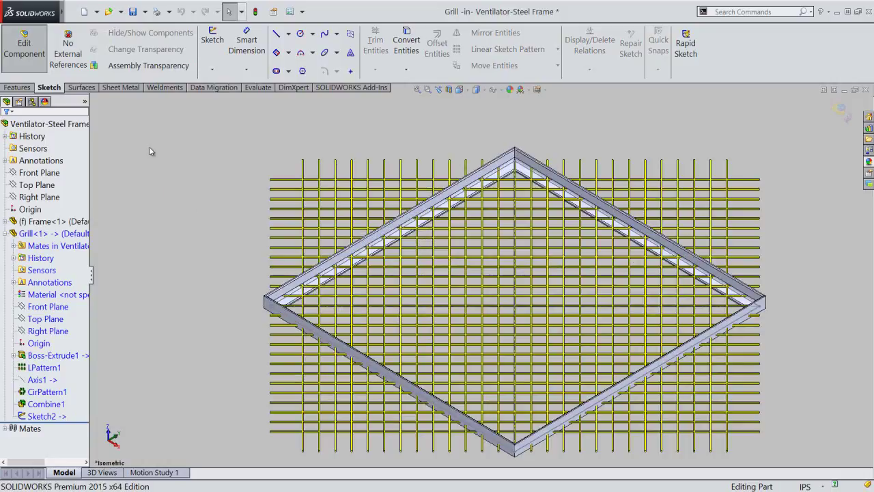
pyautogui.click(84, 88)
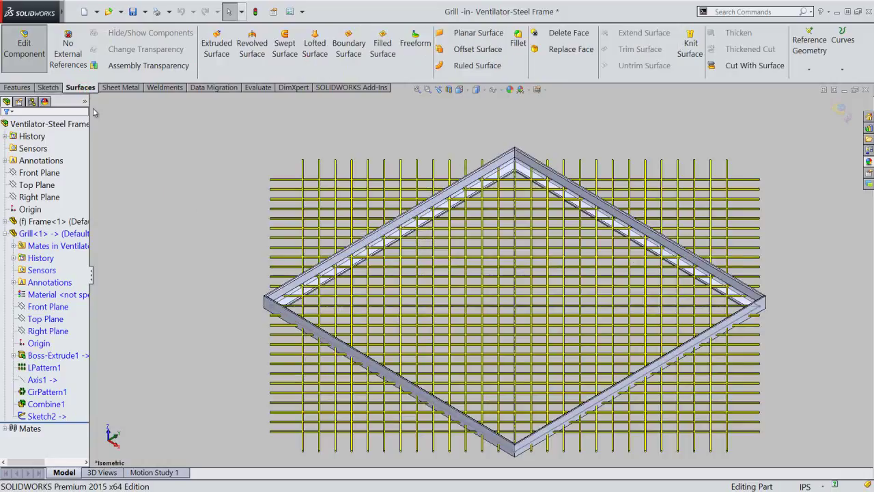
pyautogui.click(224, 57)
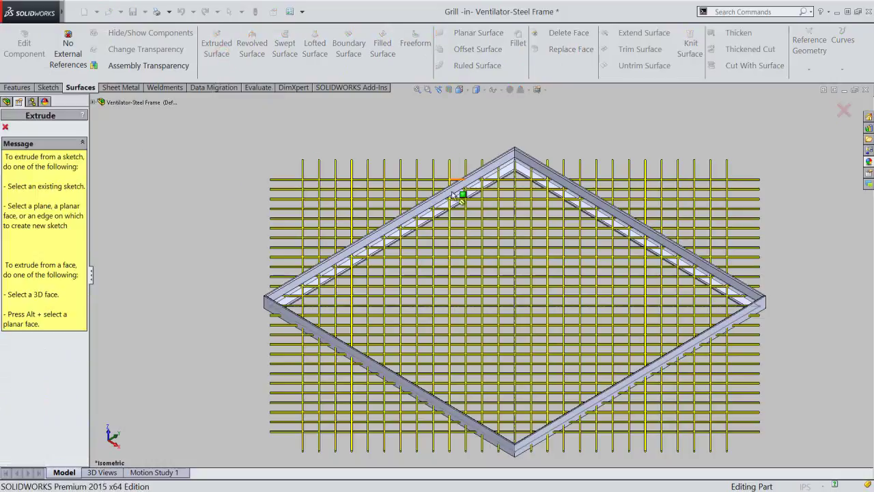
pyautogui.scroll(-3, 458, 205)
pyautogui.scroll(-3, 465, 219)
pyautogui.scroll(-3, 425, 230)
pyautogui.scroll(-2, 425, 230)
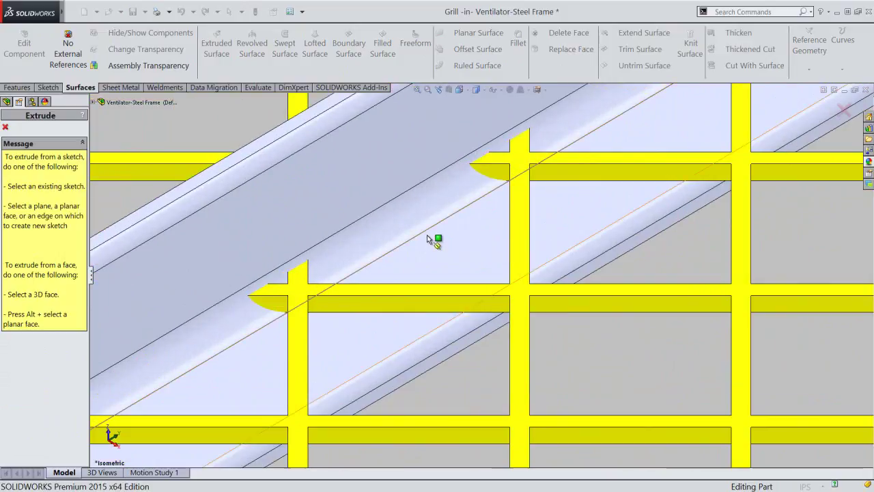
pyautogui.press('Escape')
pyautogui.click(428, 231)
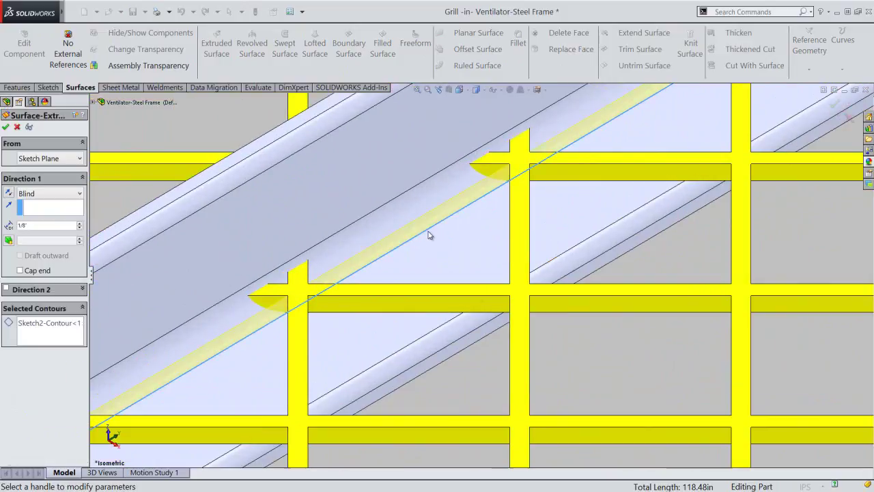
pyautogui.doubleClick(38, 224)
pyautogui.write('1')
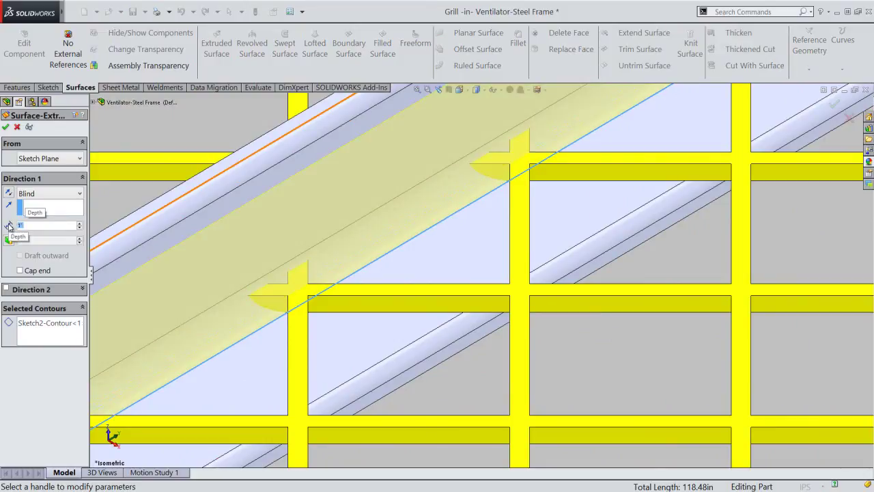
pyautogui.click(5, 127)
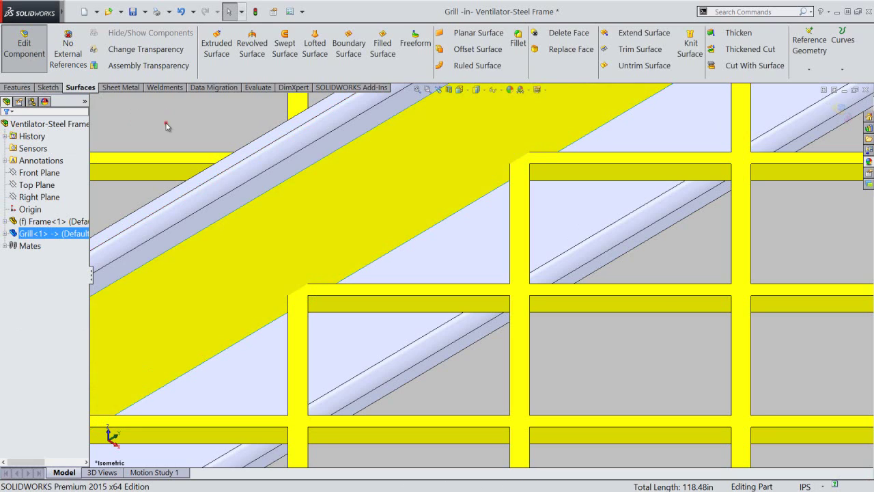
# Expand the Grill component in the feature tree to show Surface-Extrude1
pyautogui.scroll(3, 266, 183)
pyautogui.scroll(3, 264, 178)
pyautogui.scroll(3, 380, 282)
pyautogui.scroll(-2, 546, 355)
pyautogui.scroll(-2, 584, 352)
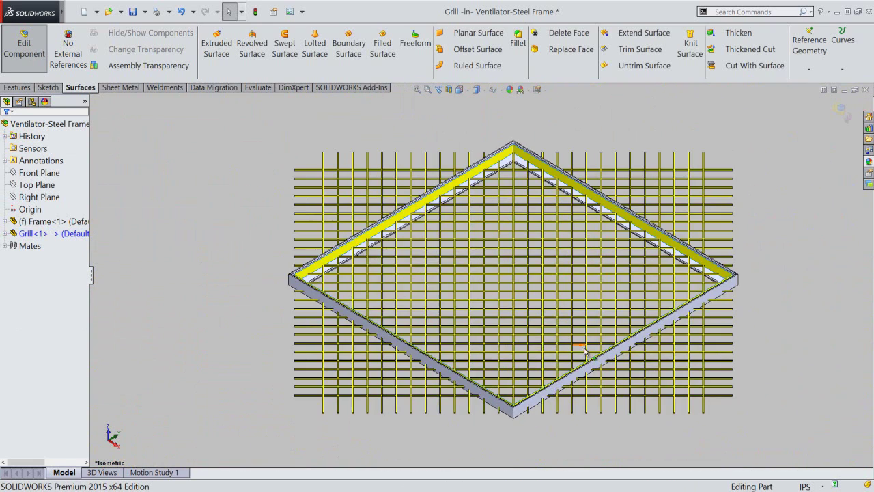
pyautogui.click(4, 234)
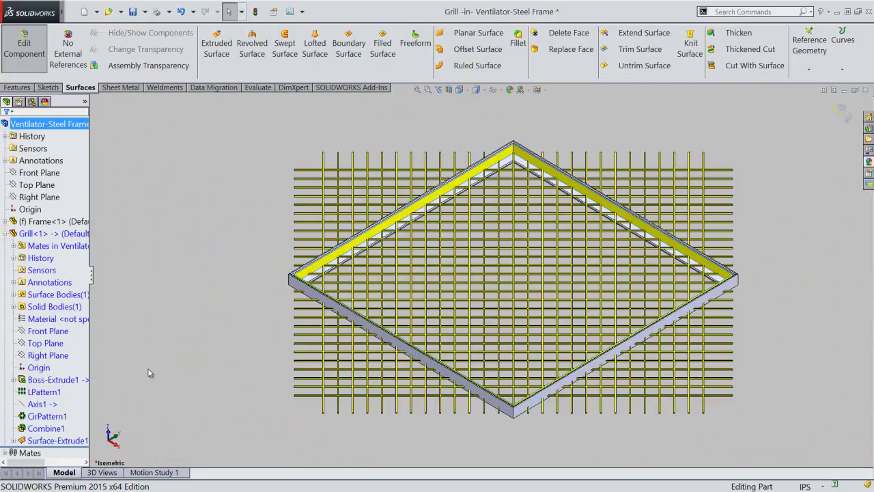
# Start a Split with Surface-Extrude1 as the trim tool and cut all grill bodies
pyautogui.click(215, 89)
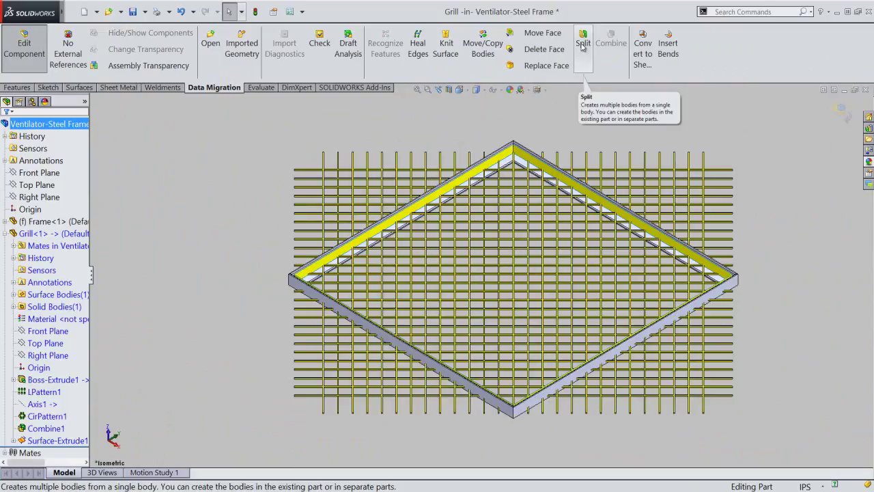
pyautogui.click(582, 46)
pyautogui.click(554, 400)
pyautogui.click(551, 401)
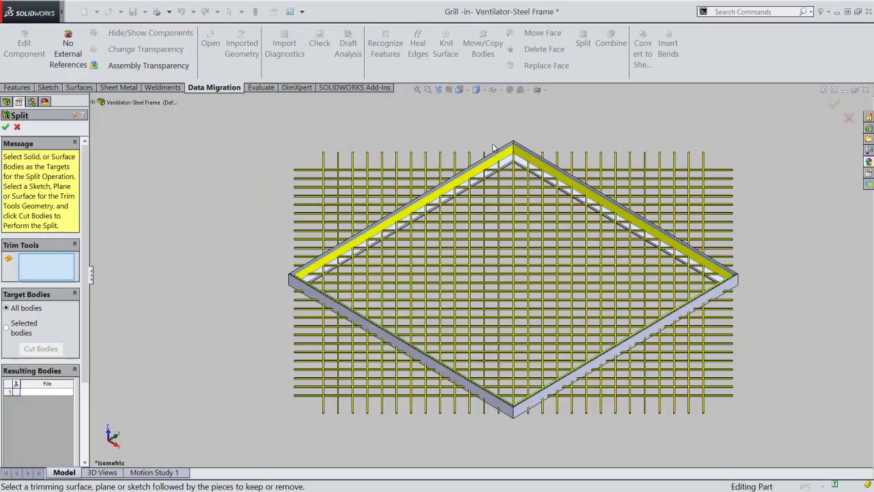
pyautogui.scroll(-2, 493, 147)
pyautogui.scroll(-2, 506, 205)
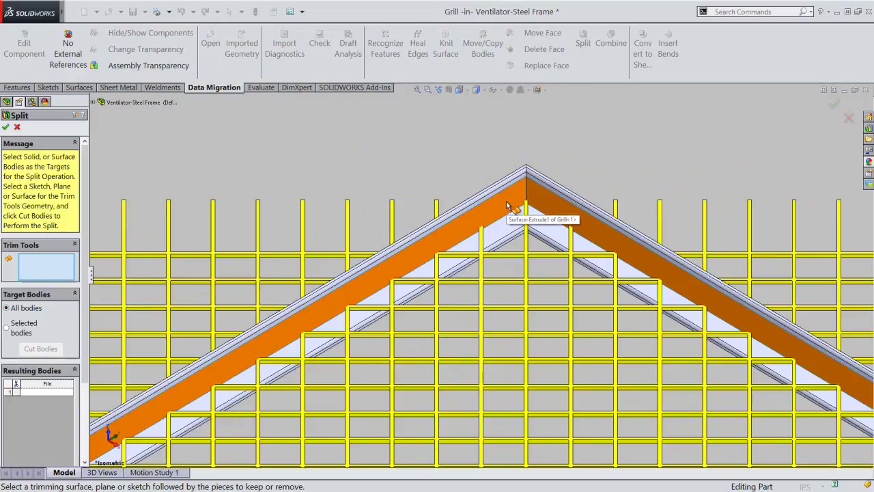
pyautogui.click(506, 204)
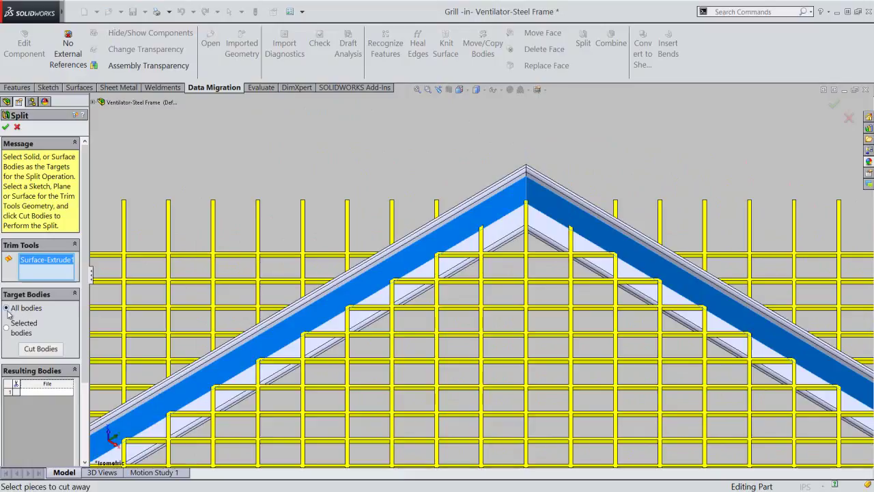
pyautogui.click(47, 349)
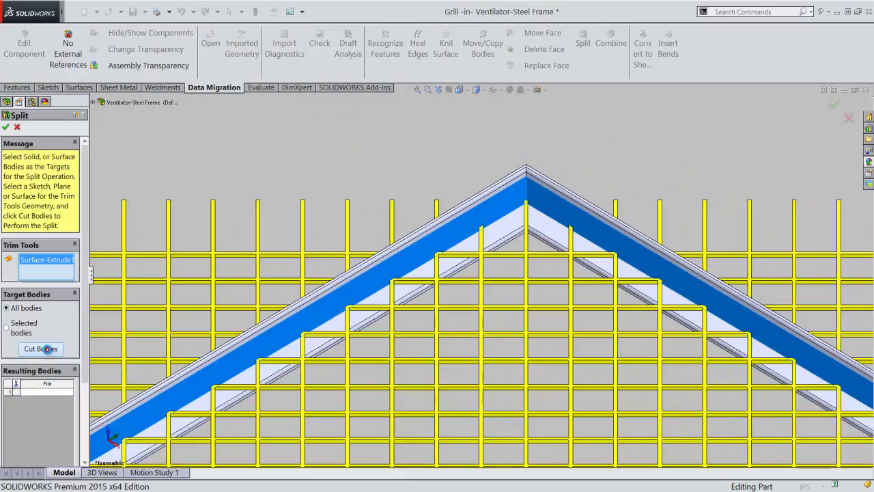
# Run the cut to produce the separate grill bodies and view the model from the top
pyautogui.click(47, 349)
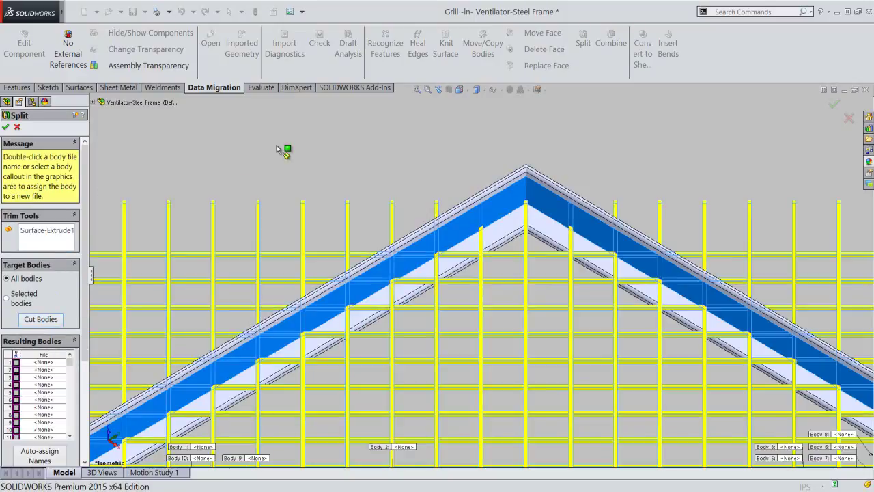
pyautogui.click(459, 90)
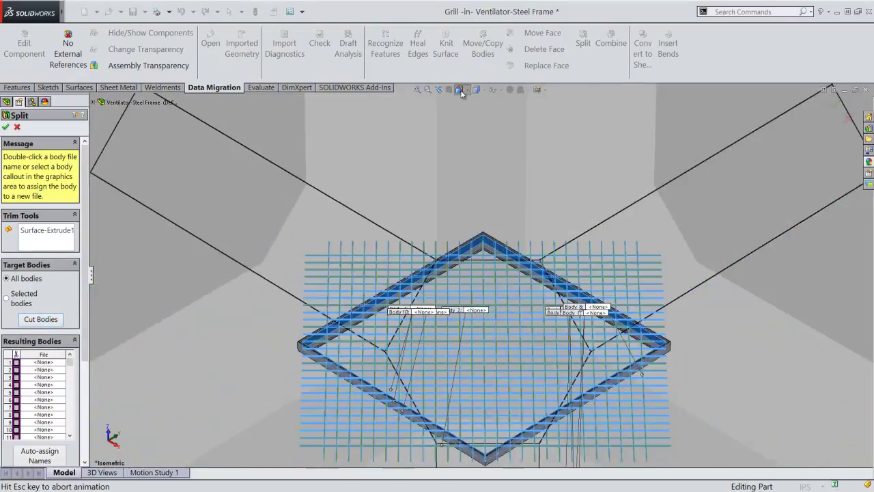
pyautogui.click(459, 216)
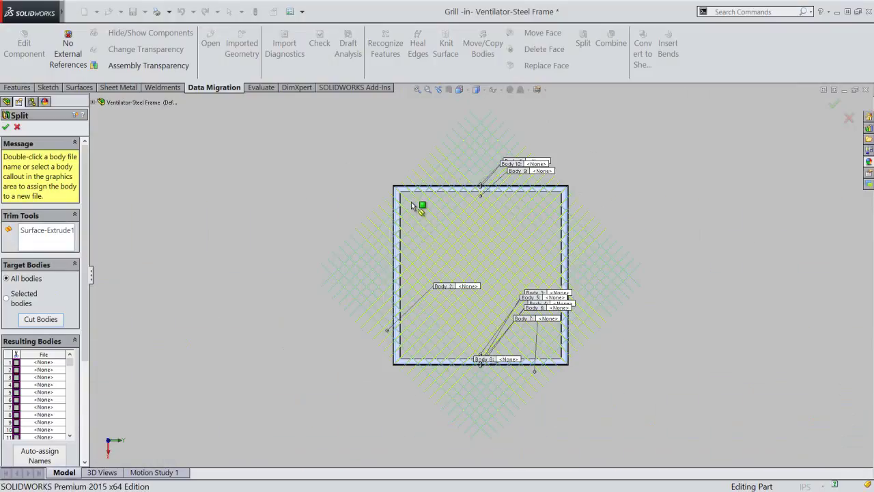
pyautogui.scroll(-2, 412, 206)
pyautogui.scroll(-2, 413, 210)
pyautogui.scroll(-2, 413, 213)
pyautogui.scroll(-2, 413, 217)
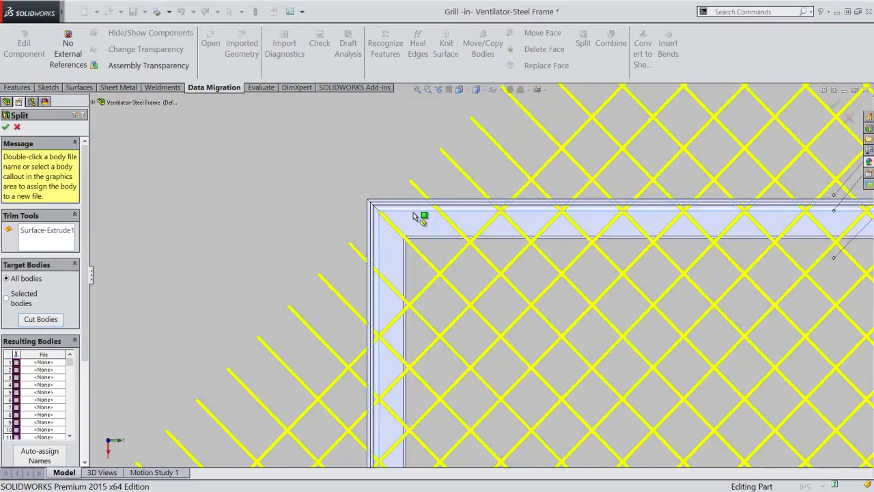
pyautogui.scroll(-2, 413, 217)
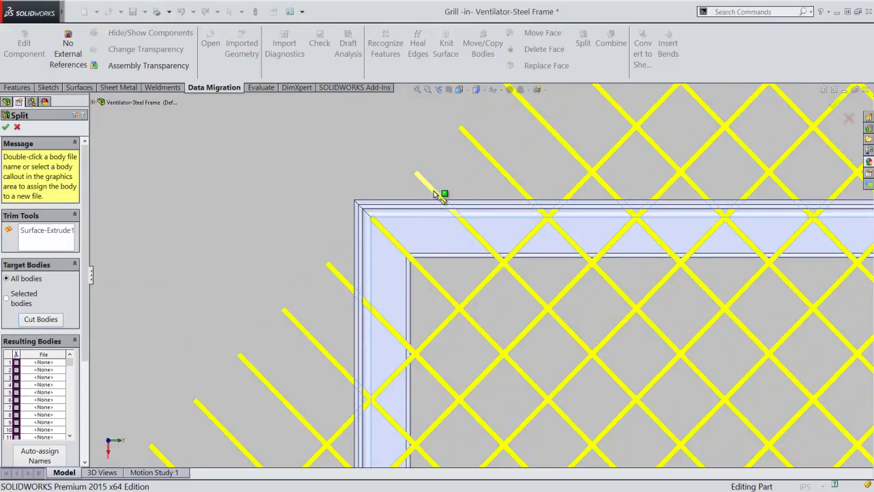
# Mark the bar stub, upper grill piece, outer bar piece and two small corner tips for removal
pyautogui.click(437, 195)
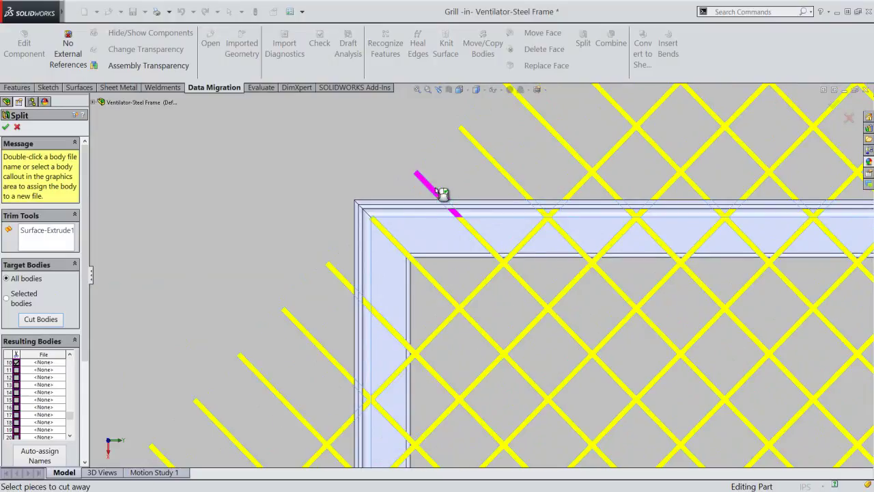
pyautogui.click(519, 184)
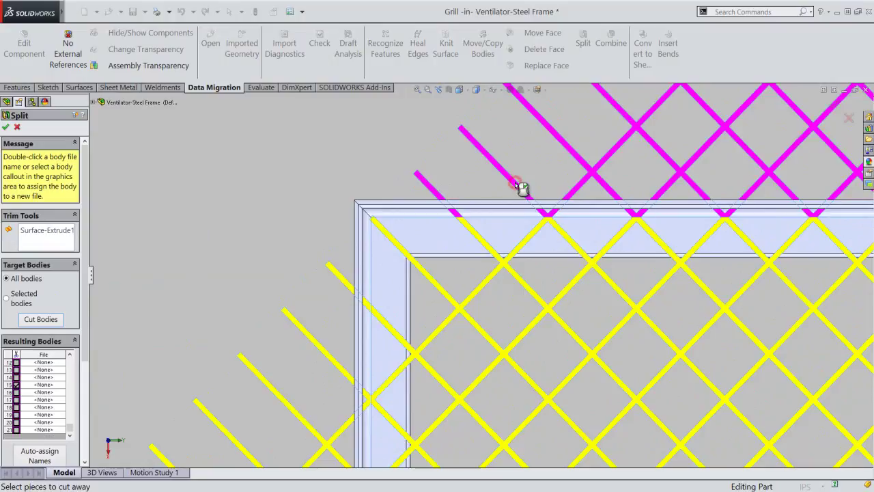
pyautogui.click(333, 271)
pyautogui.scroll(-2, 377, 225)
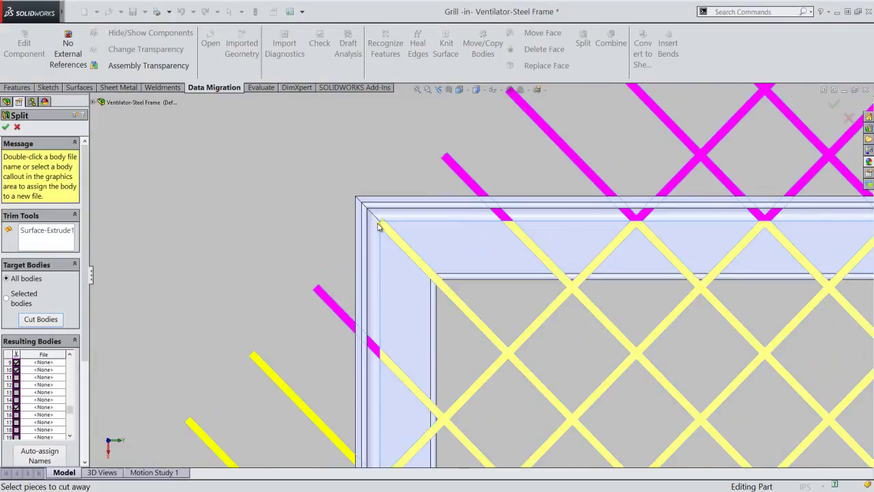
pyautogui.scroll(-3, 390, 229)
pyautogui.scroll(-2, 402, 234)
pyautogui.scroll(-2, 412, 241)
pyautogui.scroll(-1, 422, 242)
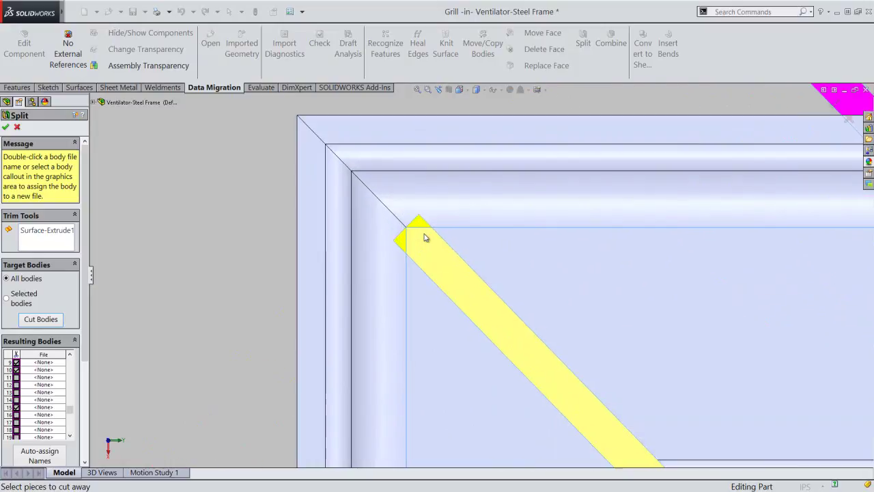
pyautogui.click(422, 225)
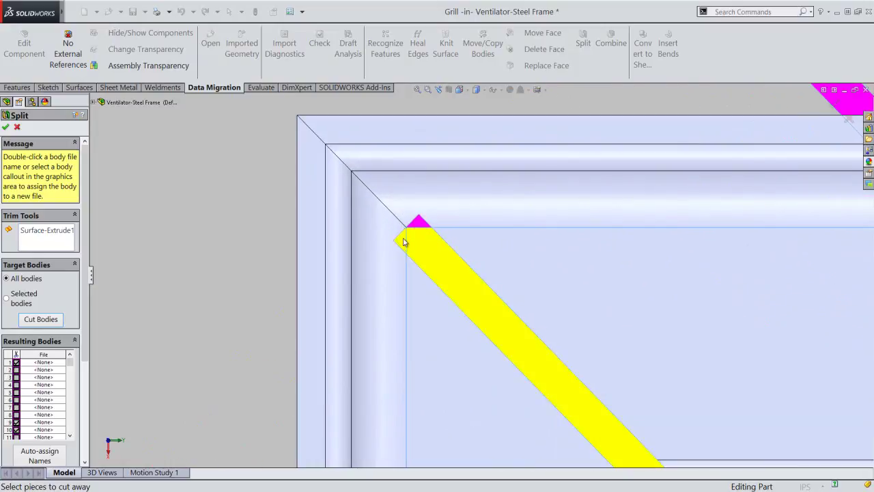
pyautogui.click(402, 242)
# Mark the lattice left of the frame and the bar piece near the lower-left corner for removal
pyautogui.scroll(2, 399, 234)
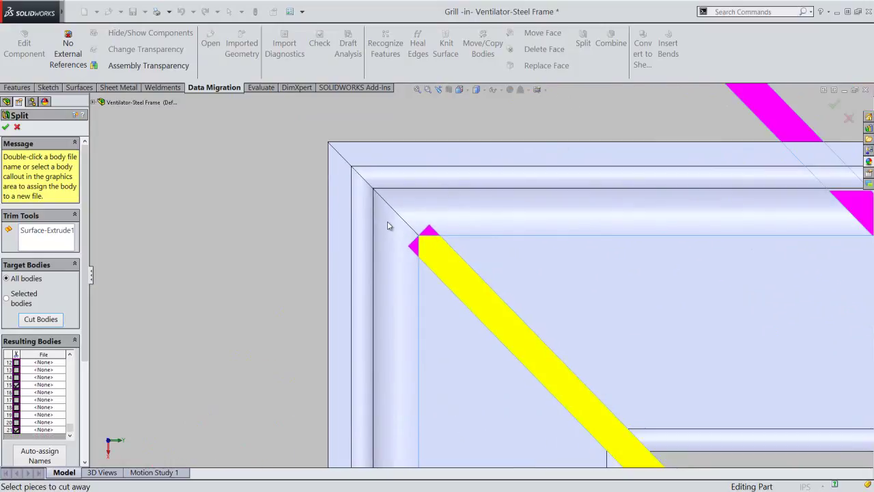
pyautogui.scroll(2, 374, 228)
pyautogui.scroll(2, 346, 237)
pyautogui.scroll(2, 346, 237)
pyautogui.scroll(2, 345, 237)
pyautogui.scroll(2, 364, 369)
pyautogui.scroll(2, 448, 406)
pyautogui.scroll(2, 449, 397)
pyautogui.scroll(-2, 451, 393)
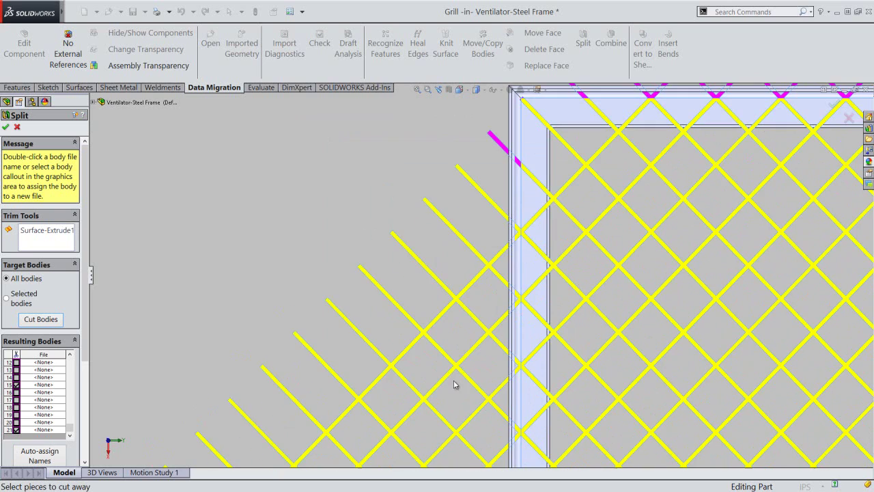
pyautogui.click(456, 369)
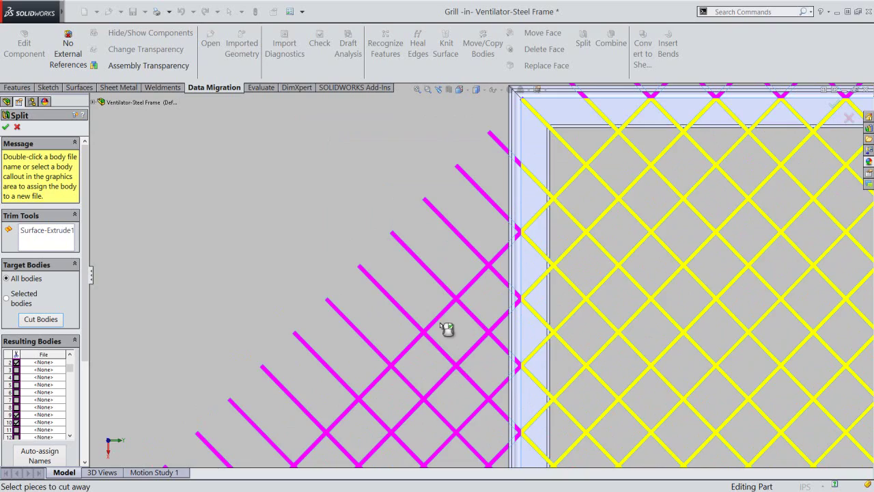
pyautogui.scroll(2, 361, 152)
pyautogui.scroll(2, 360, 151)
pyautogui.scroll(2, 361, 152)
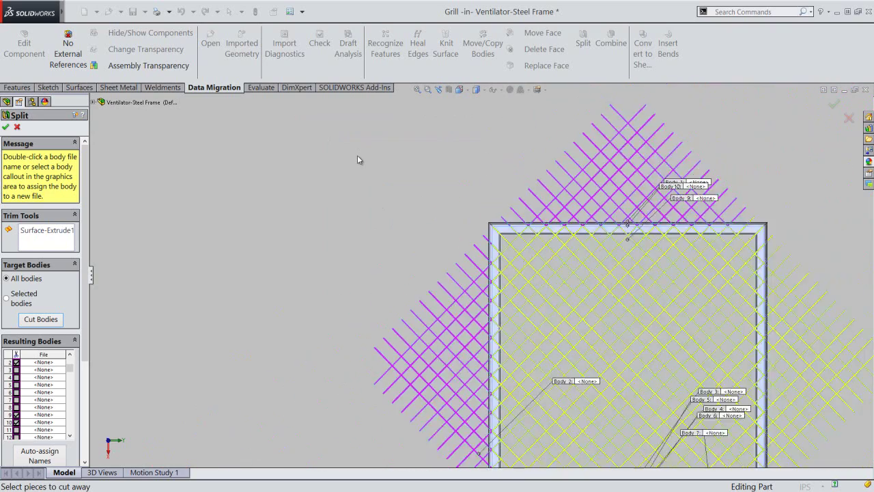
pyautogui.scroll(2, 382, 219)
pyautogui.scroll(-1, 487, 438)
pyautogui.scroll(-2, 481, 417)
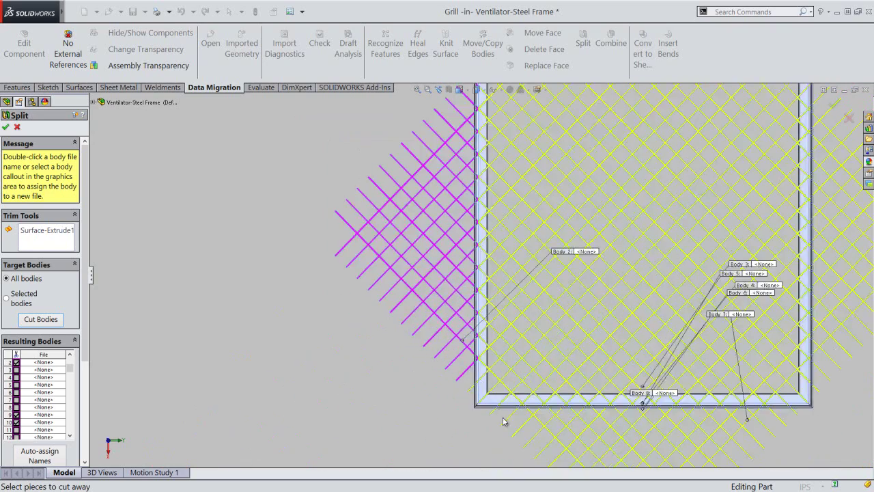
pyautogui.scroll(-2, 472, 389)
pyautogui.scroll(-2, 462, 355)
pyautogui.scroll(-2, 454, 345)
pyautogui.scroll(-2, 437, 328)
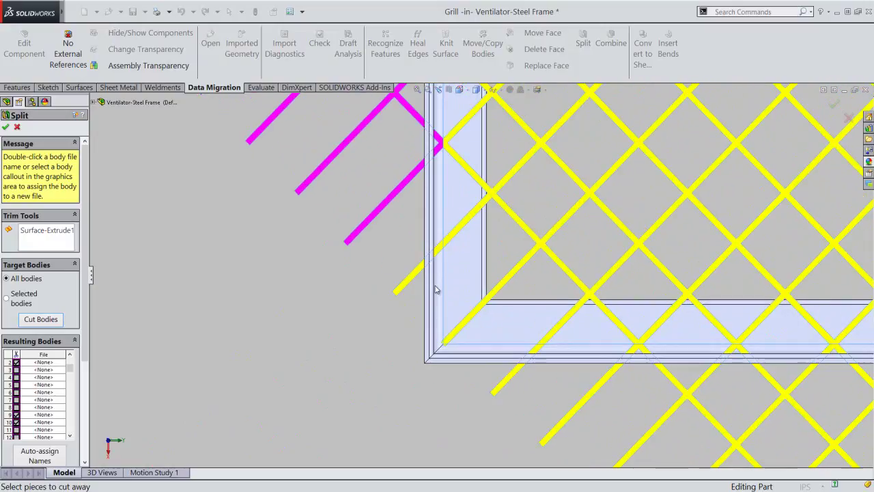
pyautogui.scroll(-2, 417, 307)
pyautogui.click(396, 285)
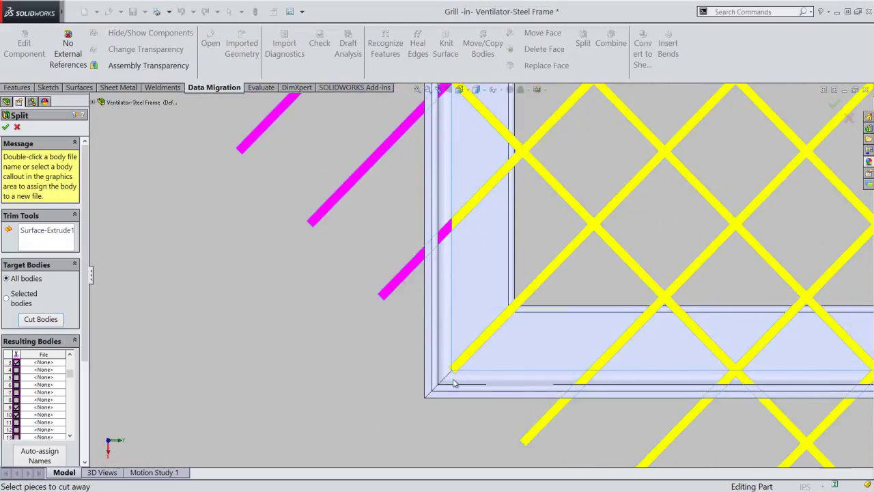
# Mark two corner bar-tip triangles, an outer bar tip and the grid piece below the frame for removal
pyautogui.scroll(-2, 455, 382)
pyautogui.scroll(-2, 460, 365)
pyautogui.scroll(-2, 464, 353)
pyautogui.scroll(-1, 470, 289)
pyautogui.click(464, 280)
pyautogui.click(434, 254)
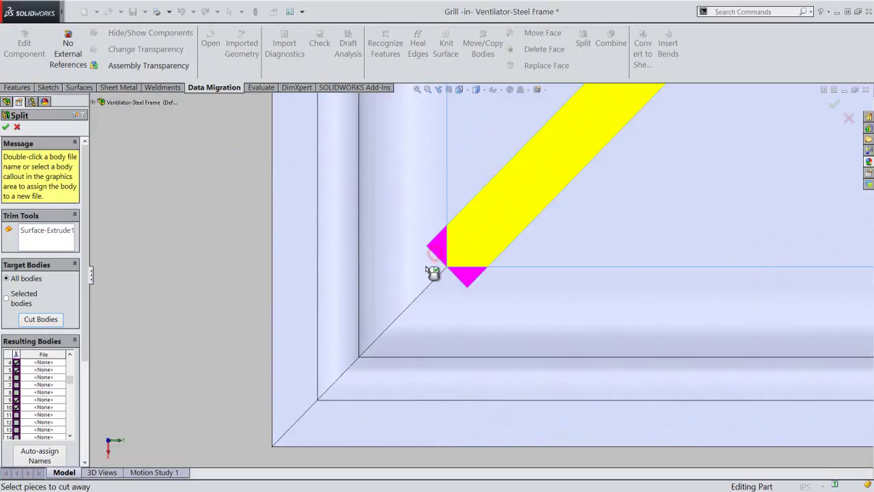
pyautogui.scroll(1, 396, 299)
pyautogui.scroll(1, 391, 310)
pyautogui.scroll(2, 409, 334)
pyautogui.scroll(1, 425, 349)
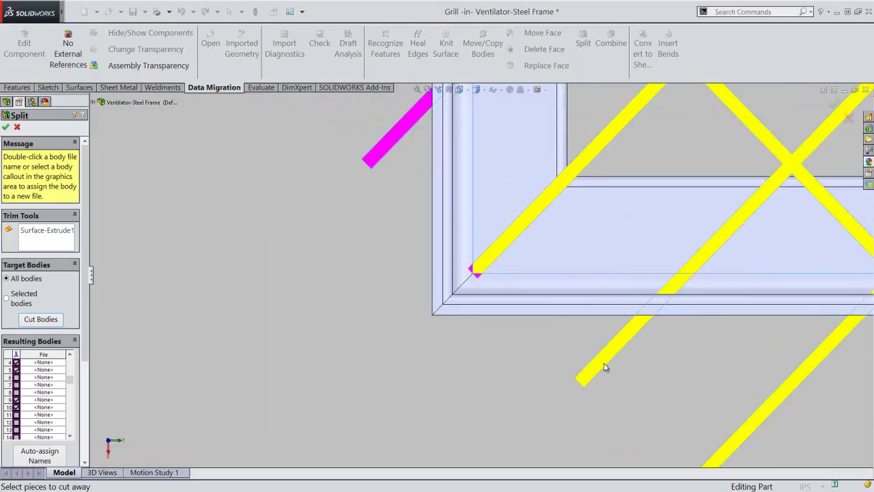
pyautogui.click(604, 367)
pyautogui.scroll(1, 322, 353)
pyautogui.scroll(2, 322, 352)
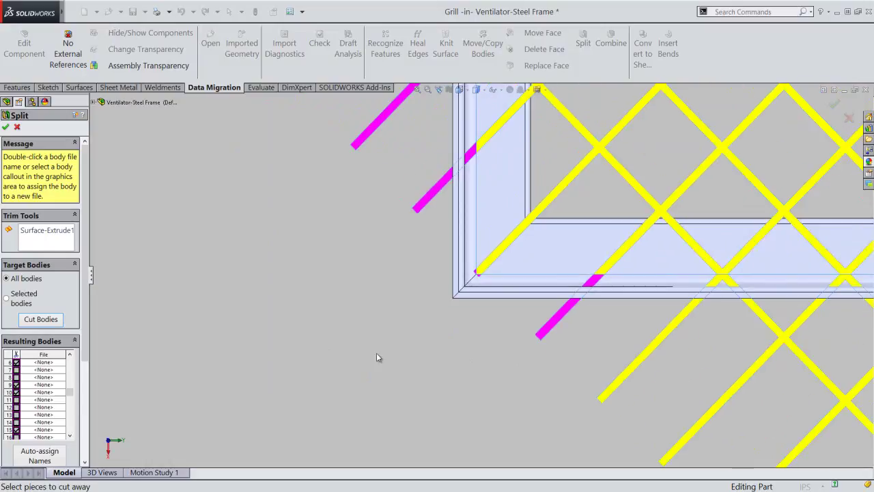
pyautogui.scroll(1, 480, 281)
pyautogui.click(733, 332)
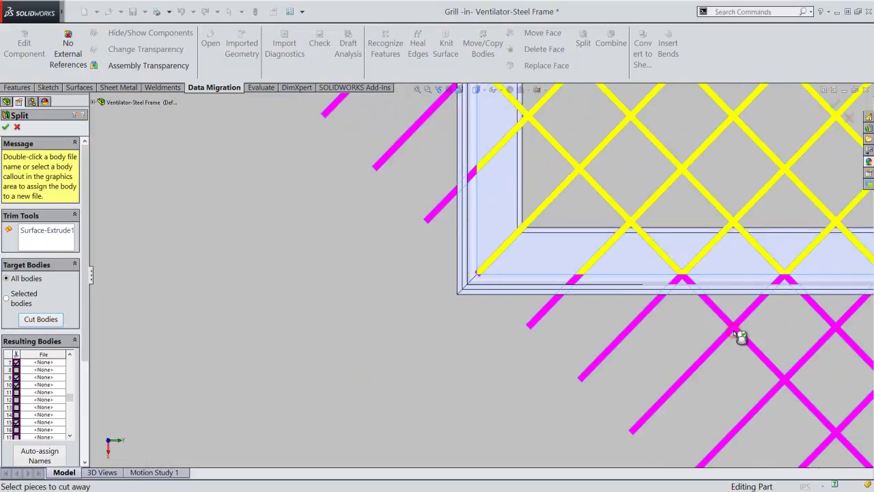
# Mark the bar segment below the frame, the lower-right tiny tip and the bars right of the frame for removal
pyautogui.scroll(5, 226, 319)
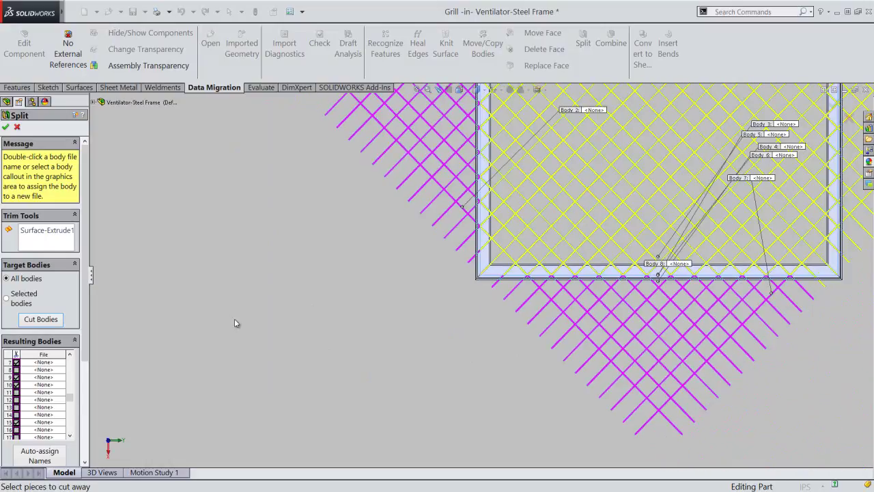
pyautogui.scroll(-3, 736, 277)
pyautogui.scroll(-3, 710, 266)
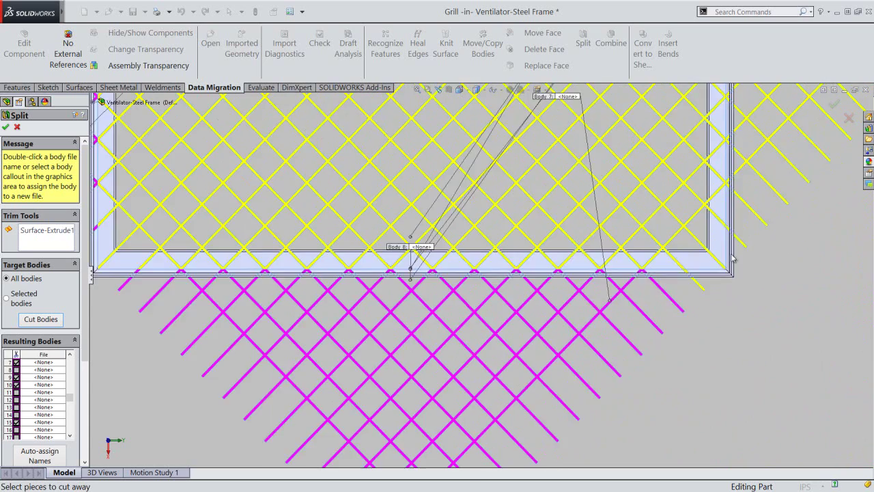
pyautogui.scroll(-3, 679, 254)
pyautogui.scroll(-2, 679, 254)
pyautogui.scroll(-1, 583, 328)
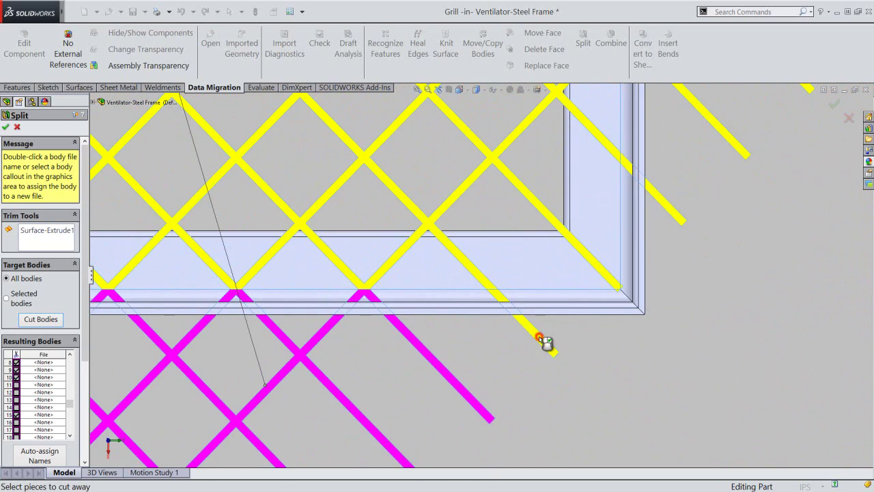
pyautogui.click(541, 339)
pyautogui.scroll(-2, 640, 284)
pyautogui.scroll(-2, 589, 291)
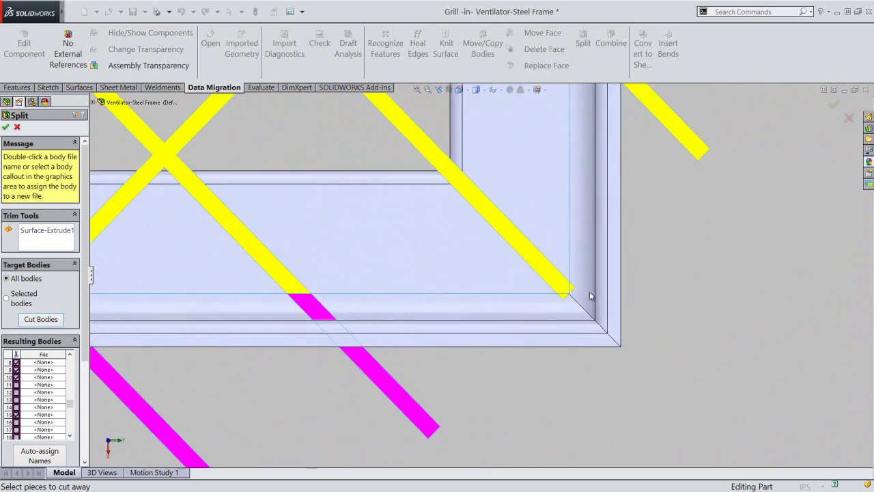
pyautogui.scroll(-2, 569, 289)
pyautogui.scroll(-2, 534, 283)
pyautogui.click(514, 280)
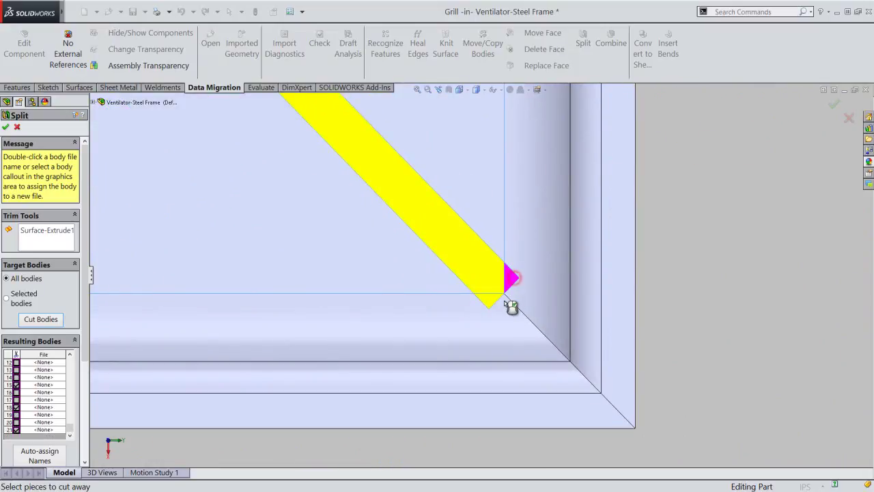
pyautogui.scroll(1, 585, 400)
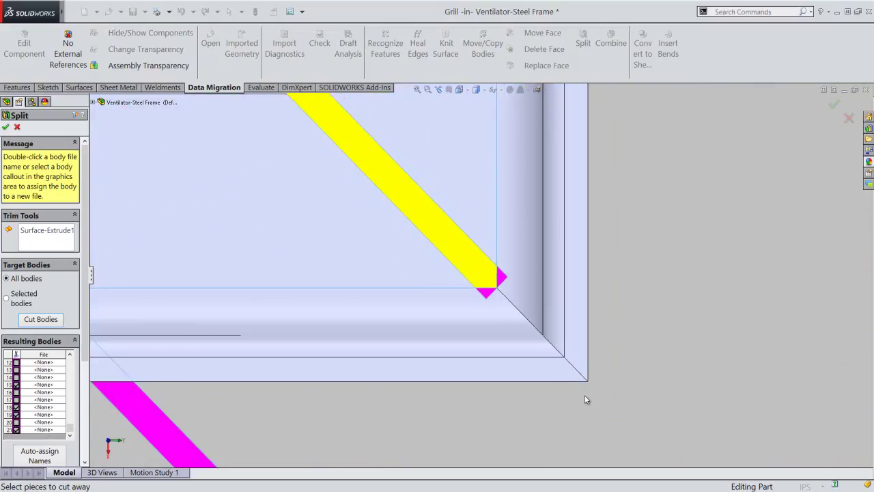
pyautogui.scroll(2, 618, 308)
pyautogui.scroll(1, 596, 161)
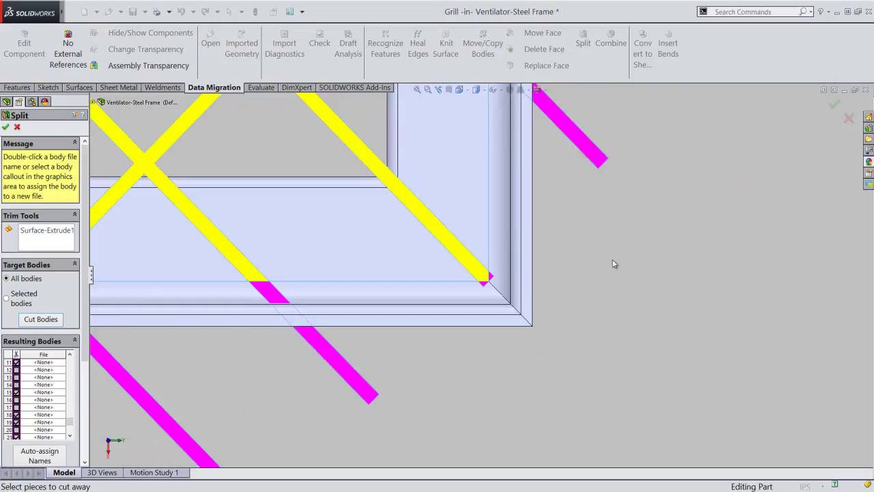
pyautogui.scroll(1, 624, 288)
pyautogui.scroll(1, 616, 276)
pyautogui.scroll(2, 618, 280)
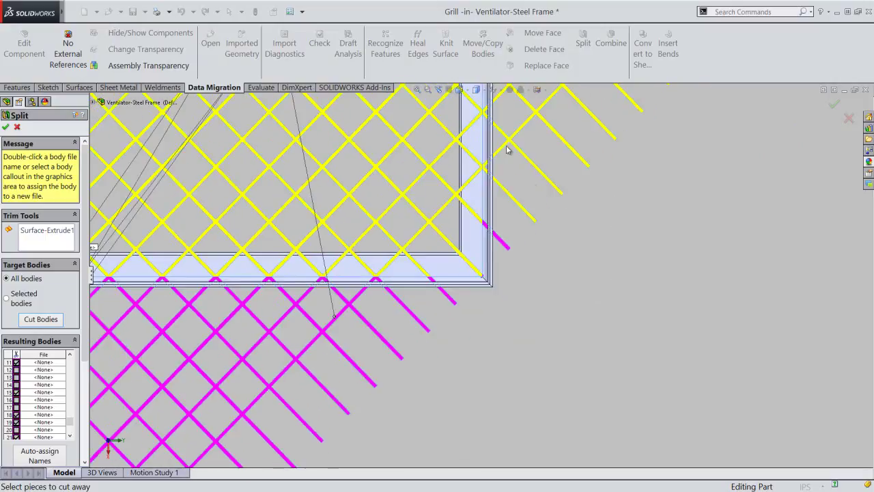
pyautogui.scroll(-1, 539, 129)
pyautogui.scroll(-1, 539, 129)
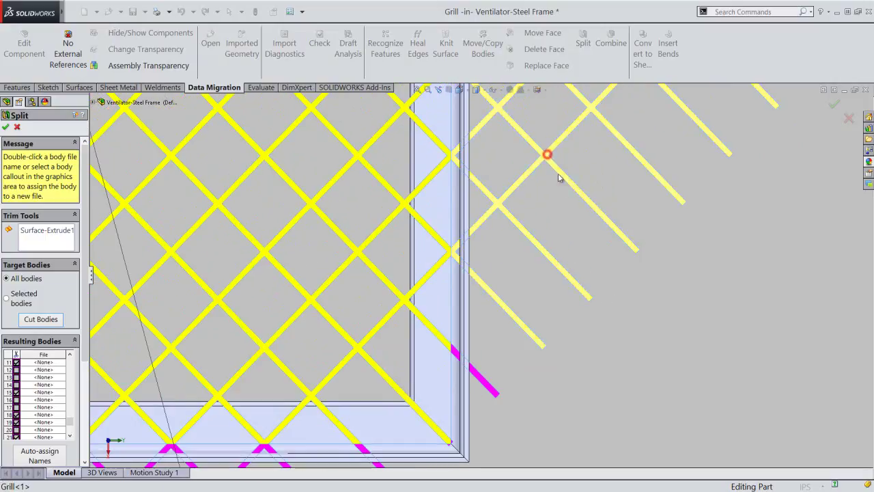
pyautogui.click(561, 178)
pyautogui.scroll(1, 571, 275)
pyautogui.scroll(2, 568, 273)
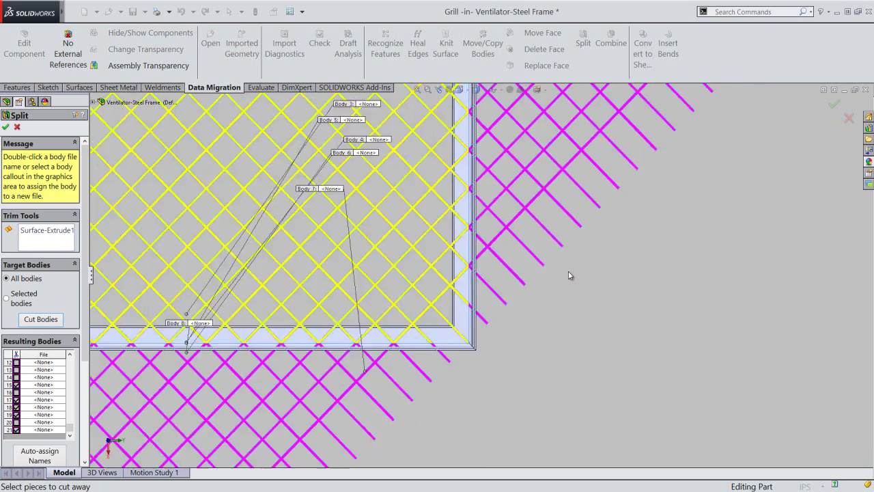
pyautogui.scroll(2, 568, 271)
pyautogui.scroll(1, 544, 264)
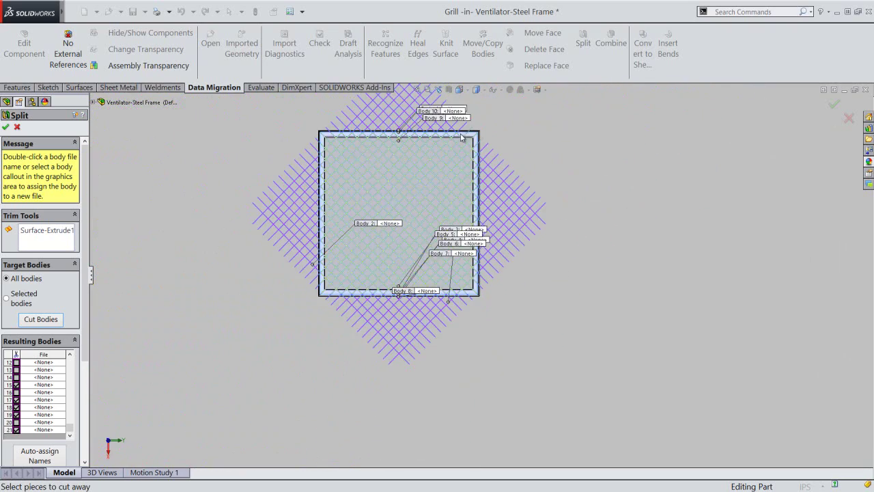
pyautogui.scroll(-1, 462, 138)
pyautogui.scroll(-2, 463, 157)
pyautogui.scroll(-2, 464, 191)
pyautogui.scroll(-1, 465, 220)
pyautogui.scroll(-2, 457, 192)
pyautogui.scroll(-2, 444, 182)
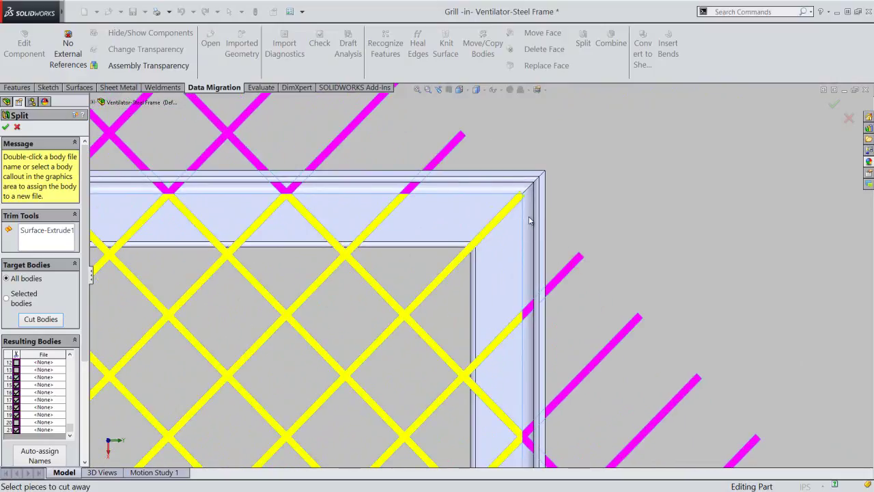
pyautogui.scroll(-2, 523, 204)
pyautogui.scroll(-2, 521, 201)
pyautogui.scroll(-2, 519, 200)
pyautogui.scroll(-2, 498, 203)
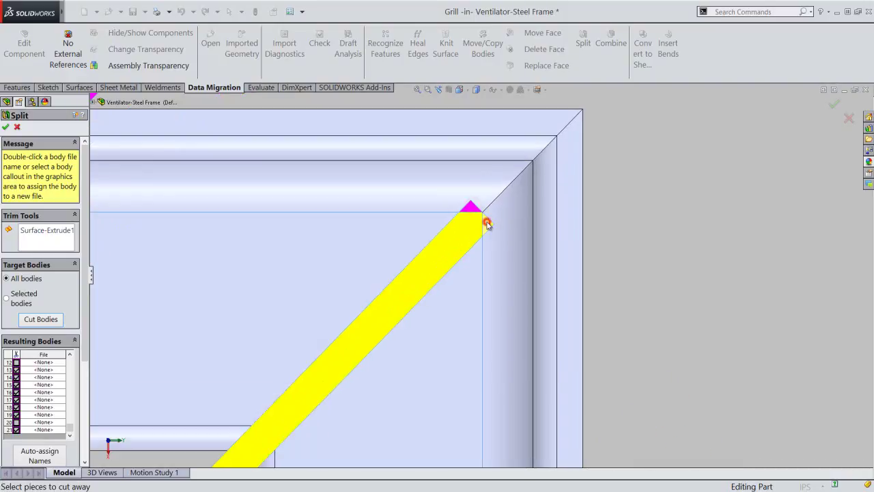
# Fit the whole frame in view and turn the assembly to the Isometric orientation
pyautogui.press('f')
pyautogui.click(459, 90)
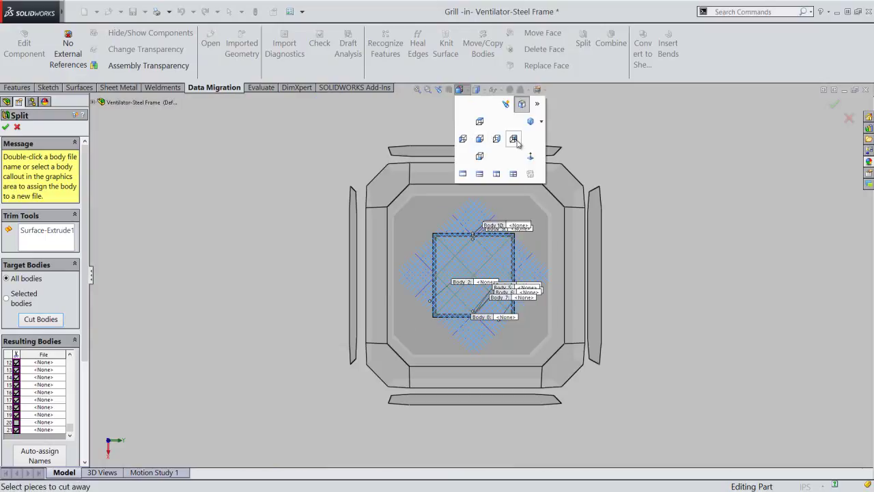
pyautogui.click(530, 123)
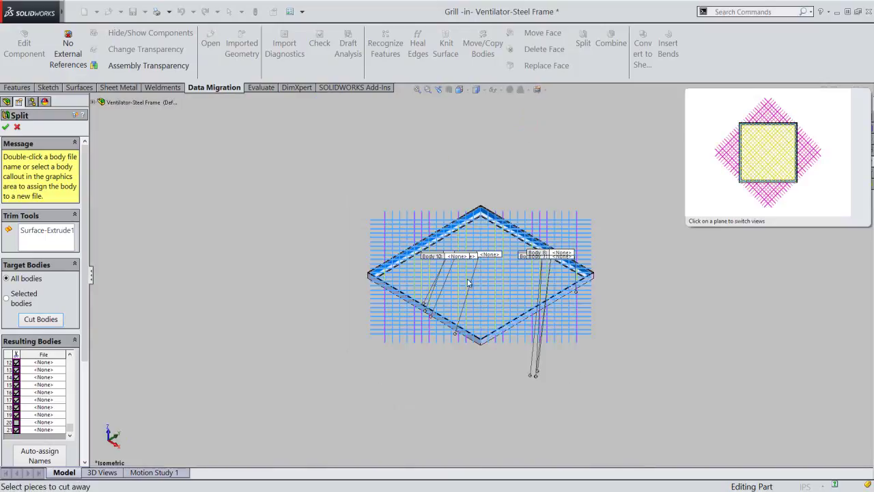
pyautogui.scroll(-3, 487, 275)
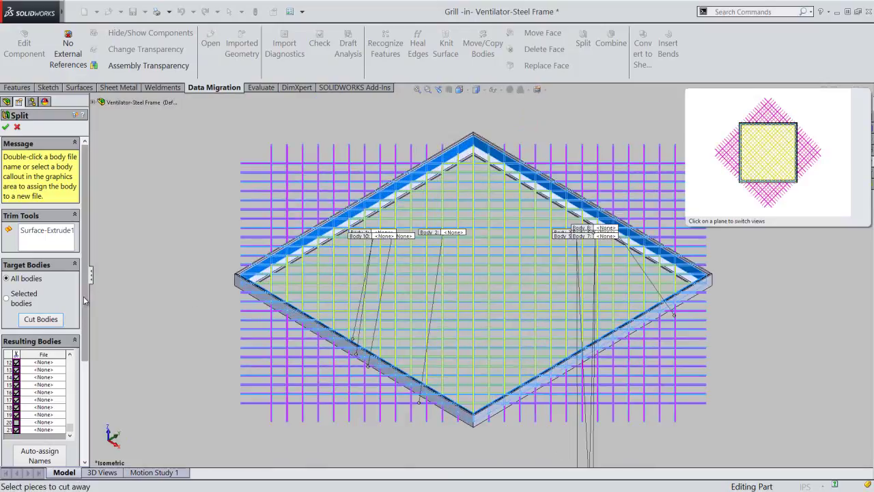
pyautogui.scroll(-3, 41, 342)
pyautogui.scroll(-2, 41, 342)
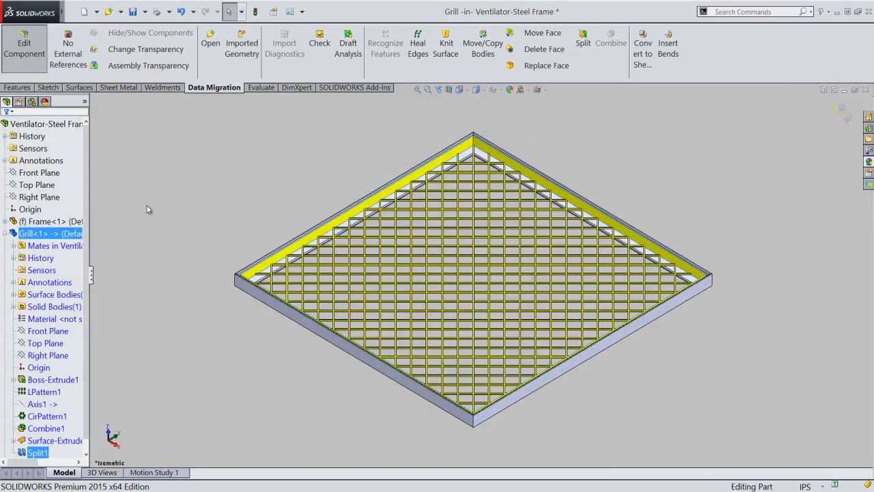
# Hide the Surface-Extrude1 trimming surface and stop editing the grill component
pyautogui.click(147, 205)
pyautogui.click(45, 441)
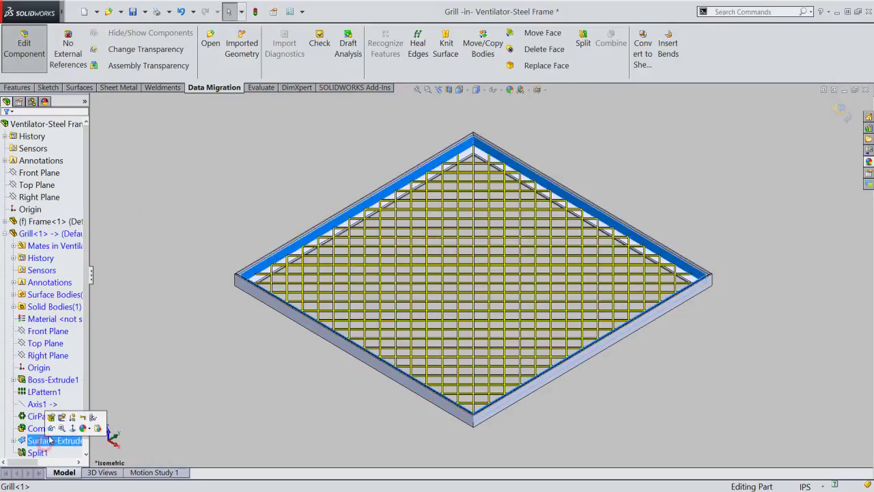
pyautogui.click(49, 426)
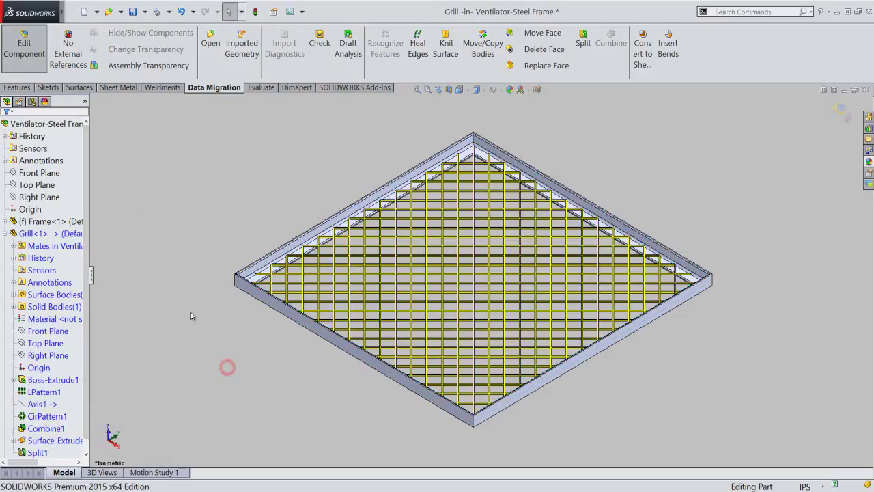
pyautogui.click(840, 111)
# Collapse all items in the feature tree
pyautogui.rightClick(74, 156)
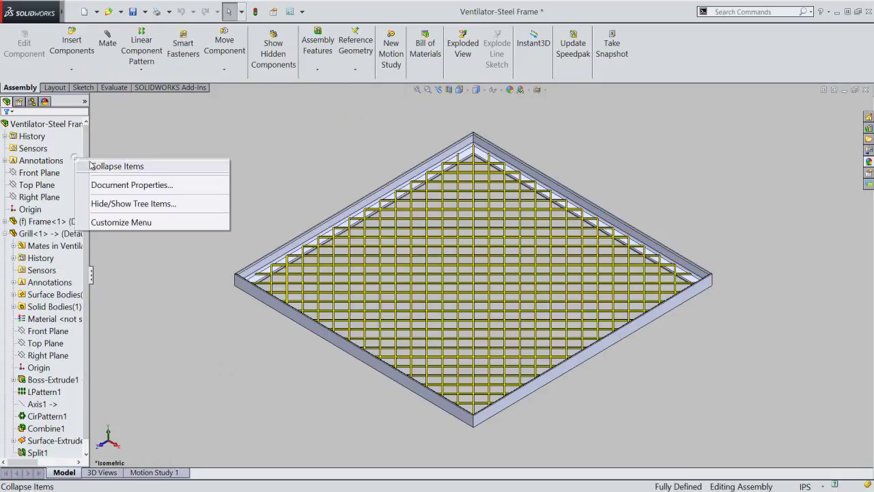
pyautogui.click(91, 162)
pyautogui.click(143, 198)
pyautogui.scroll(-2, 440, 263)
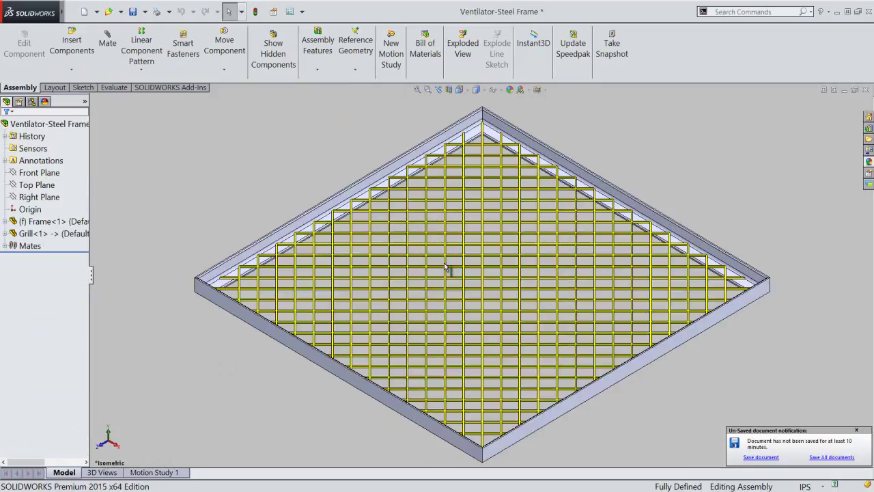
# Save the Ventilator-Steel Frame assembly together with all modified component documents
pyautogui.click(761, 459)
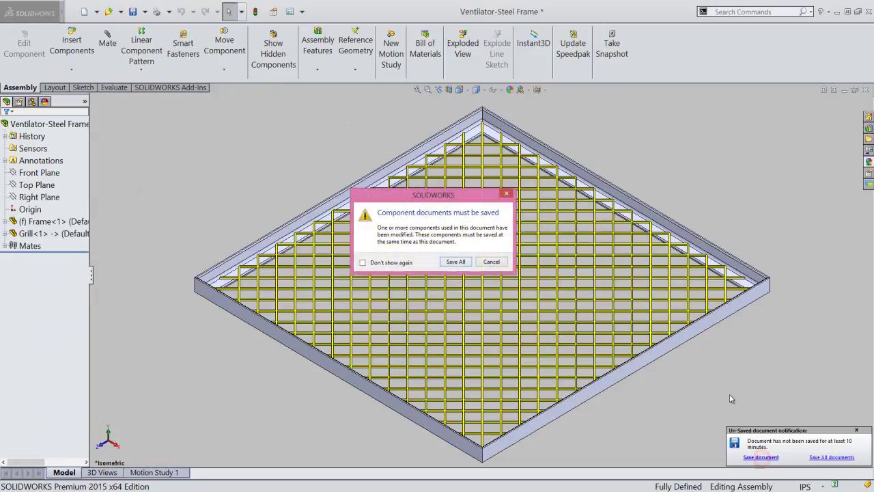
pyautogui.click(456, 262)
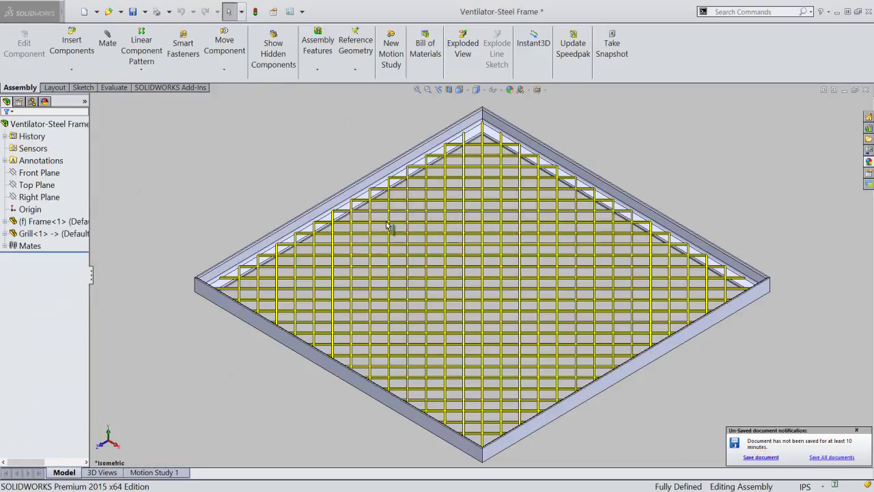
pyautogui.click(301, 161)
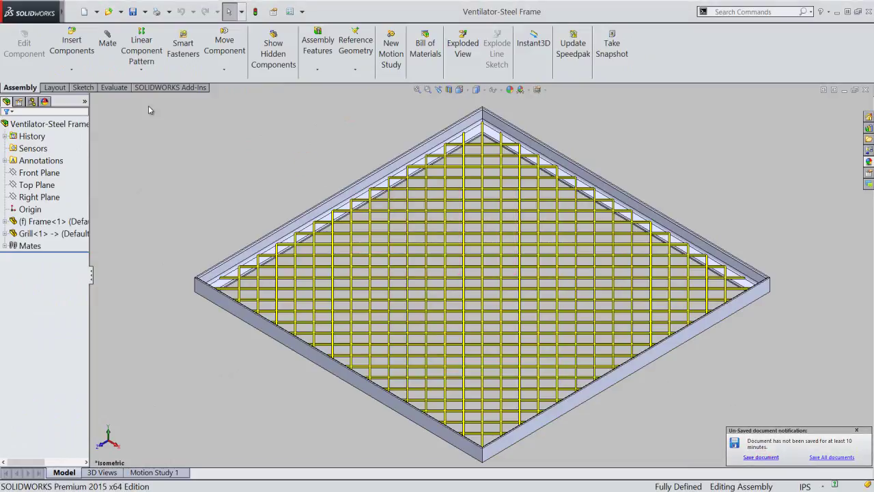
pyautogui.click(121, 89)
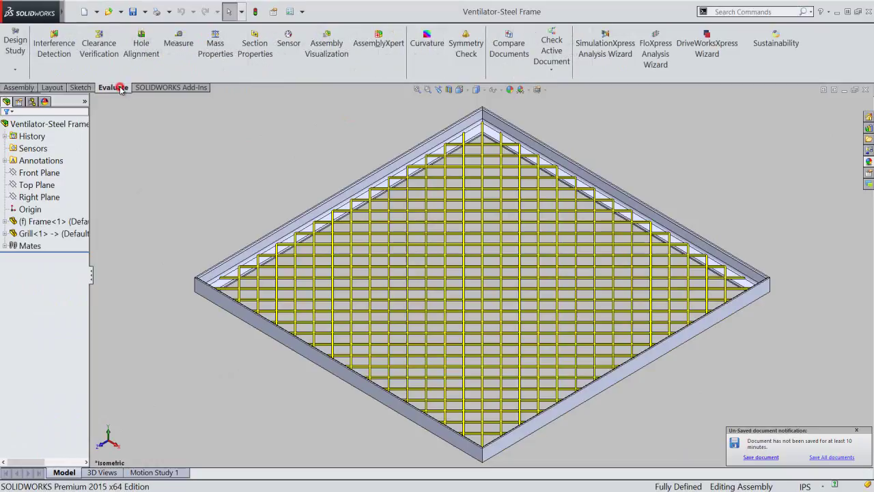
# Run Interference Detection between Frame-1 and Grill-1, confirming No Interferences
pyautogui.click(58, 52)
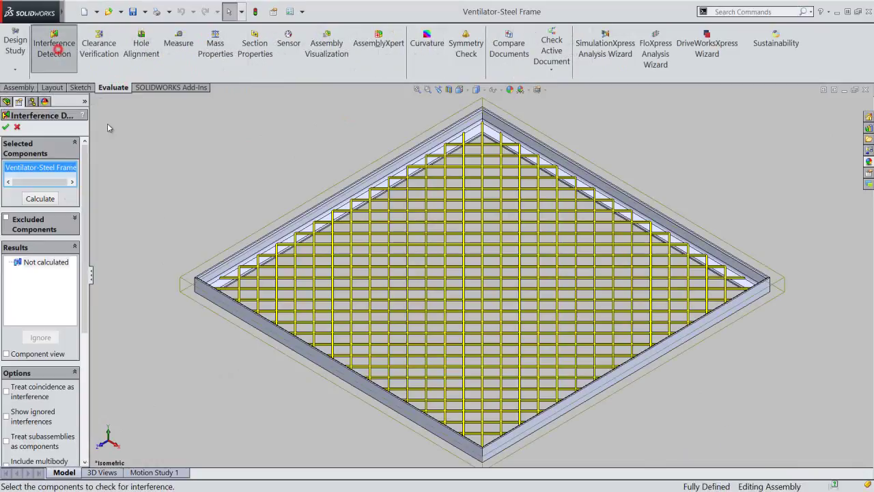
pyautogui.rightClick(49, 169)
pyautogui.click(69, 175)
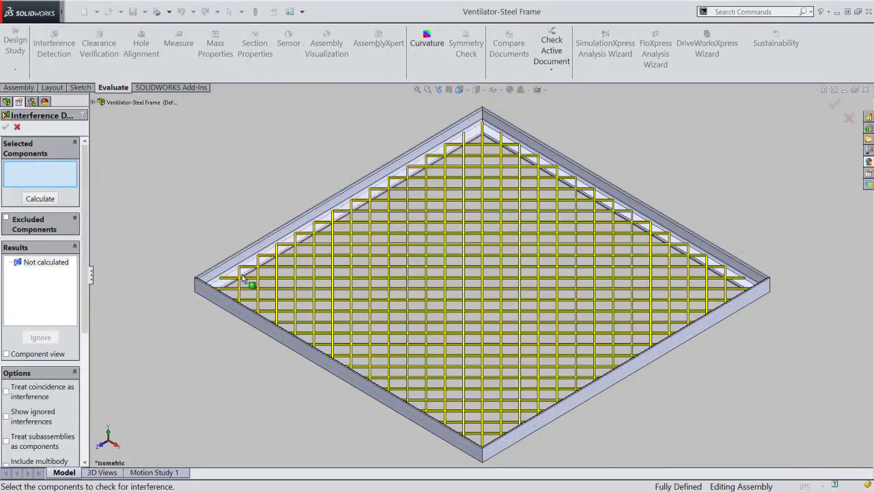
pyautogui.scroll(-5, 250, 285)
pyautogui.scroll(-3, 250, 285)
pyautogui.click(307, 297)
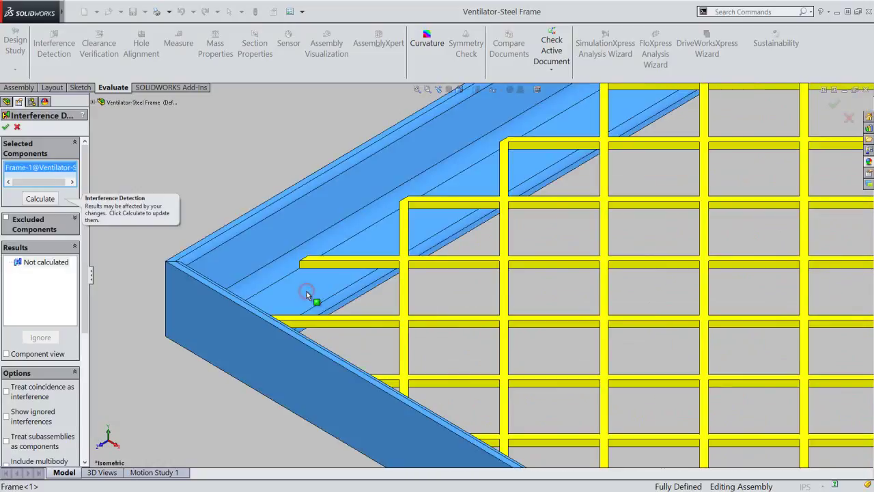
pyautogui.click(404, 261)
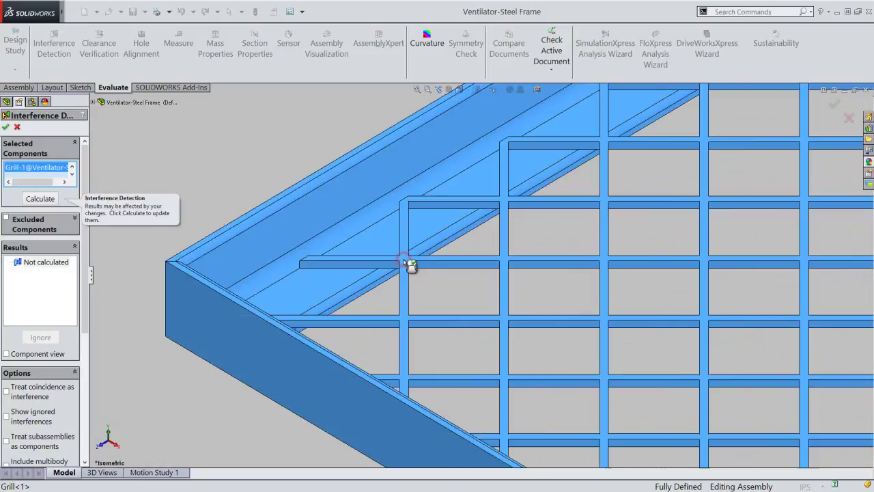
pyautogui.click(39, 199)
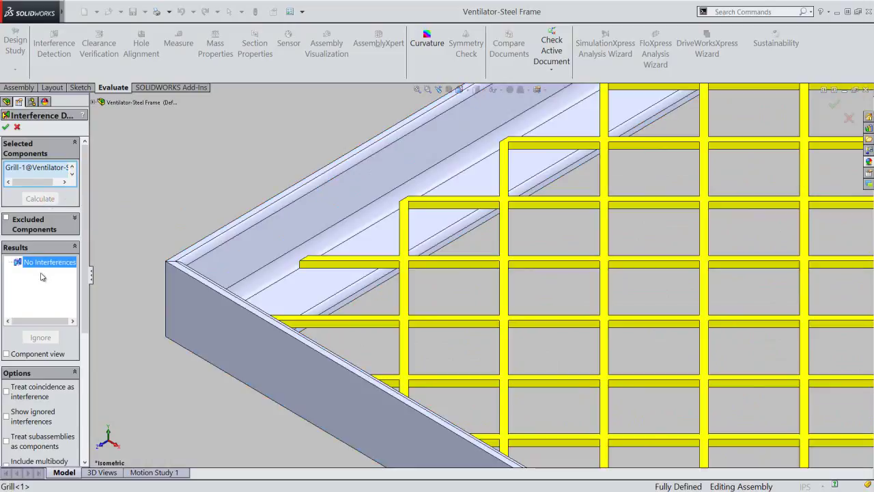
pyautogui.click(6, 127)
# Fit the whole assembly in view with the Assembly tools showing again
pyautogui.click(414, 90)
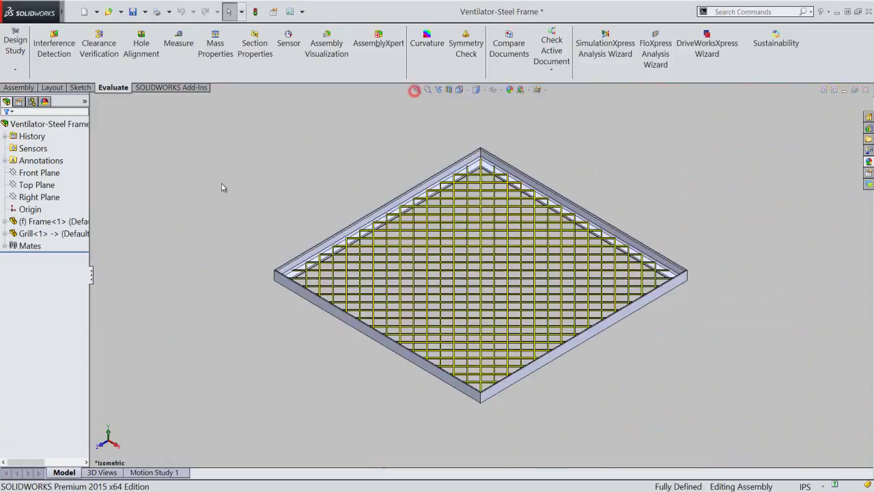
pyautogui.click(19, 88)
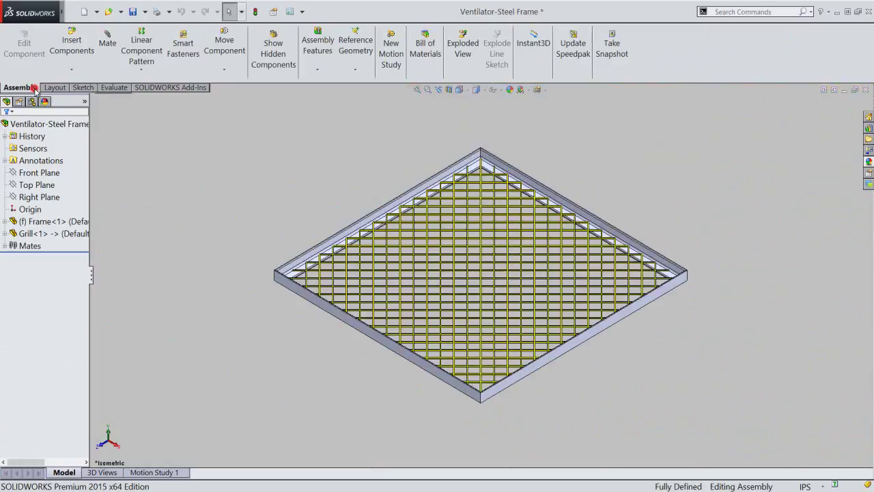
pyautogui.scroll(-2, 431, 215)
pyautogui.scroll(-3, 432, 216)
pyautogui.scroll(-2, 432, 216)
pyautogui.scroll(-3, 433, 215)
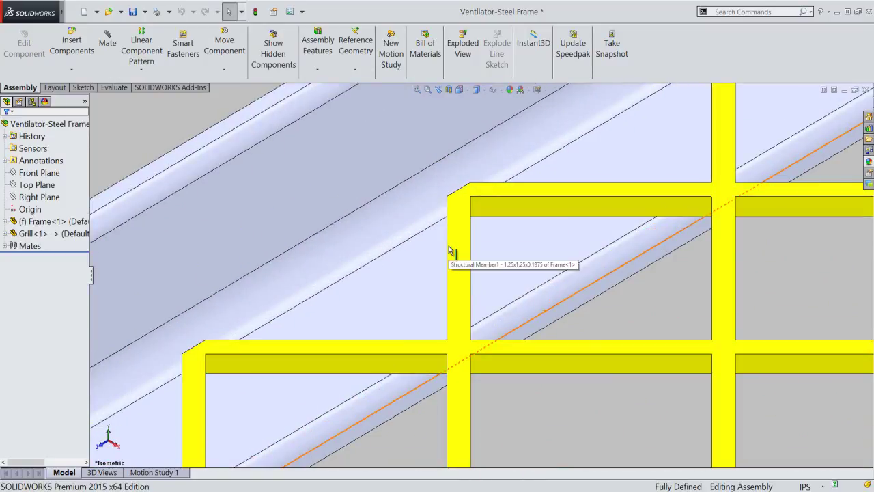
pyautogui.click(417, 89)
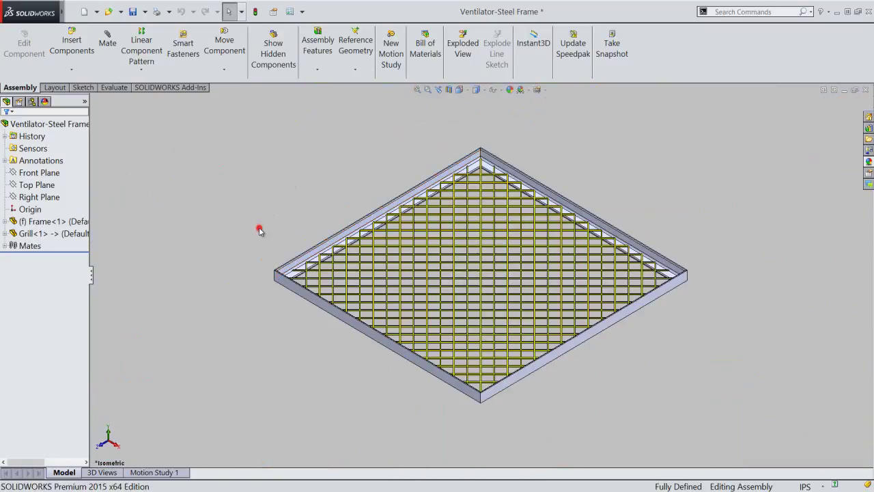
# Collapse the feature tree panel and switch the ribbon to compact icons without text
pyautogui.click(90, 276)
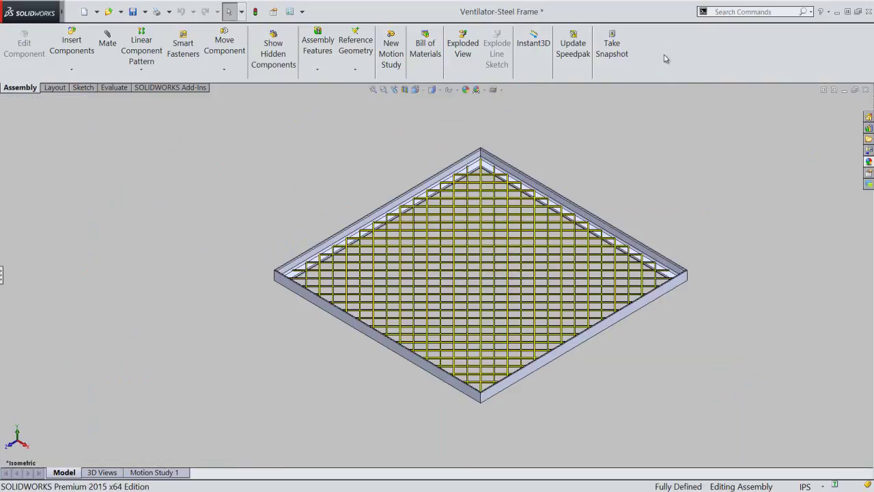
pyautogui.rightClick(666, 58)
pyautogui.click(676, 34)
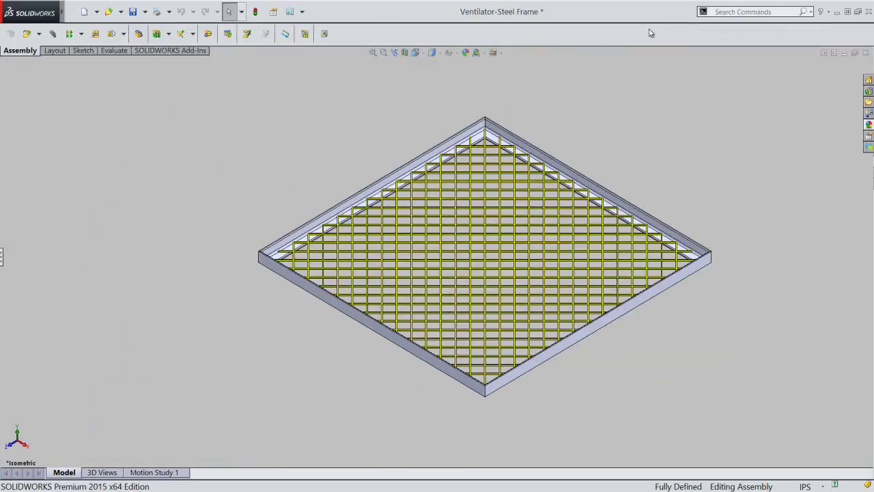
# Hide the Task Pane and the heads-up View toolbar
pyautogui.rightClick(650, 33)
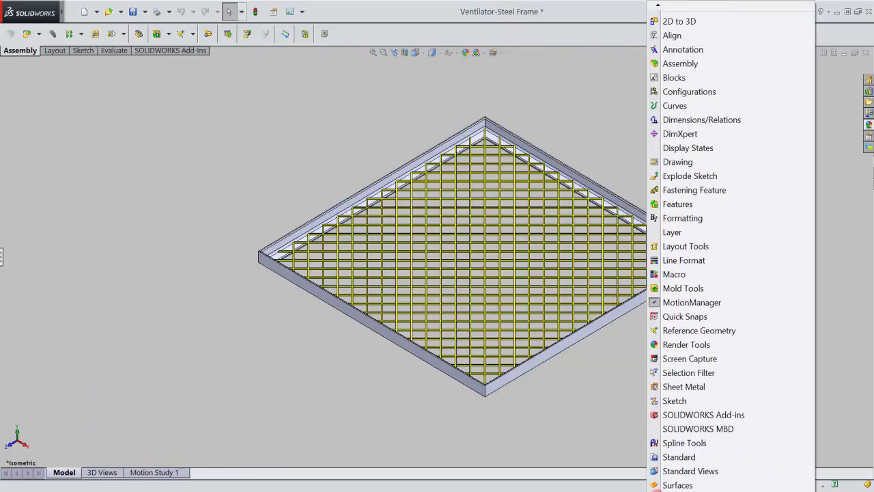
pyautogui.click(658, 438)
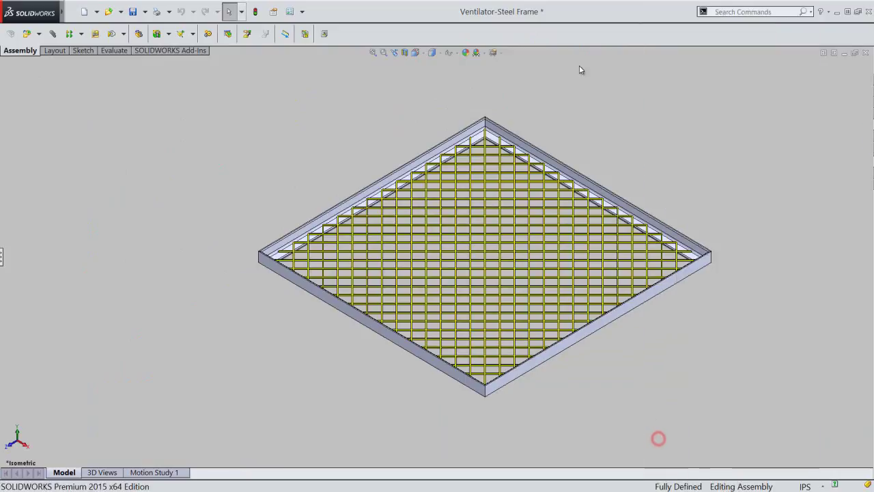
pyautogui.rightClick(578, 37)
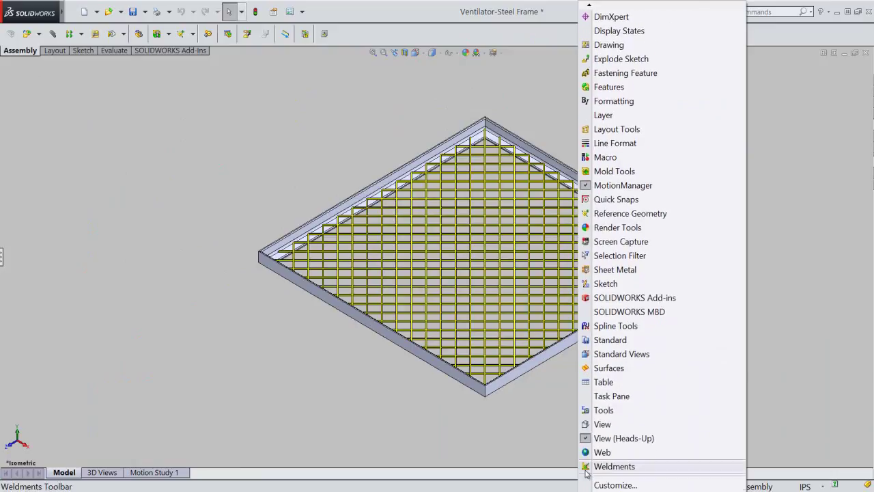
pyautogui.click(589, 439)
# Zoom in on the frame and grill, then pan them slightly left to recentre the view
pyautogui.rightClick(620, 134)
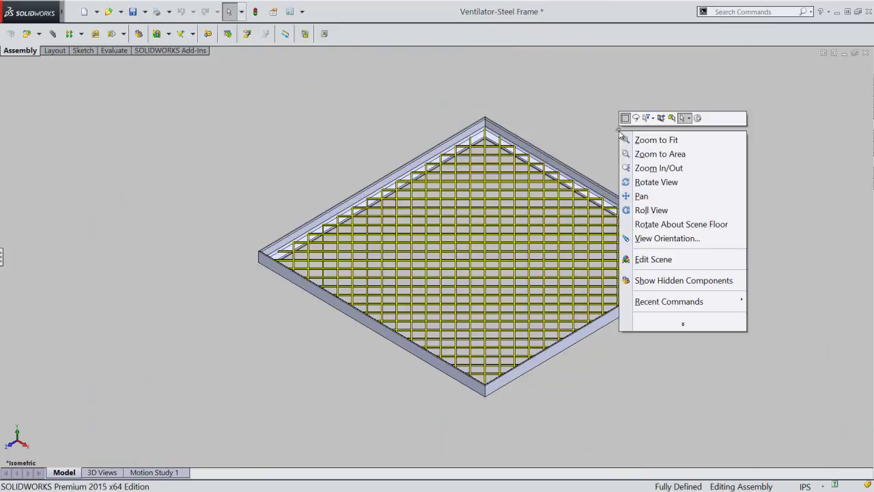
pyautogui.click(644, 183)
pyautogui.scroll(-2, 499, 283)
pyautogui.scroll(-2, 502, 279)
pyautogui.scroll(-1, 502, 279)
pyautogui.scroll(-1, 504, 276)
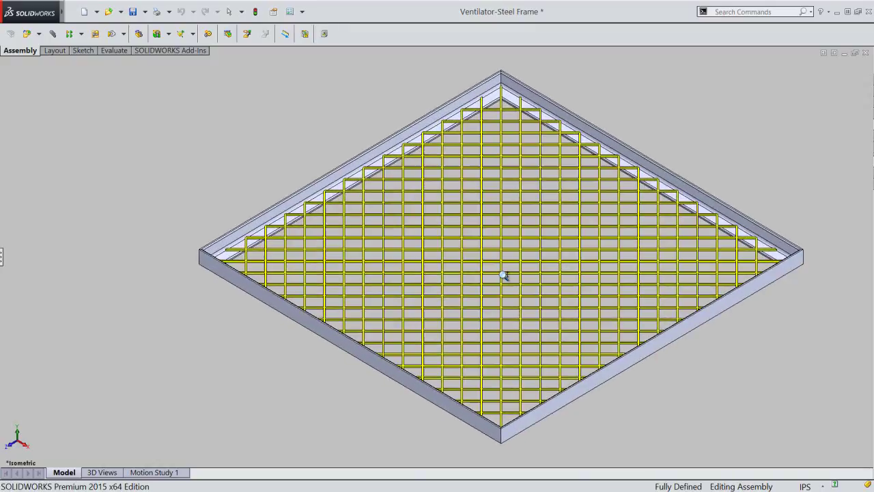
pyautogui.scroll(-1, 504, 276)
pyautogui.scroll(-1, 504, 273)
pyautogui.rightClick(486, 246)
pyautogui.click(499, 325)
pyautogui.moveTo(495, 322); pyautogui.dragTo(477, 318)
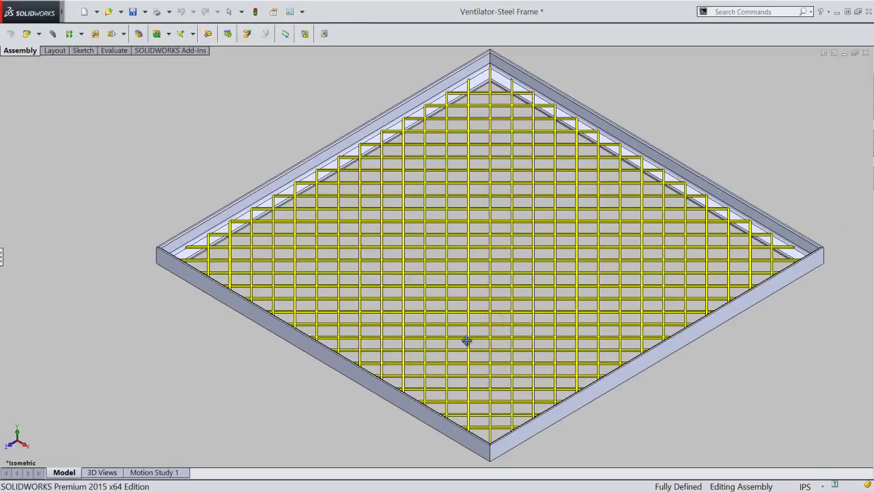
pyautogui.rightClick(324, 121)
# Orient the view to look straight down onto the grill panel
pyautogui.click(334, 124)
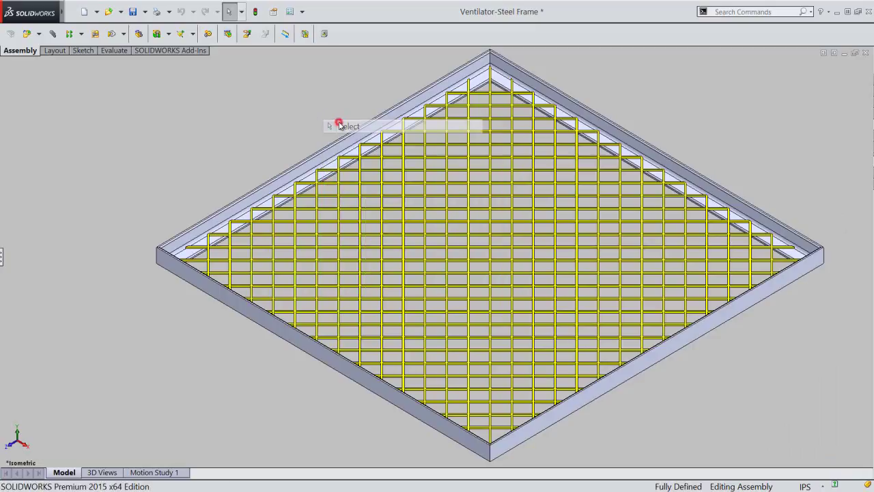
pyautogui.press('space')
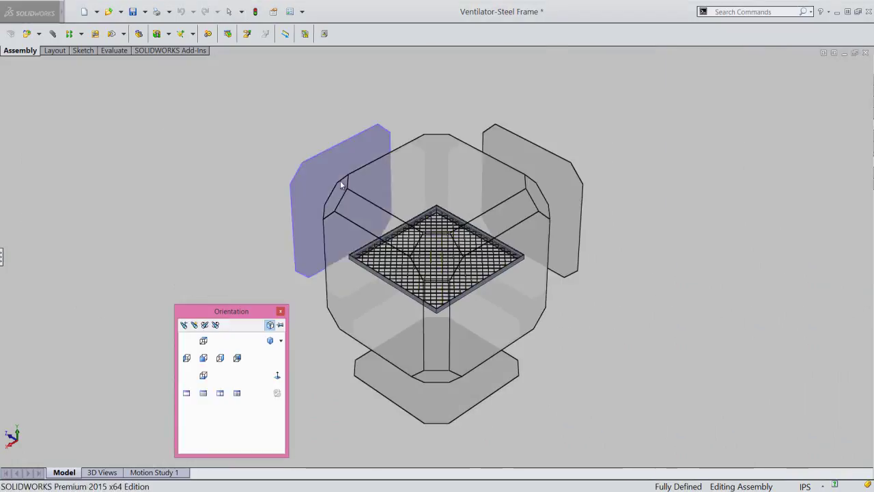
pyautogui.click(394, 384)
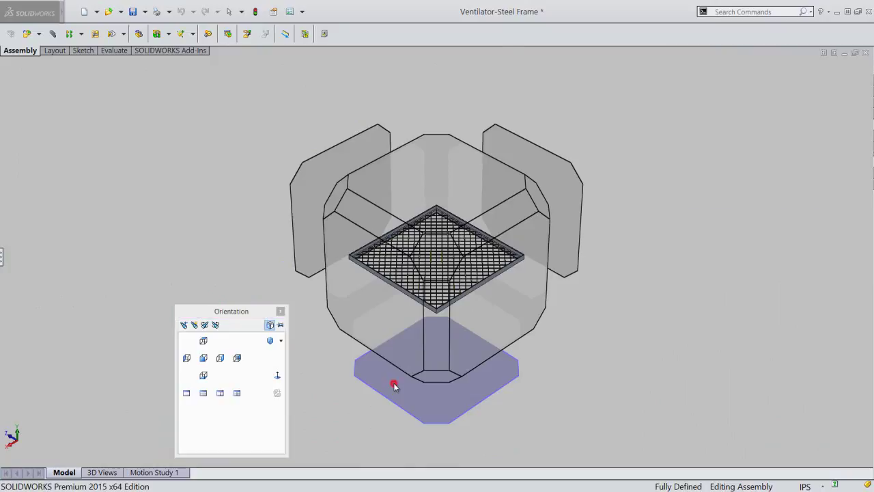
# Redefine this face-on view as the standard Top view, then show the assembly isometrically
pyautogui.rightClick(676, 115)
pyautogui.click(704, 308)
pyautogui.moveTo(729, 222)
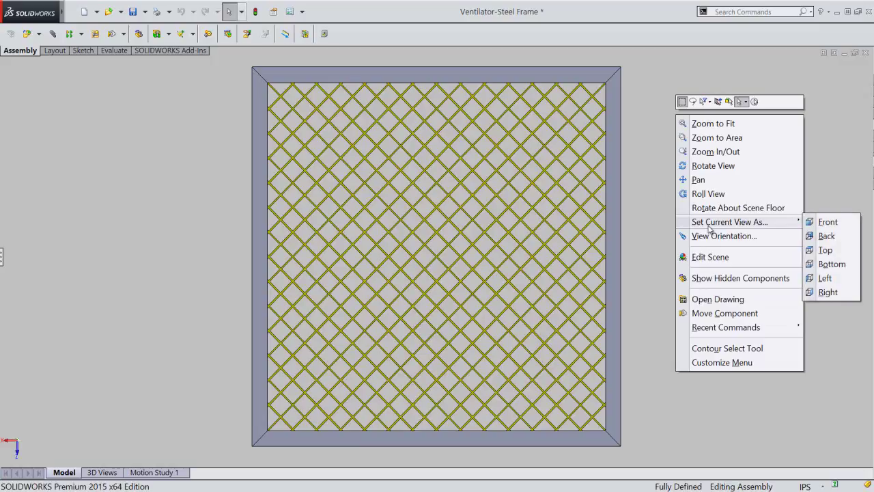
pyautogui.click(824, 250)
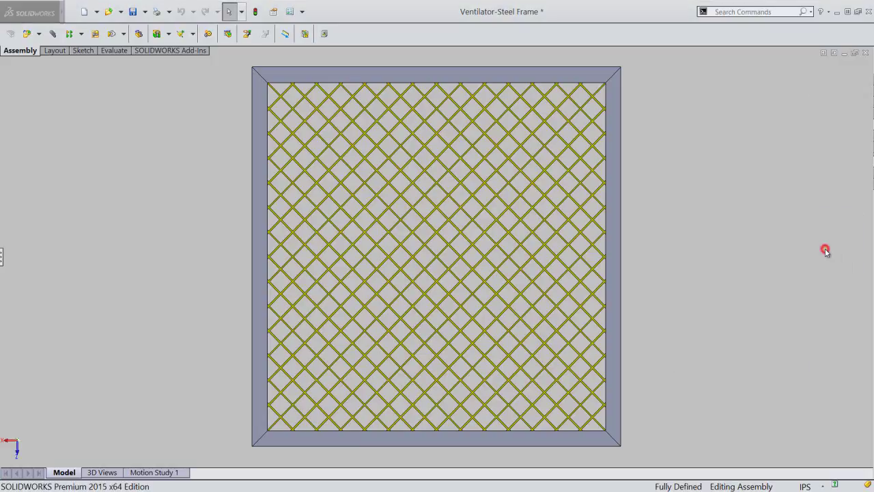
pyautogui.click(460, 258)
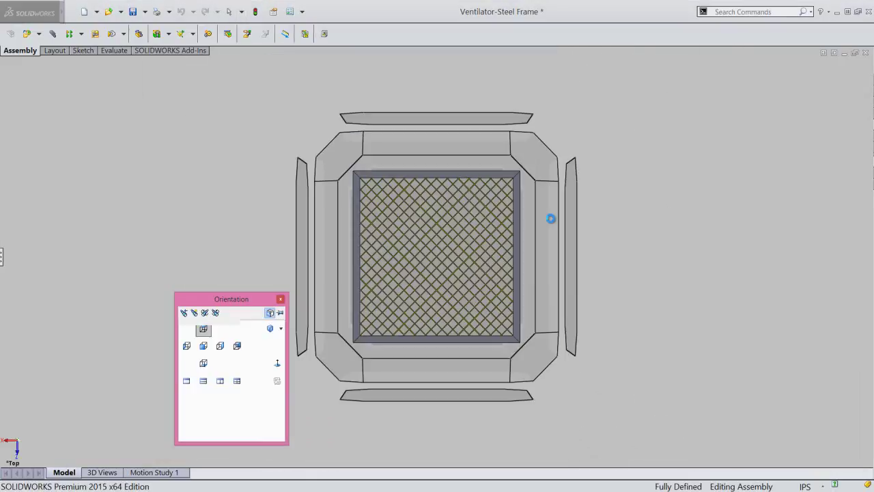
pyautogui.click(273, 327)
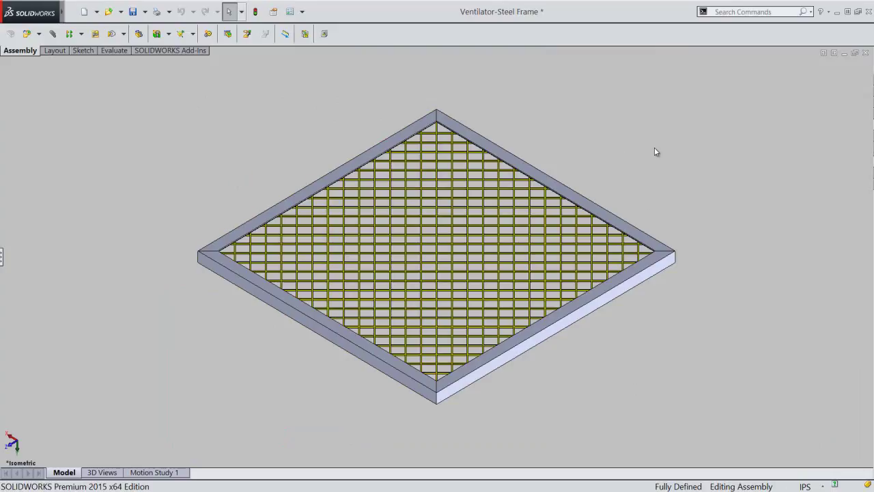
# Add a new directional light from the DisplayManager Lights list
pyautogui.click(2, 262)
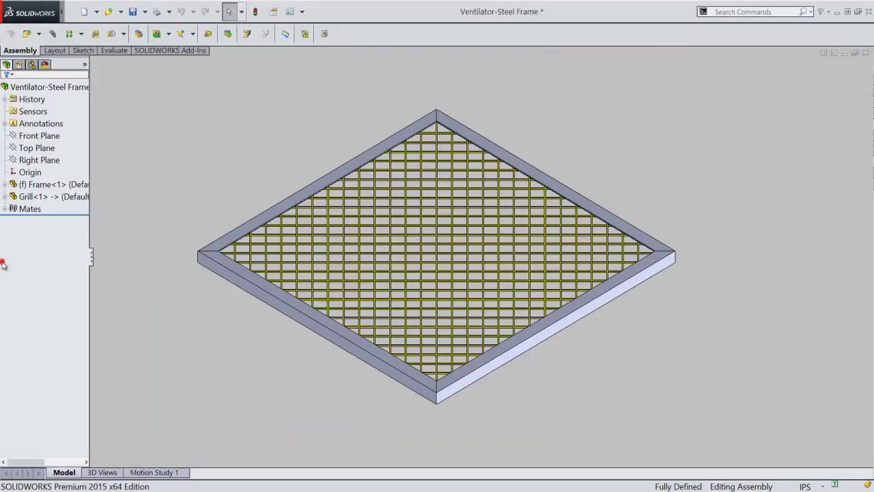
pyautogui.click(45, 66)
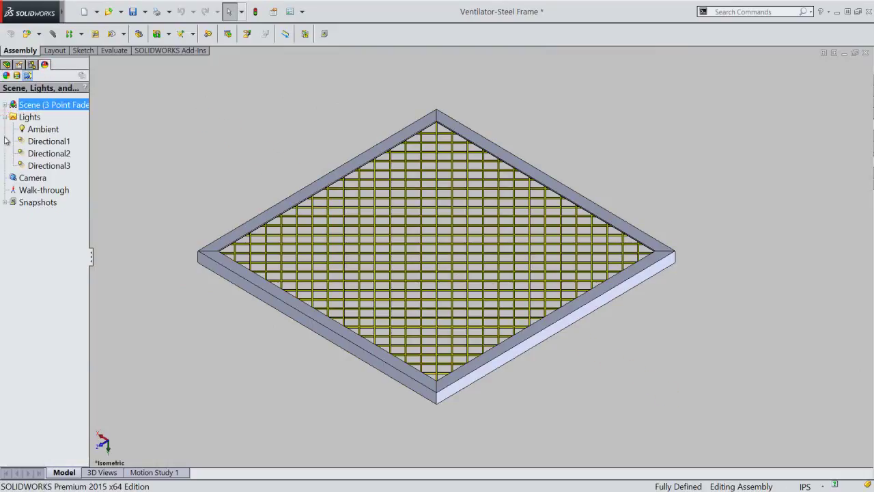
pyautogui.rightClick(31, 117)
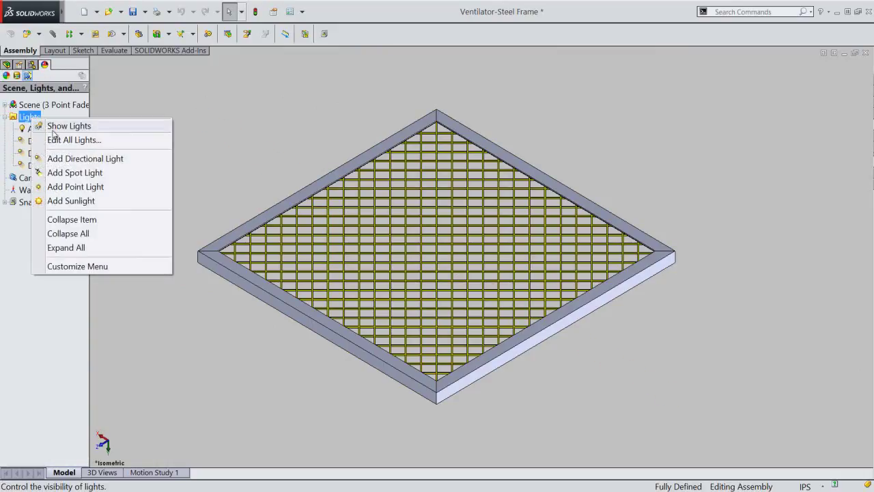
pyautogui.click(65, 158)
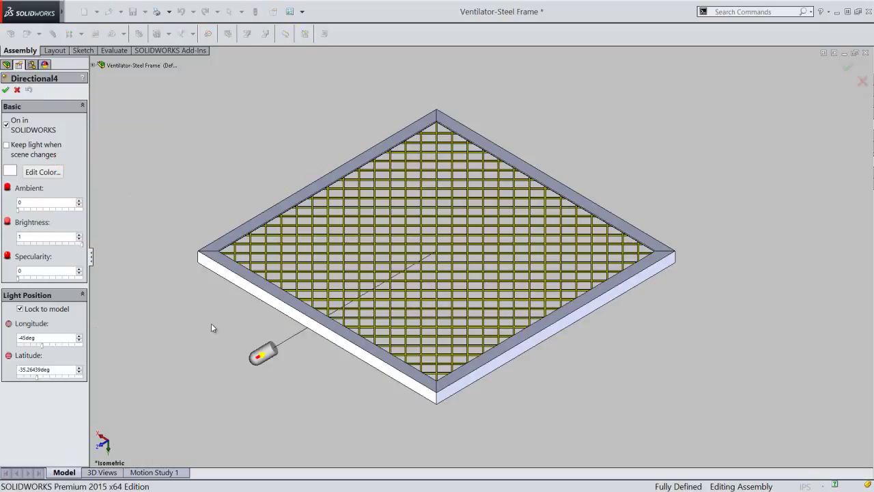
# Place the light above the frame at about 0.31 brightness and confirm it
pyautogui.moveTo(260, 357)
pyautogui.mouseDown()
pyautogui.moveTo(305, 224)
pyautogui.moveTo(369, 133)
pyautogui.moveTo(495, 97)
pyautogui.moveTo(527, 104)
pyautogui.moveTo(366, 114)
pyautogui.mouseUp()
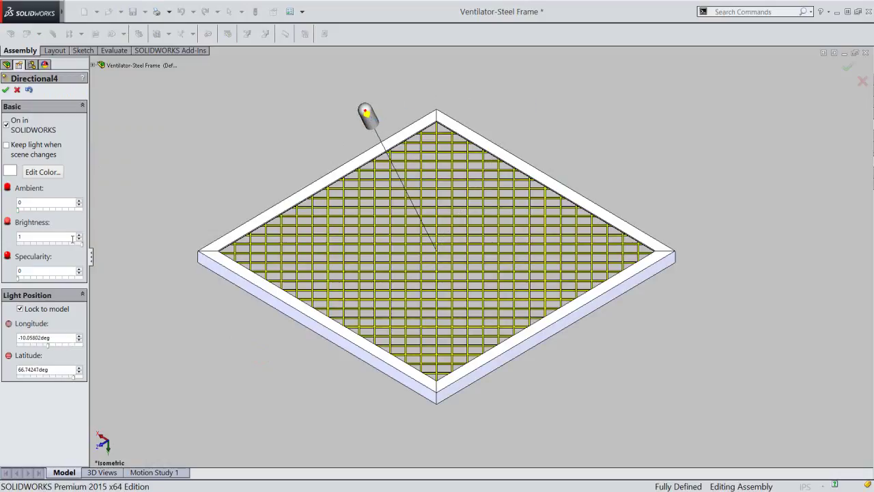
pyautogui.moveTo(80, 246); pyautogui.dragTo(43, 245)
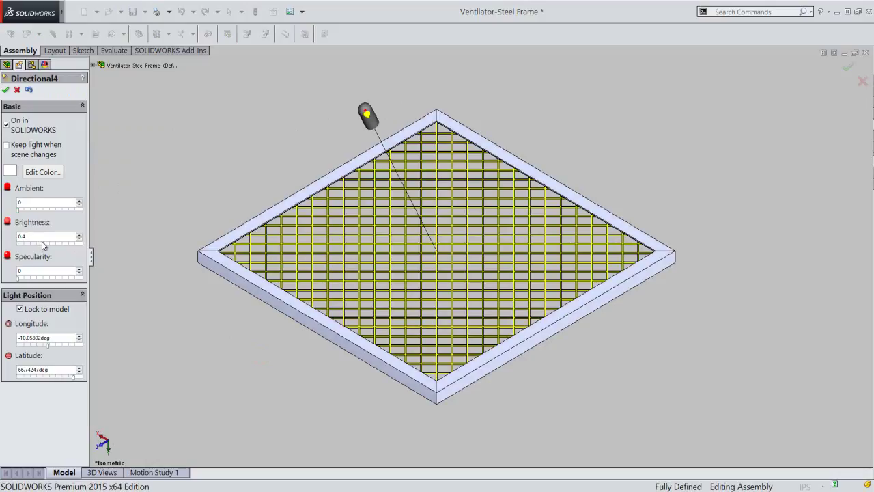
pyautogui.click(6, 91)
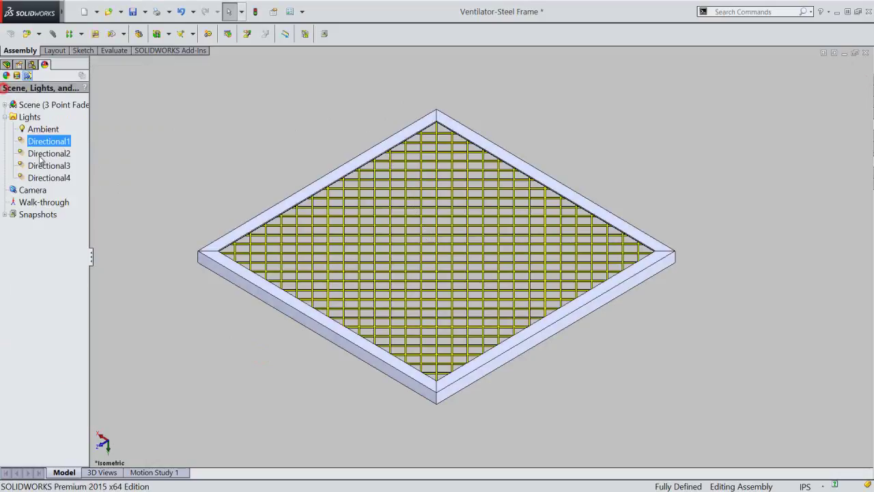
pyautogui.click(5, 75)
pyautogui.click(6, 64)
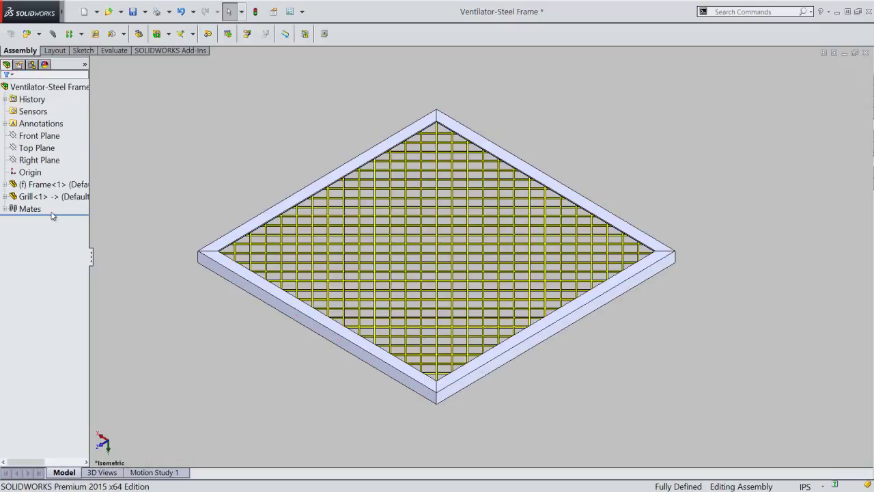
# Collapse the design tree, then pan and zoom to recentre the assembly
pyautogui.click(91, 257)
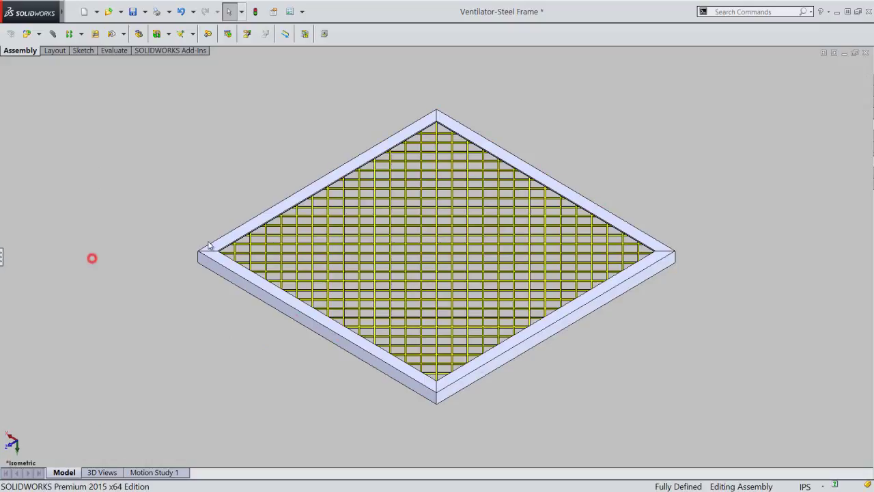
pyautogui.rightClick(630, 124)
pyautogui.click(645, 185)
pyautogui.moveTo(484, 269)
pyautogui.mouseDown()
pyautogui.moveTo(531, 268)
pyautogui.moveTo(497, 234)
pyautogui.mouseUp()
pyautogui.rightClick(458, 186)
pyautogui.click(498, 243)
pyautogui.rightClick(499, 237)
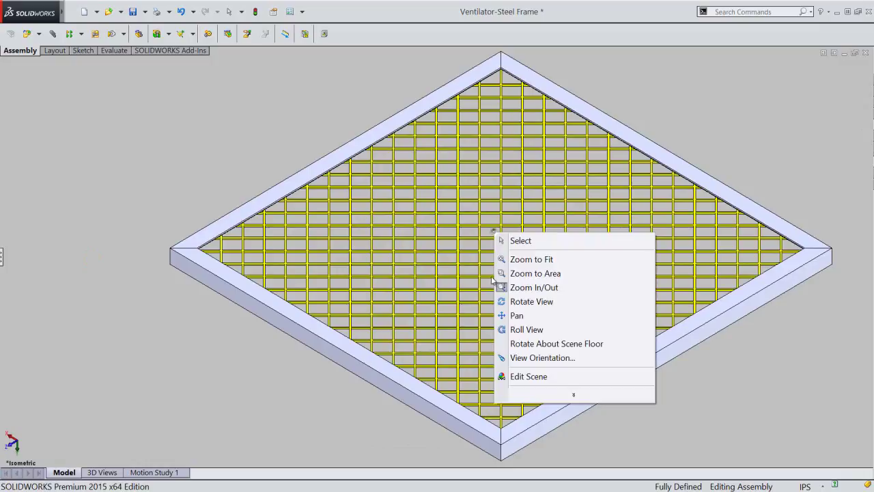
pyautogui.click(512, 314)
pyautogui.moveTo(499, 320); pyautogui.dragTo(476, 322)
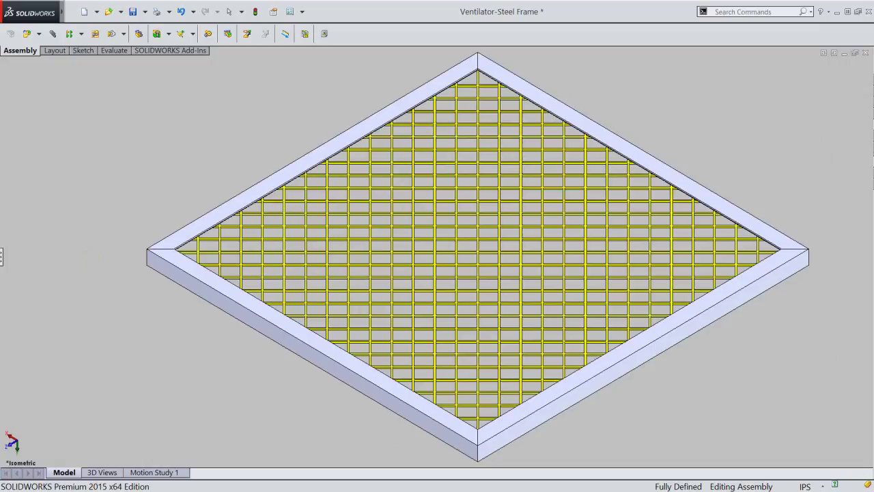
pyautogui.rightClick(251, 140)
pyautogui.click(265, 146)
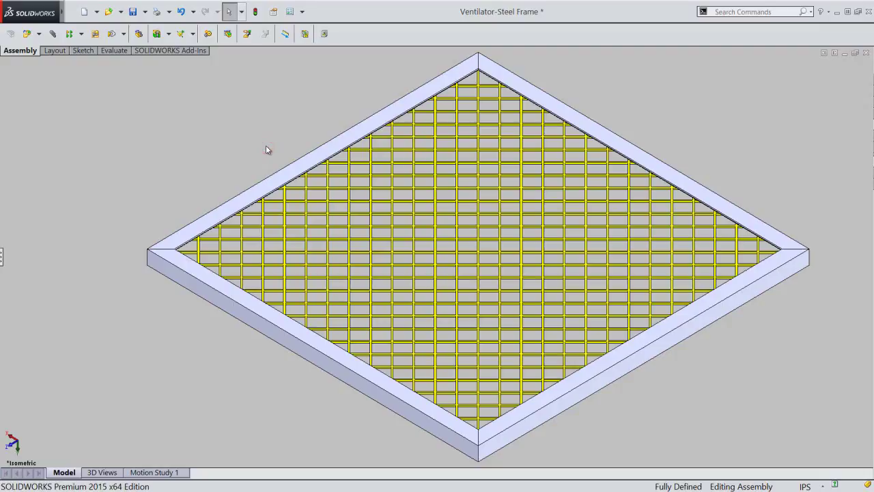
# Reset all standard views to their defaults and switch to Isometric orientation
pyautogui.press('space')
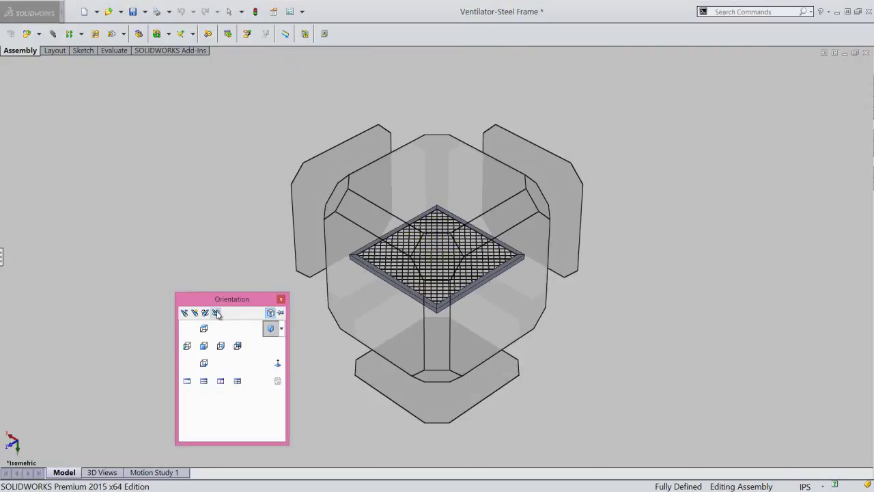
pyautogui.click(217, 314)
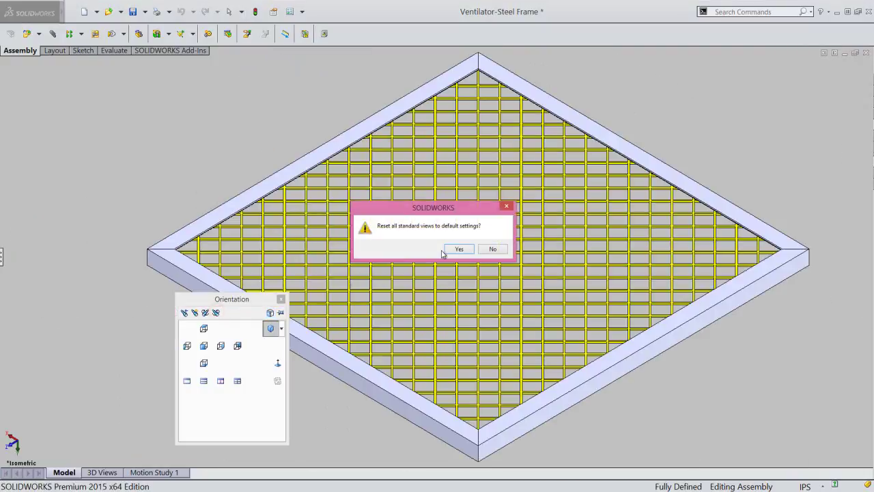
pyautogui.click(461, 248)
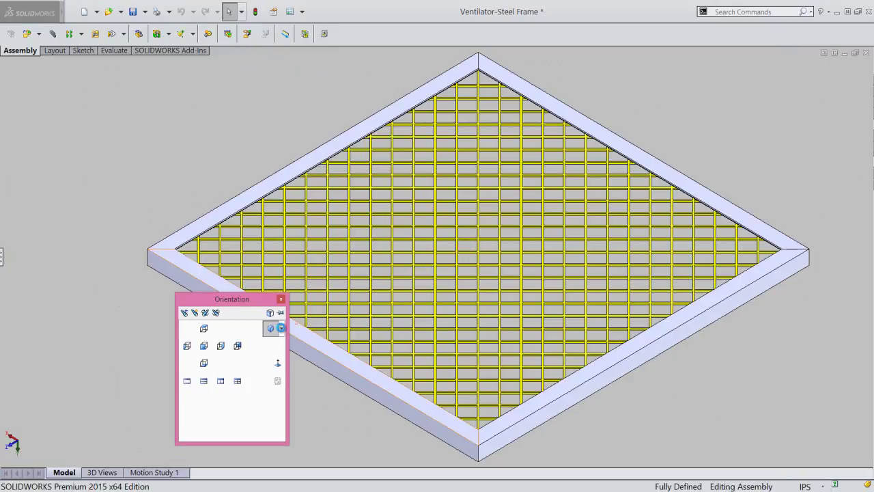
pyautogui.click(279, 327)
pyautogui.click(285, 344)
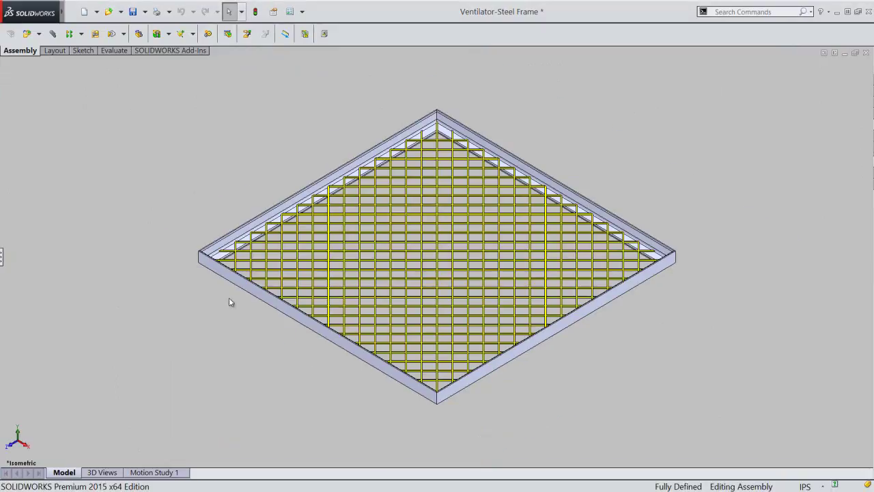
# Expand the design tree and turn on Use Large Buttons with Text
pyautogui.click(2, 256)
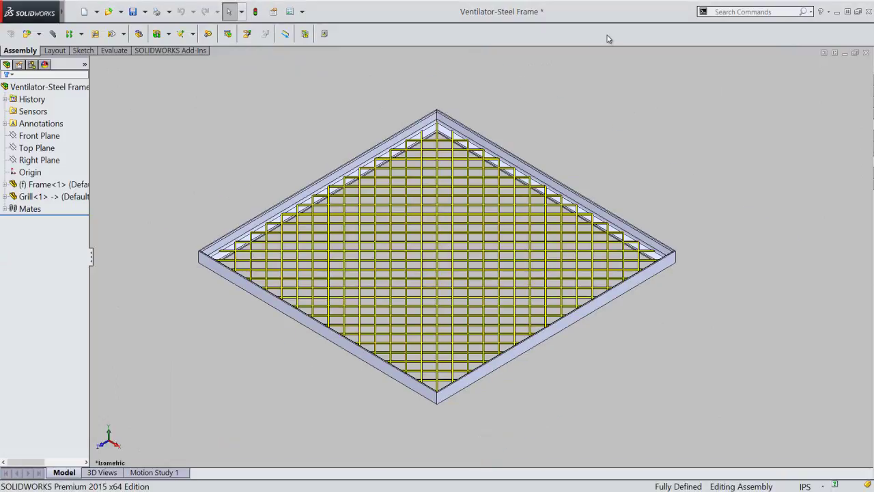
pyautogui.rightClick(608, 39)
pyautogui.click(618, 31)
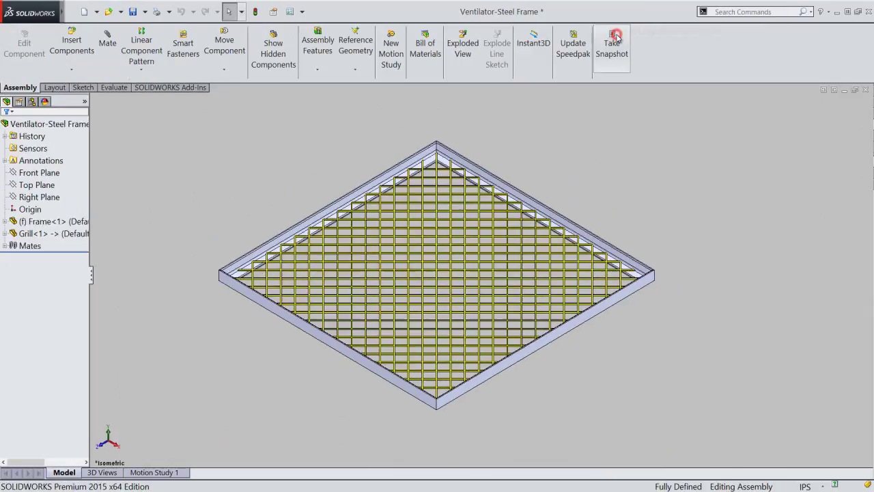
# Enable the heads-up View toolbar and the Task Pane
pyautogui.rightClick(674, 56)
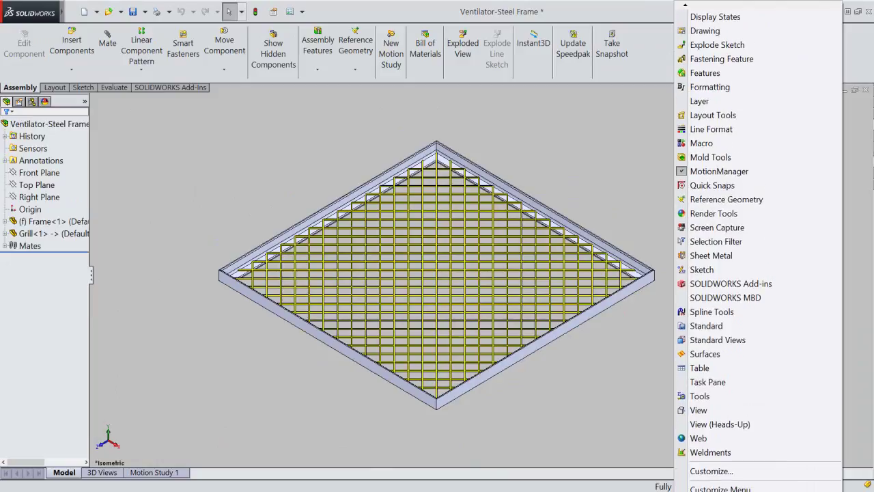
pyautogui.click(685, 405)
pyautogui.rightClick(661, 110)
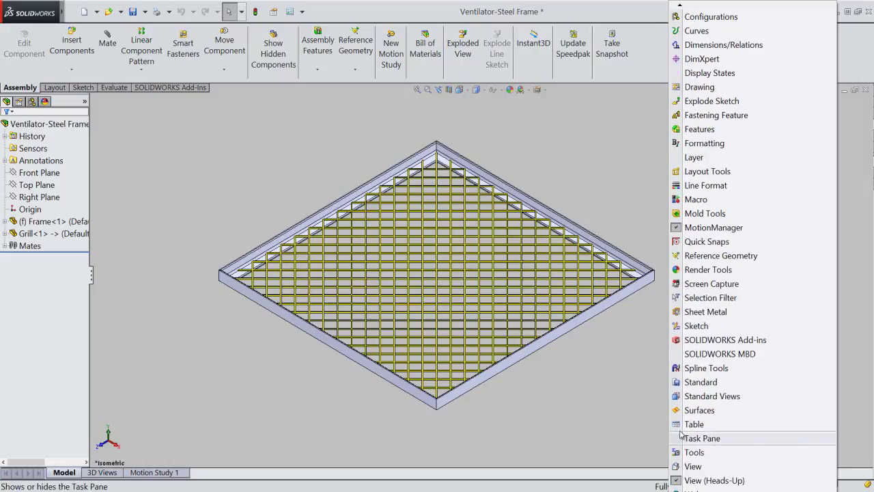
pyautogui.click(680, 435)
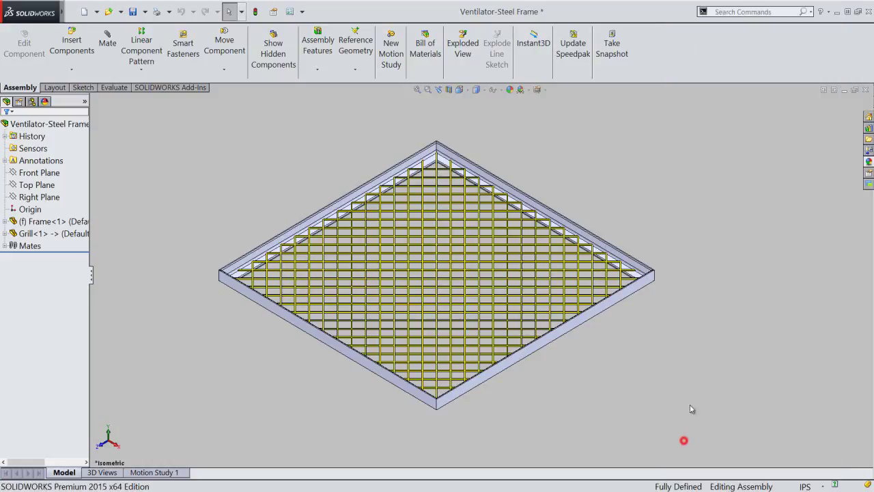
pyautogui.rightClick(620, 143)
pyautogui.click(631, 205)
# Pan right and zoom in, then rebuild and save the Ventilator-Steel Frame assembly
pyautogui.moveTo(490, 296); pyautogui.dragTo(549, 298)
pyautogui.rightClick(528, 254)
pyautogui.click(546, 311)
pyautogui.rightClick(319, 167)
pyautogui.click(346, 170)
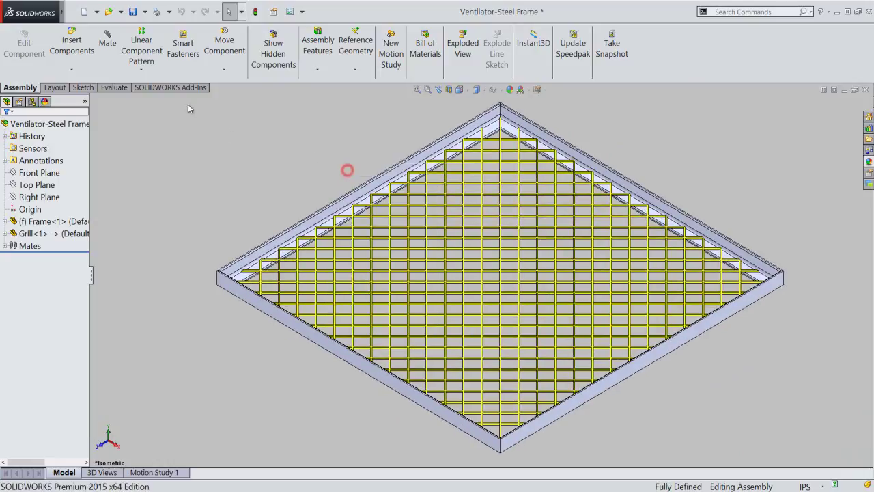
pyautogui.click(134, 11)
pyautogui.click(413, 213)
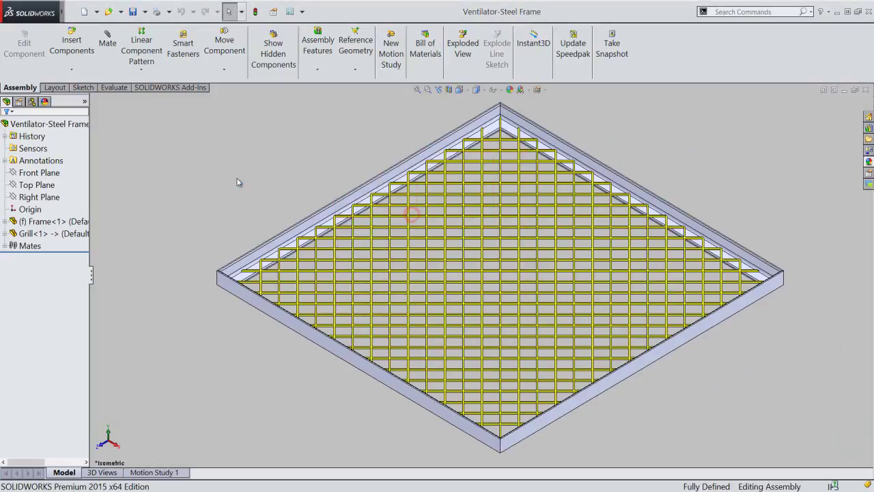